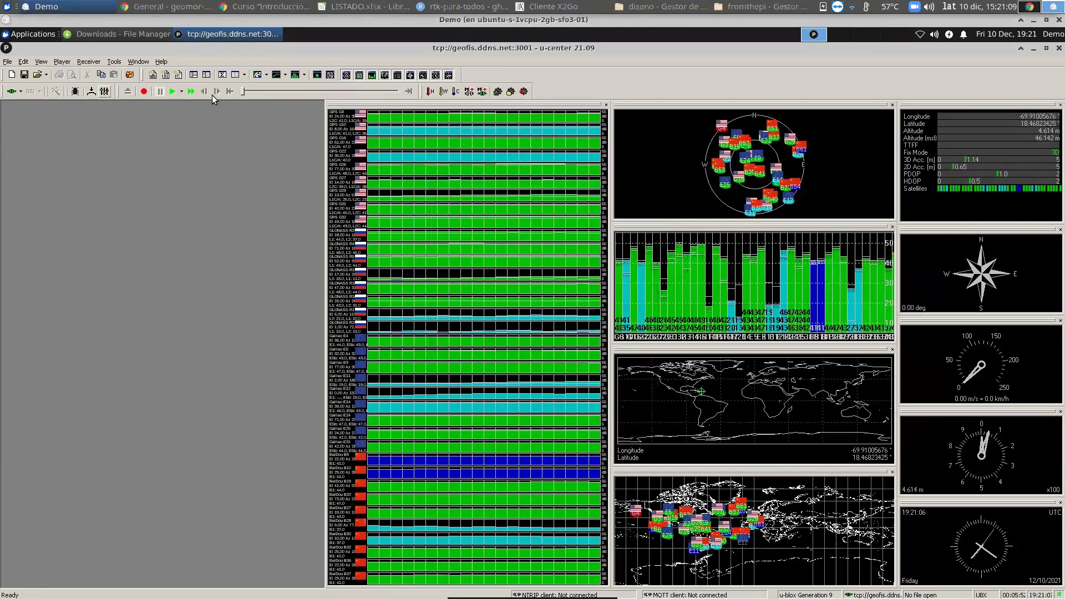
Disconnect u-center from the TCP receiver stream and close the program
left_click(17, 92)
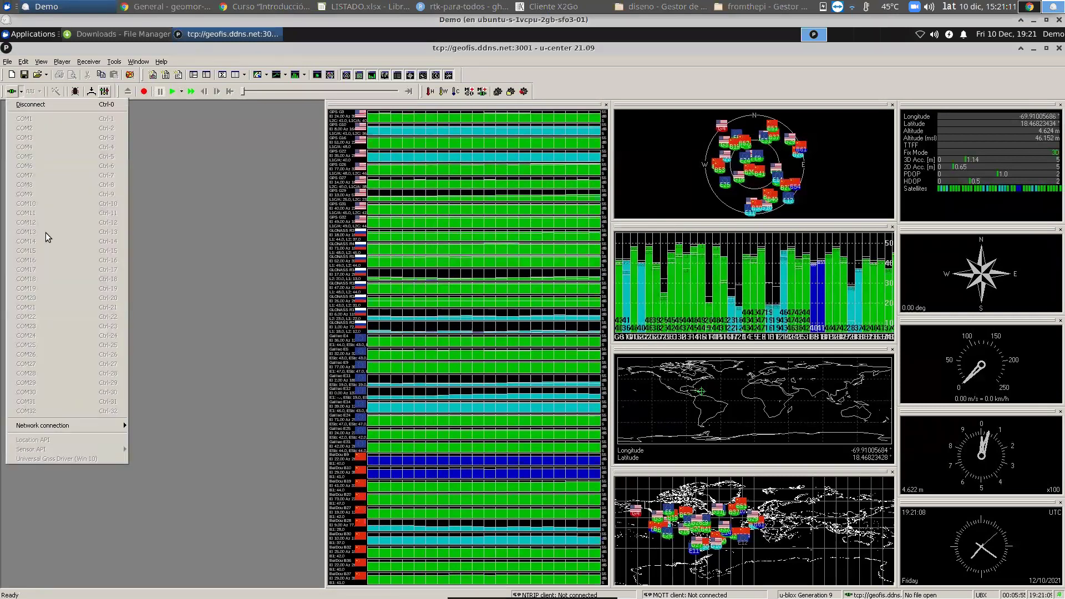
left_click(33, 105)
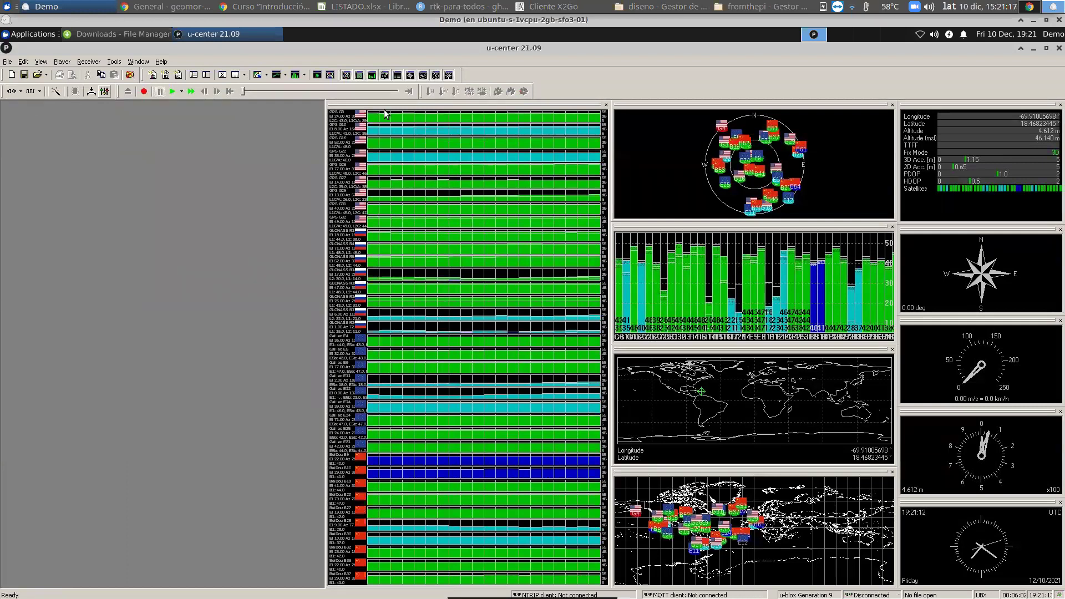
left_click(1059, 47)
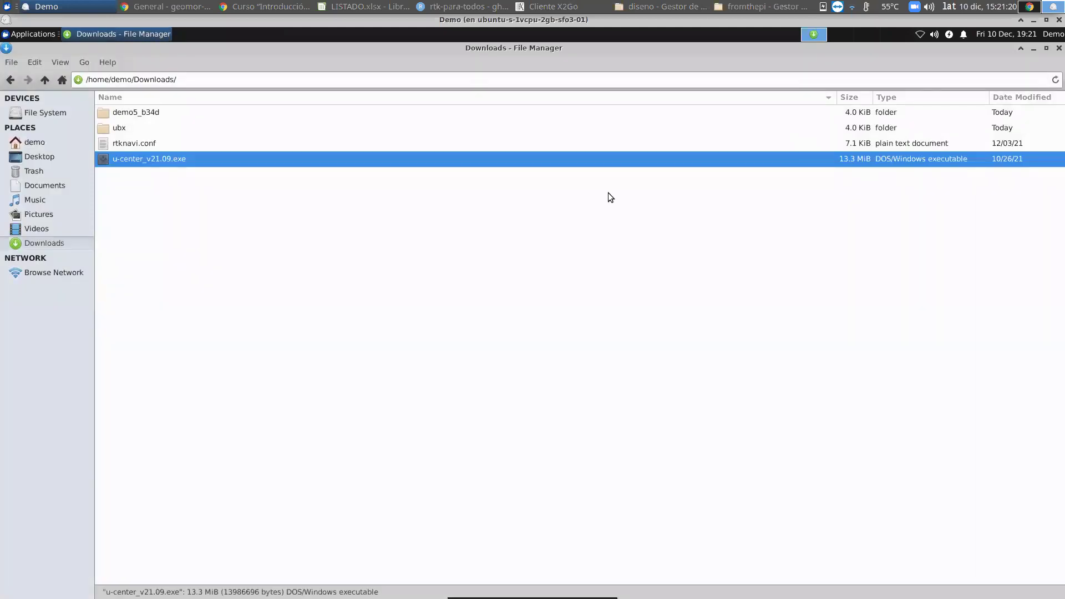
Permanently delete the u-center_v21.09.exe installer from Downloads
left_click(446, 272)
left_click(285, 160)
key("shift+Delete")
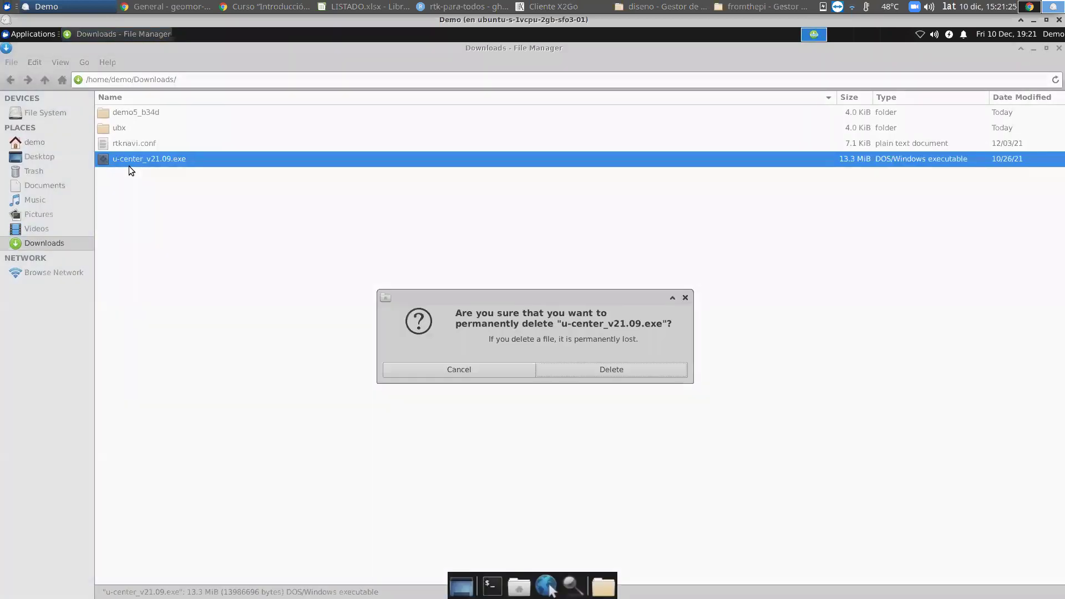
left_click(585, 374)
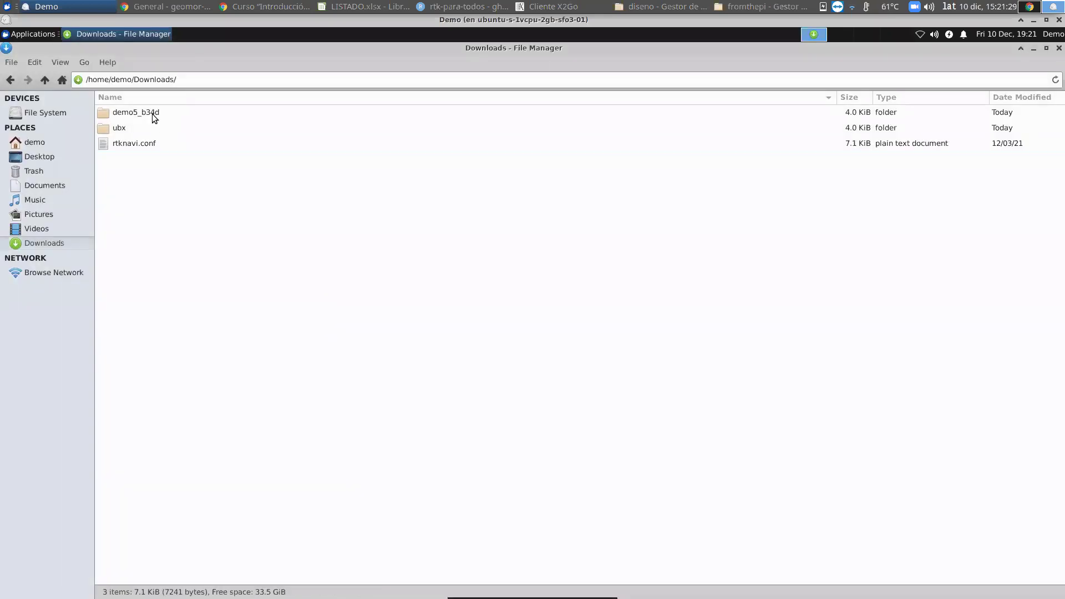
Check the remaining demo5_b34d and ubx folders against the course slide, reselecting demo5_b34d
left_click(154, 115)
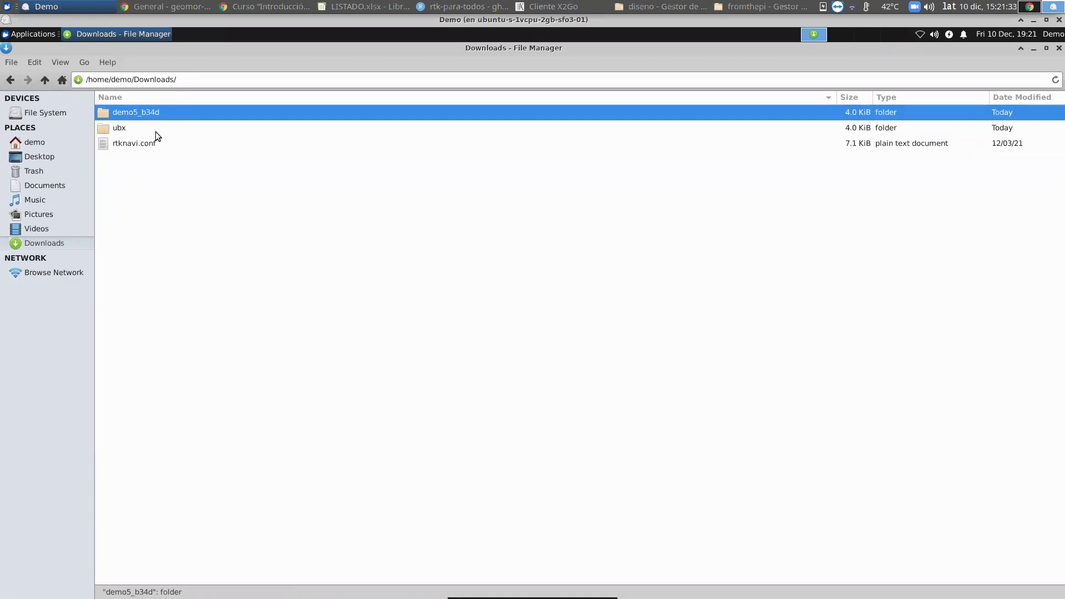
left_click(155, 131)
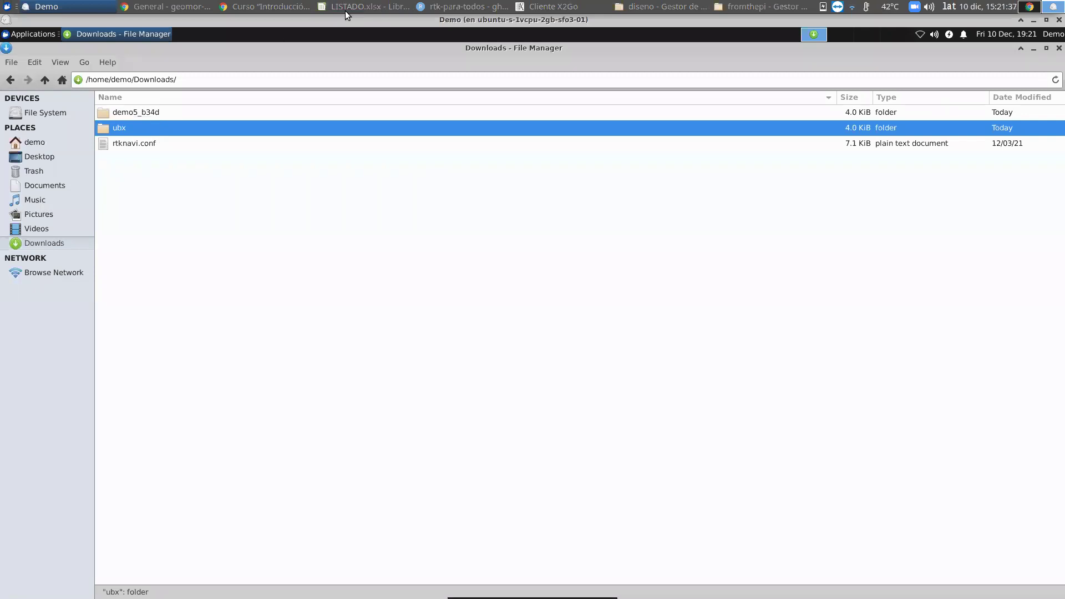
left_click(221, 6)
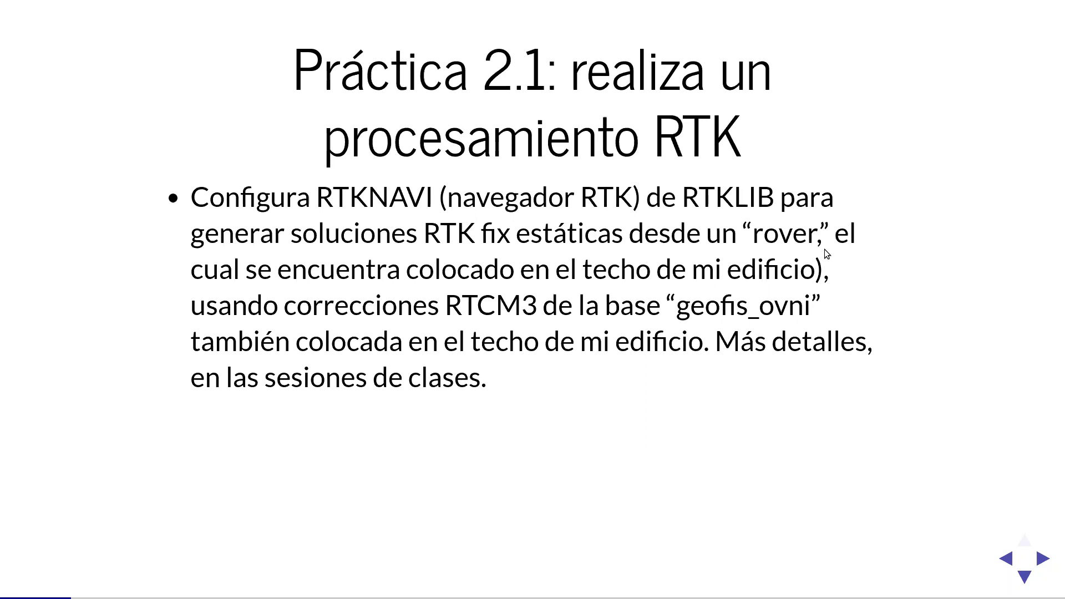
key("alt+Tab")
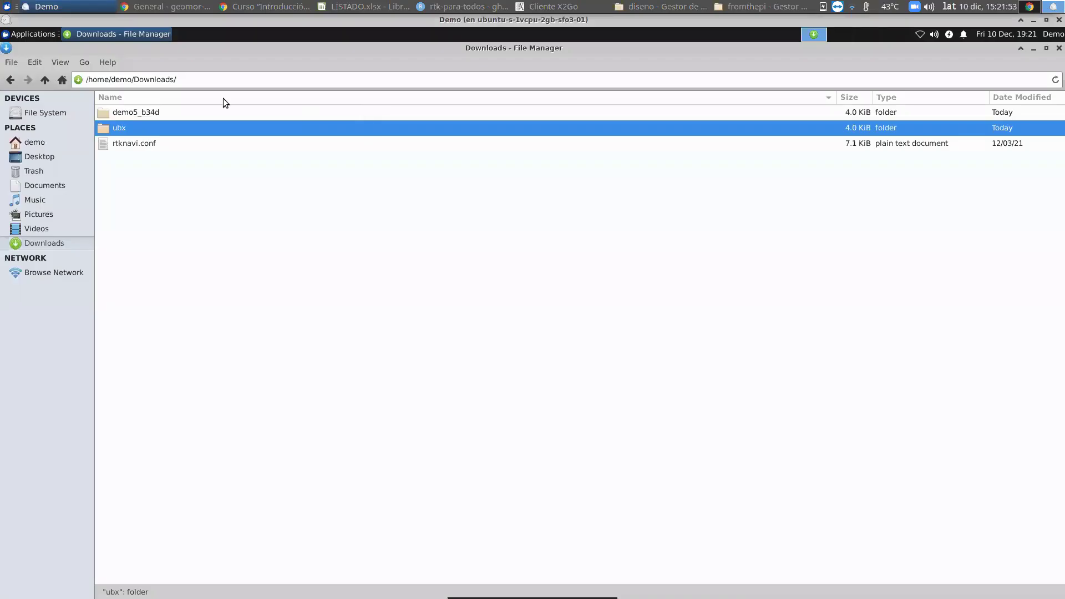
left_click(233, 182)
left_click(205, 112)
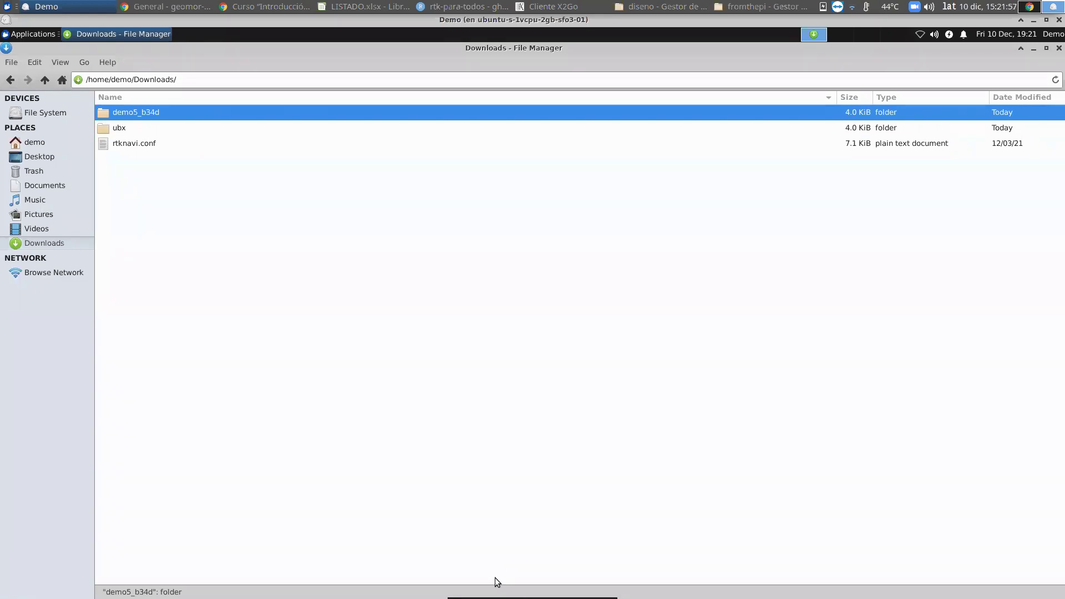
key("alt+u")
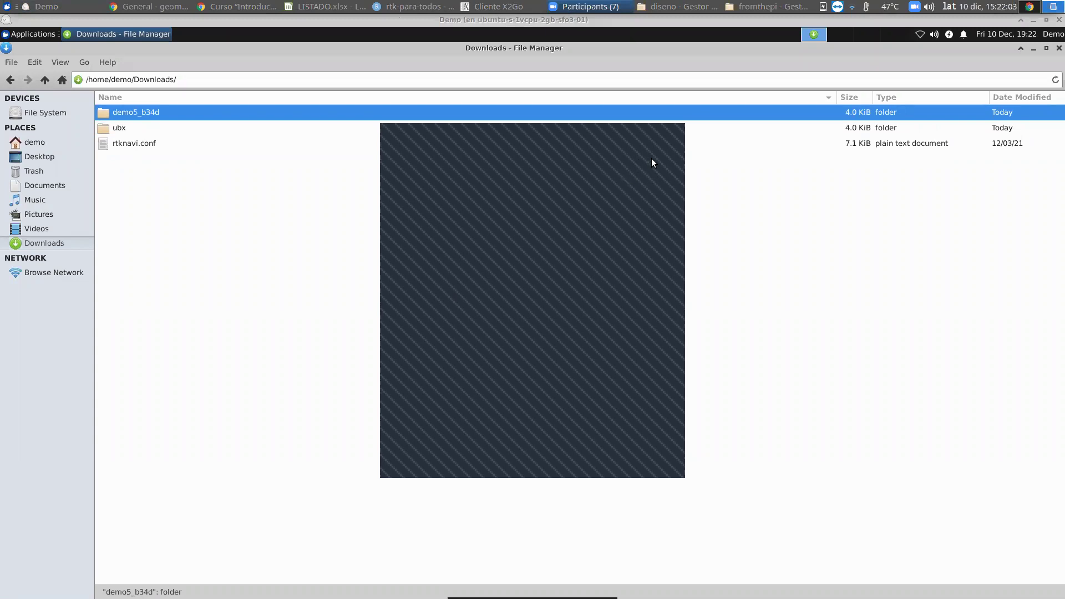
key("alt+u")
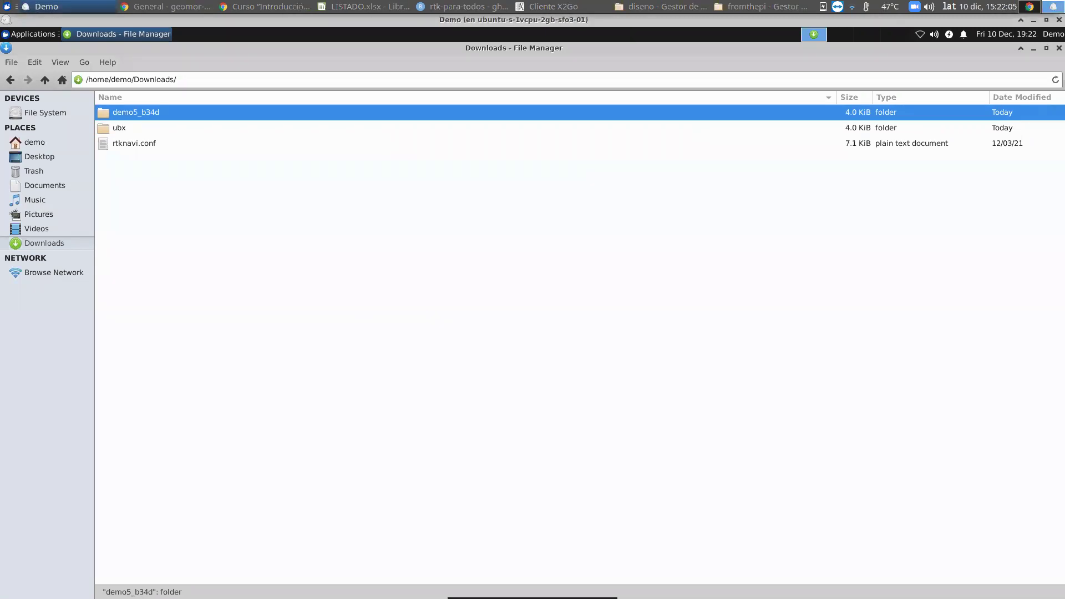
Open the demo5_b34d folder and locate rtkconv.exe, rtknavi.exe and rtklaunch.exe
double_click(127, 112)
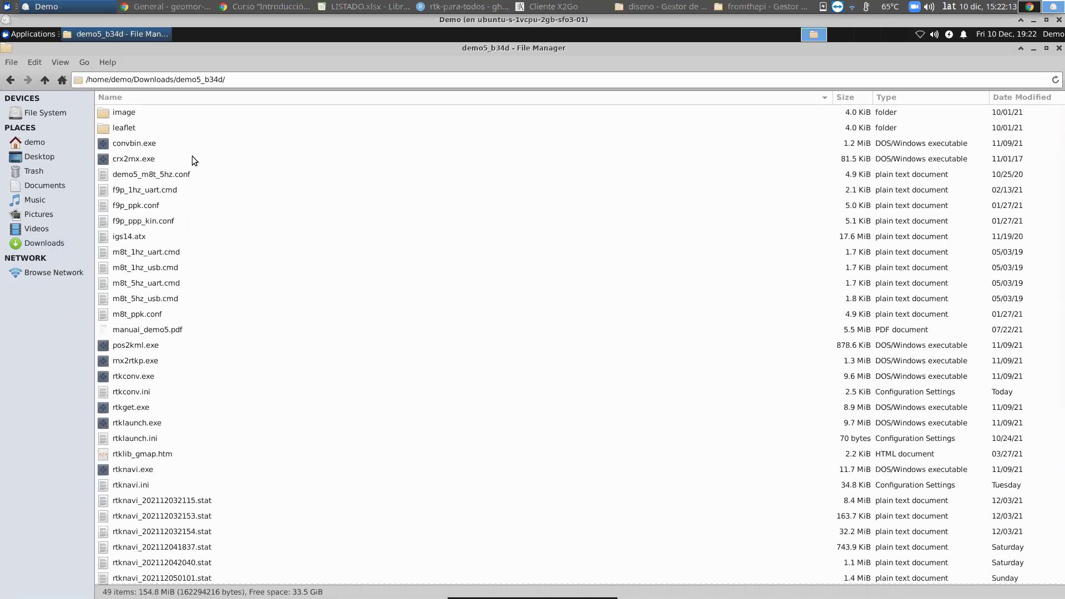
left_click(201, 370)
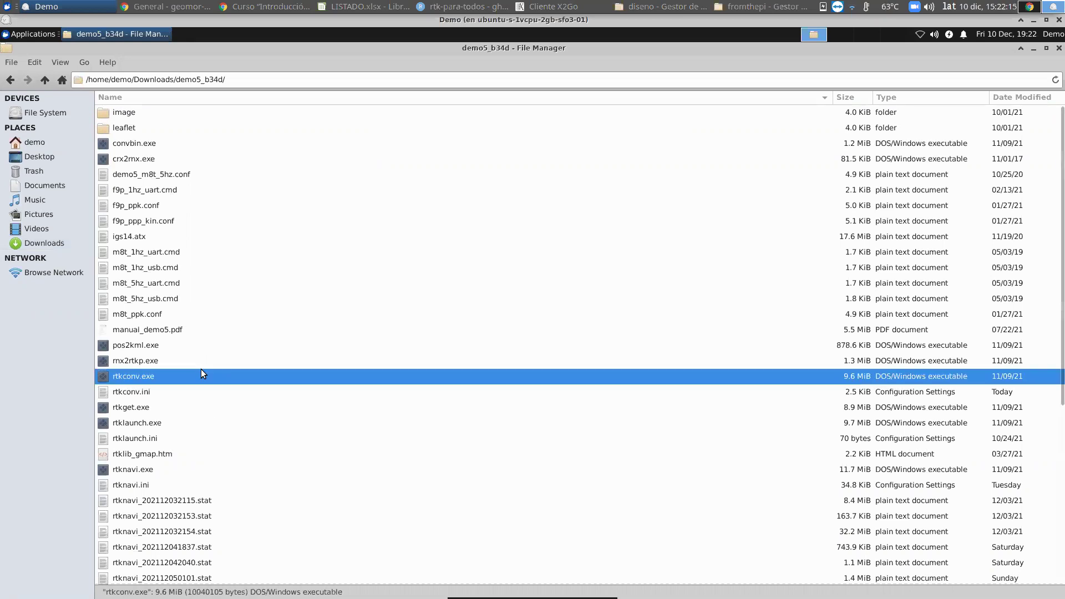
left_click(228, 471)
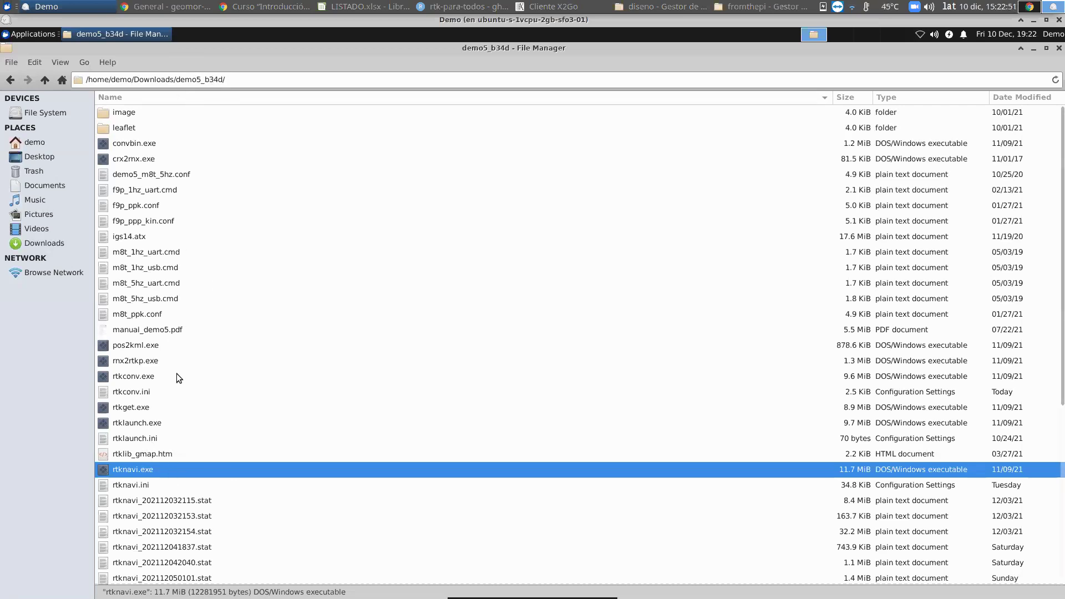
left_click(205, 428)
right_click(207, 425)
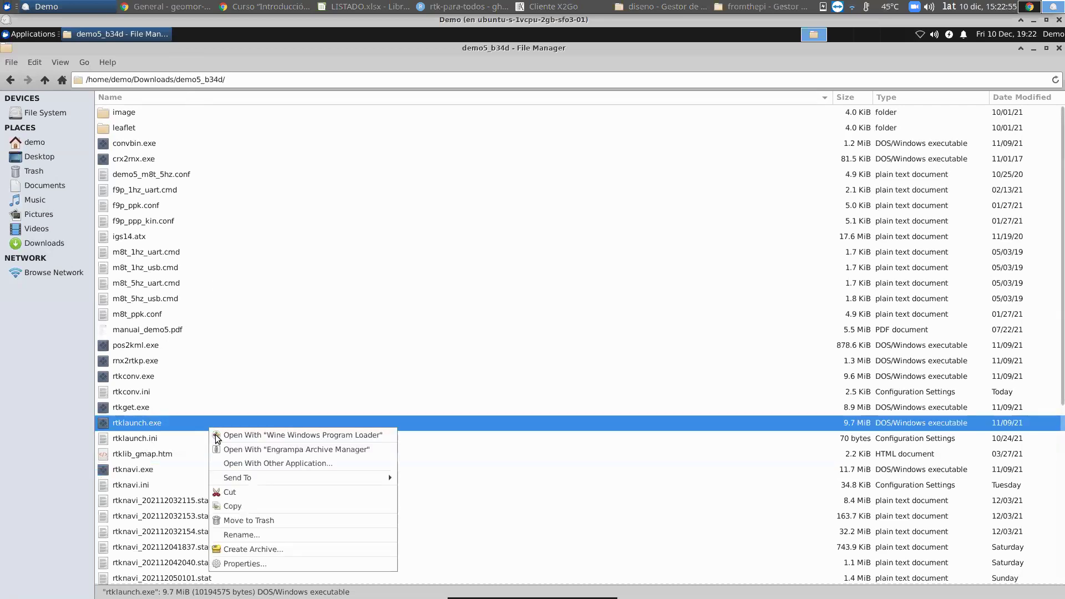
left_click(218, 436)
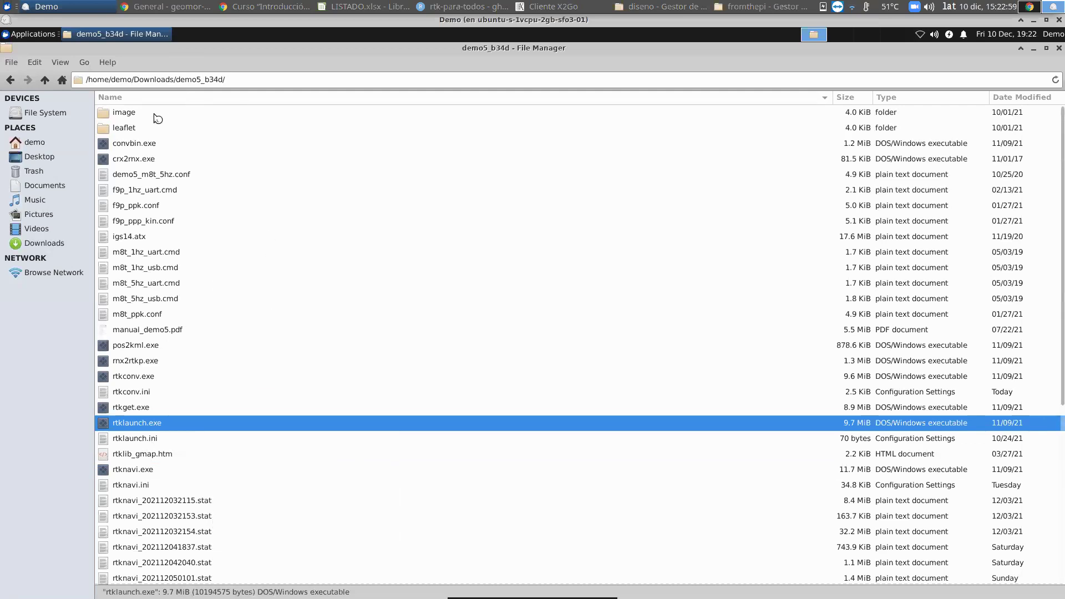
mouse_move(550, 589)
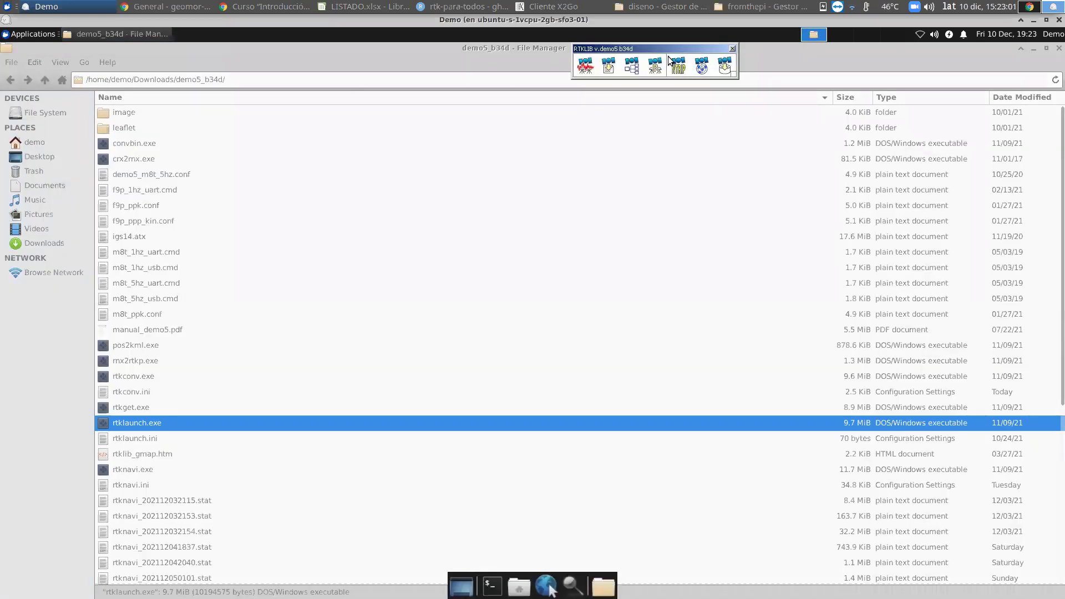
left_click(732, 50)
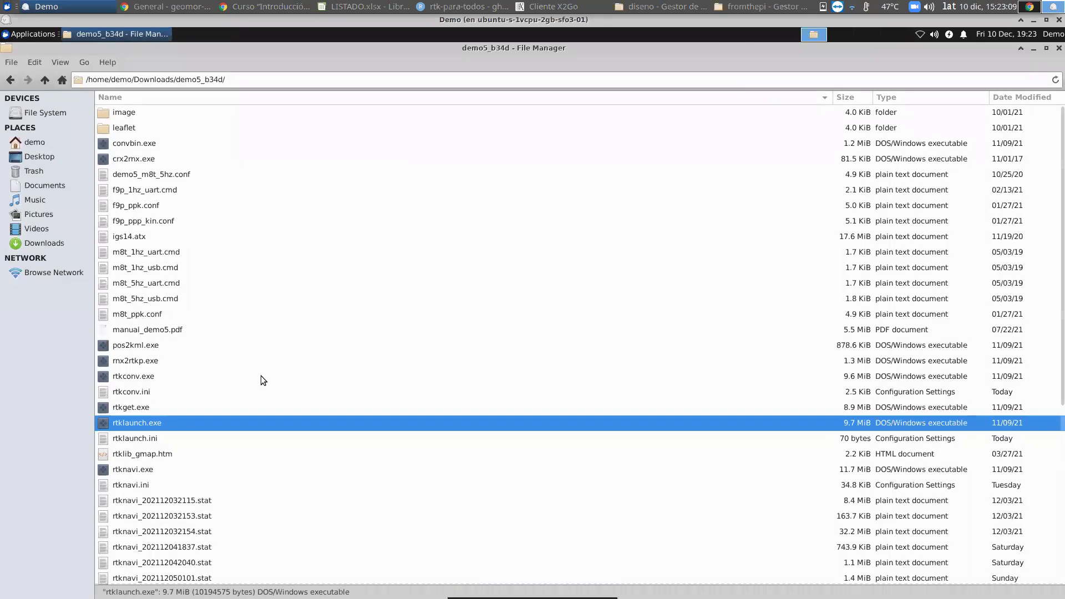
Launch rtknavi.exe with the Wine Windows Program Loader
right_click(182, 470)
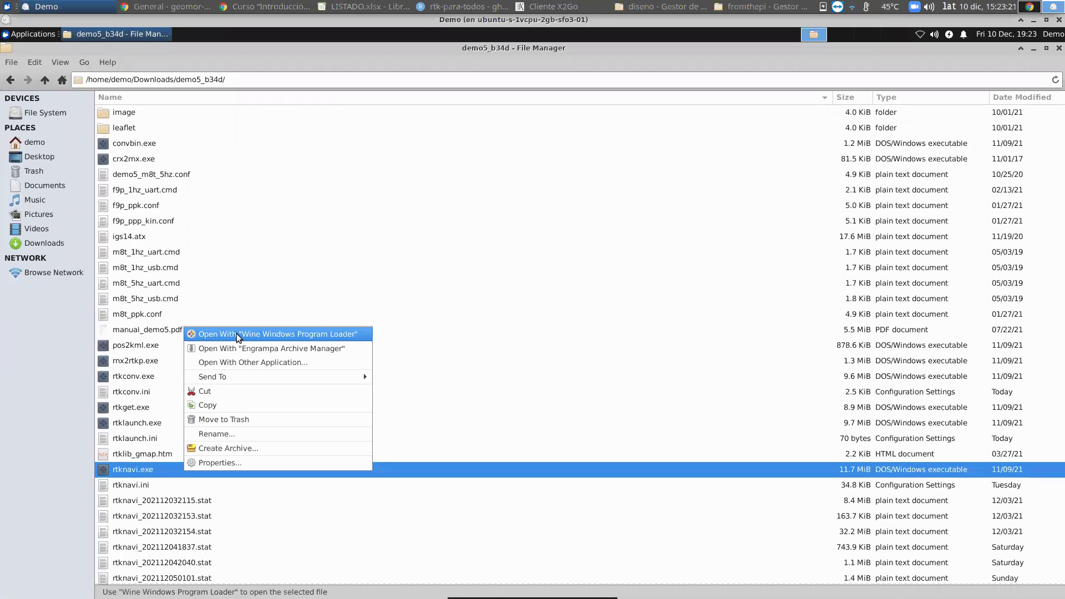
left_click(237, 334)
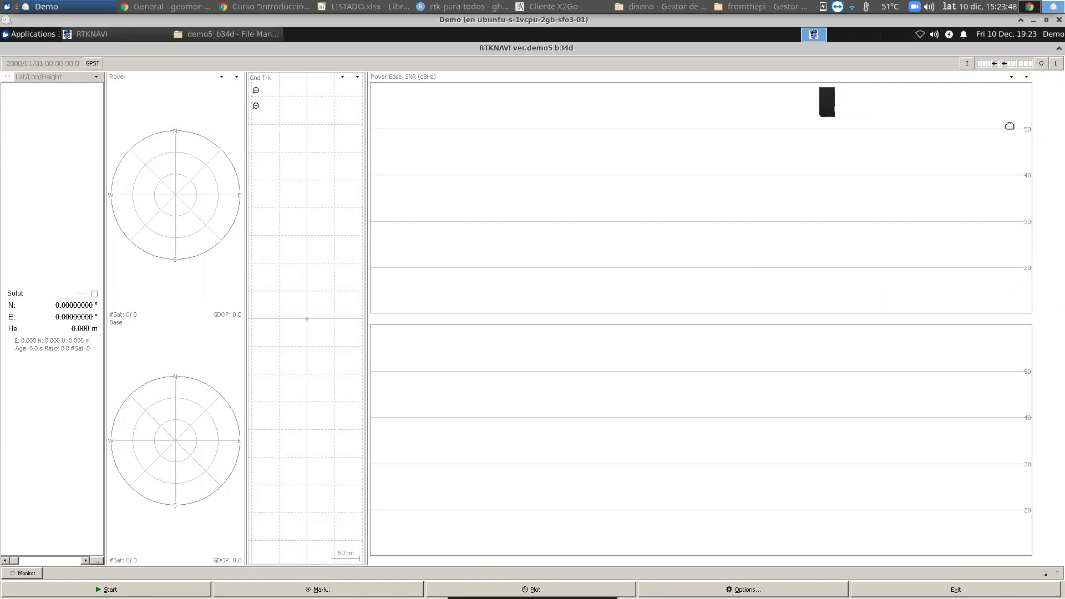
Shrink the RTKNAVI window and open the Datos desktop shortcut to the shared Drive folder
left_click_drag(576, 117, 470, 41)
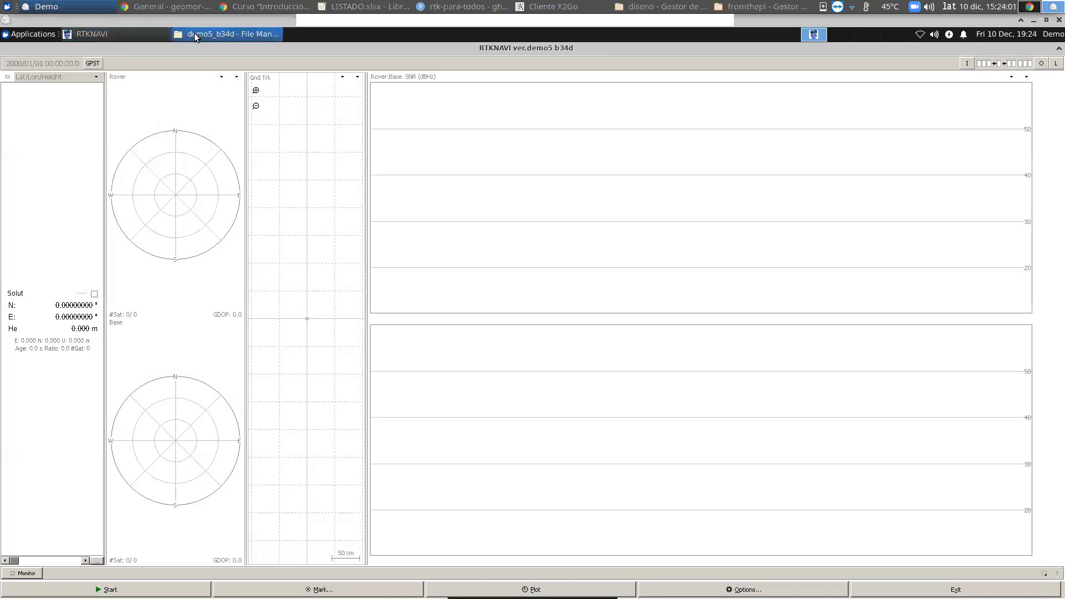
left_click(195, 33)
left_click(200, 33)
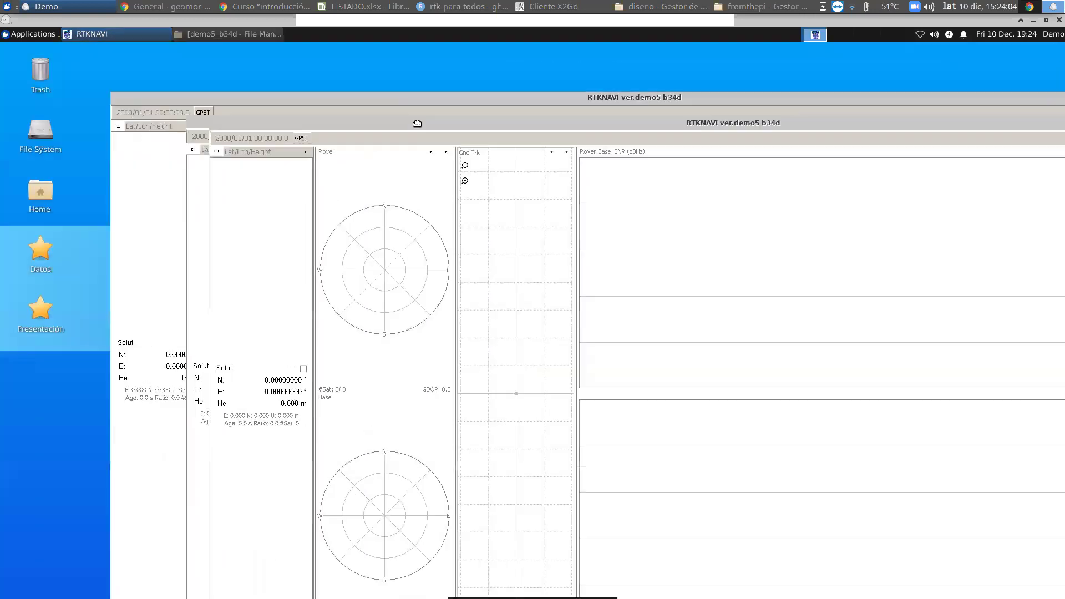
mouse_move(549, 589)
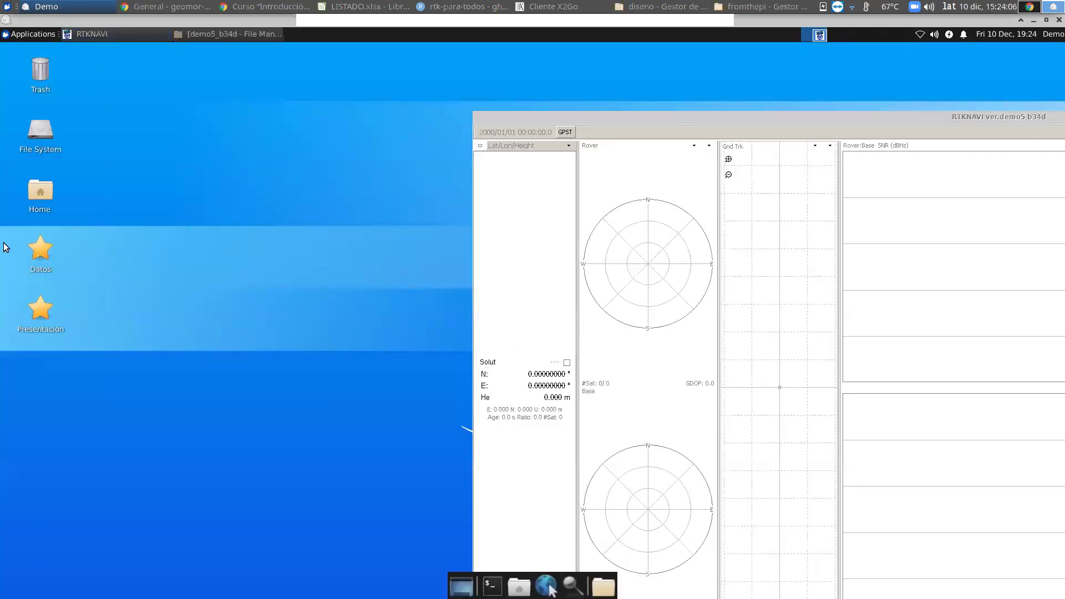
left_click(51, 258)
mouse_move(40, 254)
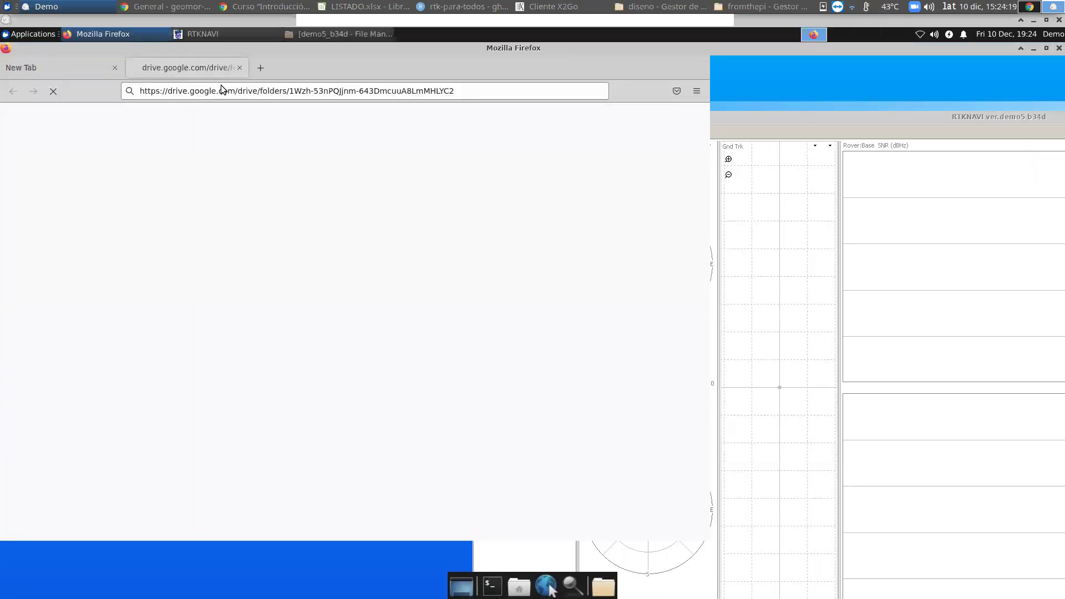
Copy the shared Google Drive folder's web address
left_click(225, 92)
right_click(226, 93)
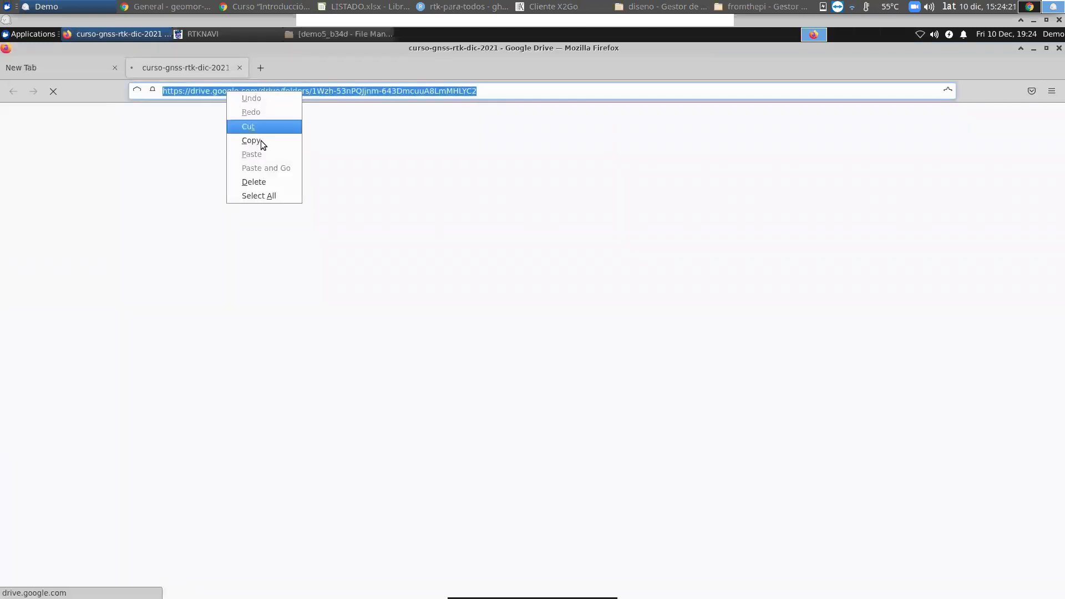
left_click(261, 141)
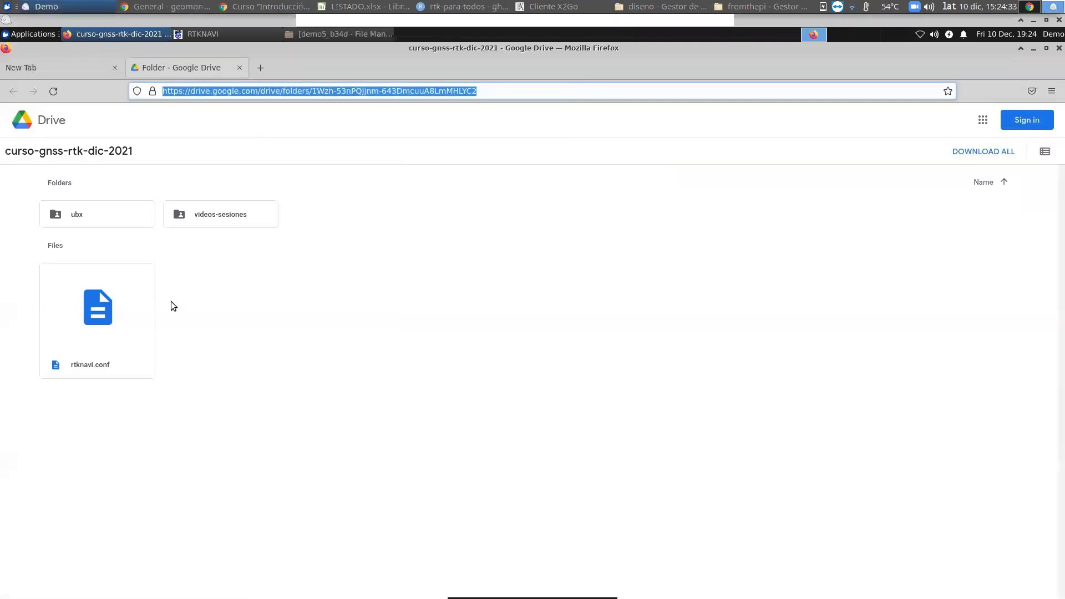
Browse the ubx folder on Drive, then return to curso-gnss-rtk-dic-2021
mouse_move(95, 331)
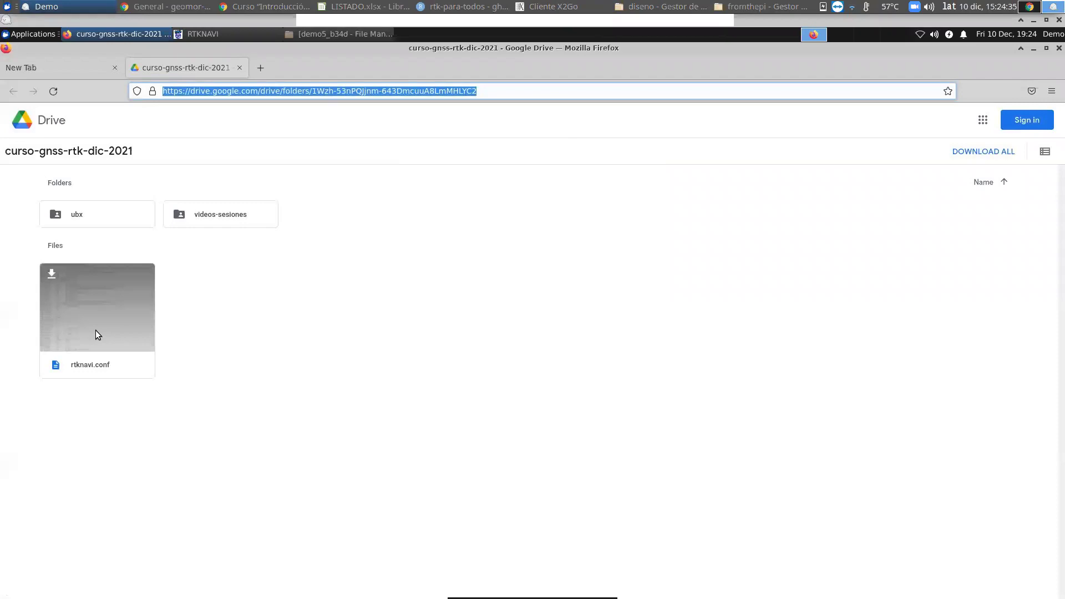
mouse_move(92, 220)
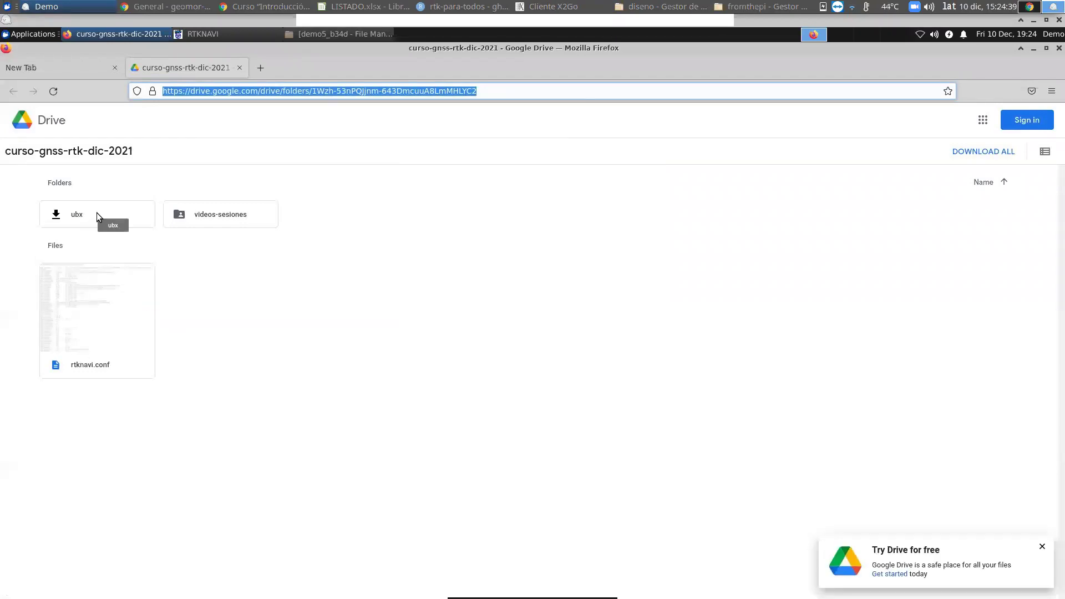
double_click(97, 216)
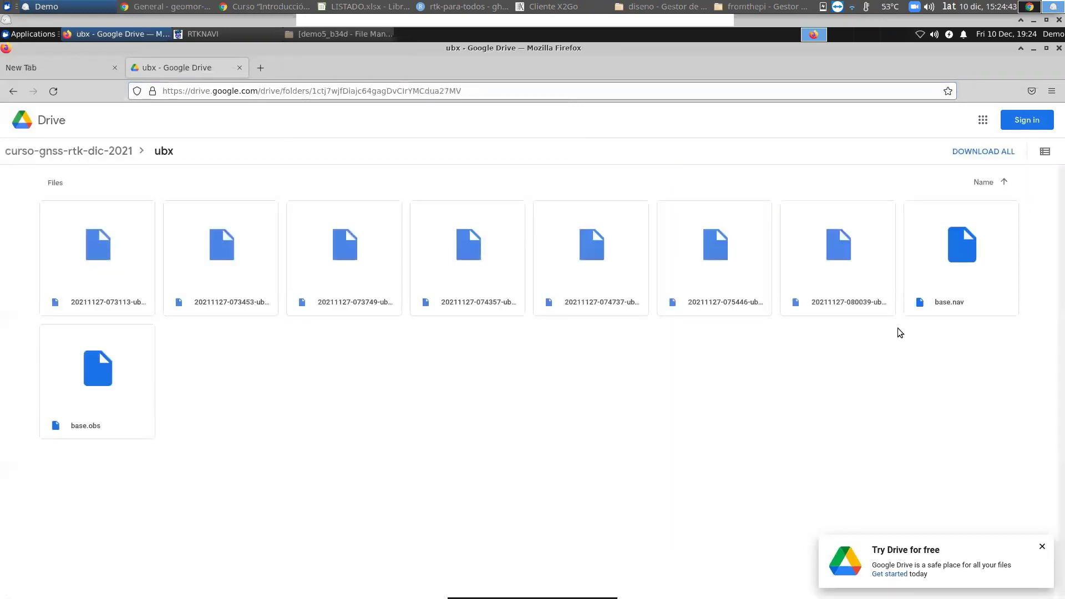
left_click(96, 151)
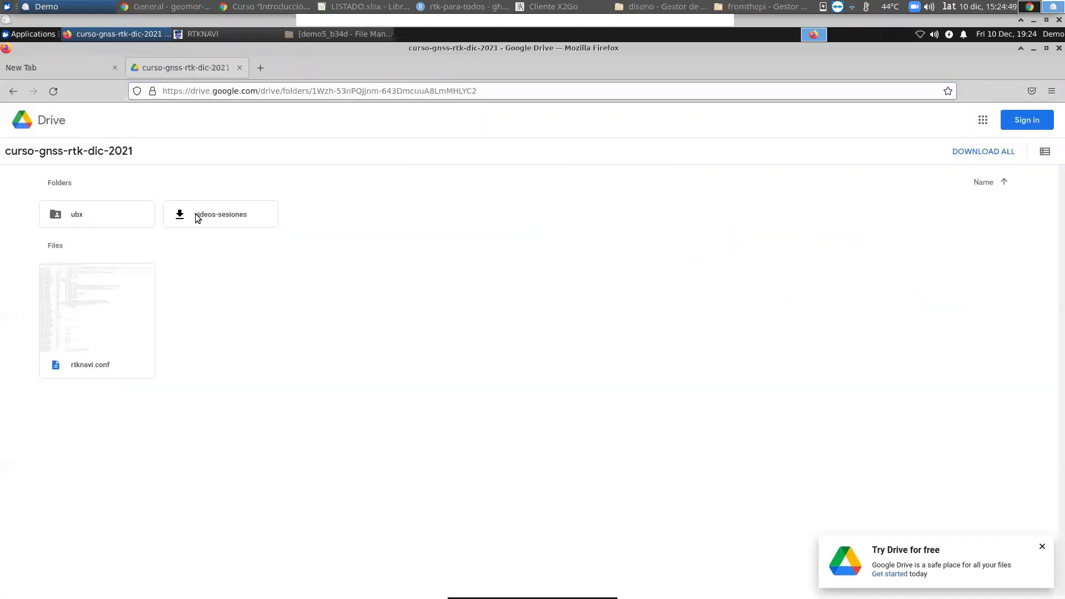
left_click(89, 214)
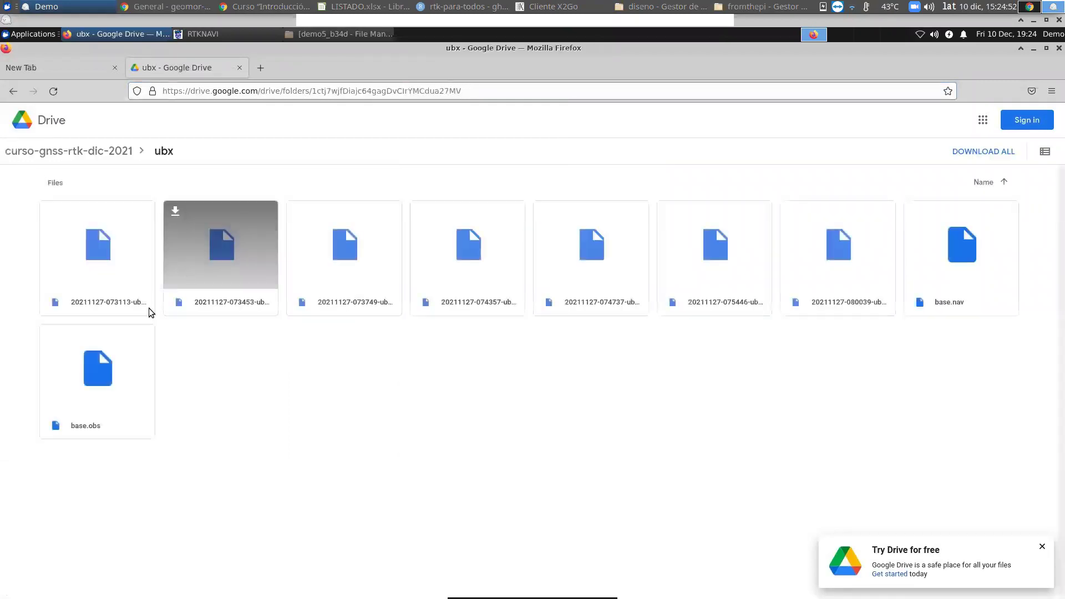
left_click(111, 147)
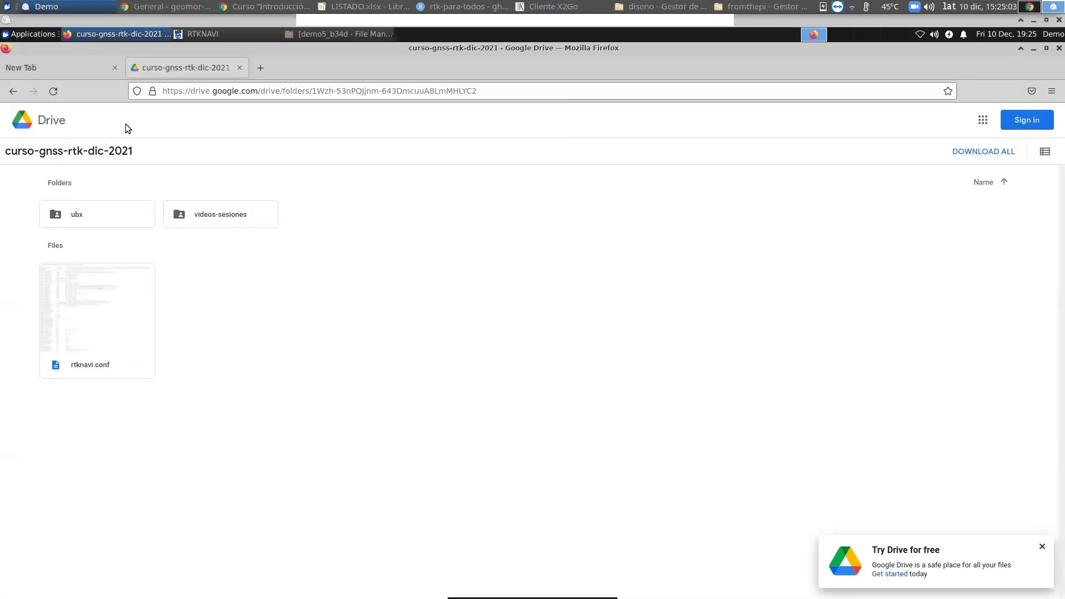
left_click(336, 35)
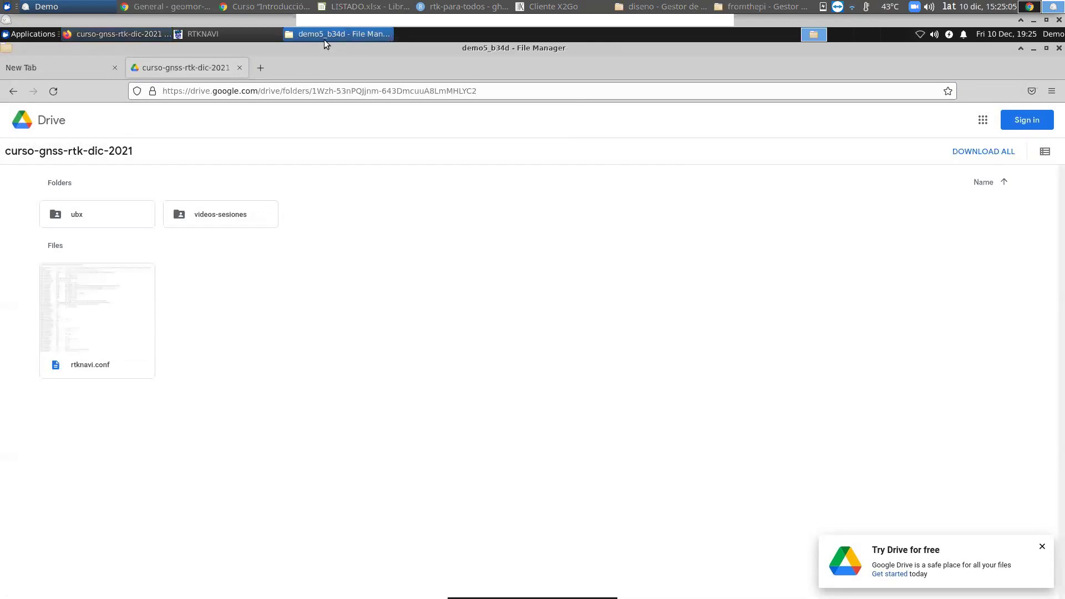
Go up to Downloads and open rtknavi.conf in notepad
left_click(48, 79)
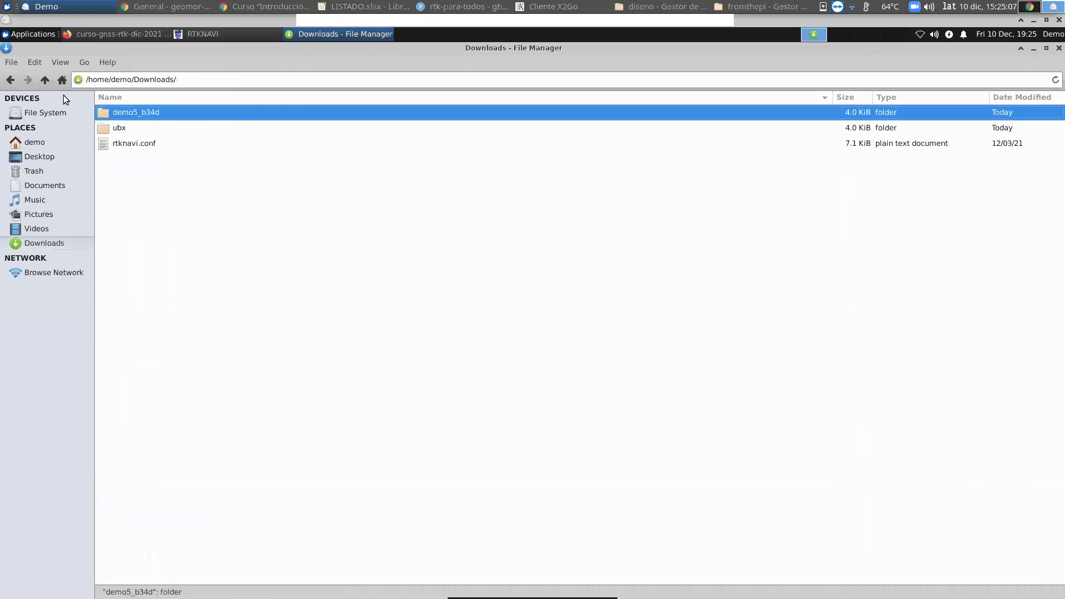
left_click(144, 145)
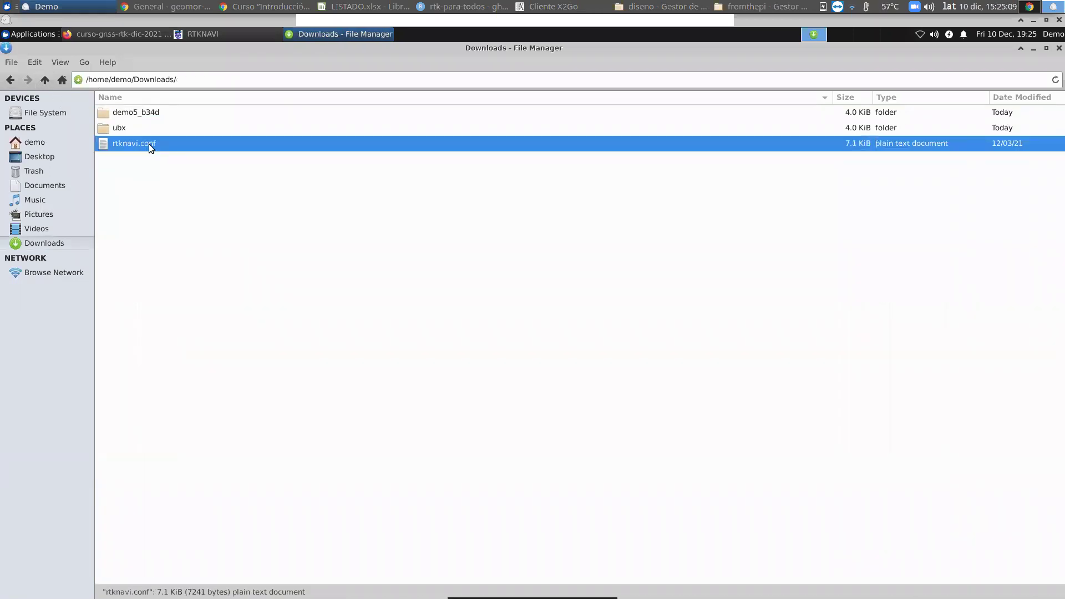
right_click(149, 144)
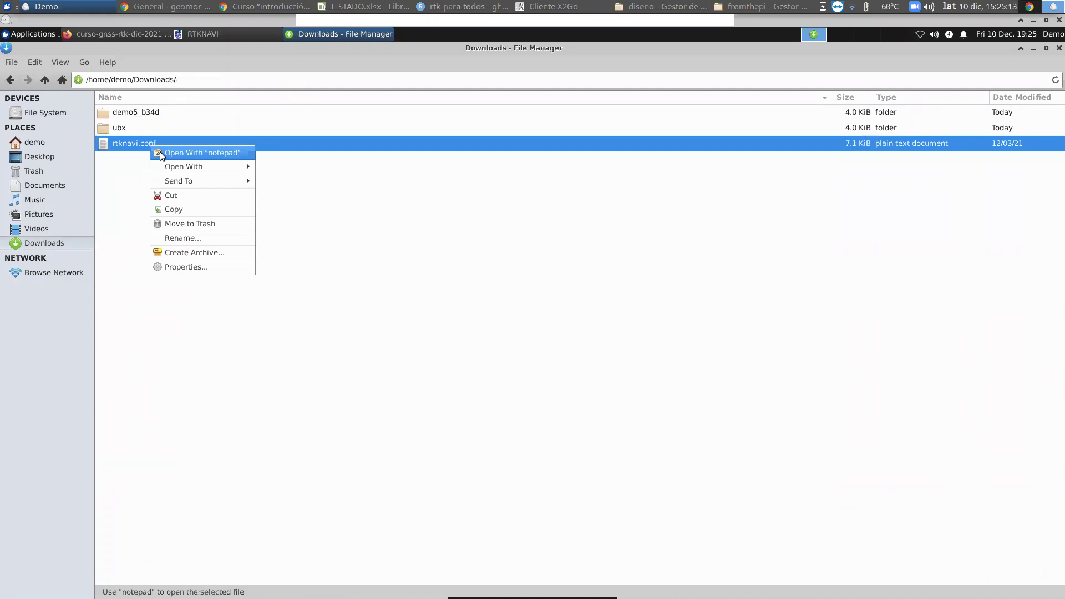
left_click(161, 154)
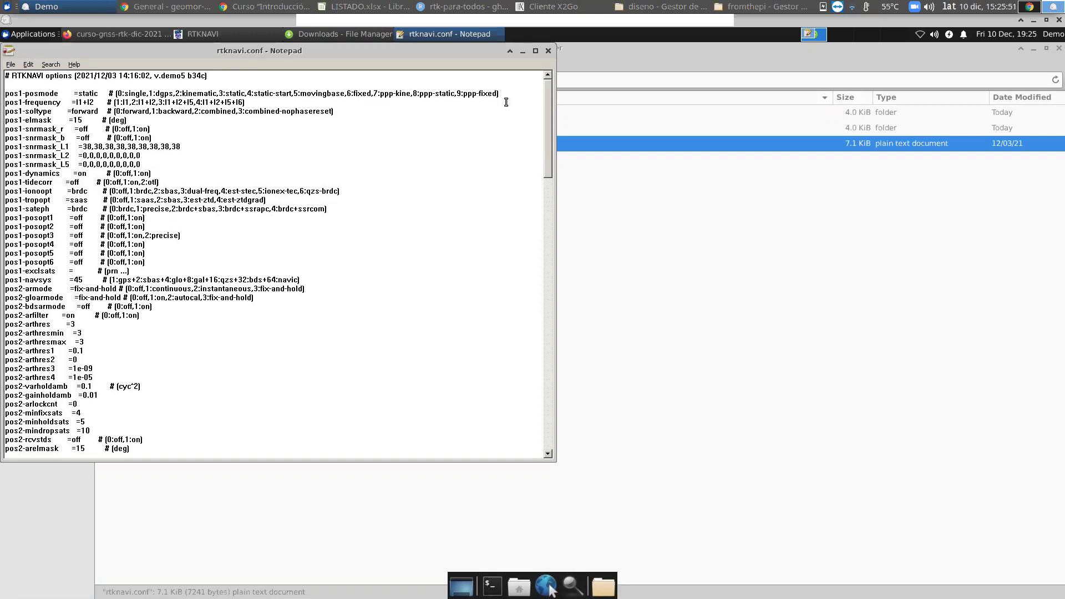
Close rtknavi.conf after reviewing settings like pos1-posmode=static and fix-and-hold
left_click(548, 51)
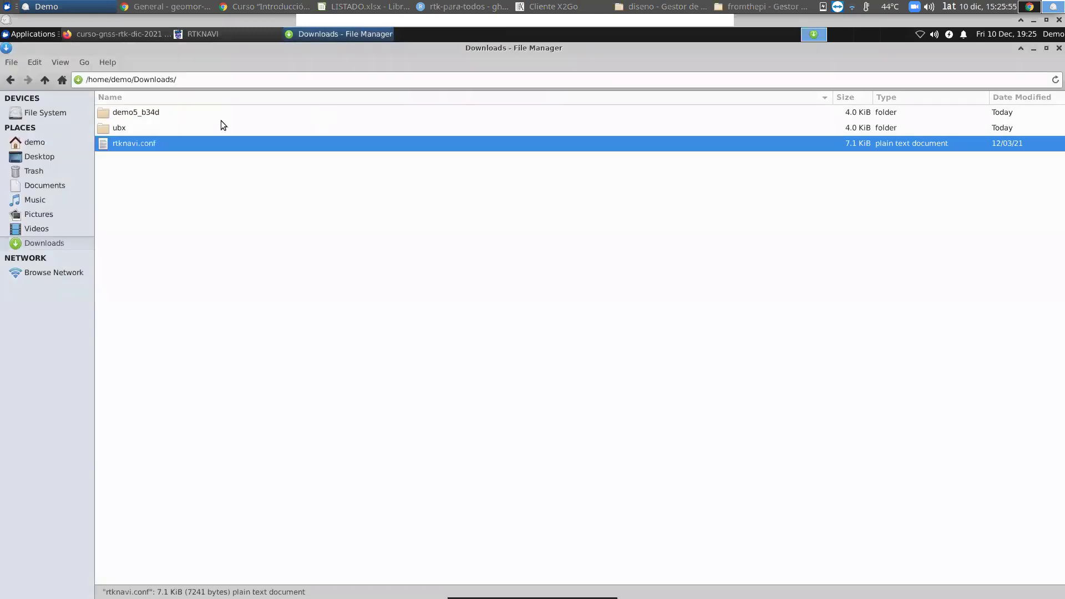
Bring the RTKNAVI window to the front and drag it to fill the screen
left_click(194, 114)
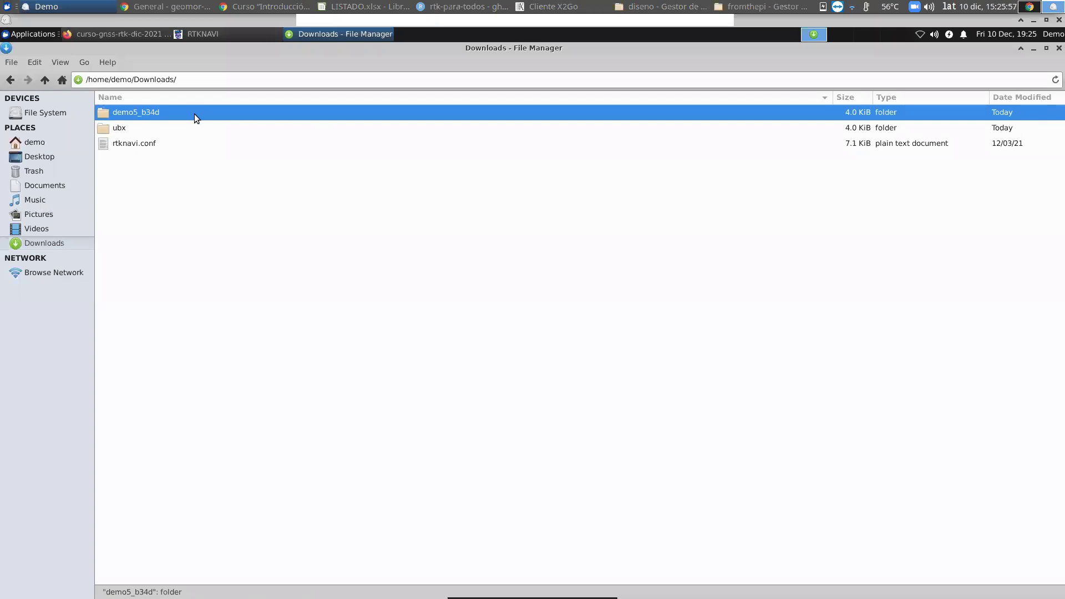
left_click(181, 35)
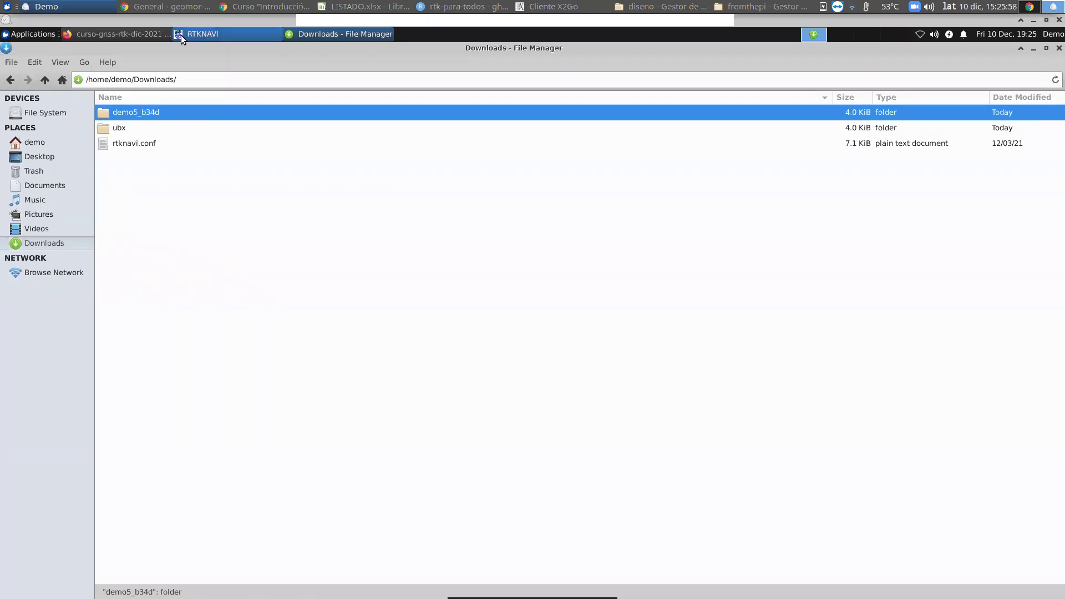
left_click_drag(600, 115, 128, 48)
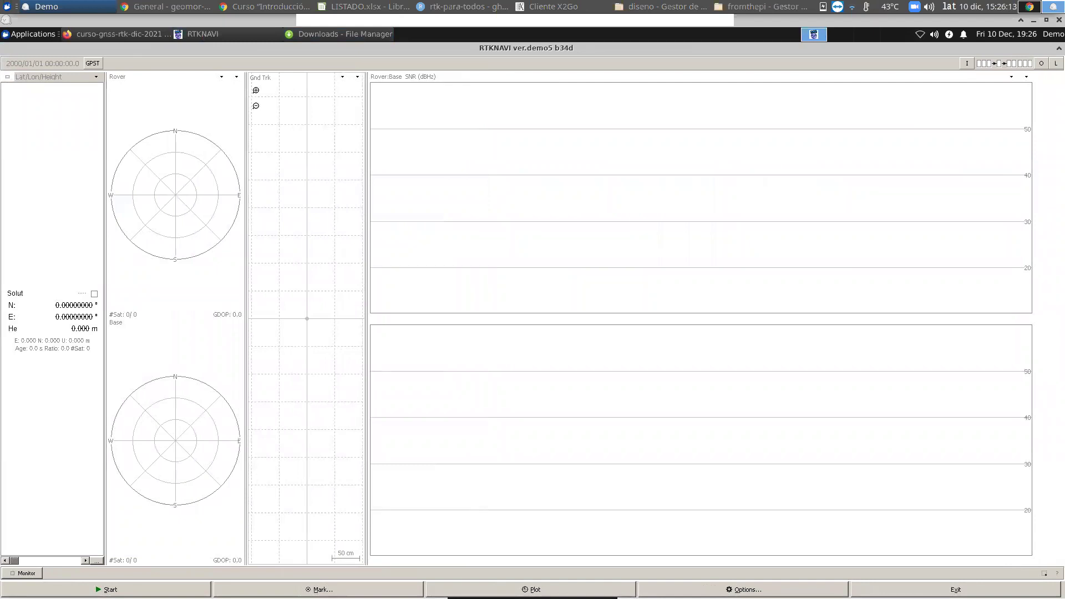
Load rtknavi.conf from Downloads into RTKNAVI Options and check its ambiguity resolution settings
left_click(743, 590)
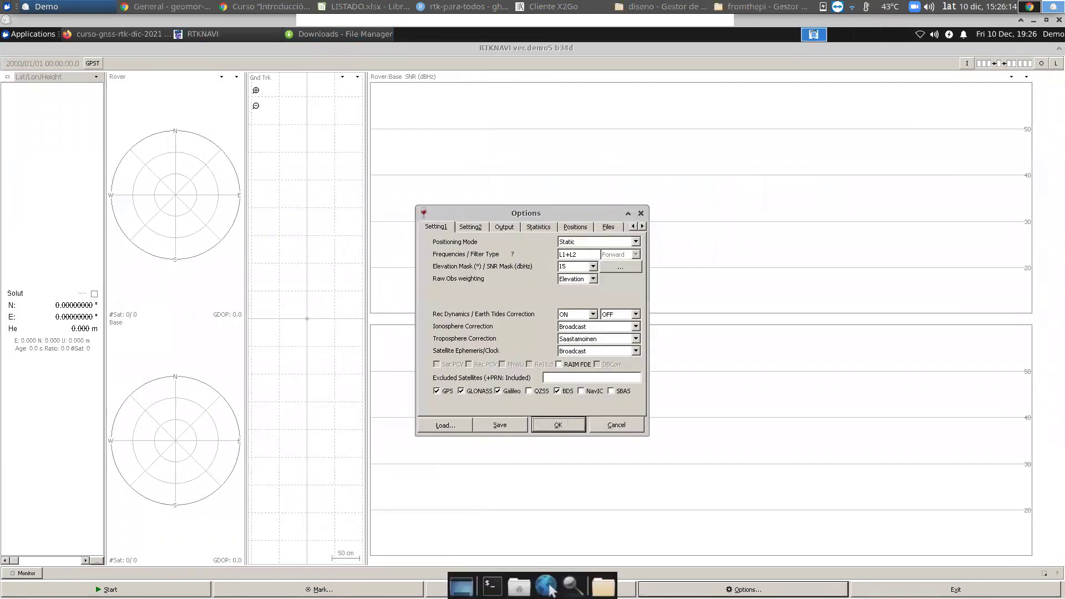
left_click(441, 425)
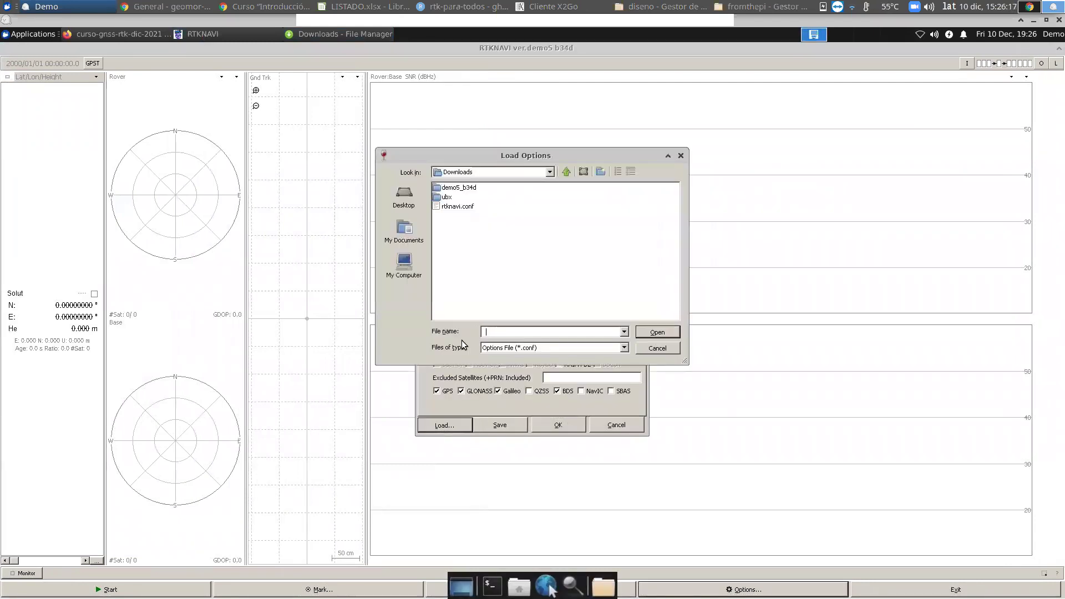
left_click(455, 207)
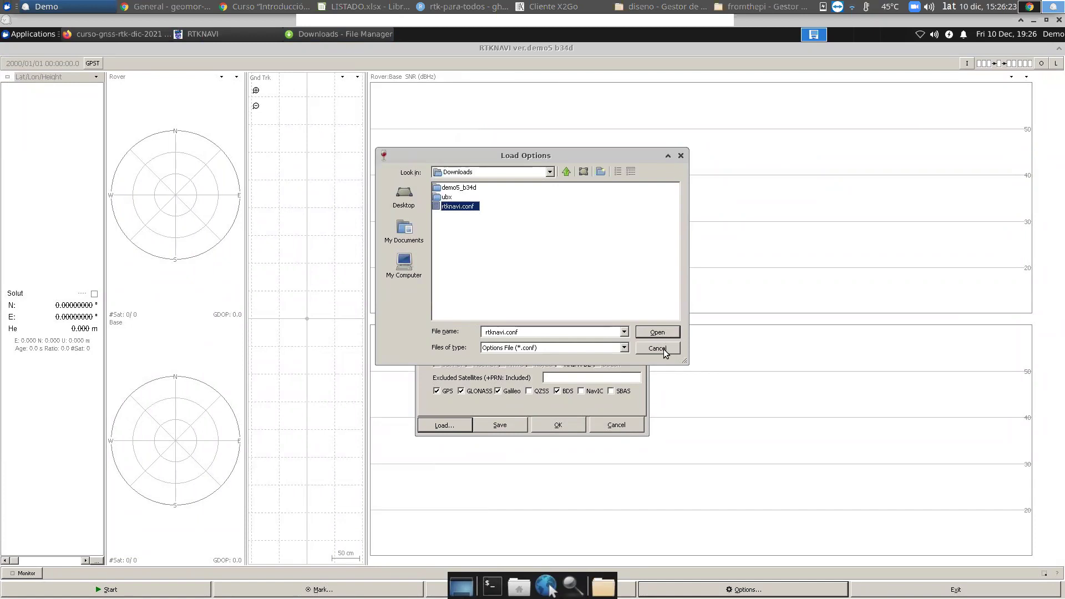
left_click(663, 348)
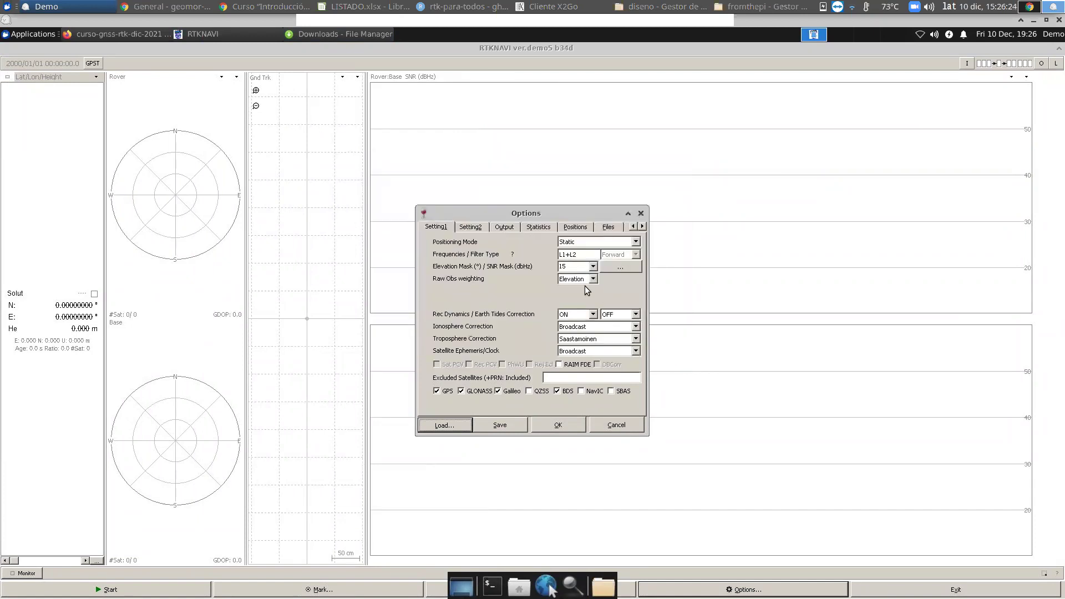
left_click(428, 426)
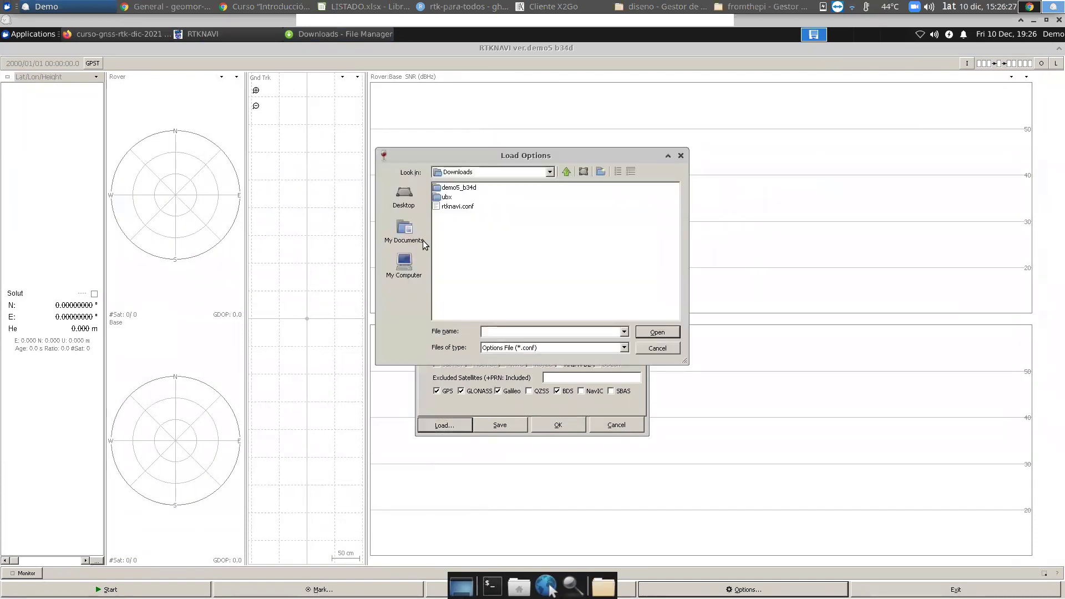
left_click(452, 206)
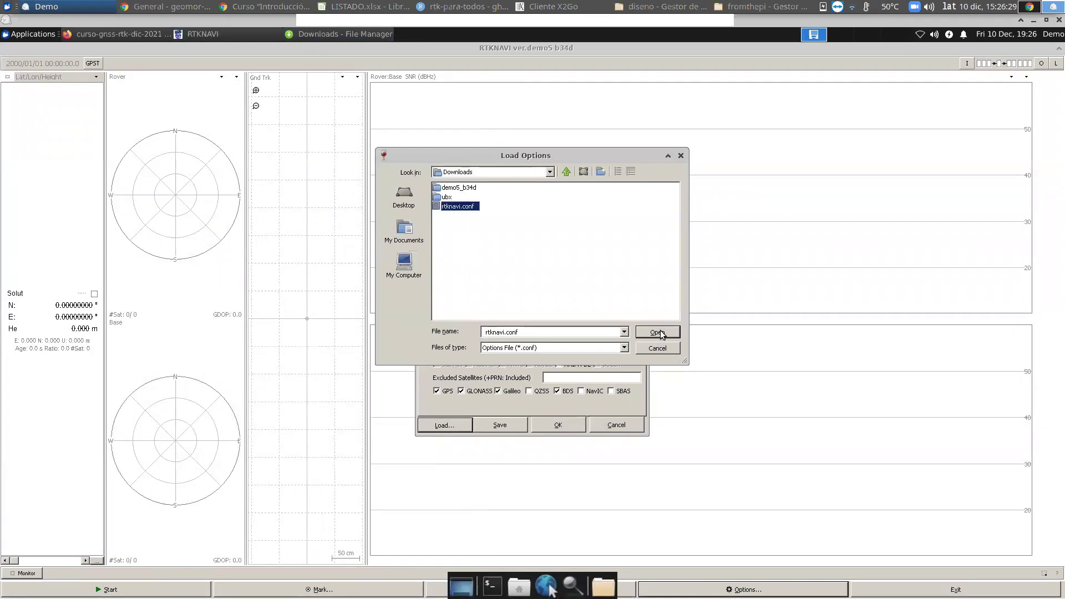
left_click(659, 333)
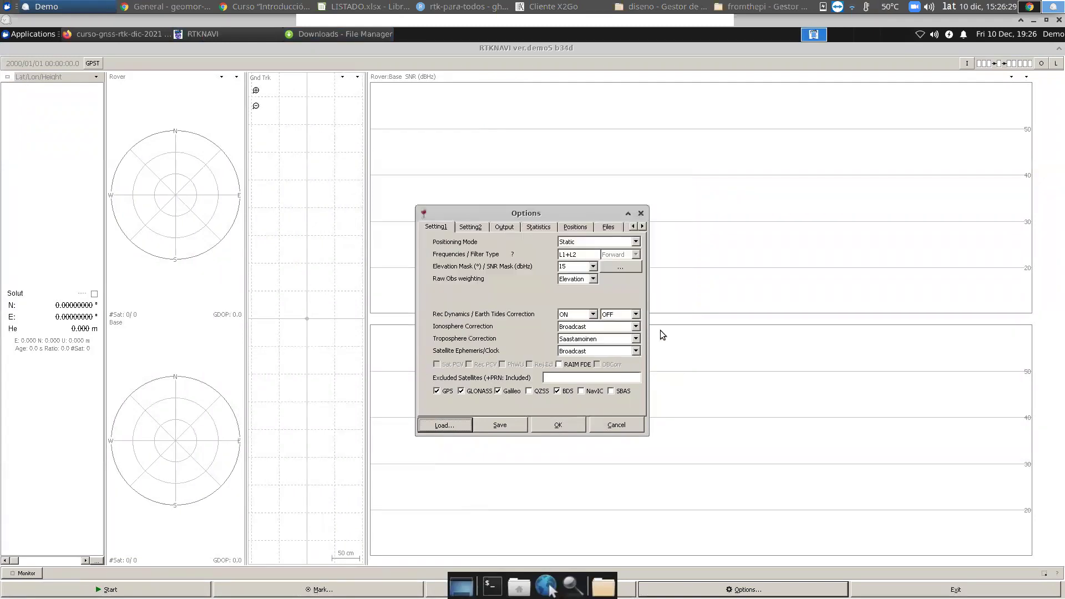
left_click(469, 228)
left_click(506, 228)
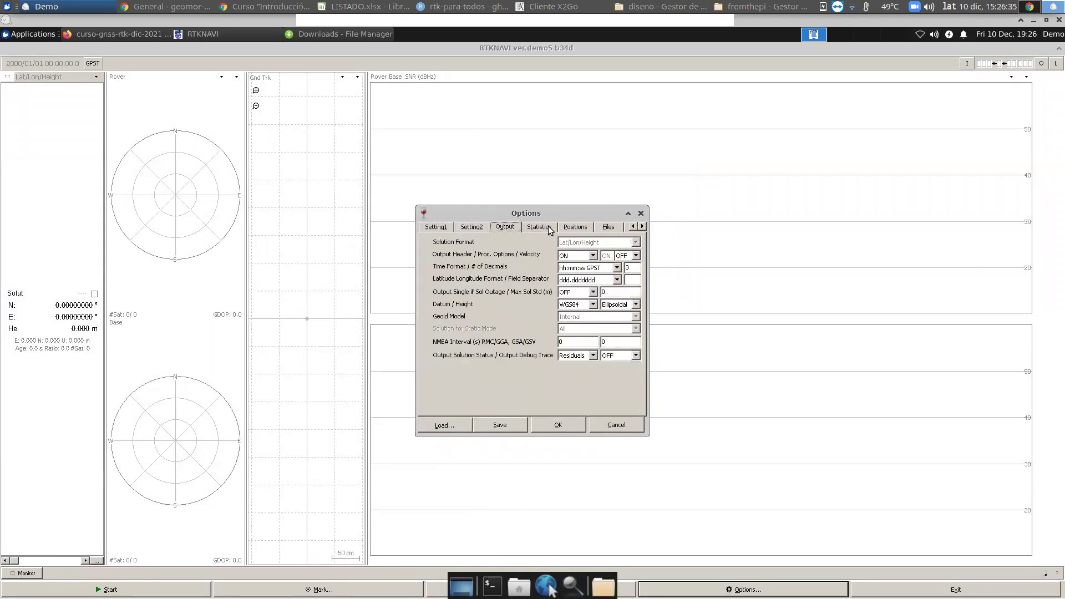
left_click(549, 228)
left_click(575, 228)
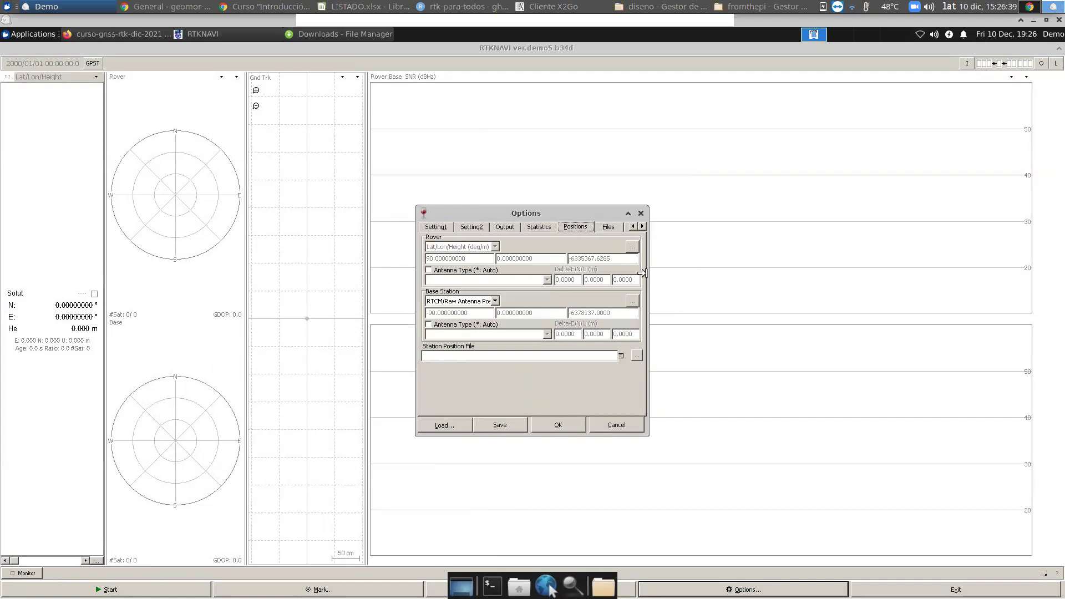
left_click_drag(643, 273, 776, 283, "alt")
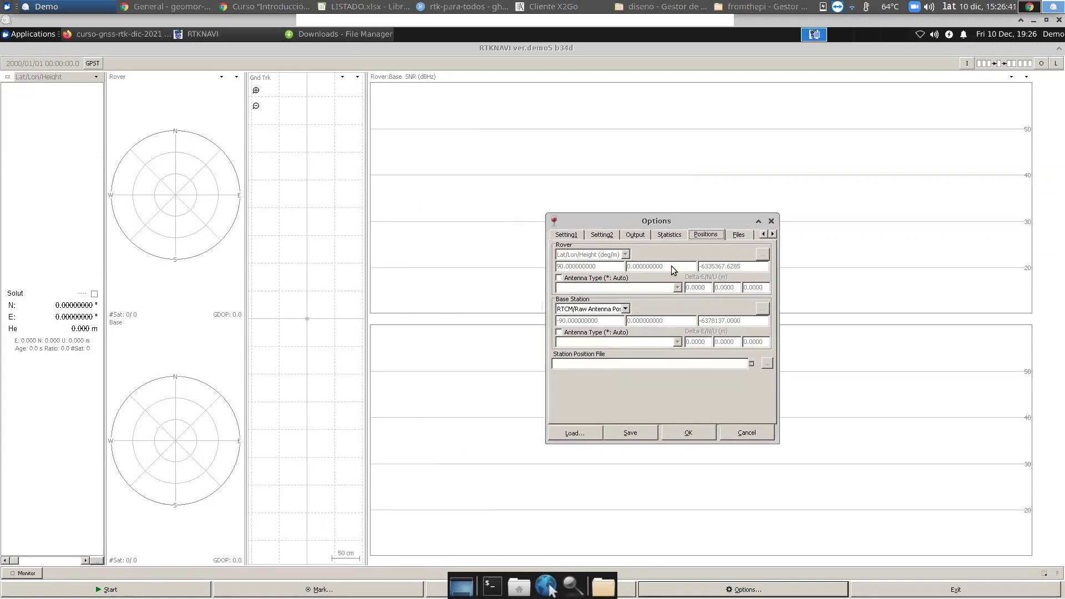
left_click_drag(650, 222, 549, 210)
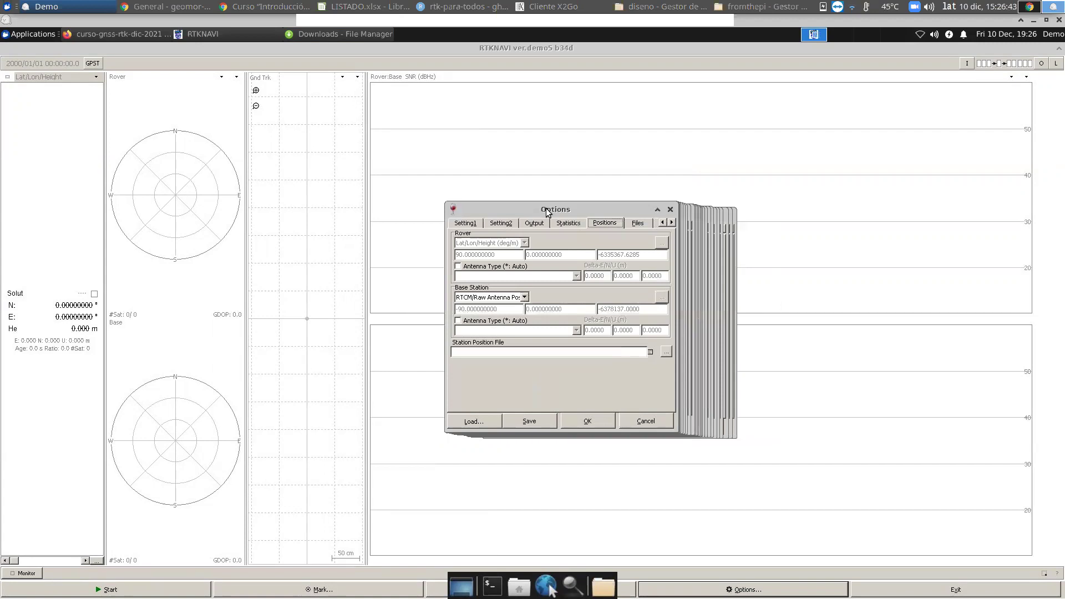
left_click(459, 223)
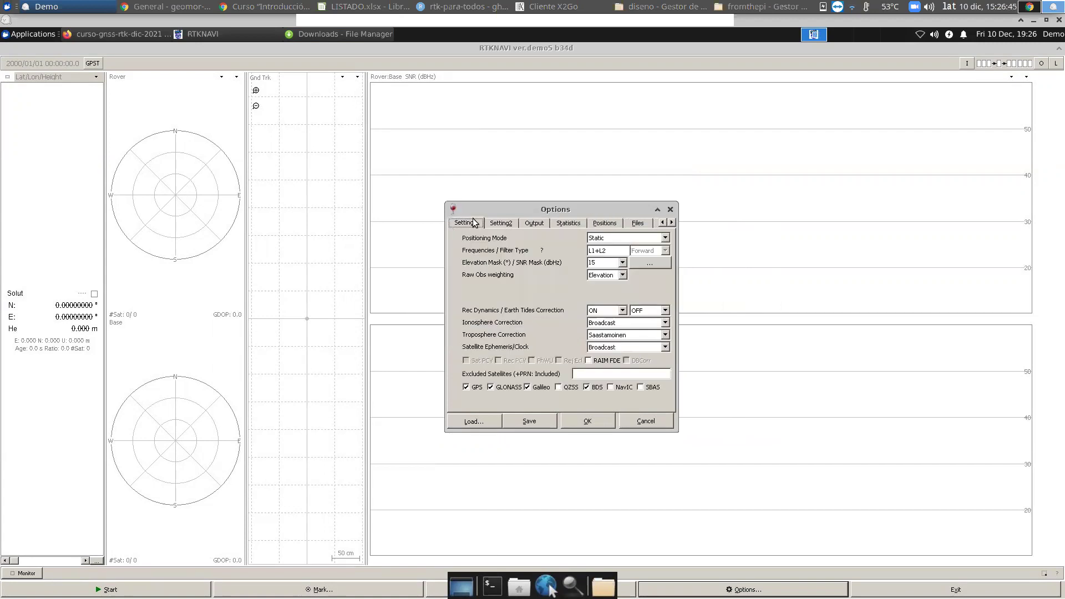
left_click(671, 222)
left_click(663, 222)
left_click(621, 239)
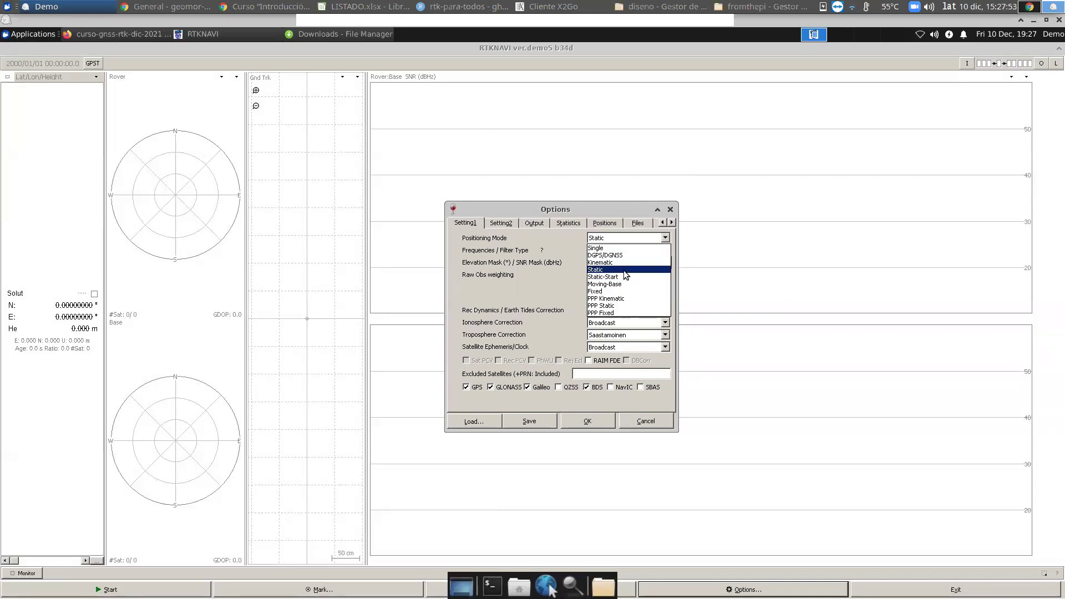
left_click(624, 271)
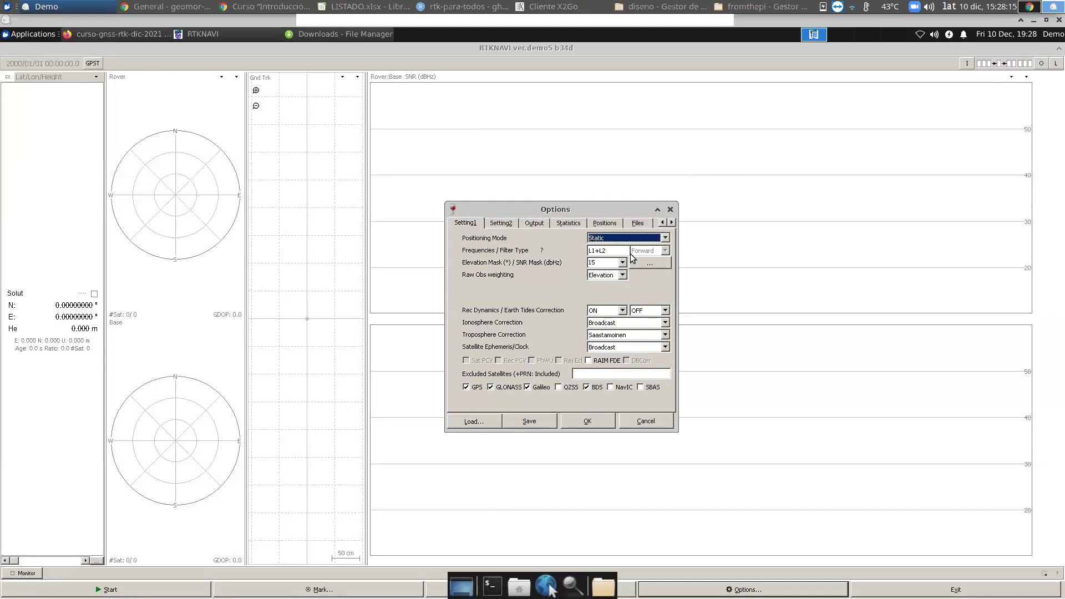
left_click(627, 236)
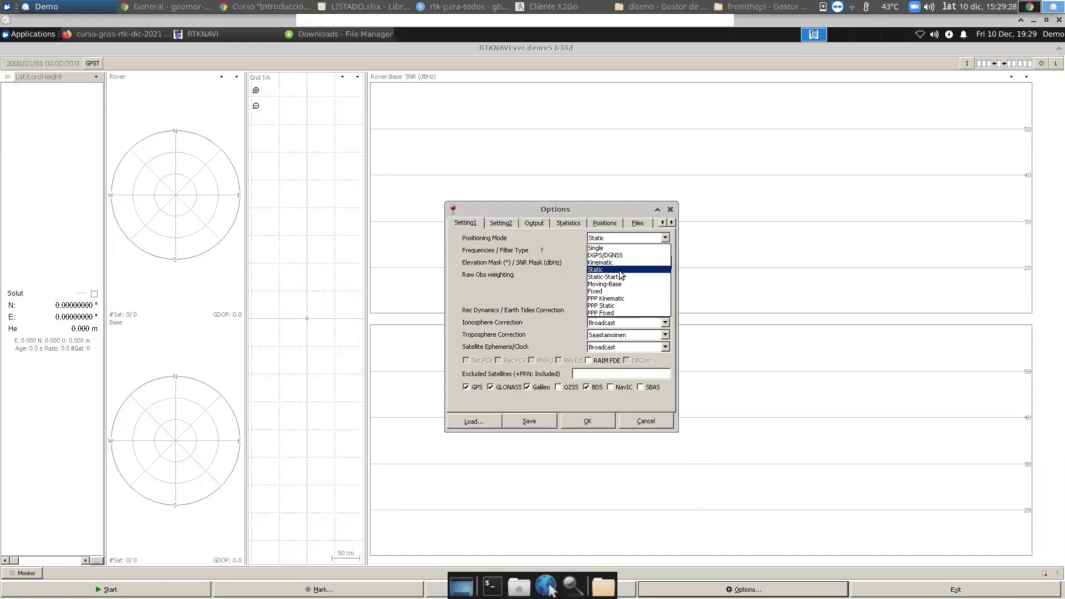
Keep Static positioning mode and L1+L2 as the frequency combination
left_click(619, 271)
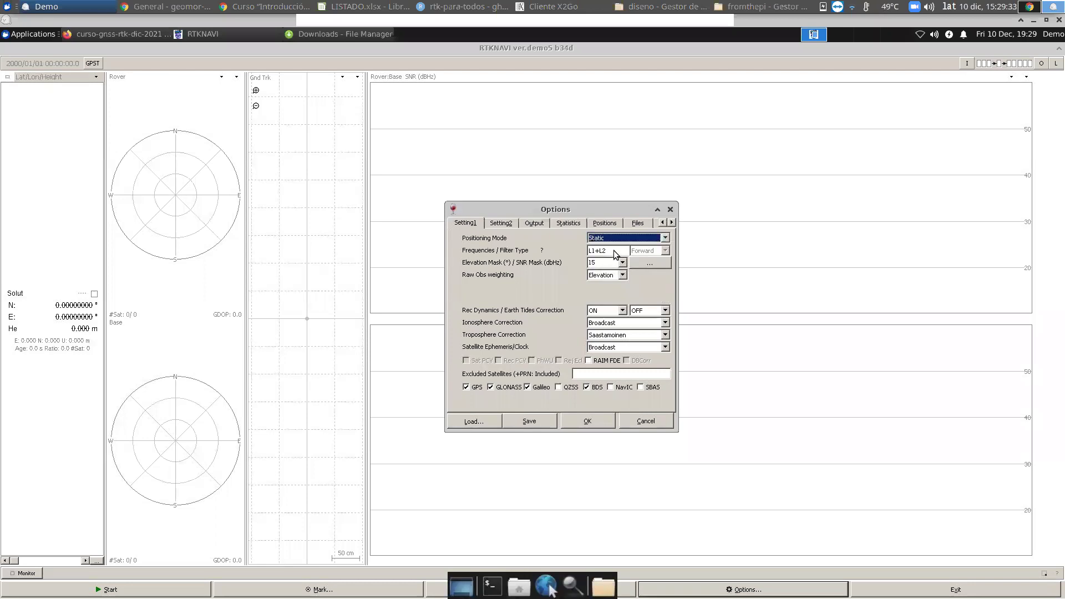
left_click(613, 251)
left_click(613, 250)
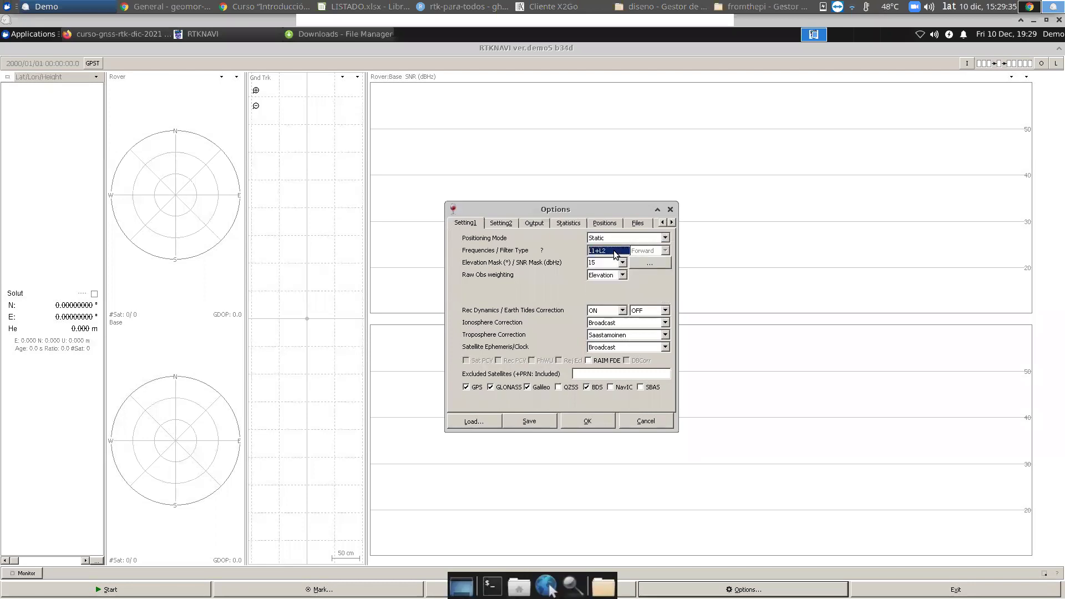
left_click(614, 251)
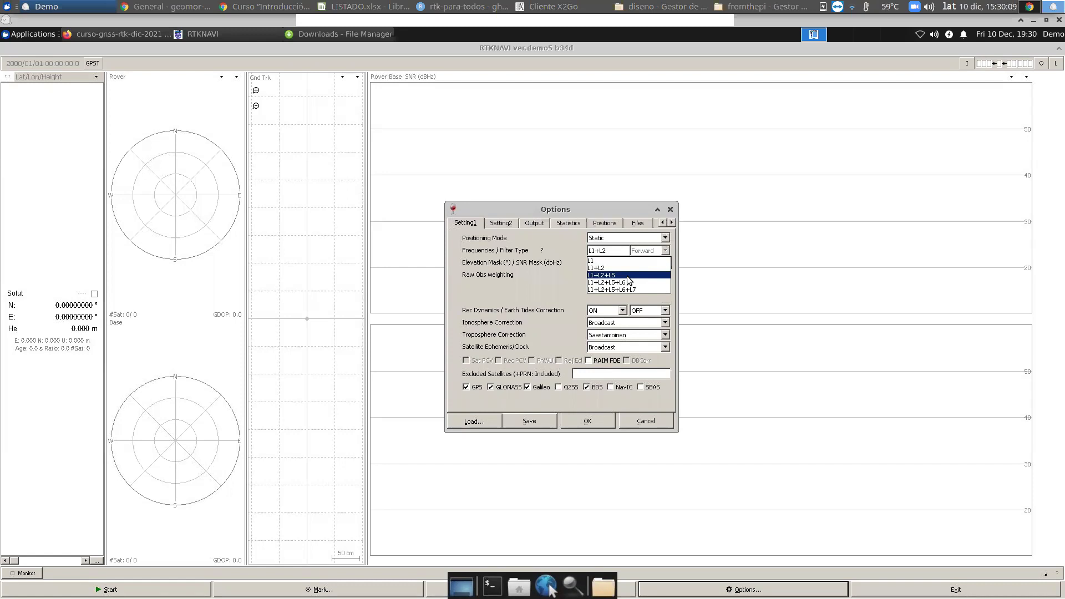
left_click(628, 268)
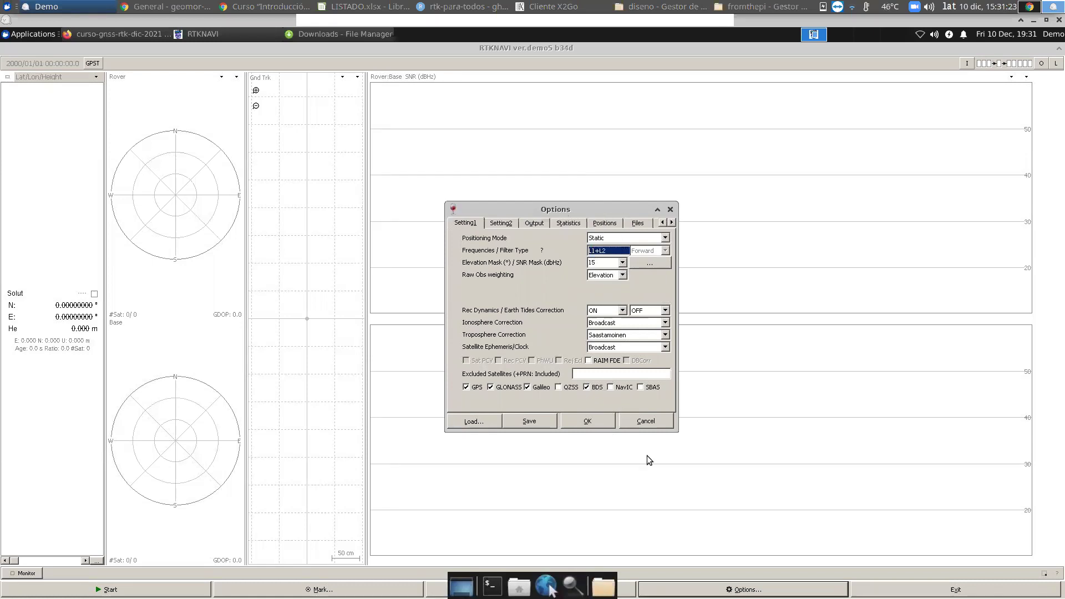
Keep Elevation observation weighting and view the Fix and Hold ambiguity-resolution settings
key("Tab")
key("Tab")
key("Tab")
key("alt+Down")
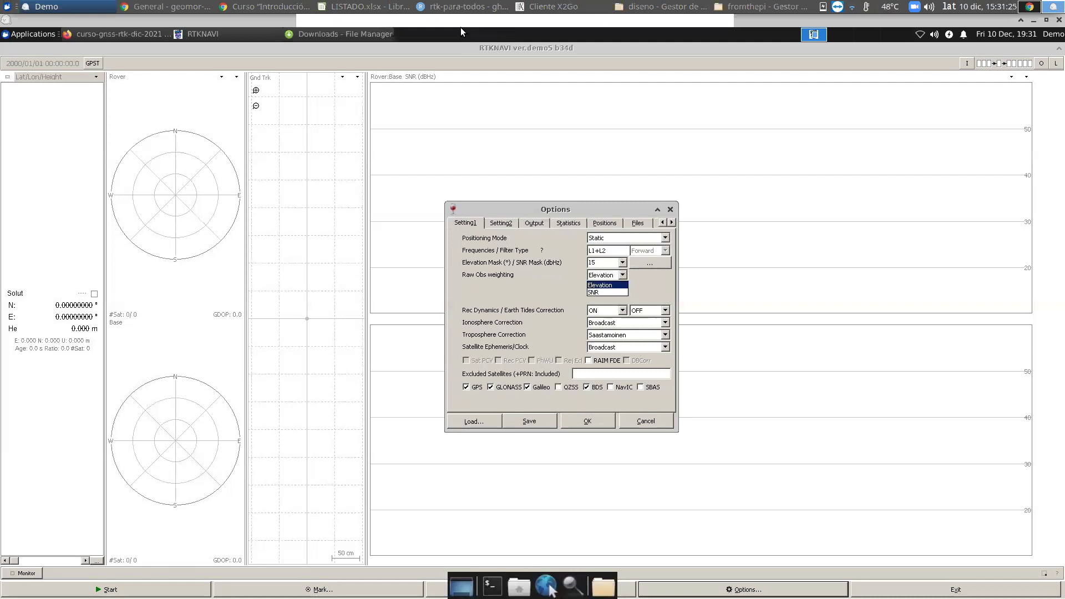
key("Return")
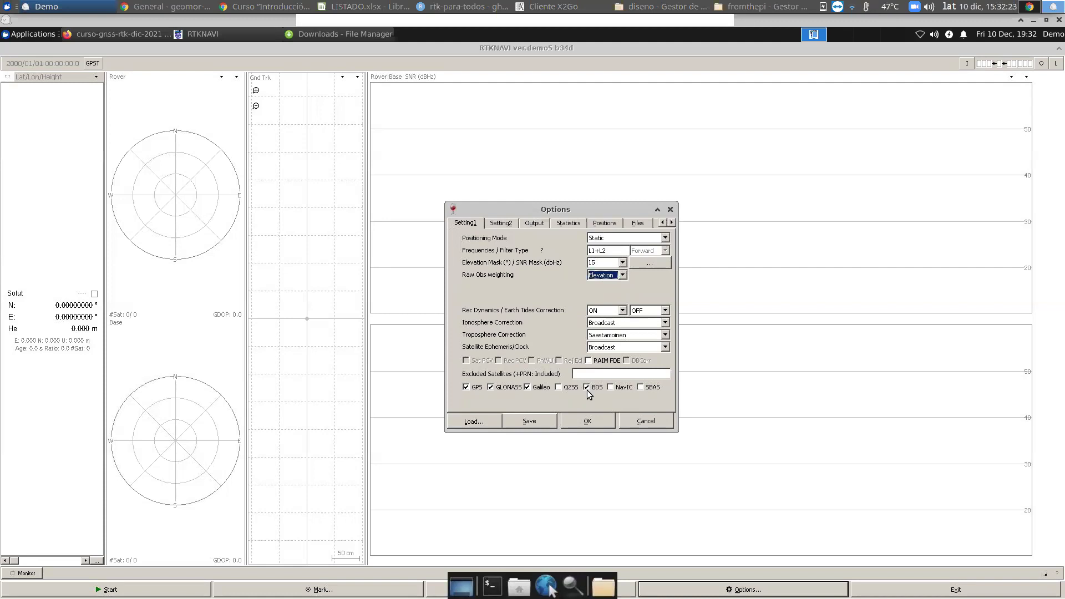
left_click(491, 224)
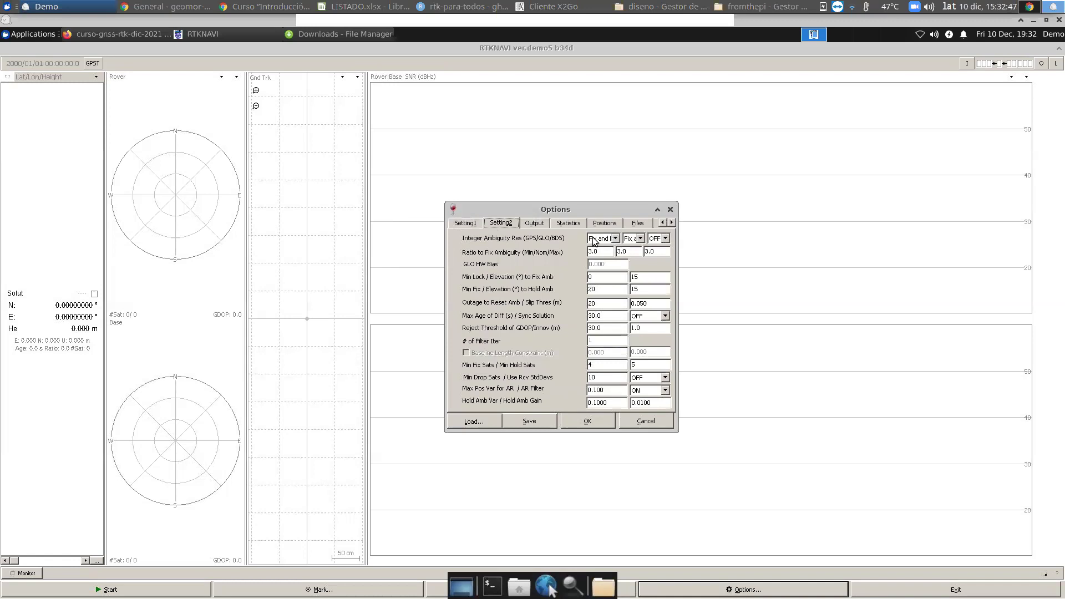
left_click(594, 239)
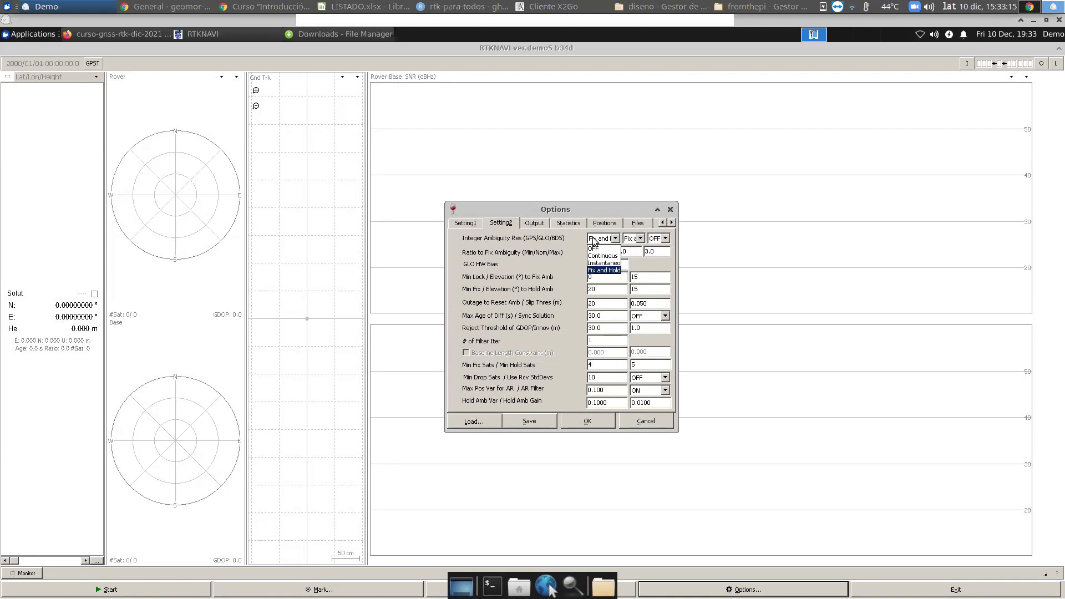
left_click(536, 241)
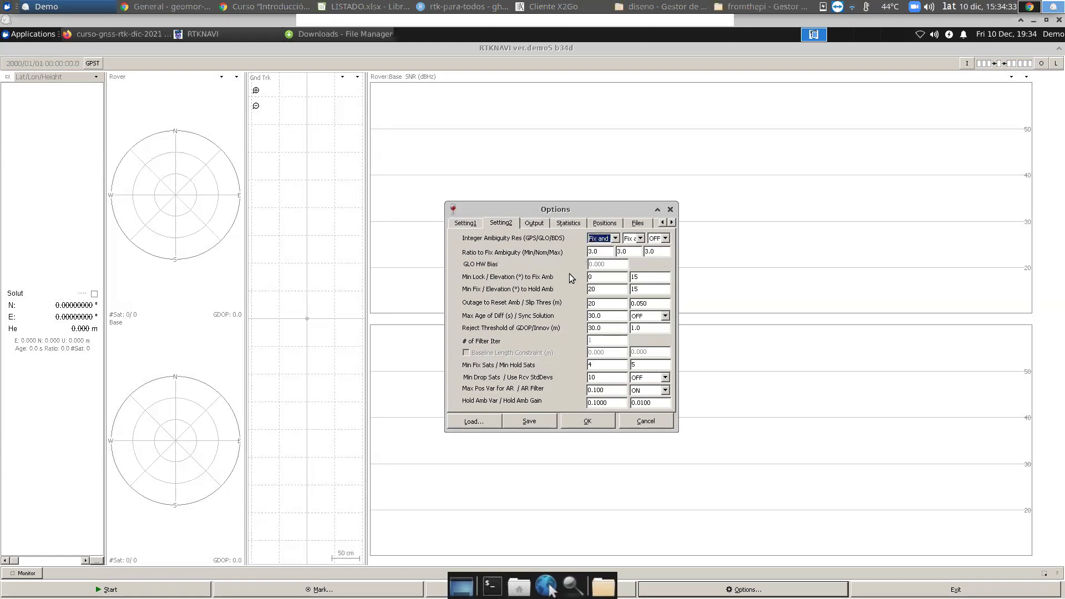
double_click(604, 251)
On the Output page, keep the ddd.dddddd decimal-degree latitude/longitude format
left_click(536, 225)
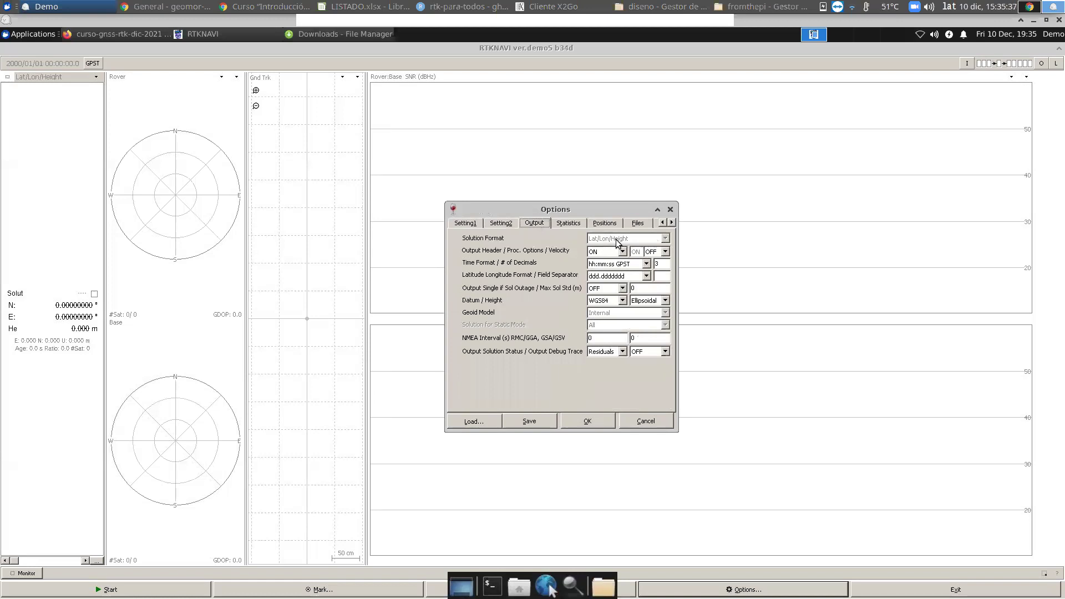
left_click(620, 276)
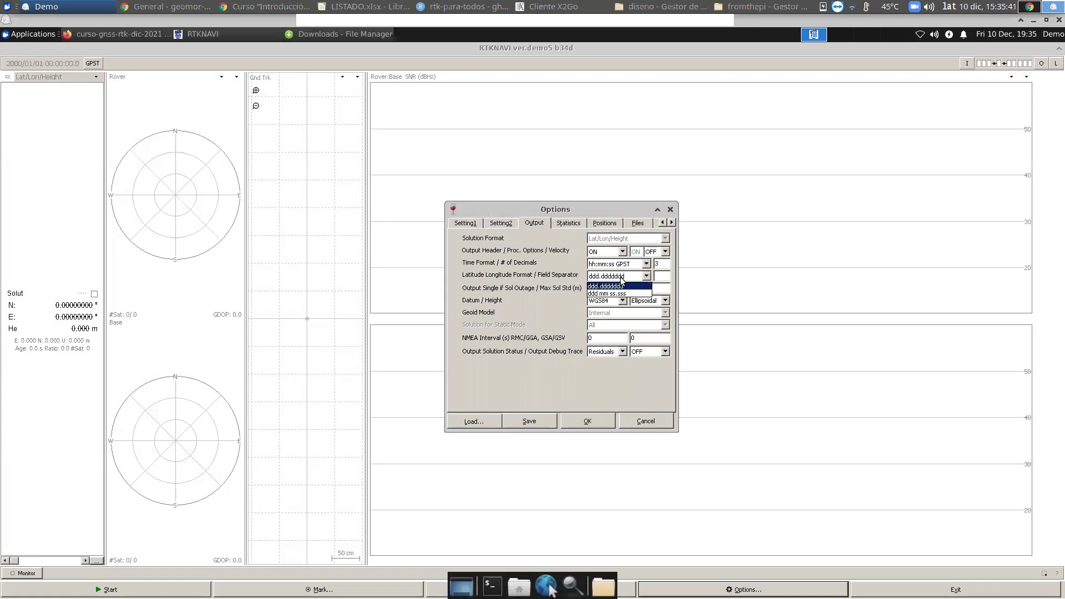
left_click(624, 276)
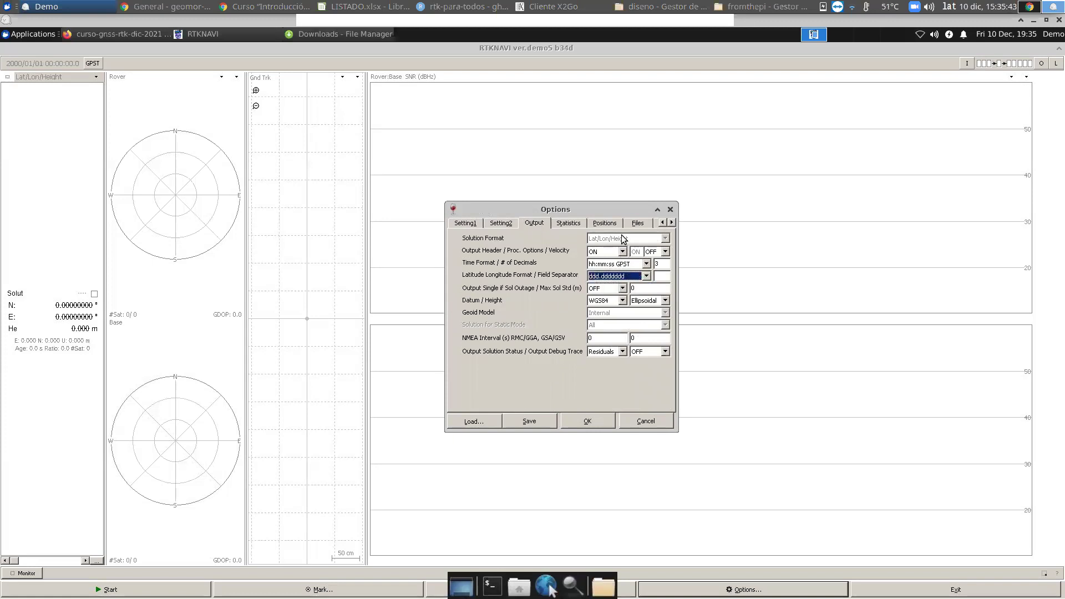
left_click(574, 224)
left_click(546, 225)
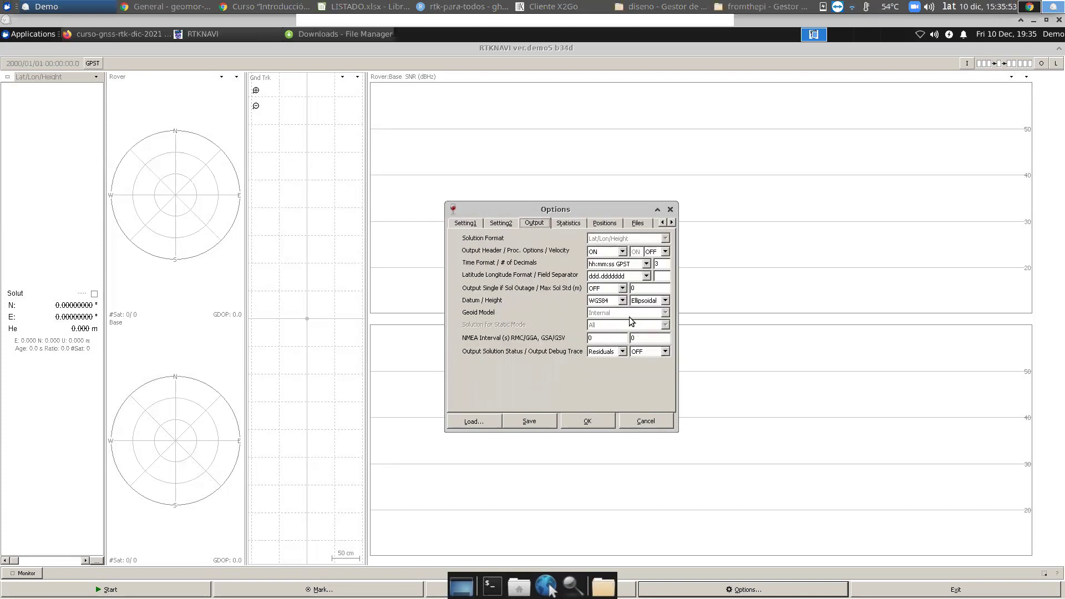
Try Geodetic output height, revert to Ellipsoidal, and move to the Statistics page
left_click(644, 301)
left_click(644, 319)
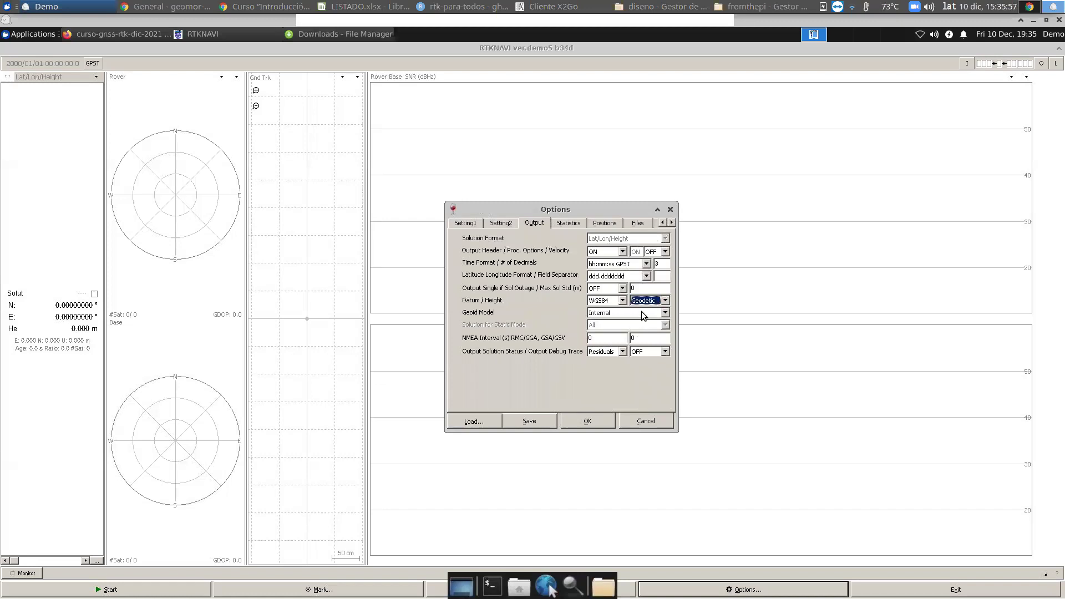
left_click(648, 301)
left_click(645, 310)
left_click(567, 223)
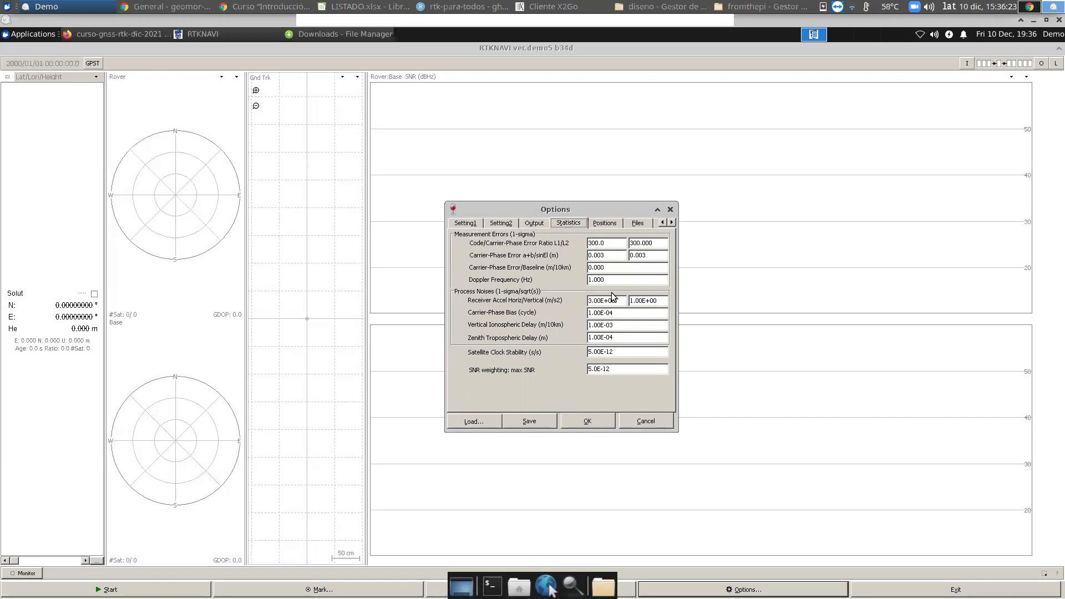
On the Positions page, set the base station position type to Lat/Lon/Height (deg/m)
left_click(598, 225)
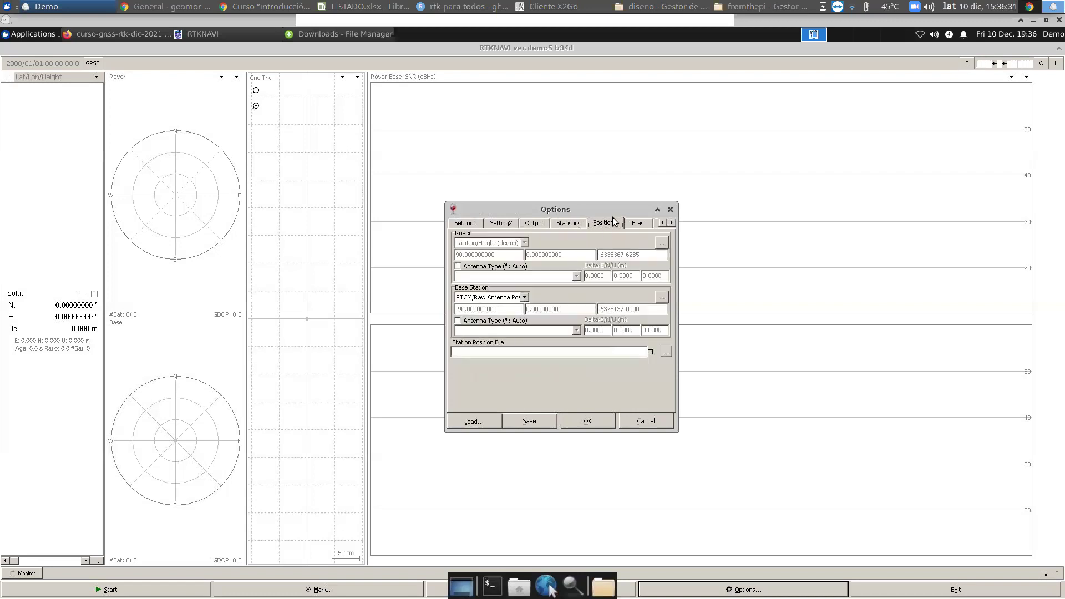
left_click(522, 298)
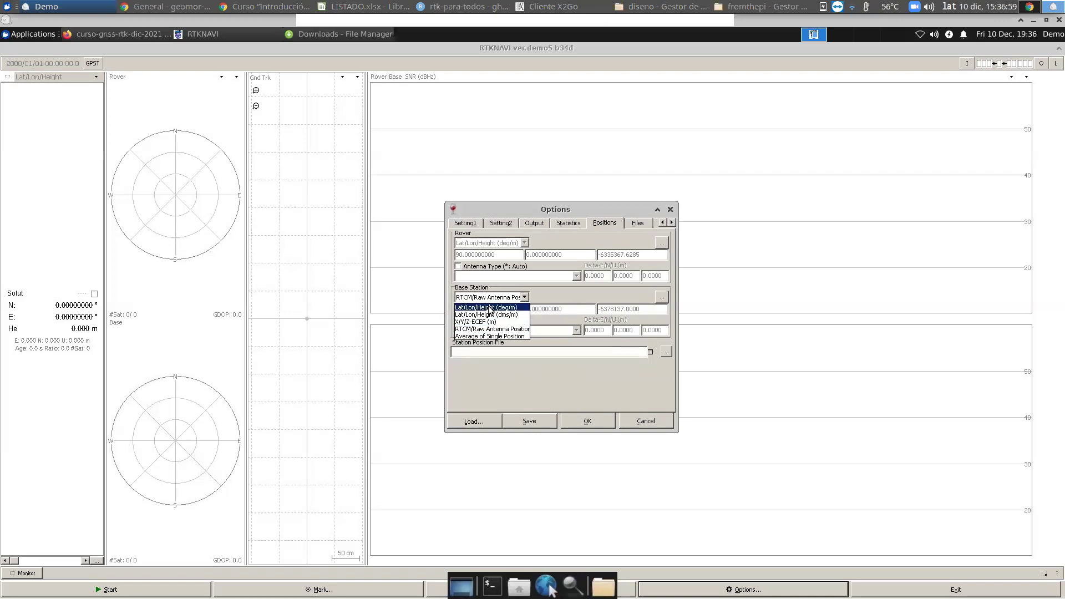
left_click(490, 309)
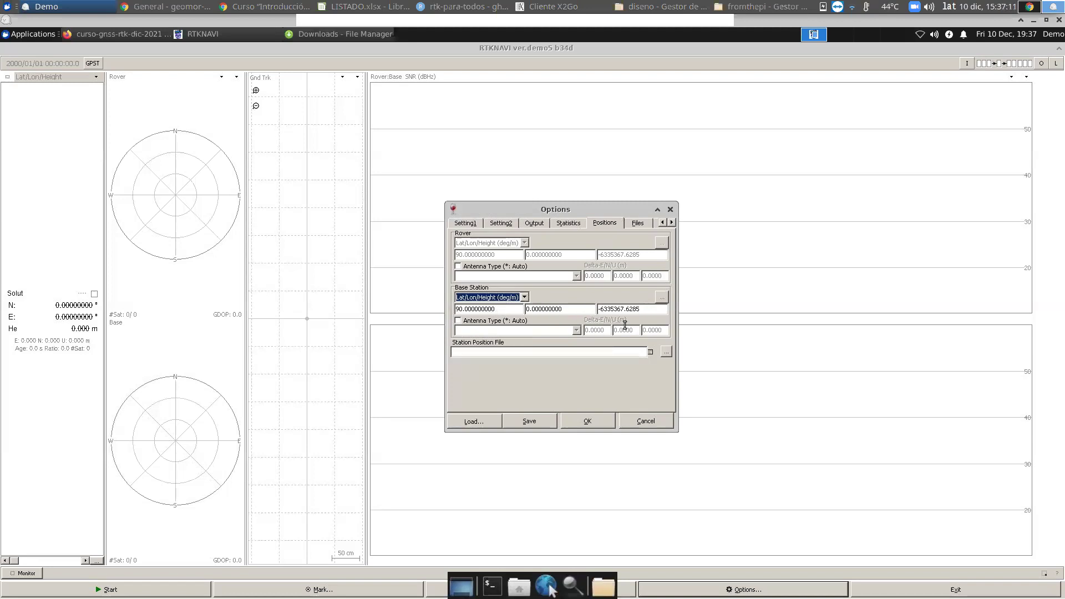
left_click(500, 297)
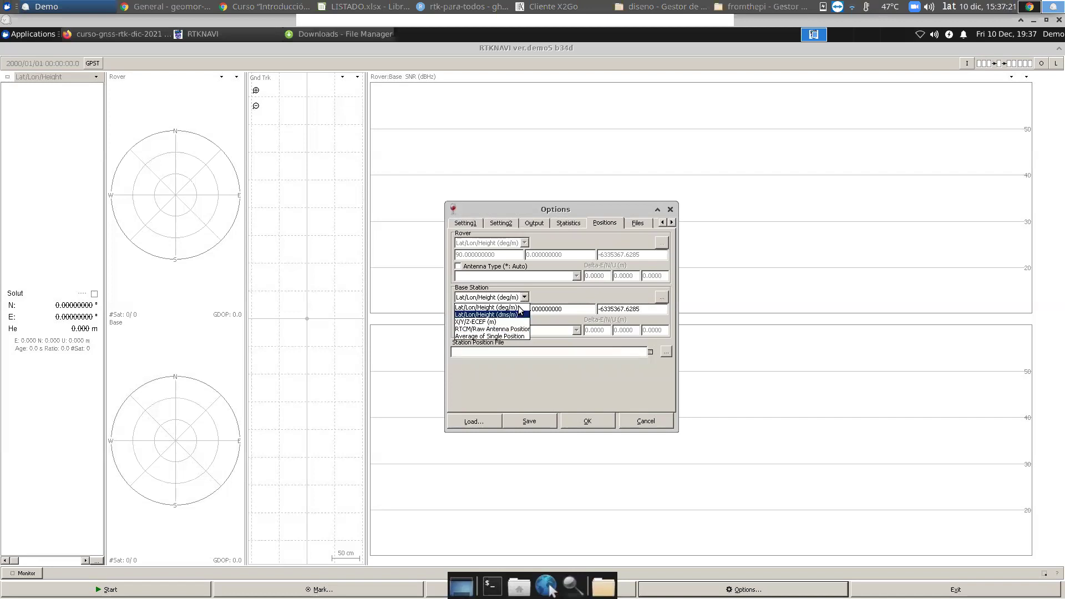
Change the base station position type to RTCM/Raw Antenna Position and go to Files
left_click(520, 308)
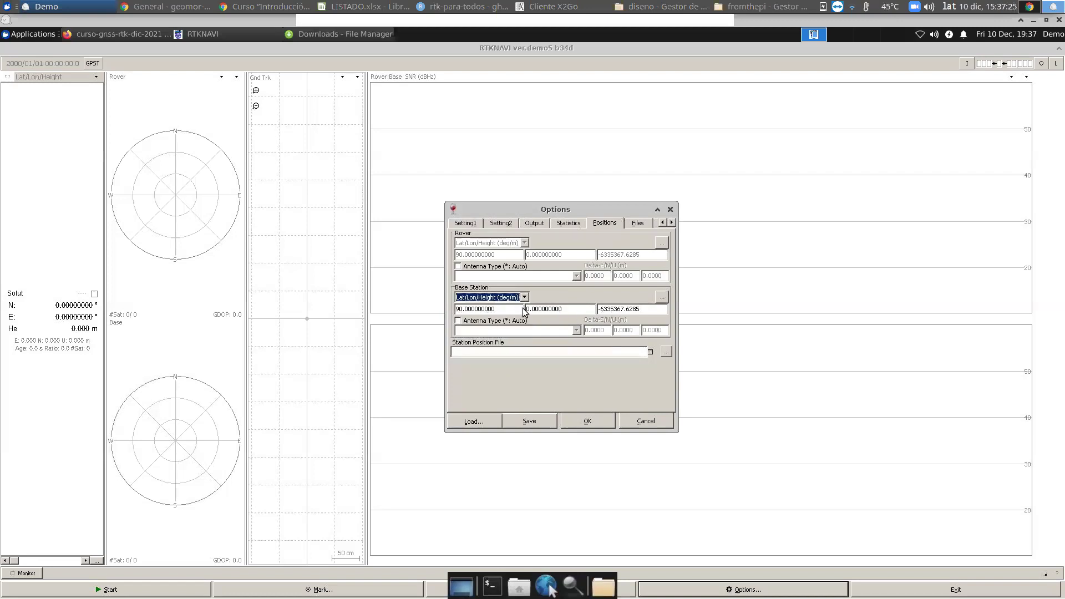
left_click(511, 298)
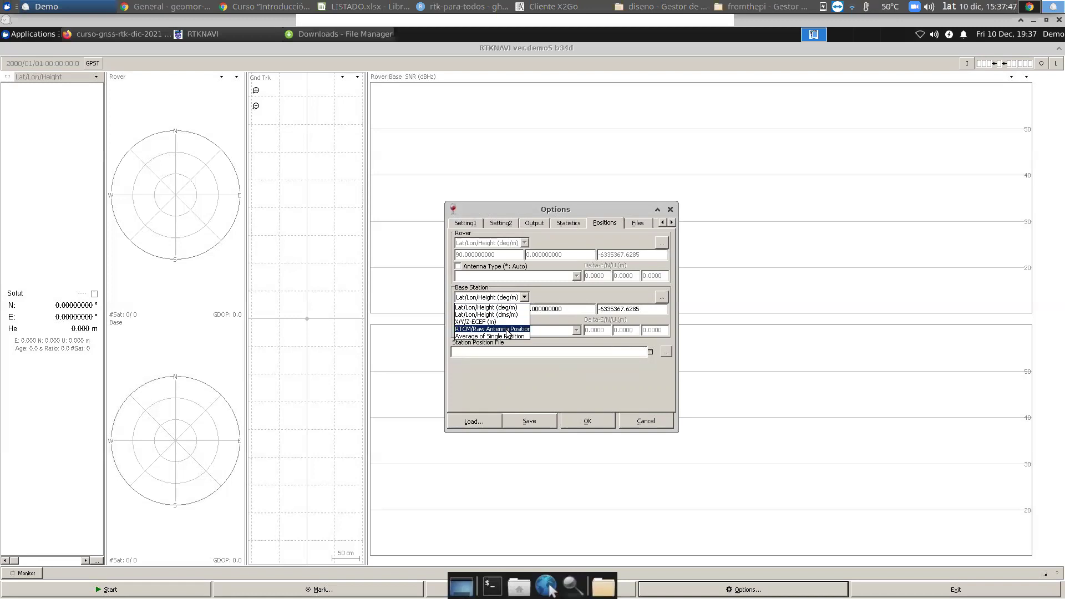
left_click(507, 331)
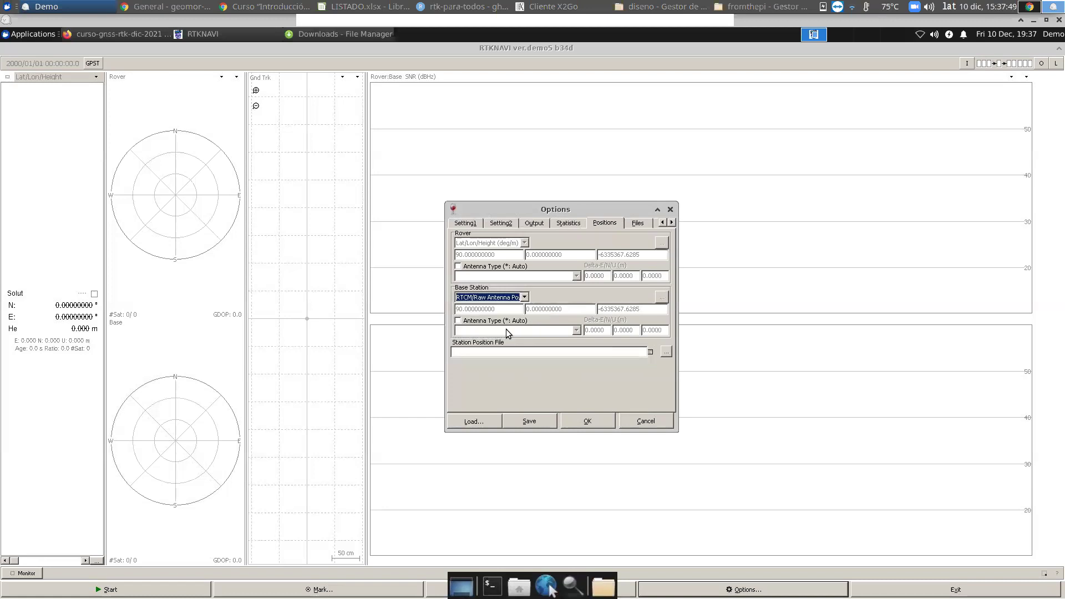
left_click(632, 227)
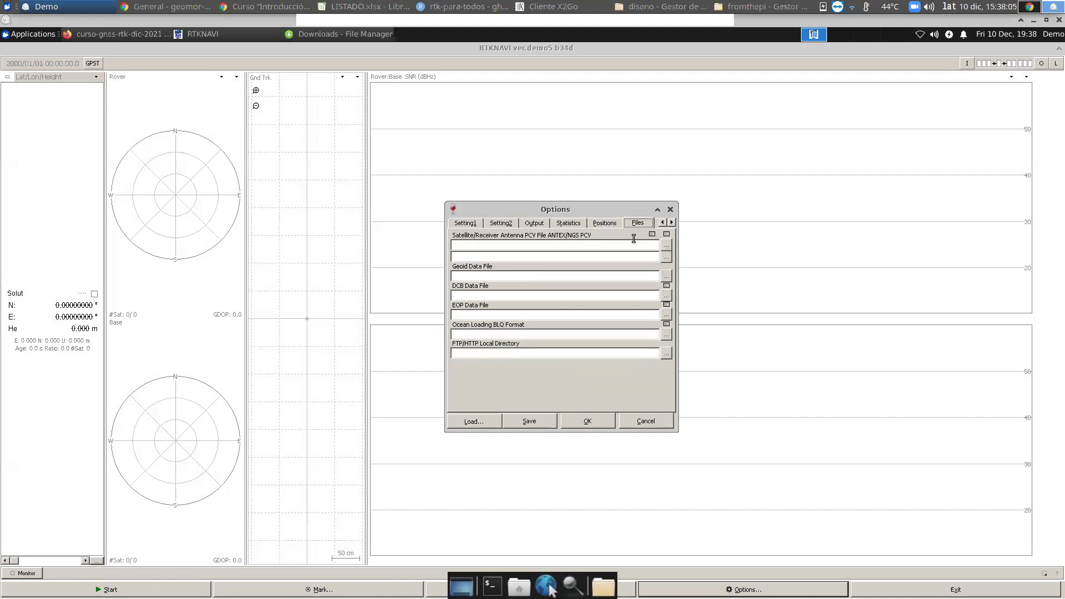
Scroll the option tabs to look at the Misc page, then return to Files
left_click(672, 223)
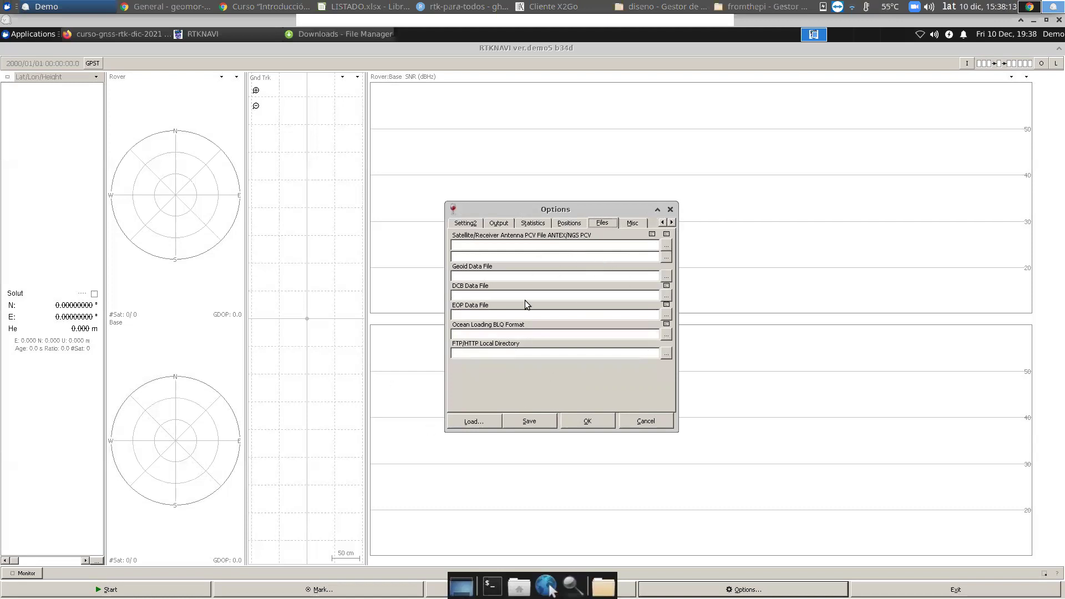
left_click(634, 224)
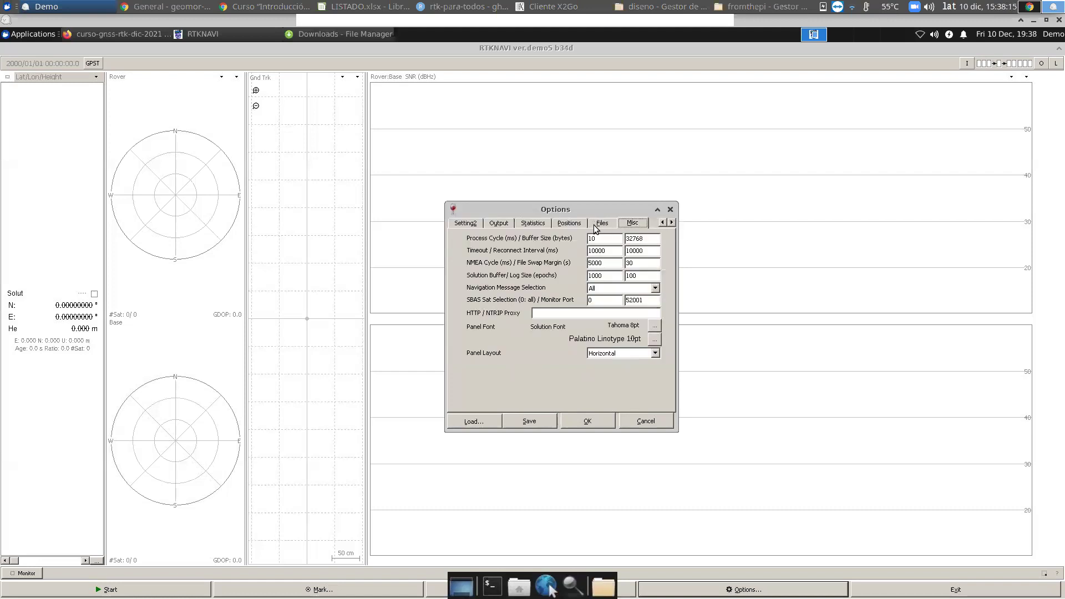
left_click(598, 226)
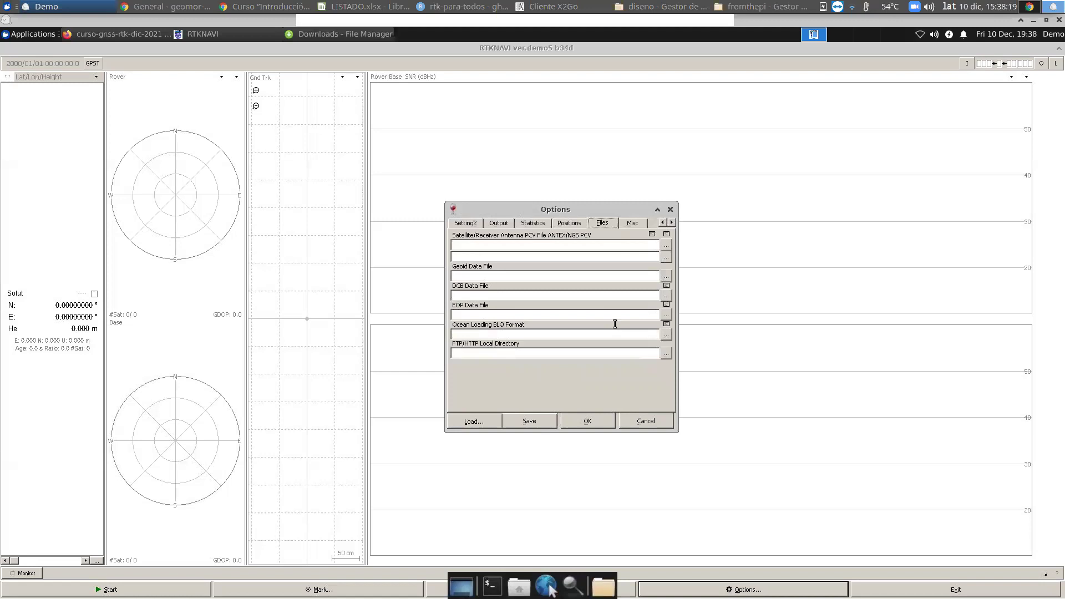
Cancel browsing for satellite and receiver antenna PCV files, leaving both blank, then return to Positions
left_click(666, 247)
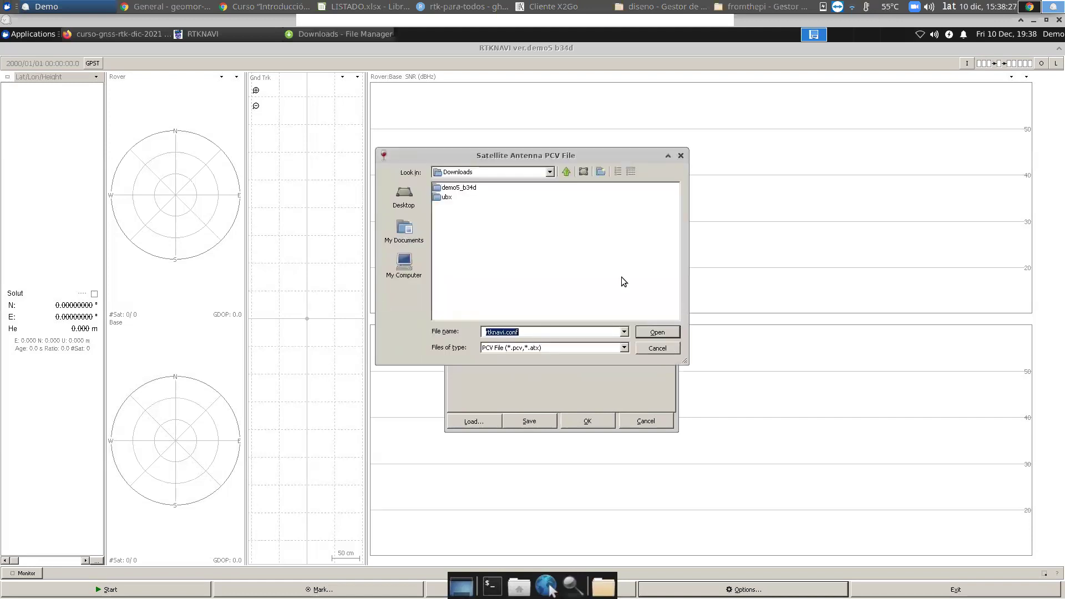
left_click(658, 350)
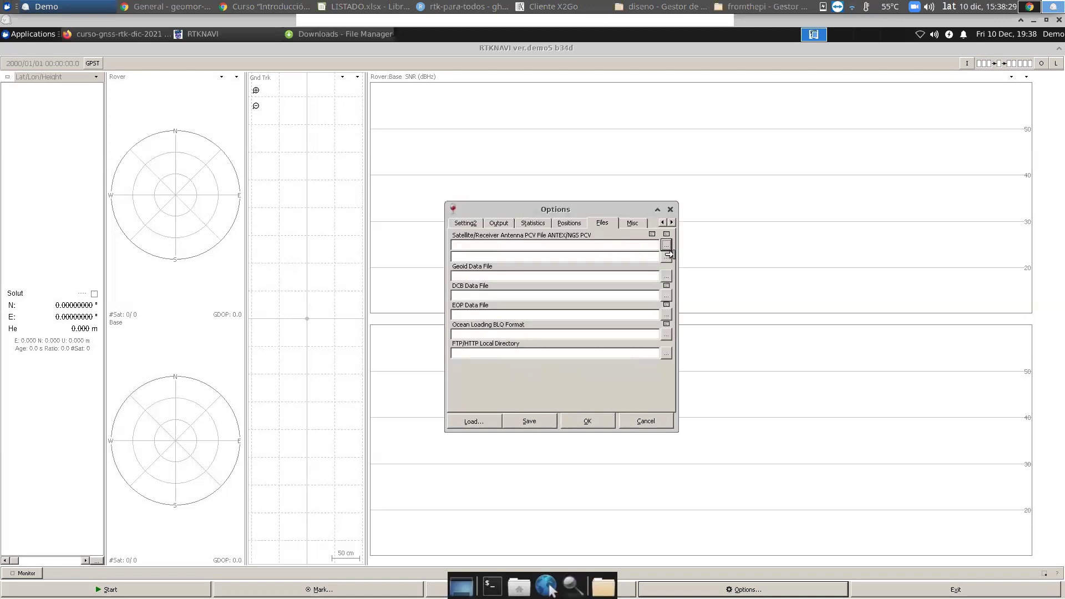
left_click(665, 257)
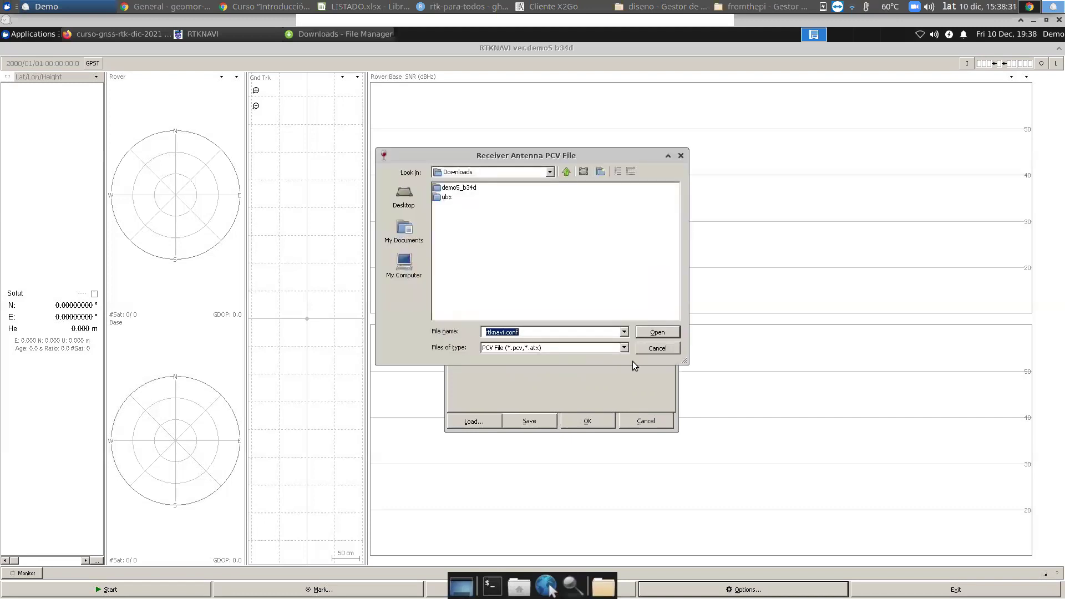
left_click(649, 345)
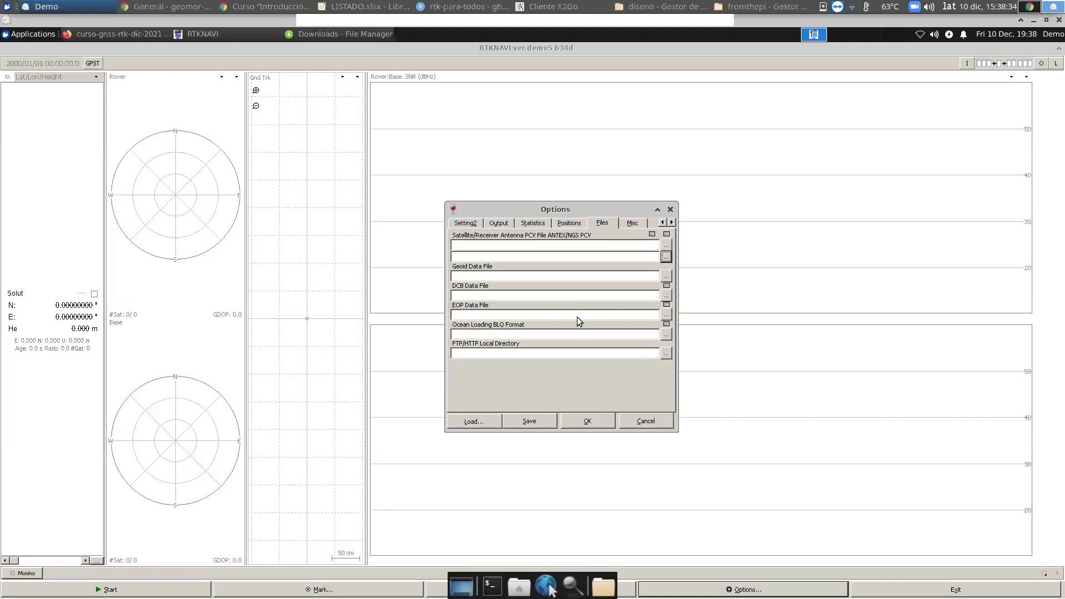
left_click(562, 224)
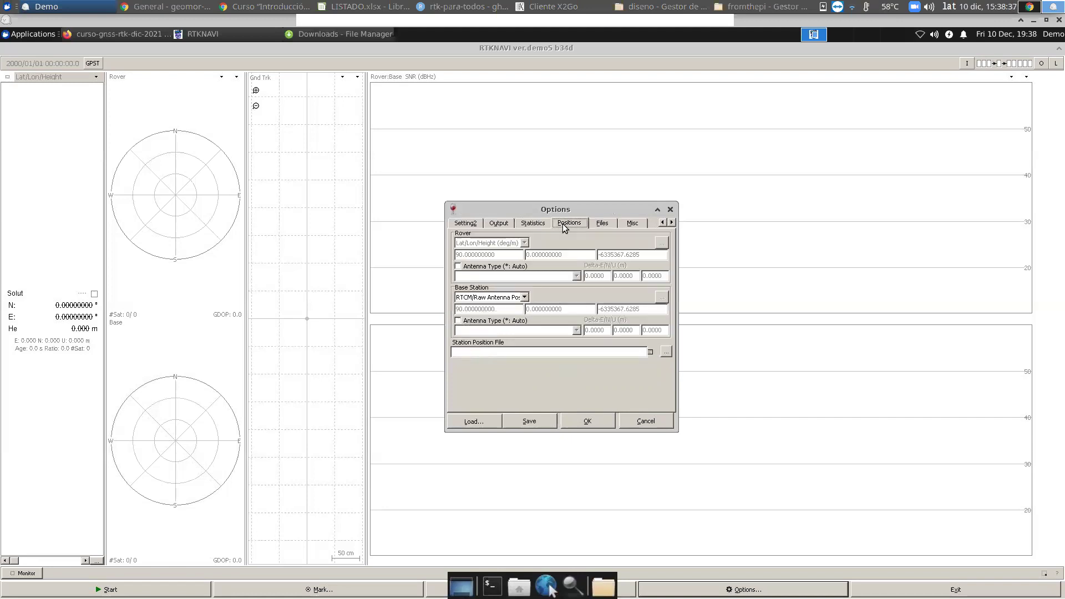
left_click(605, 354)
left_click(665, 354)
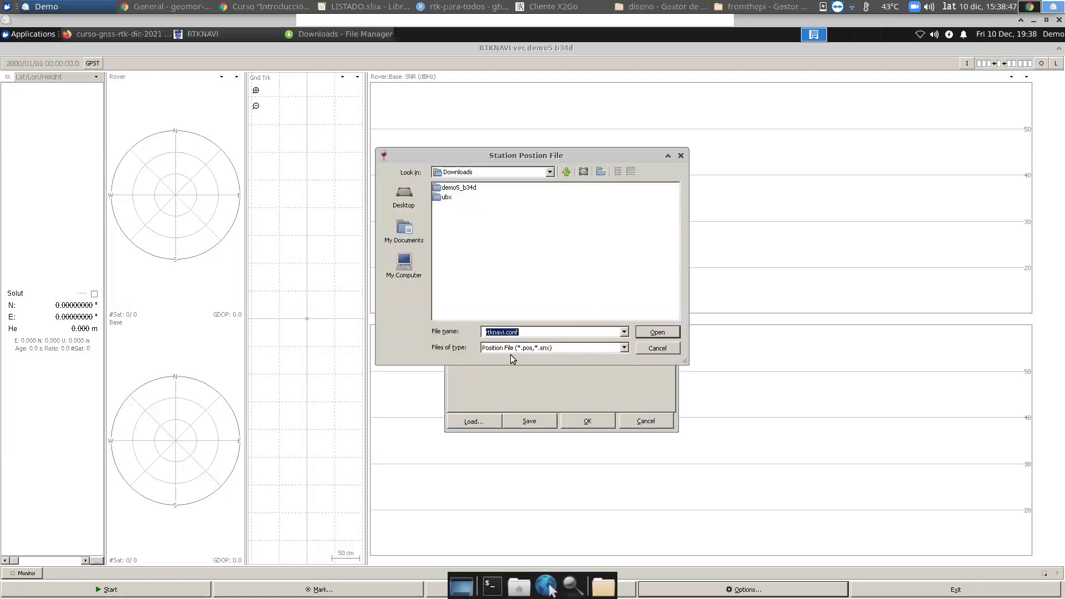
left_click(666, 350)
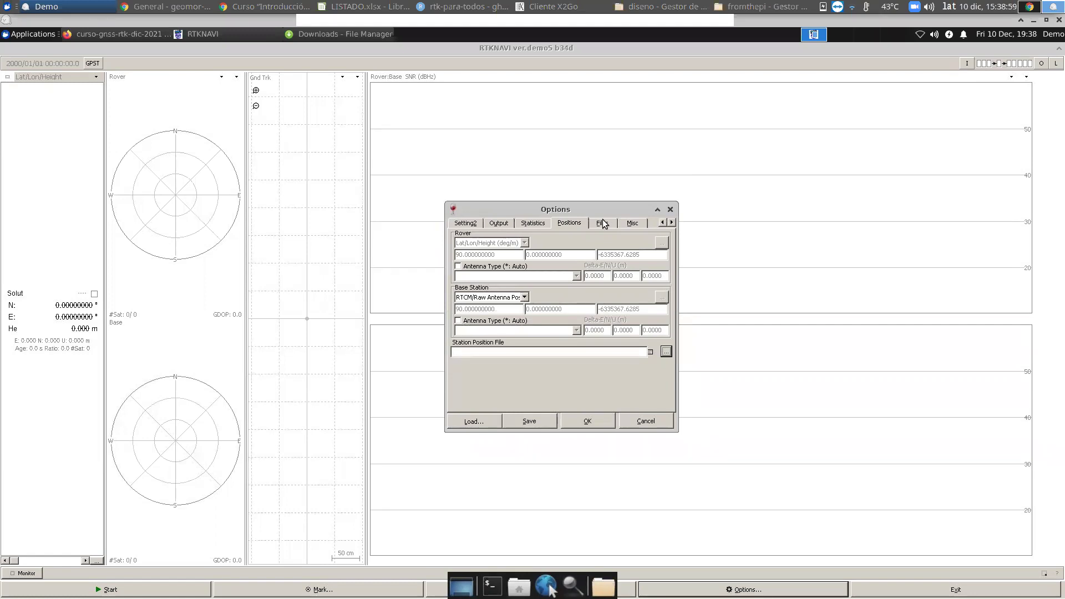
left_click(603, 224)
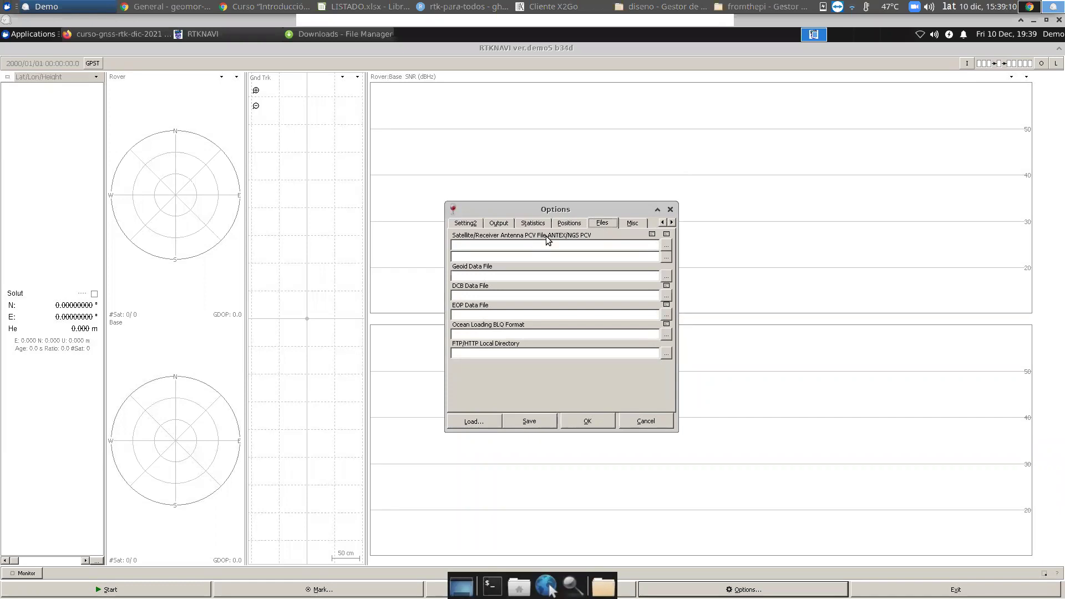
Check Misc and Files, cancel loading an options file, and close Options unchanged
left_click(633, 223)
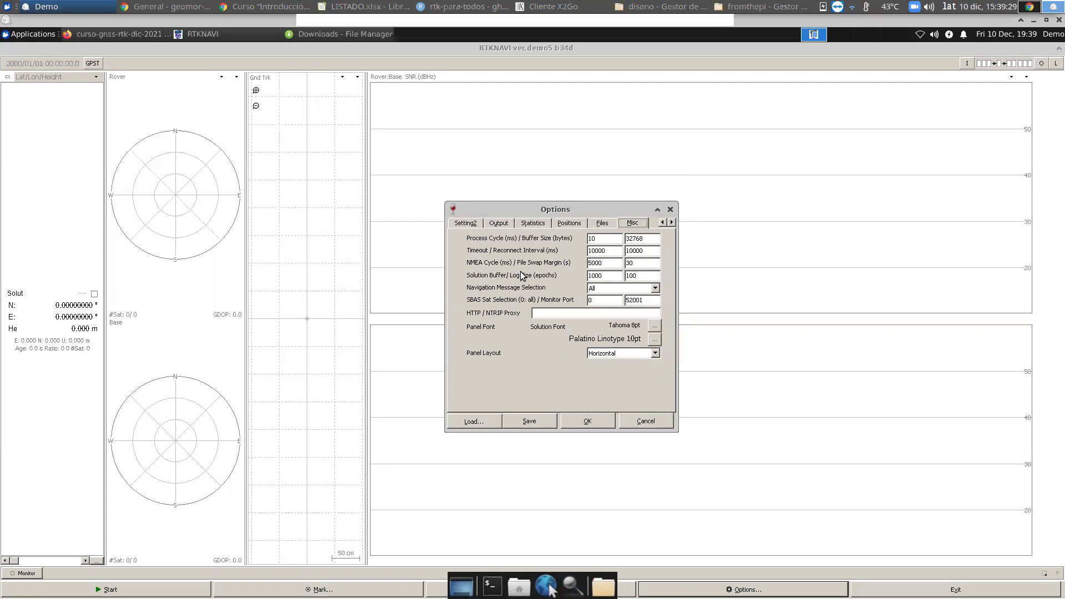
left_click(596, 225)
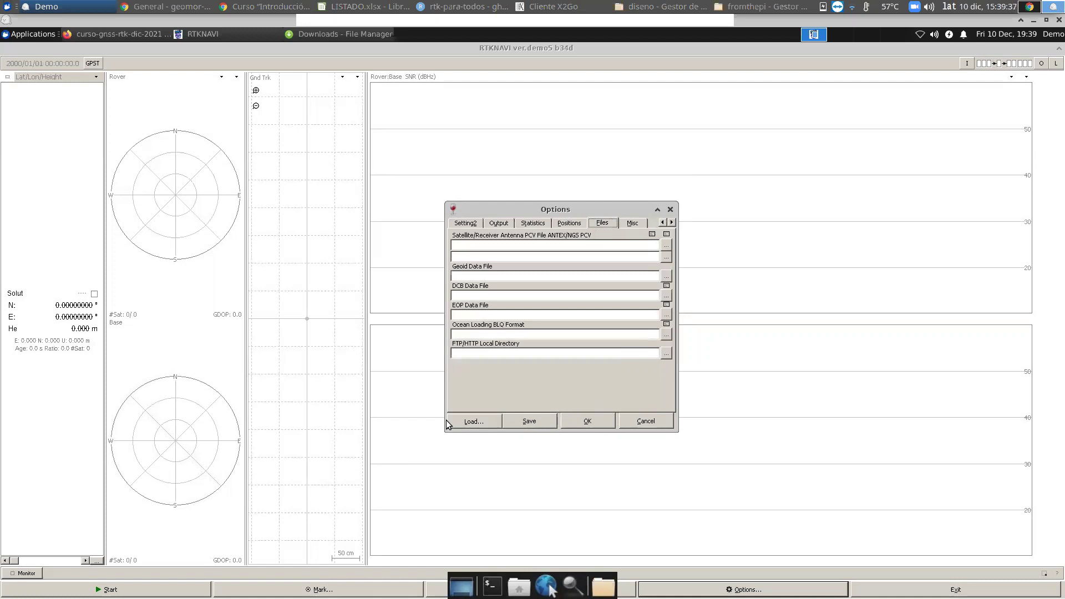
left_click(469, 422)
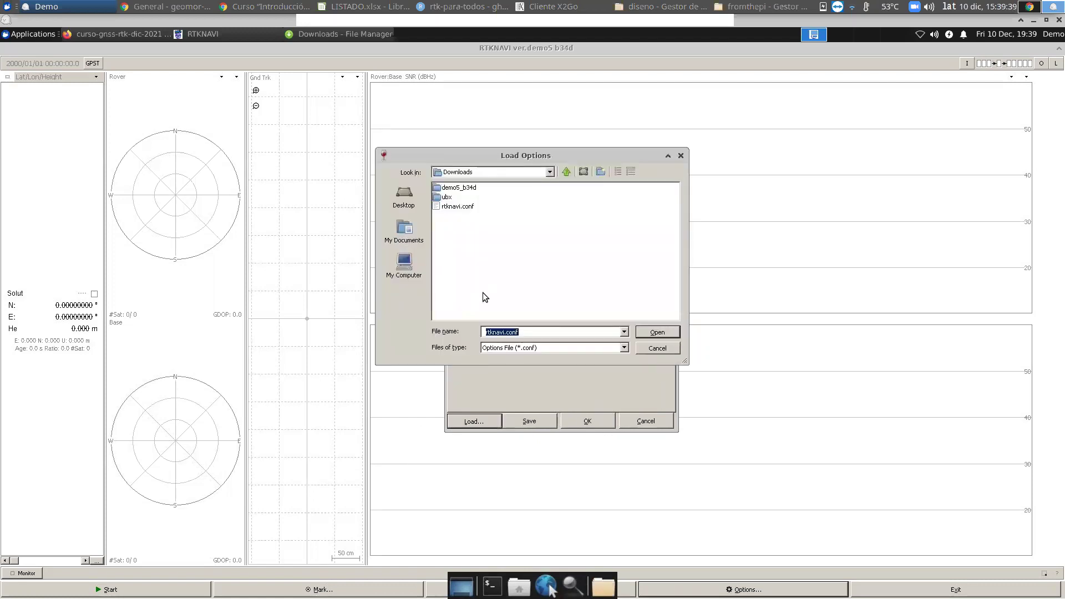
left_click(664, 348)
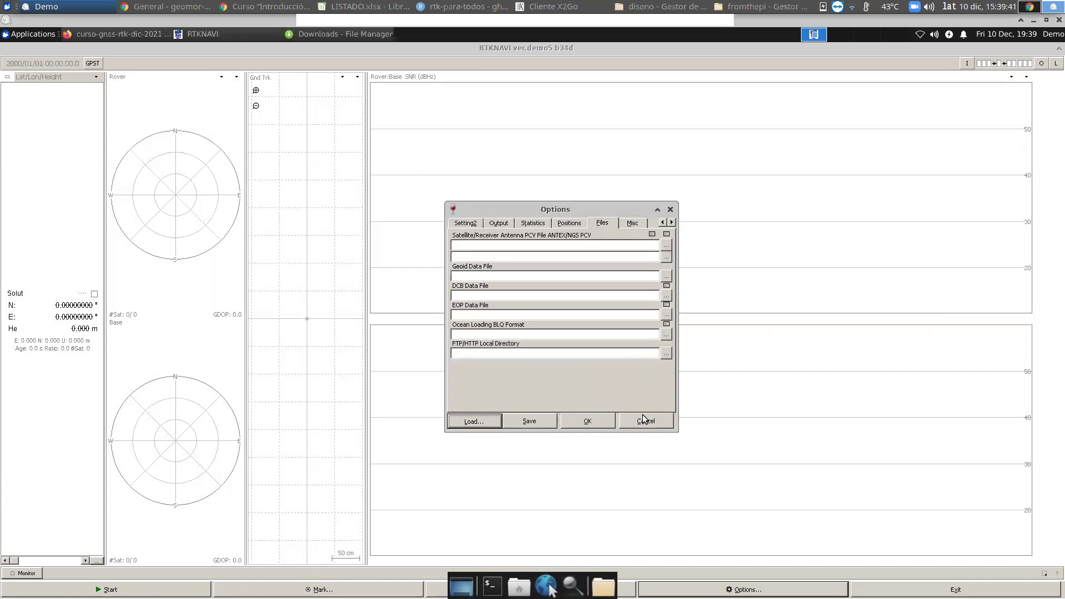
left_click(644, 421)
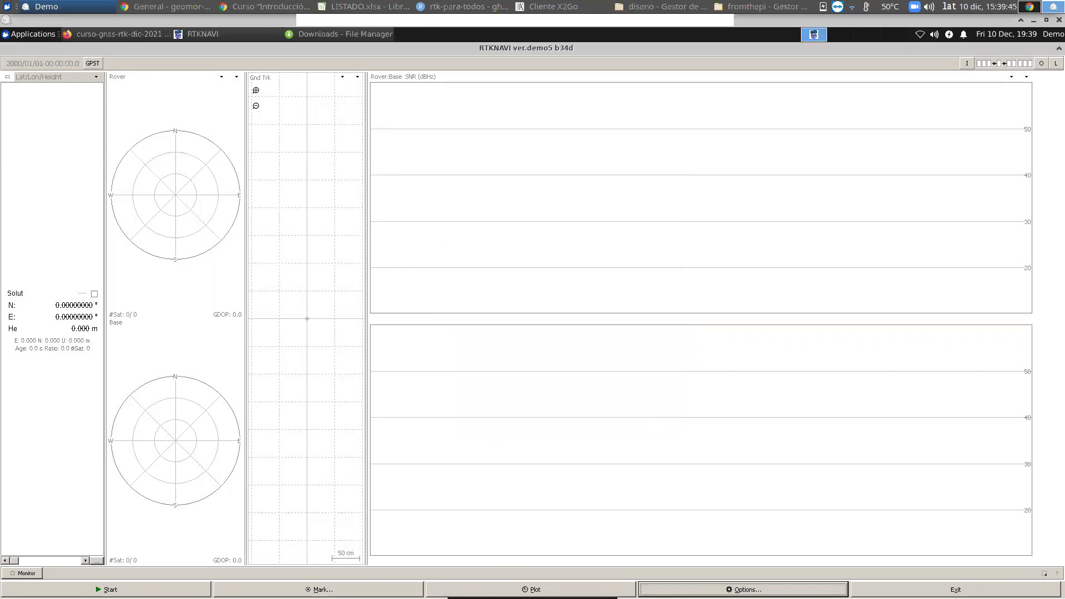
Start real-time RTK positioning and wait for a FIX near 18.468° N, 69.910° W
left_click(107, 589)
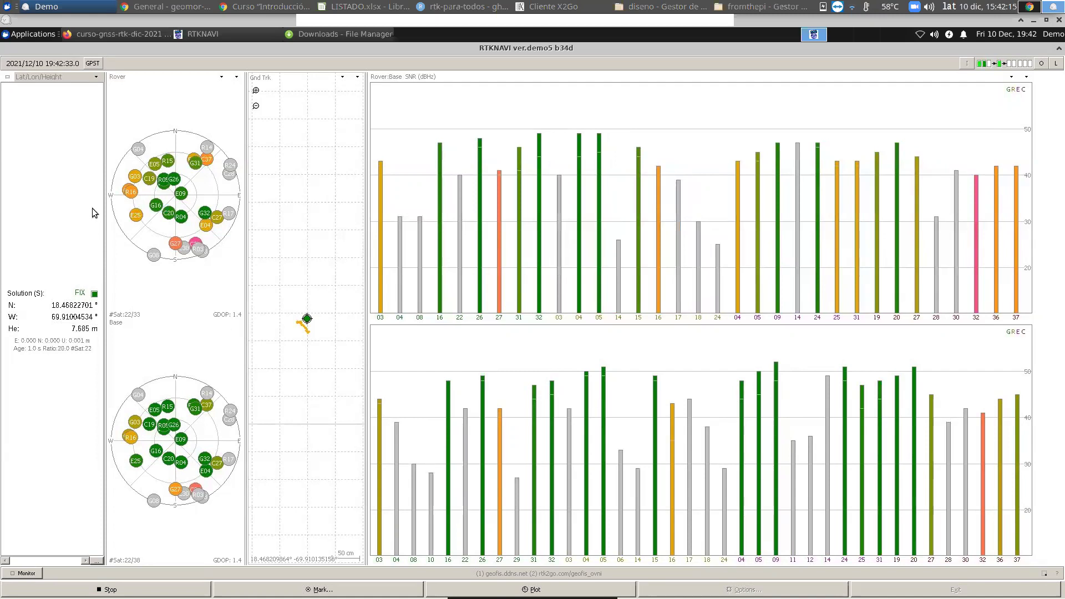
left_click(245, 5)
Advance to the rooftop antenna photos slide, then return to RTKNAVI
key("Down")
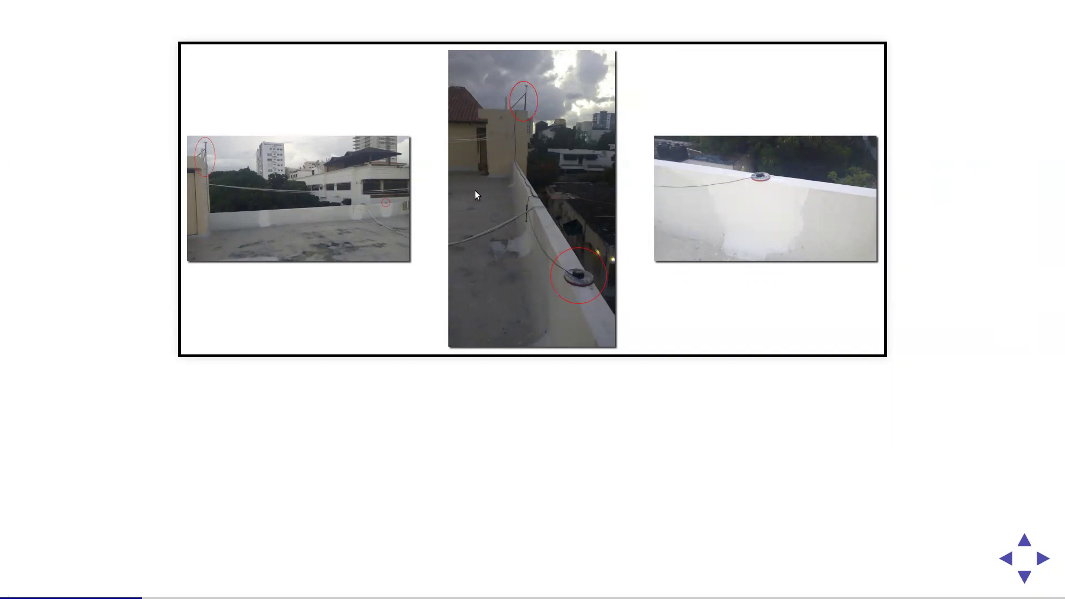
key("alt+Tab")
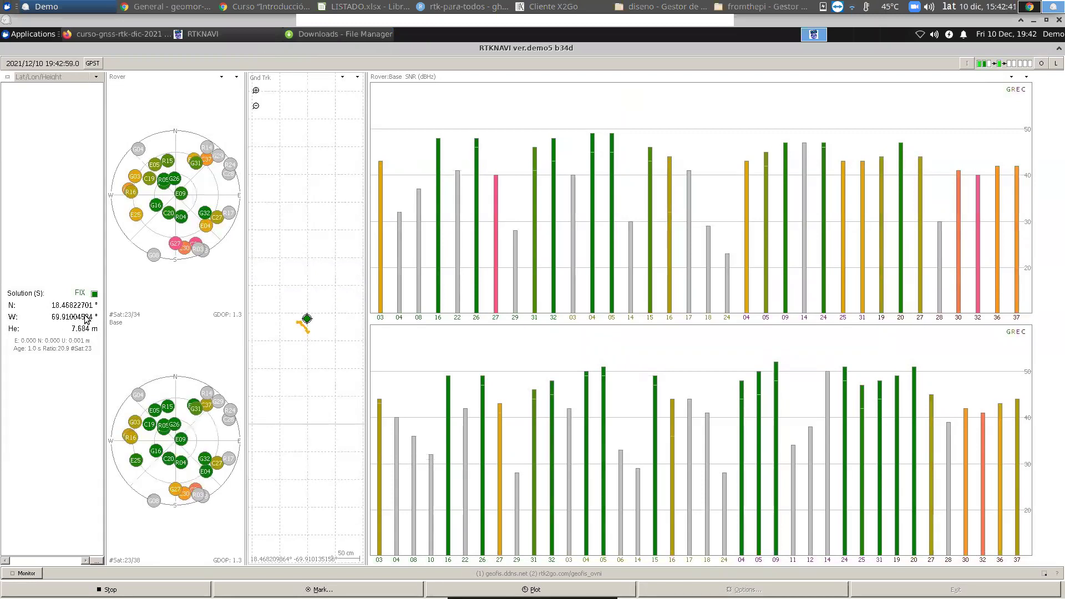
Switch the solution display to X/Y/Z-ECEF coordinates
left_click(99, 76)
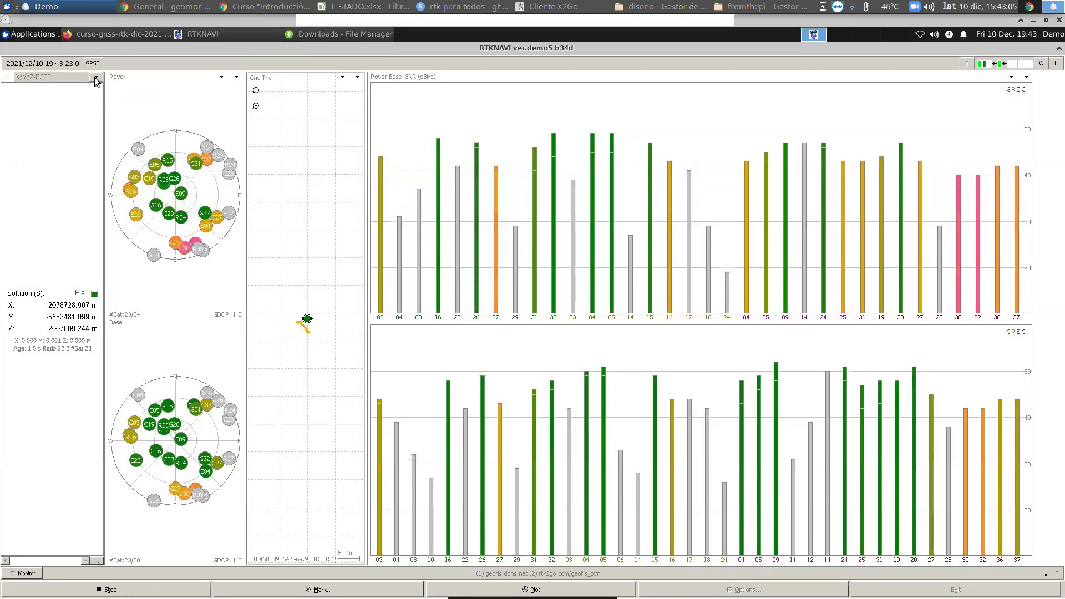
Switch the RTKNAVI solution display to E/N/U baseline, showing about E 9.487 m, N 1.899 m
left_click(97, 81)
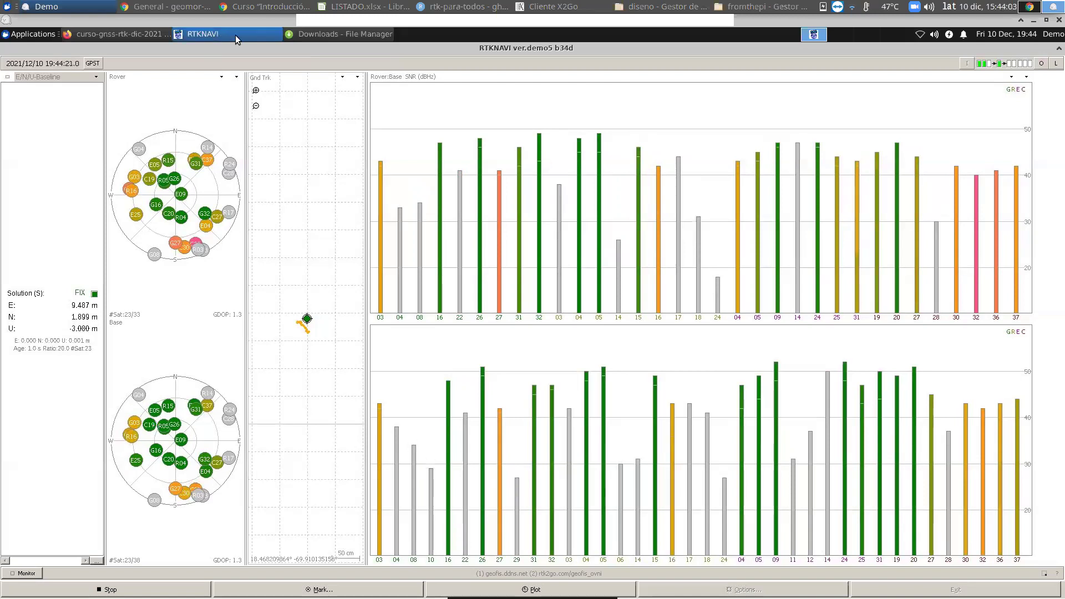
Bring up the desktop applications menu listing Google Earth, Htop and u-center_v21.05
left_click(4, 32)
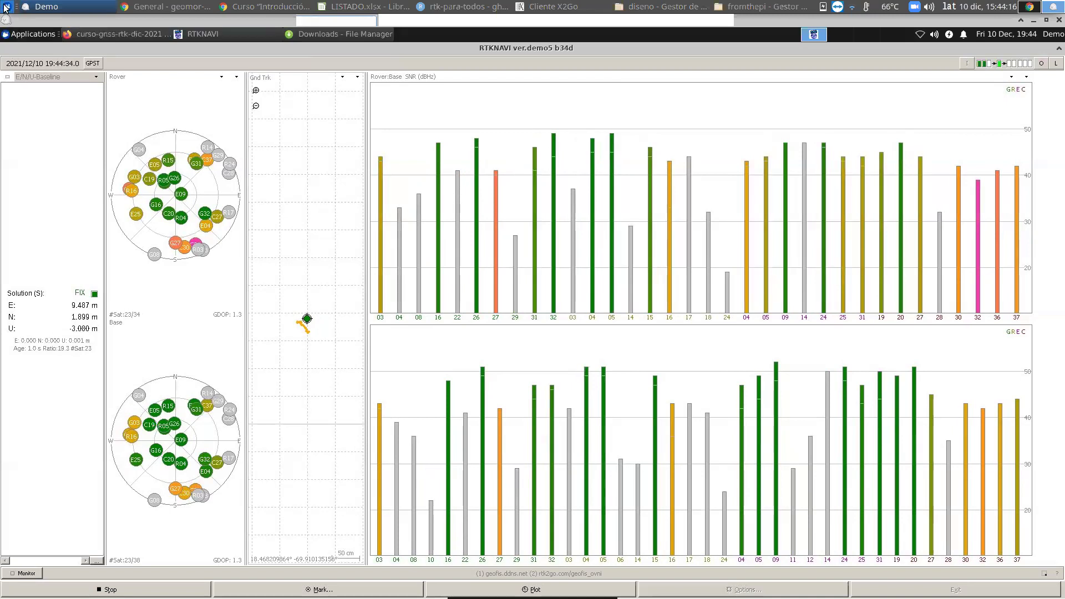
left_click(7, 7)
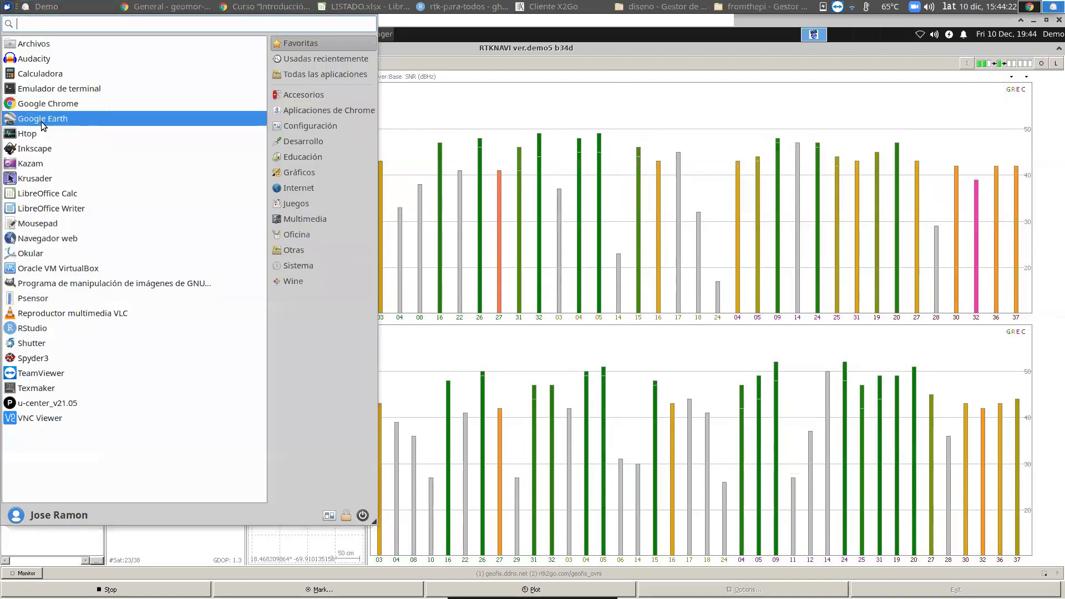
Start Google Earth Pro from Favoritas and close the Sugerencias iniciales tips window
left_click(71, 118)
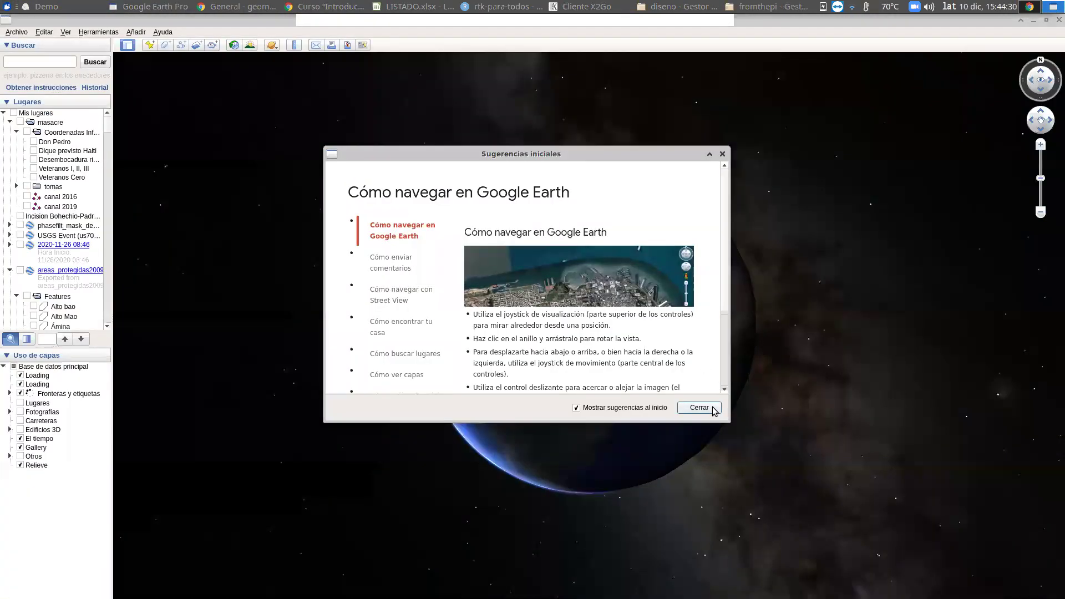
left_click(713, 407)
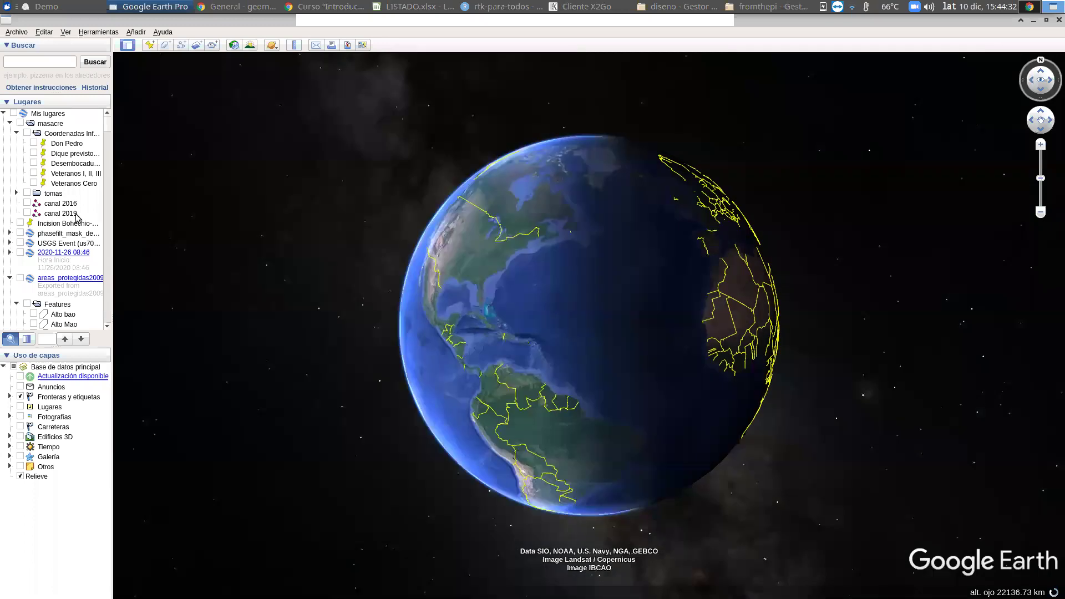
Collapse the Mis lugares tree and zoom the globe down onto the surveyed city
left_click(4, 113)
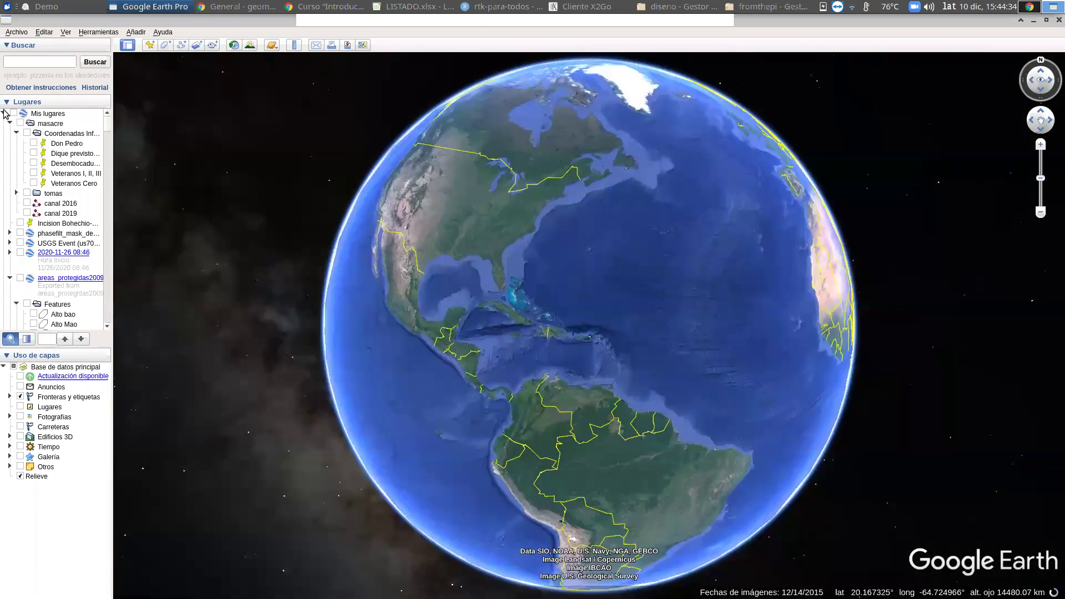
scroll(593, 333, "up", 2)
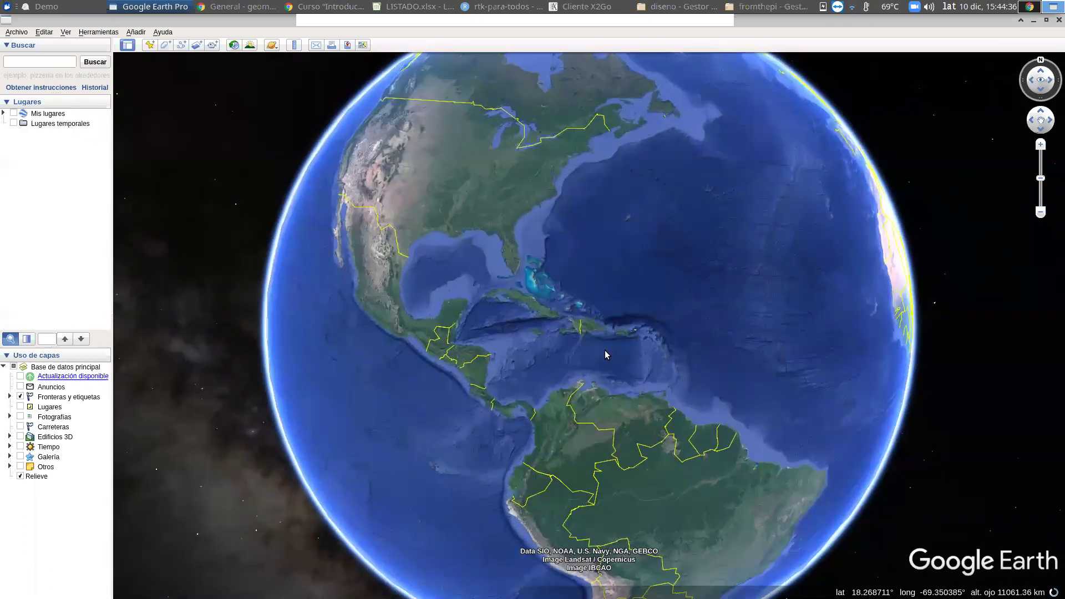
scroll(593, 330, "up", 3)
scroll(599, 244, "up", 3)
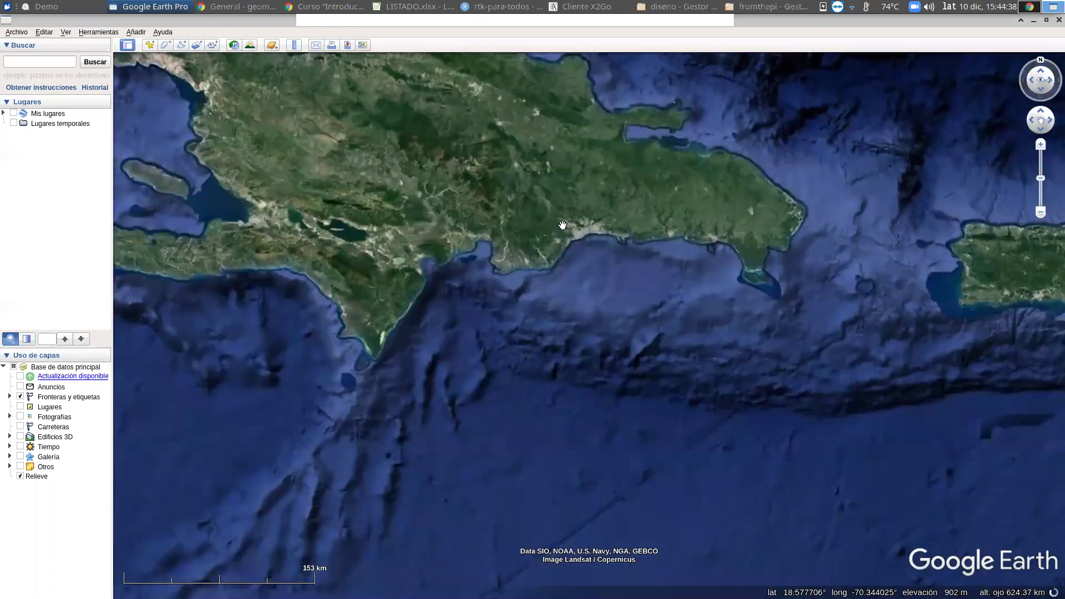
scroll(616, 247, "up", 3)
scroll(621, 294, "up", 3)
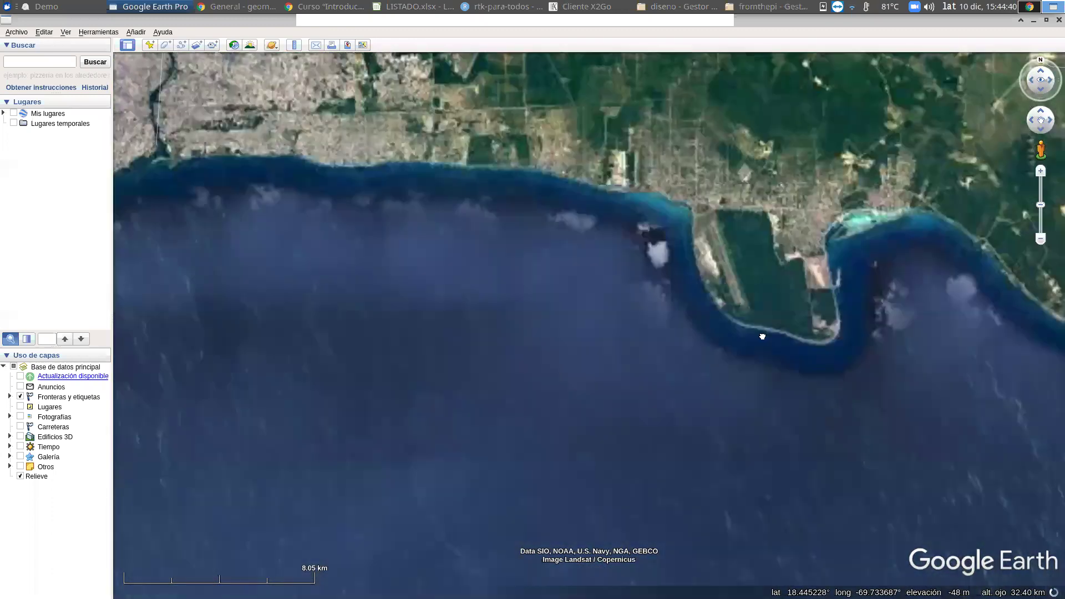
scroll(494, 267, "up", 2)
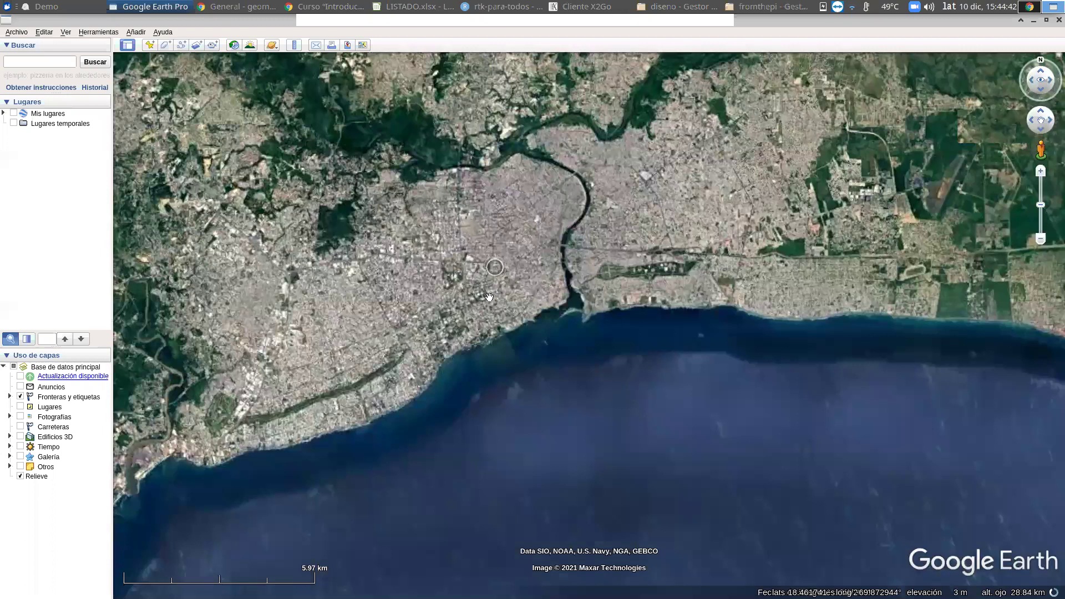
scroll(488, 296, "up", 5)
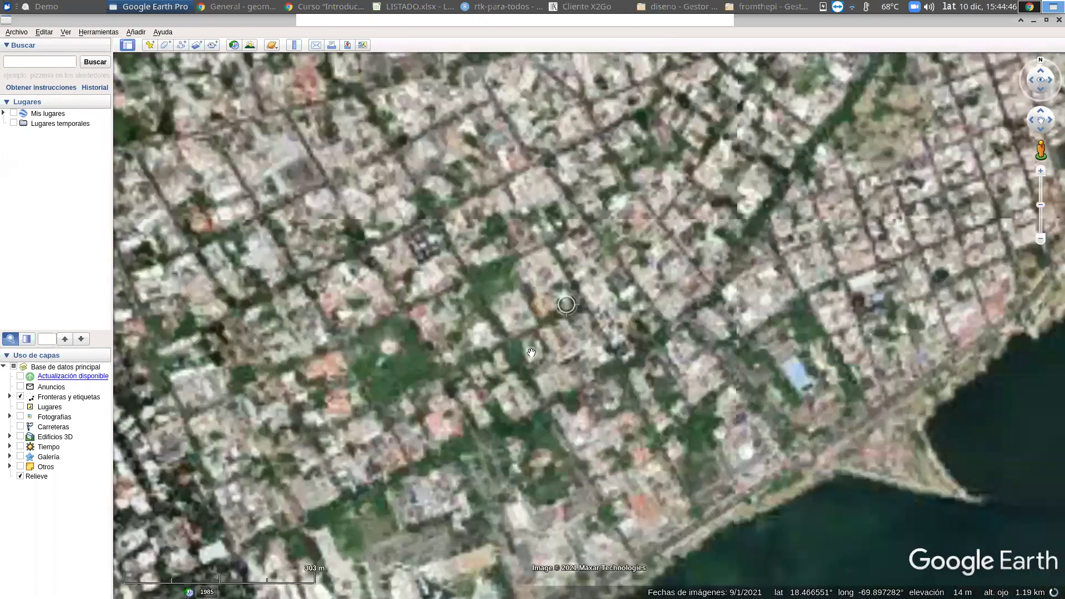
scroll(491, 323, "up", 3)
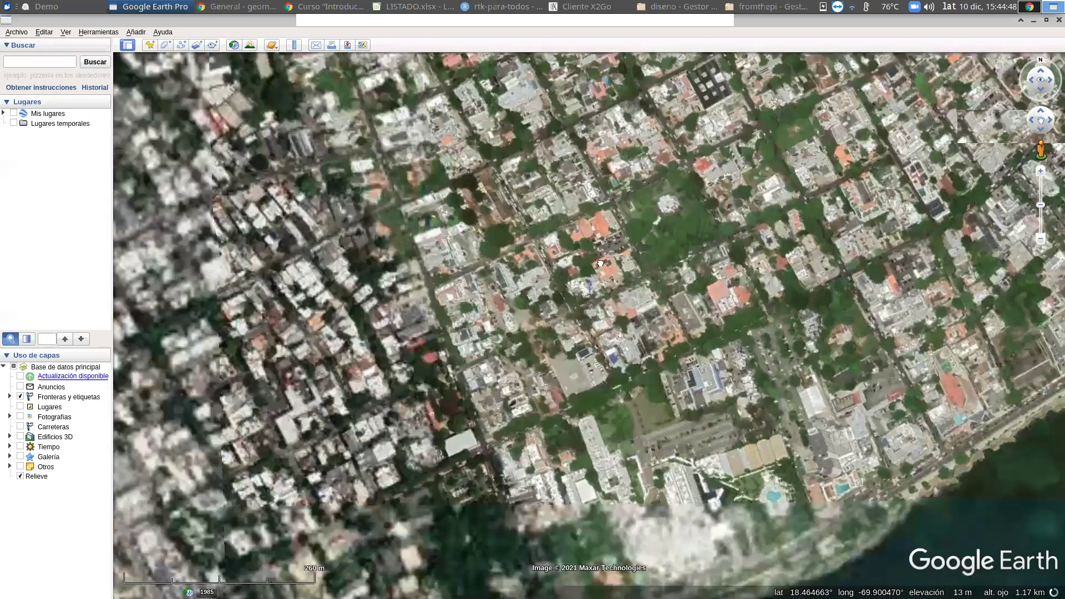
Center the satellite view on the antenna rooftop block near 18.4682° N, 69.9101° W
scroll(506, 269, "down", 3)
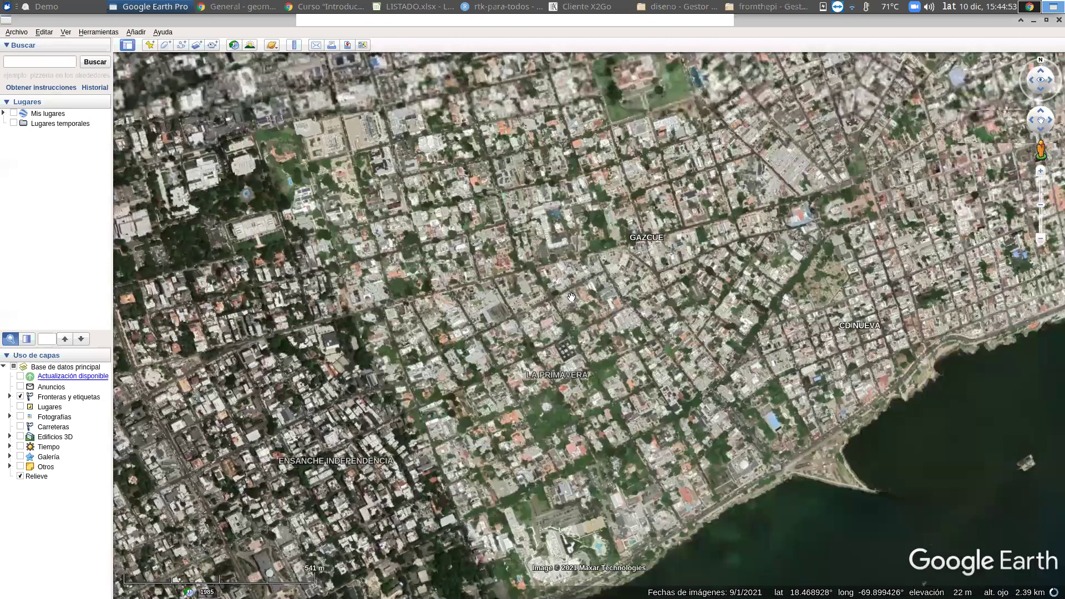
left_click_drag(571, 297, 650, 256)
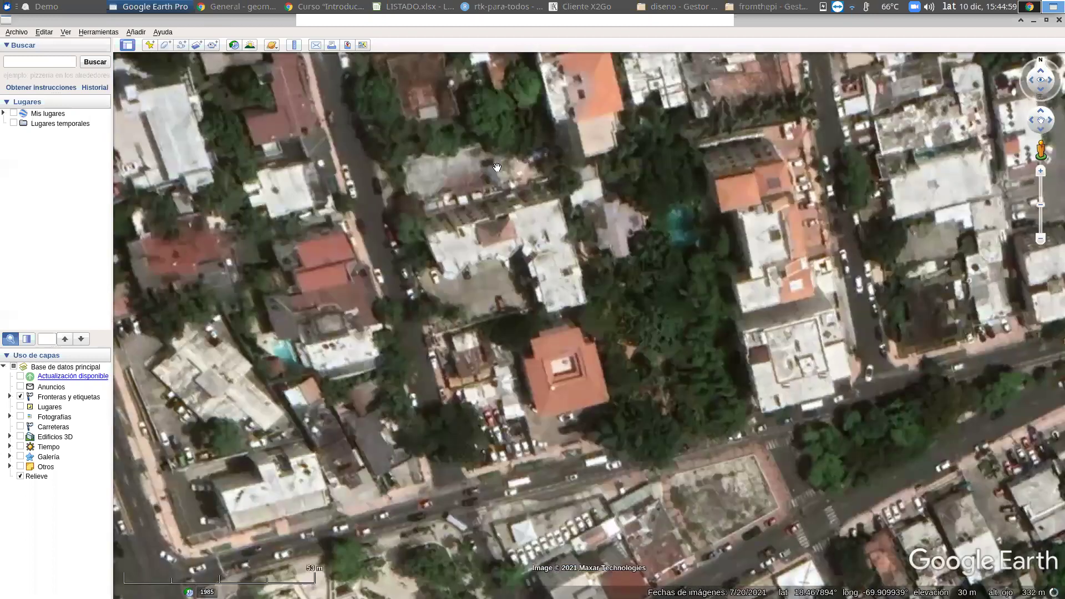
scroll(497, 167, "up", 4)
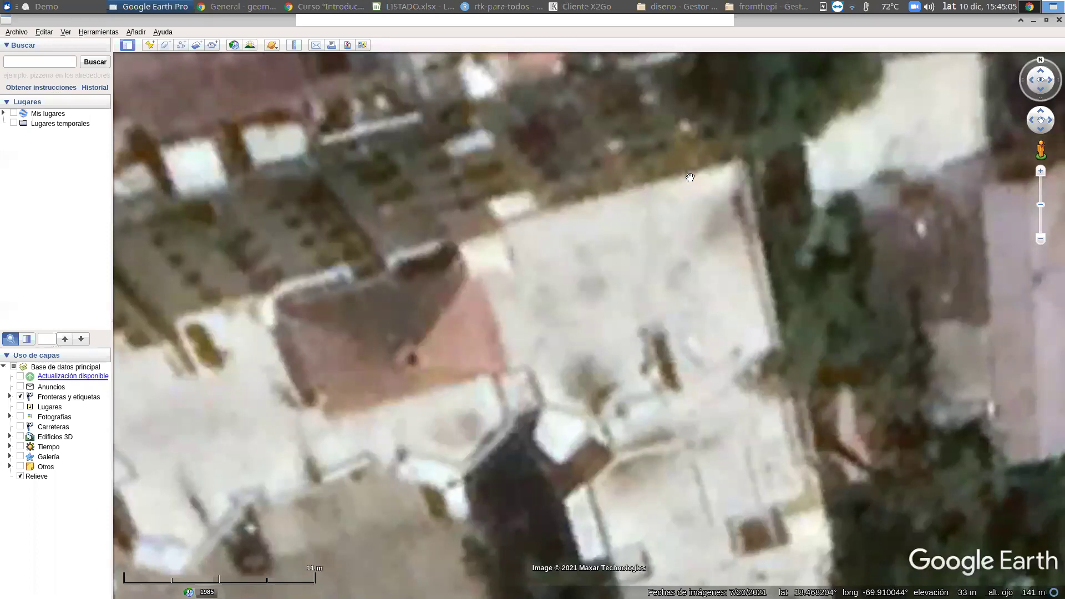
scroll(690, 177, "down", 2)
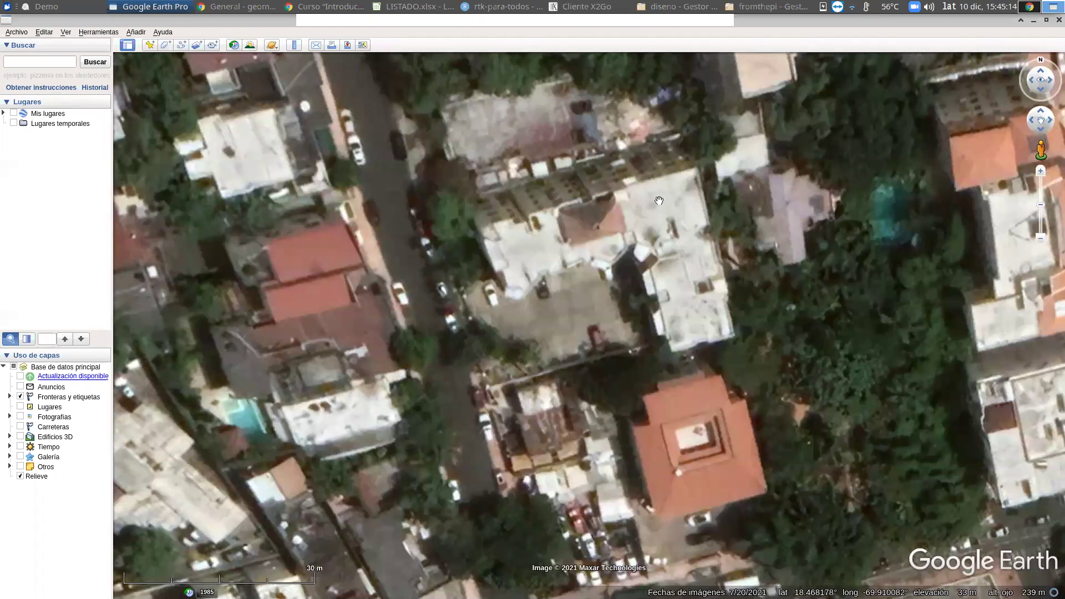
Measure about 20.11 m at 293.39° across the rooftop with the Regla ruler, then close it
left_click(294, 45)
left_click(626, 189)
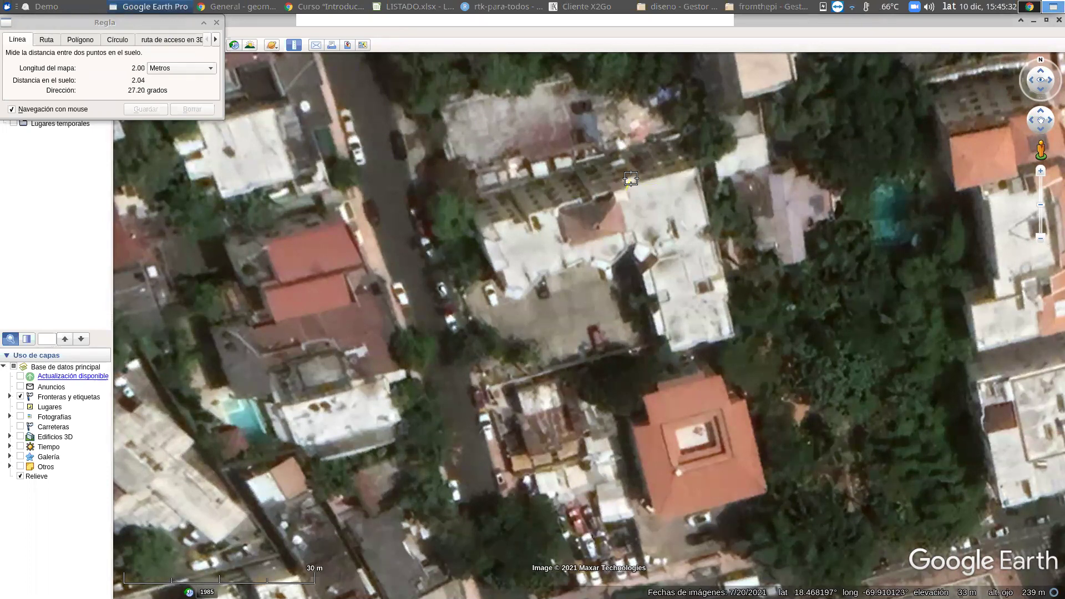
scroll(629, 180, "up", 4)
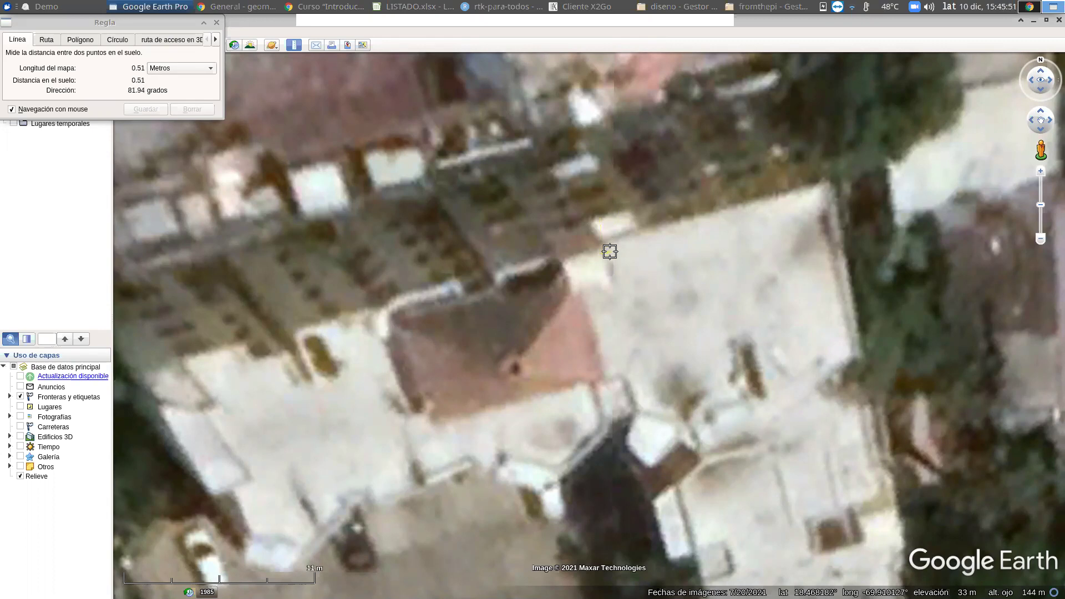
left_click(217, 23)
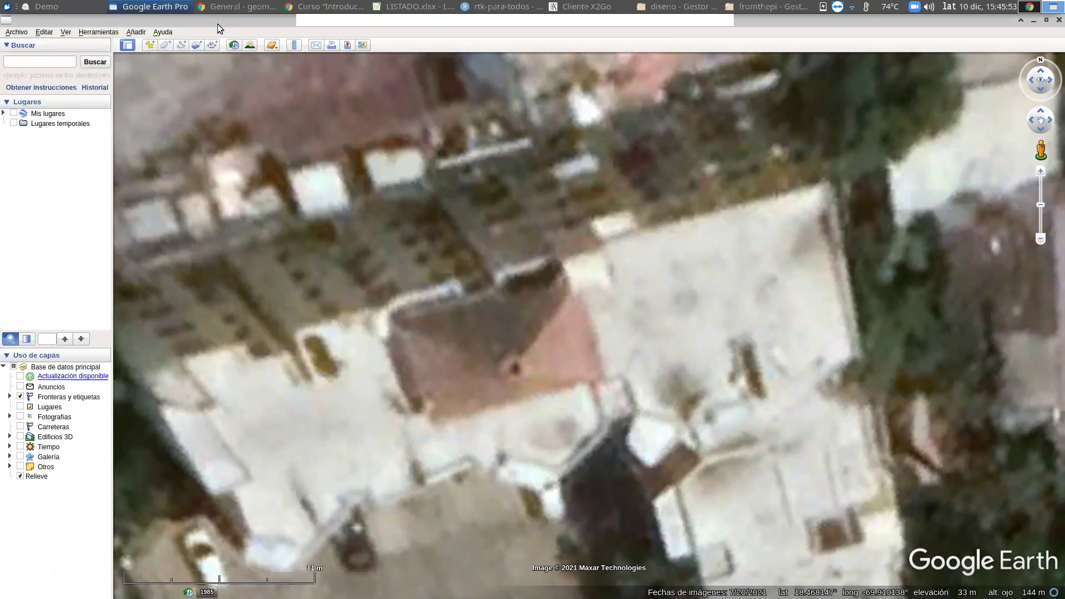
Show the enlarged rooftop photo slide with the mast circled, then return to RTKNAVI
left_click(346, 7)
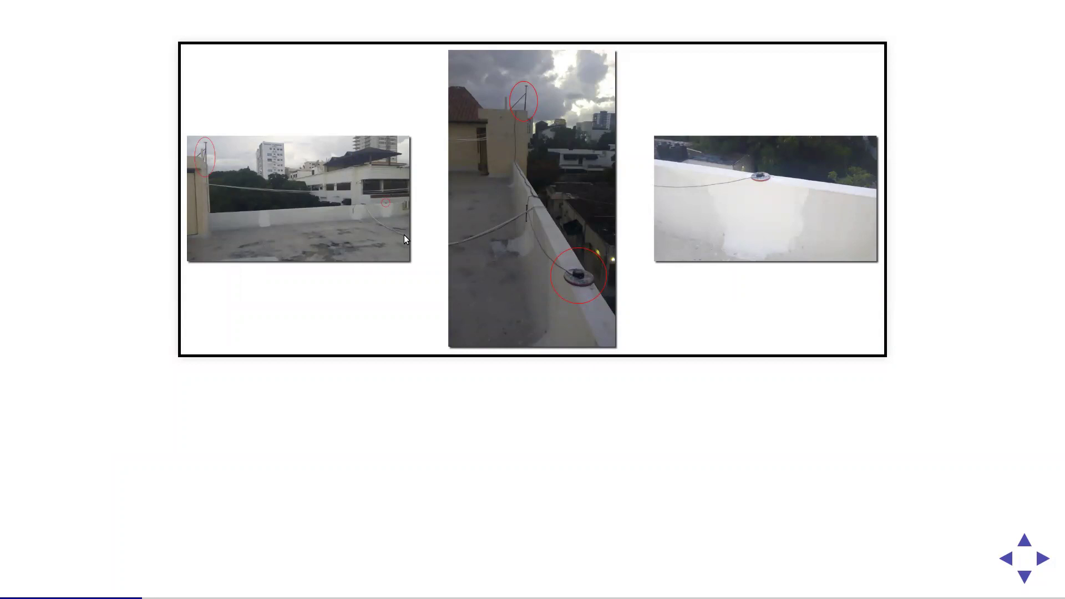
key("Right")
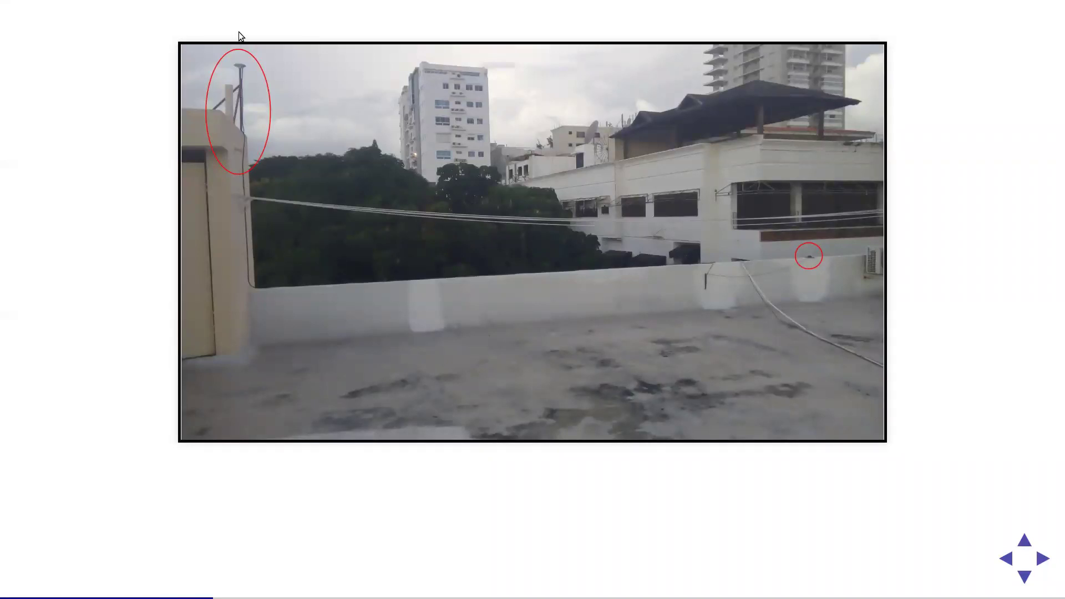
key("alt+Tab")
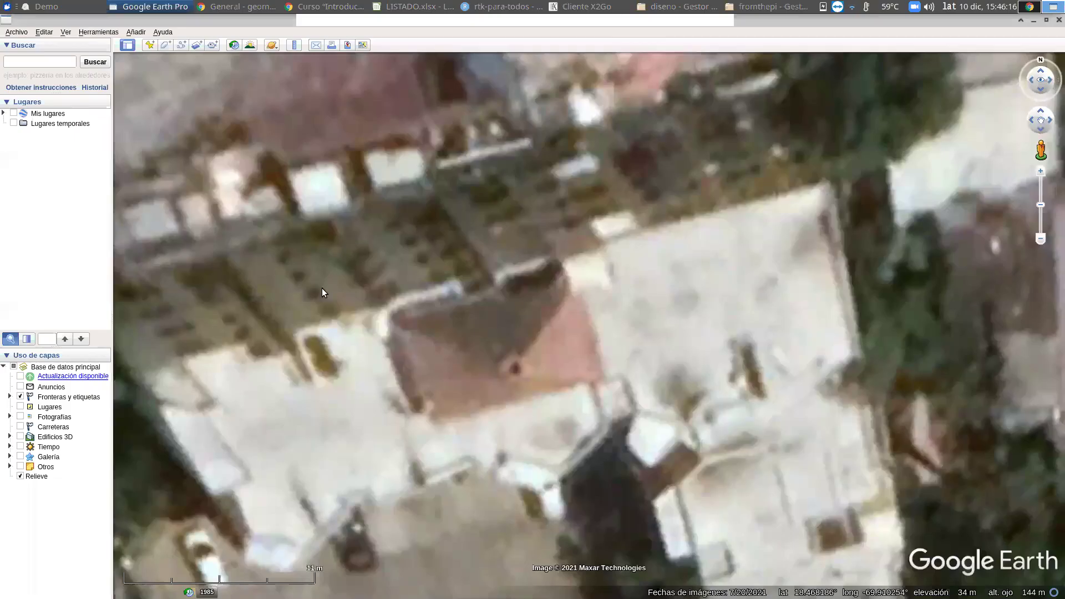
key("alt+Tab")
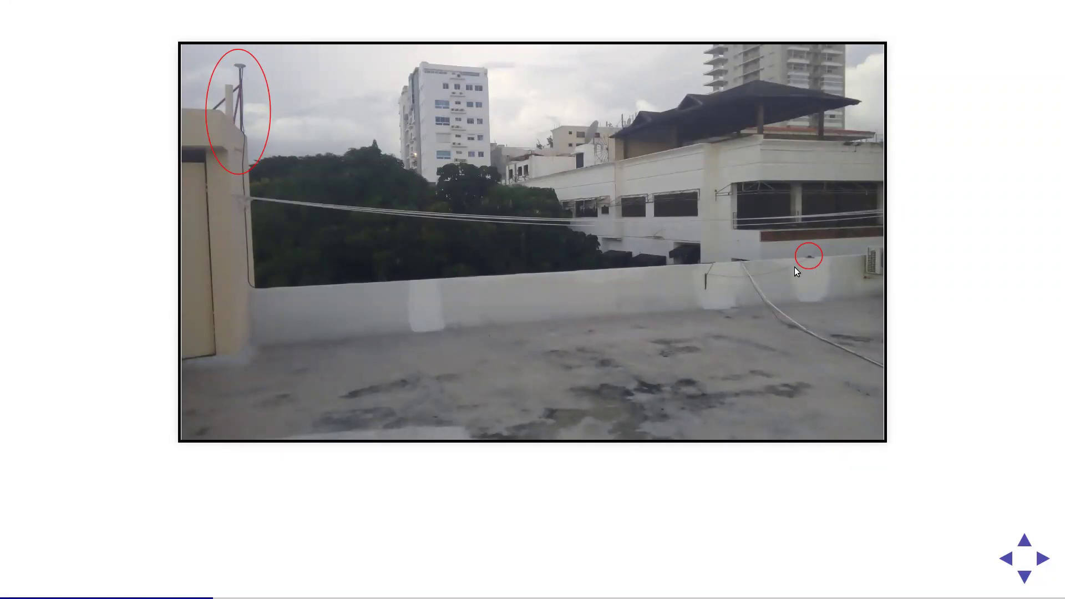
key("alt+Tab")
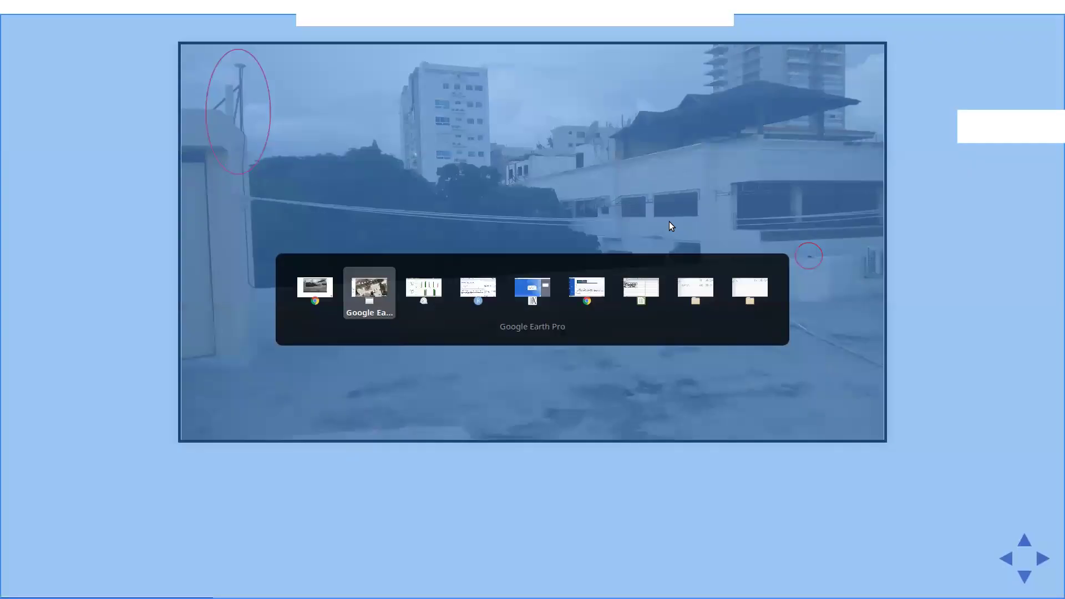
key("alt+Tab")
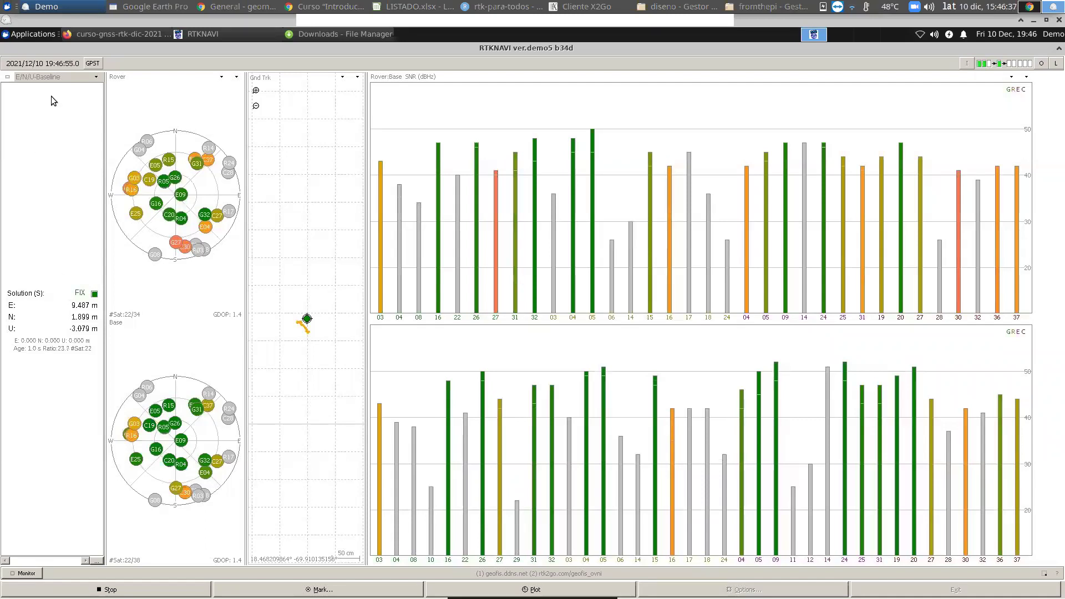
Display the FIX solution as Lat/Lon/Height in decimal degrees and open its RTKPLOT ground track
left_click(98, 77)
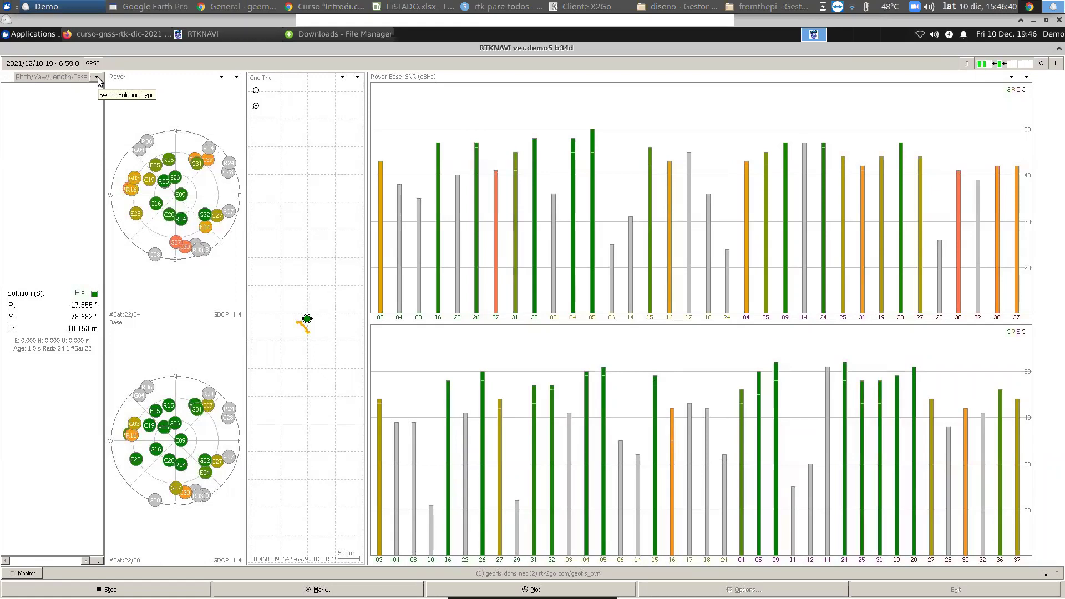
left_click(97, 78)
left_click(98, 77)
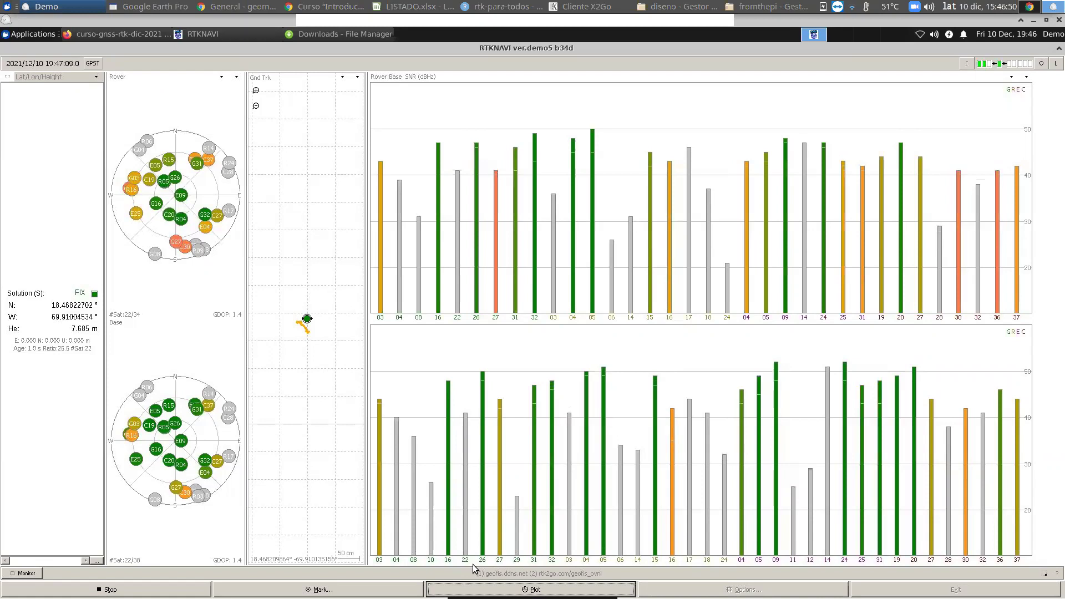
left_click(514, 580)
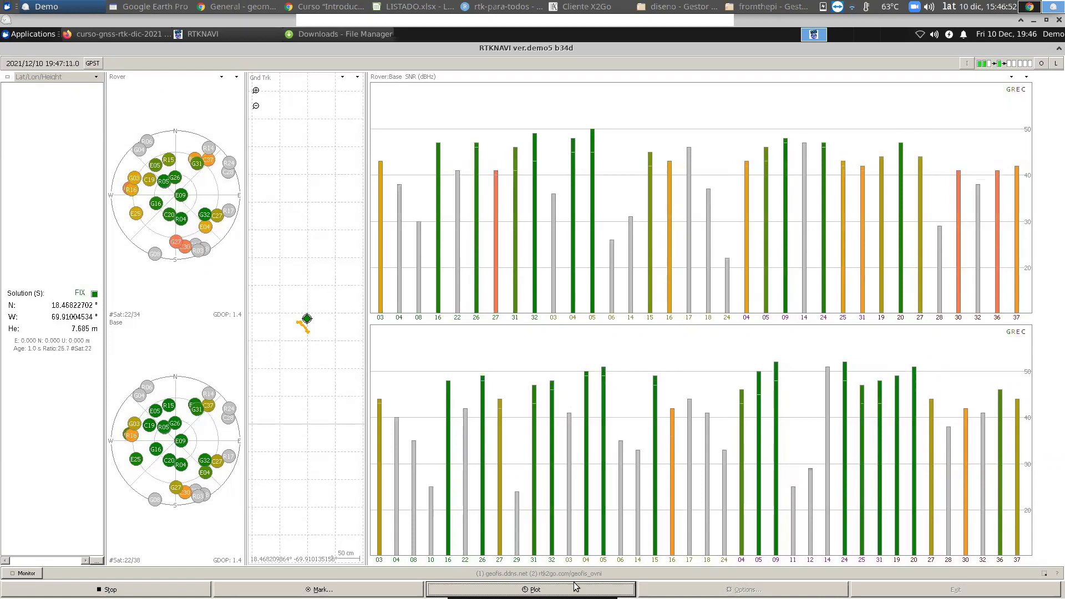
mouse_move(549, 591)
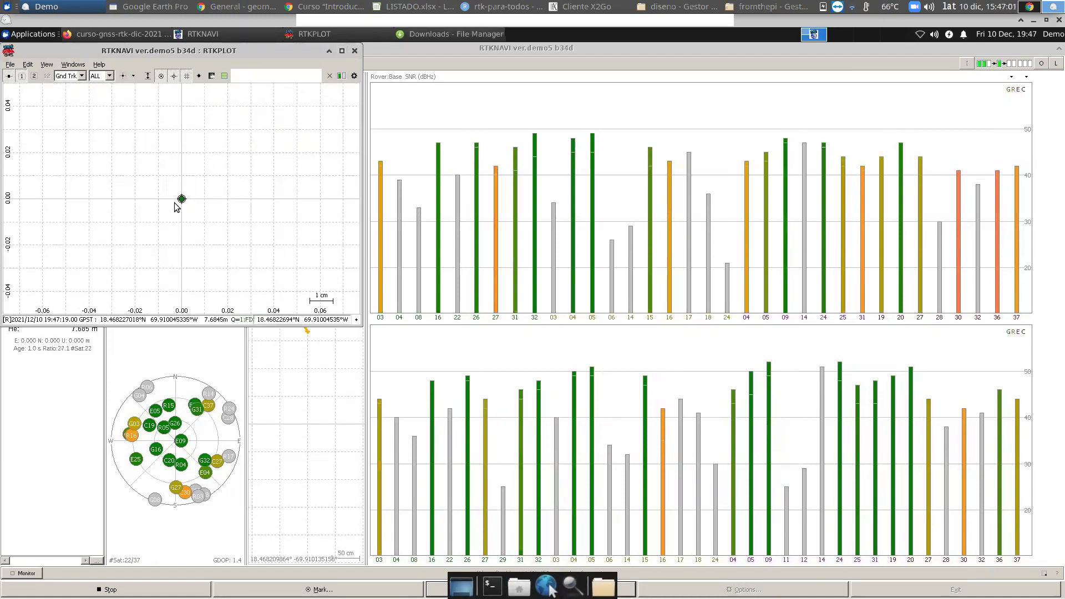
Zoom the ground track to a 1 mm scale, toggle point markers, and maximize RTKPLOT
scroll(185, 195, "up", 2)
scroll(185, 194, "up", 5)
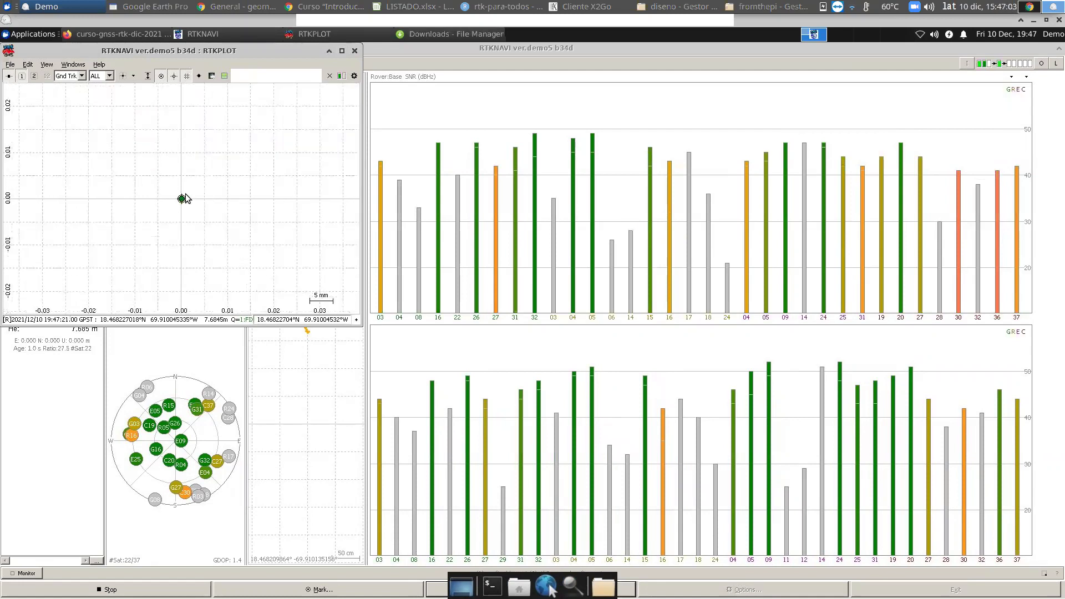
scroll(186, 194, "up", 2)
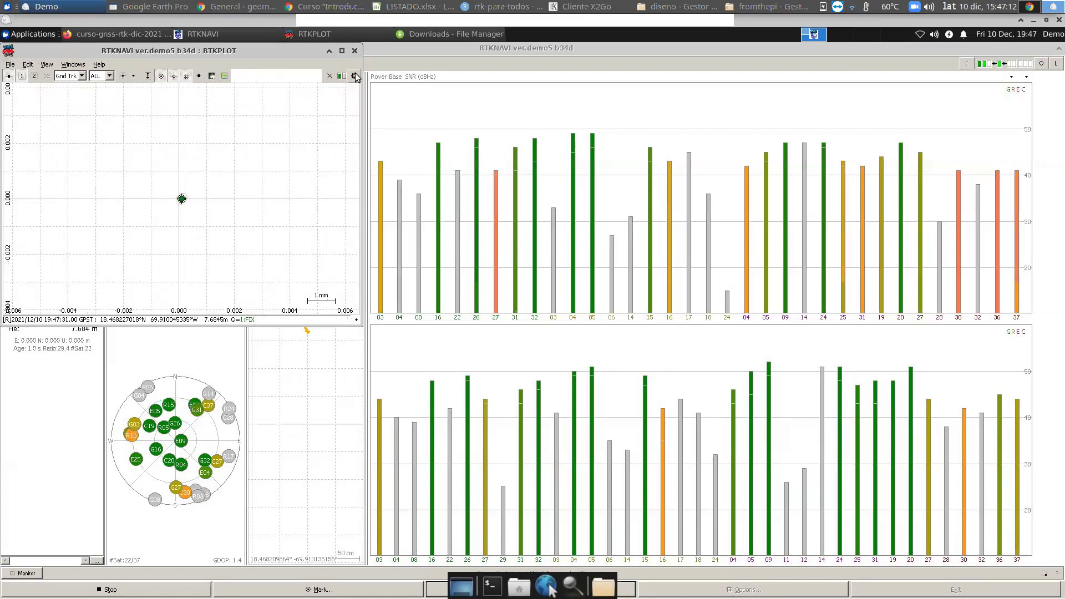
left_click(162, 77)
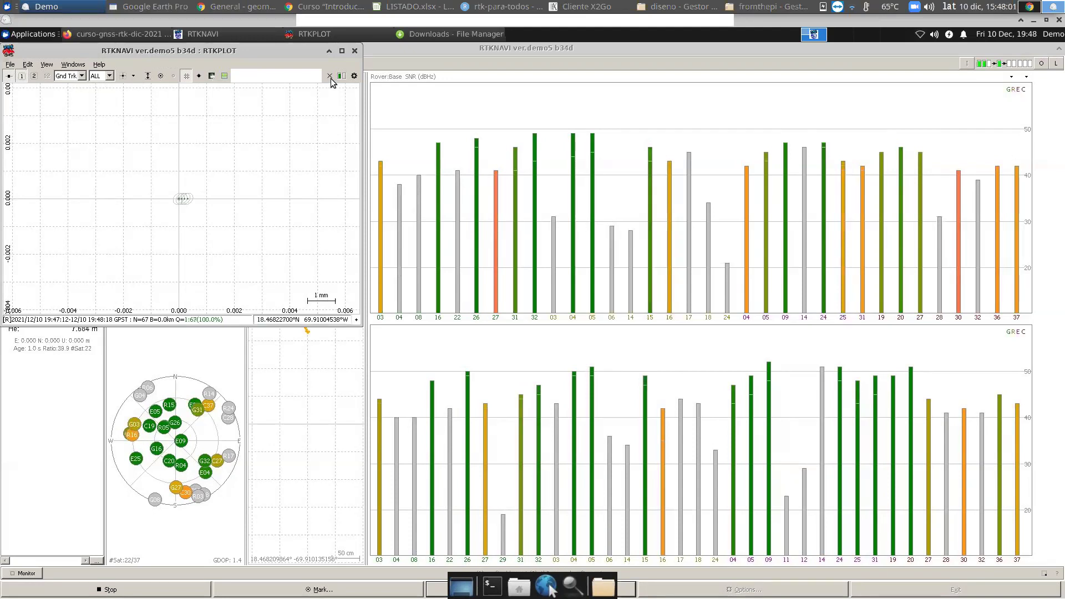
left_click(341, 51)
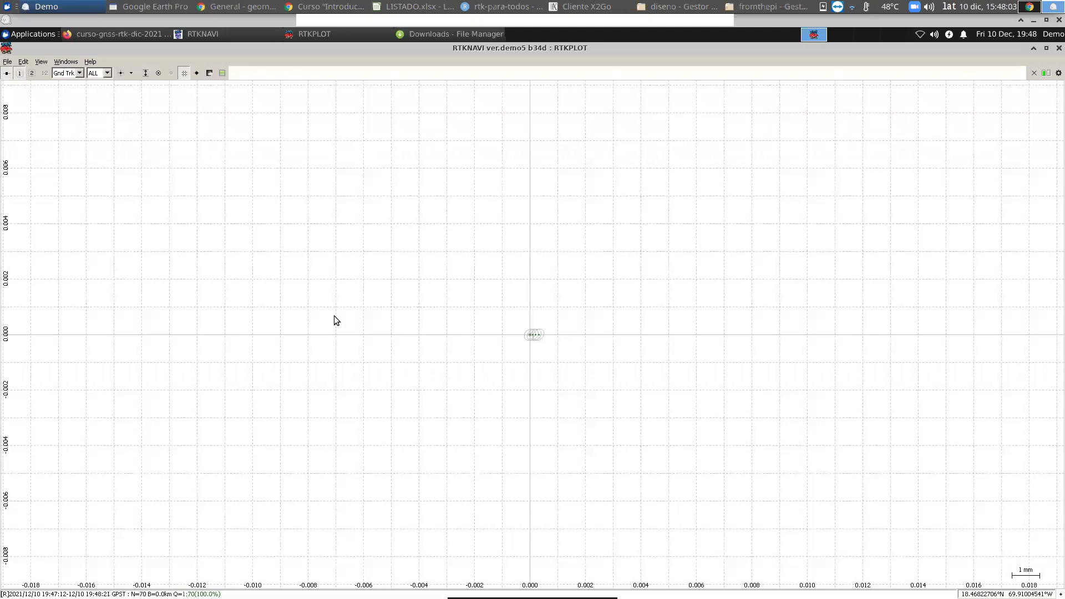
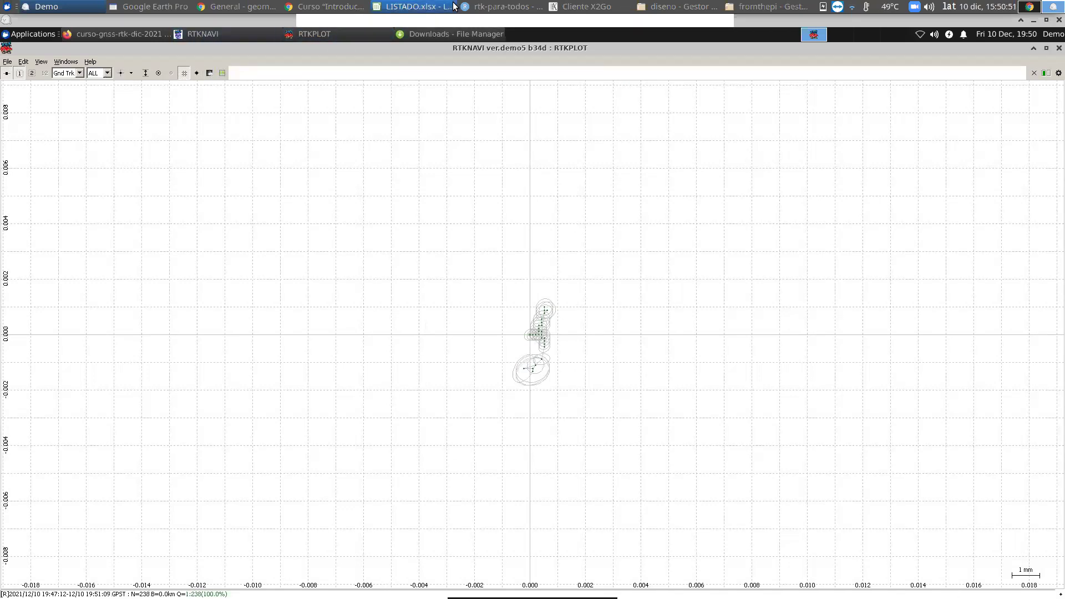
Advance the course slides to 'Práctica 2.1: realiza un procesamiento RTK'
left_click(328, 7)
key("Right")
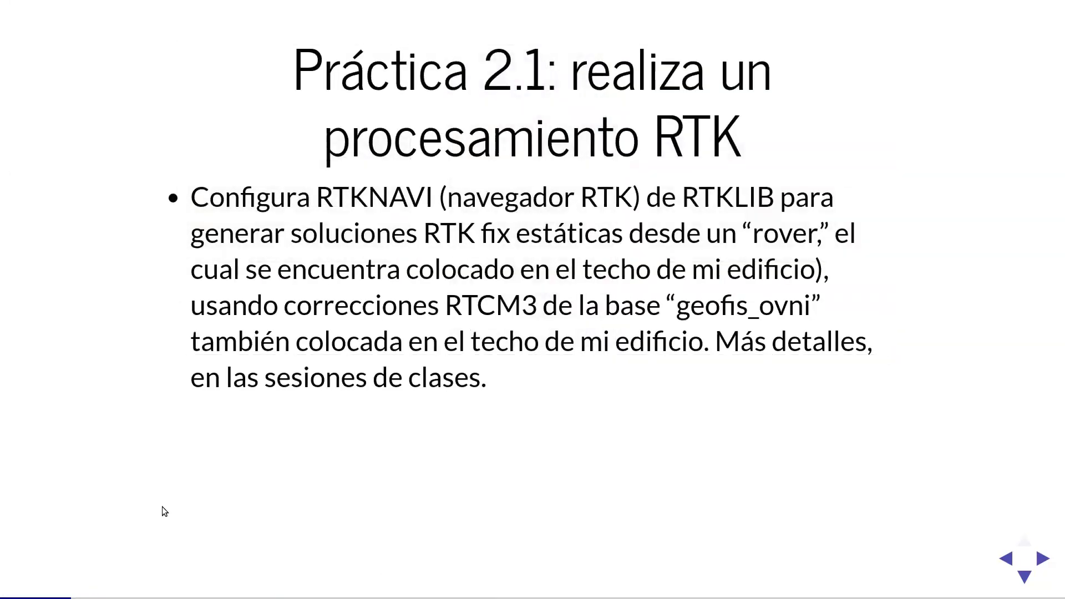
Highlight and deselect the exercise bullet text, then leave the slideshow for RTKPLOT's ground track
left_click_drag(190, 195, 502, 364)
left_click(503, 364)
key("alt+Tab")
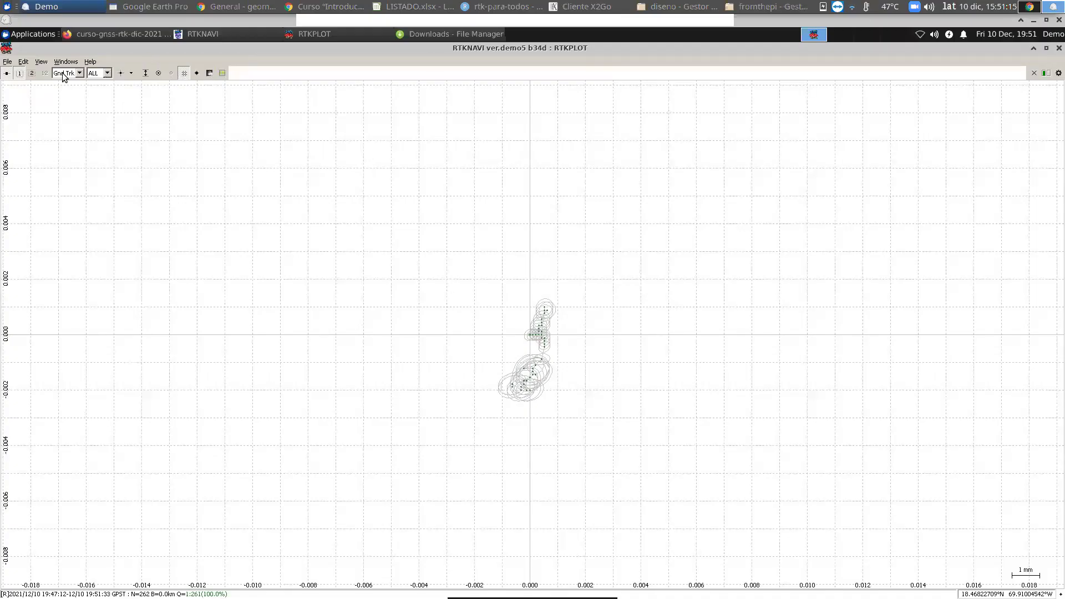
Close RTKPLOT, stop RTKNAVI's real-time positioning and bring up the Input Streams settings
left_click(1057, 49)
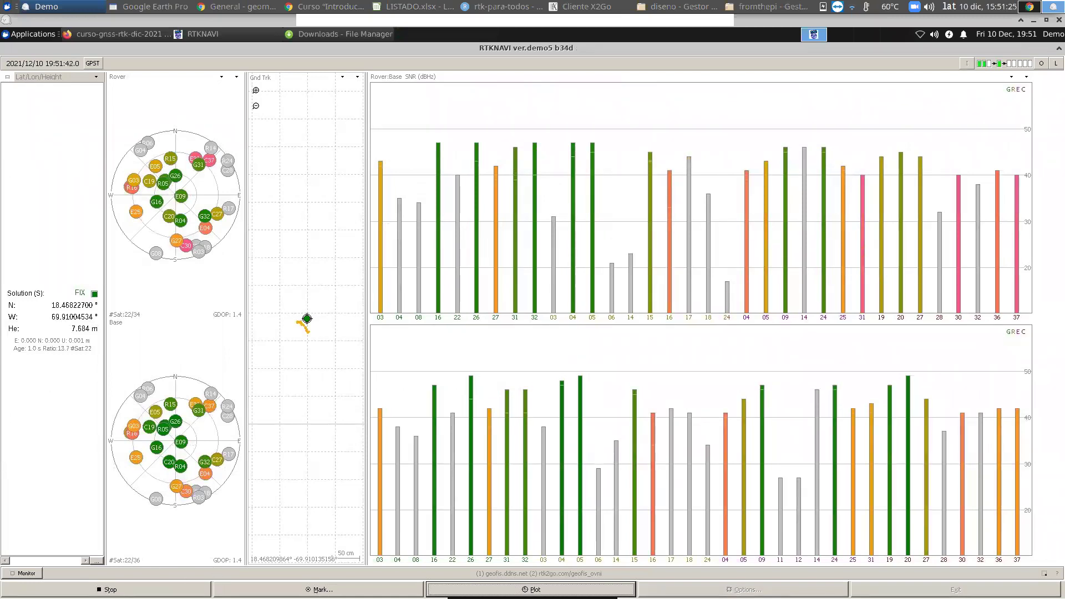
left_click(105, 590)
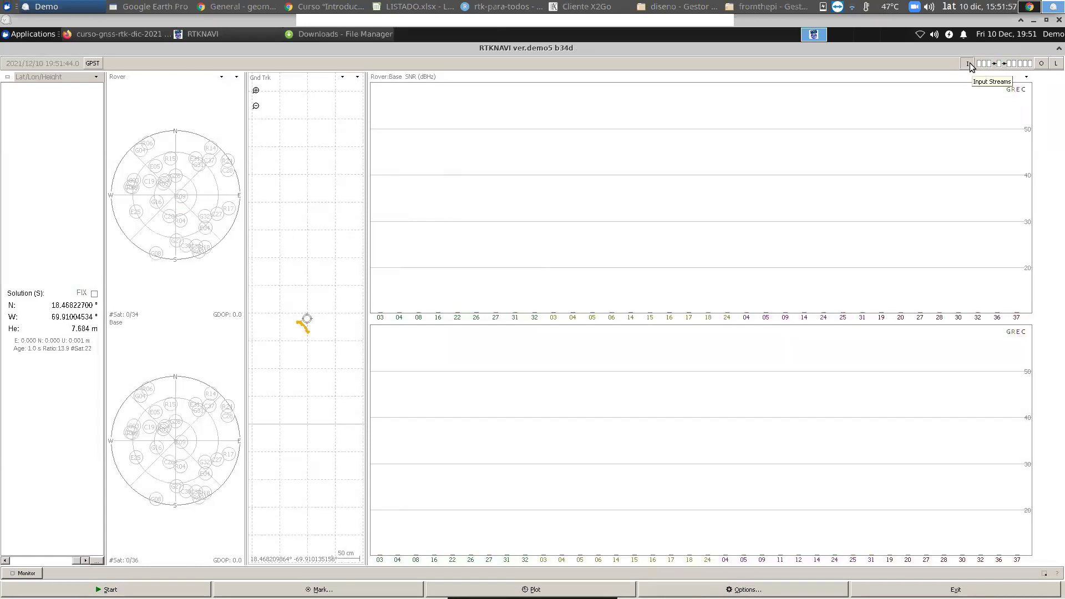
left_click(968, 63)
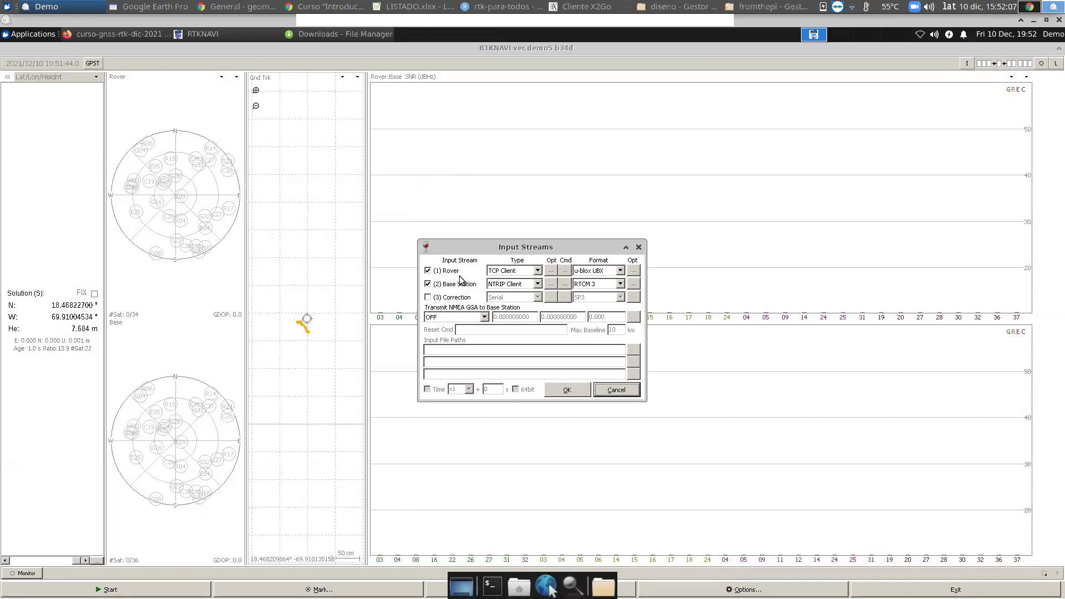
left_click(551, 271)
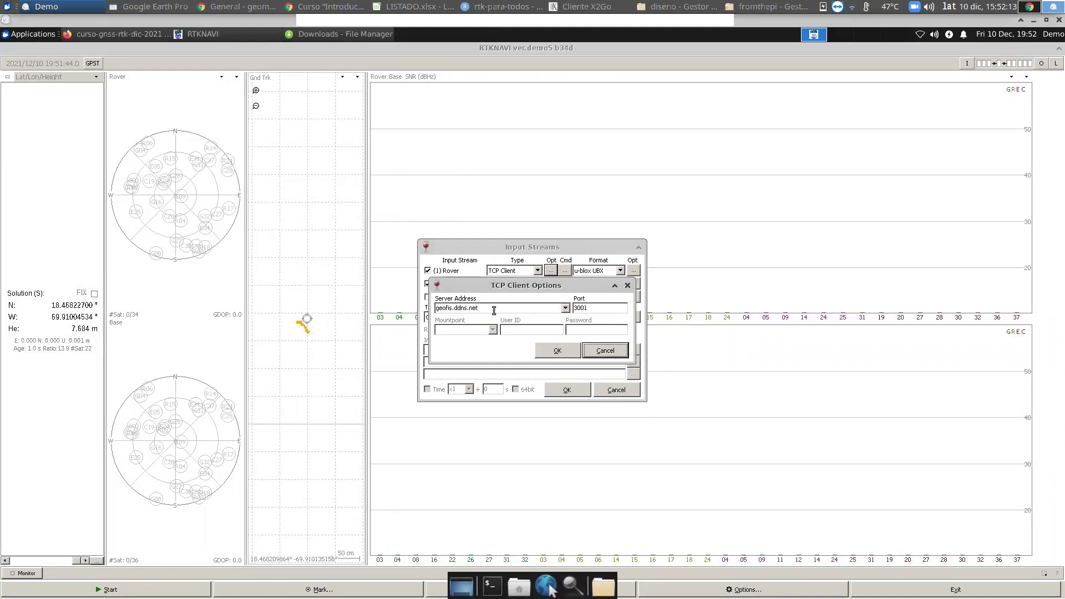
left_click(494, 309)
left_click(589, 308)
key("shift+Tab")
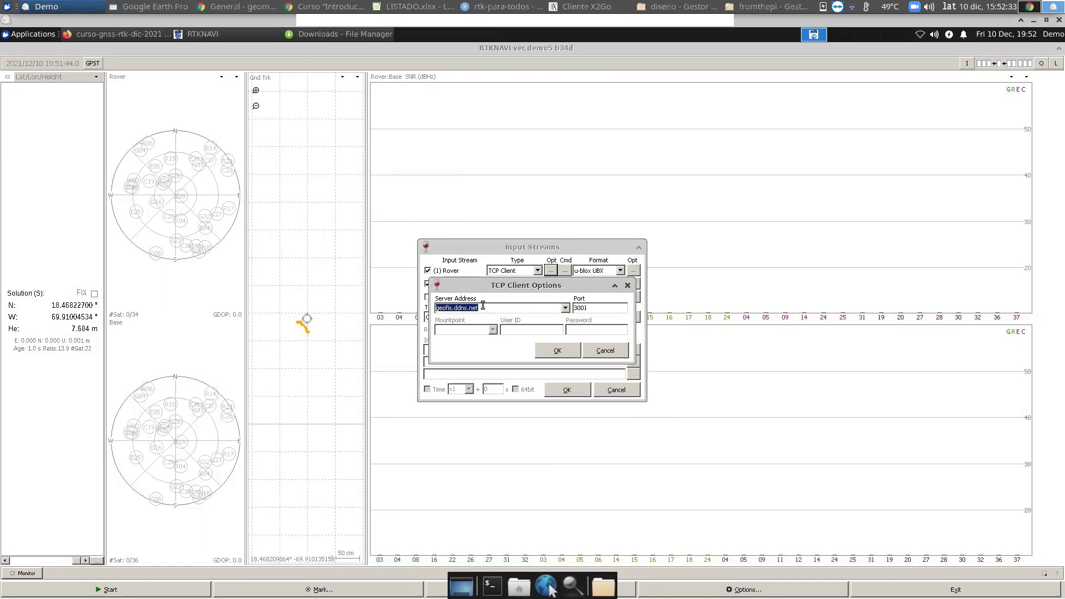
left_click(610, 311)
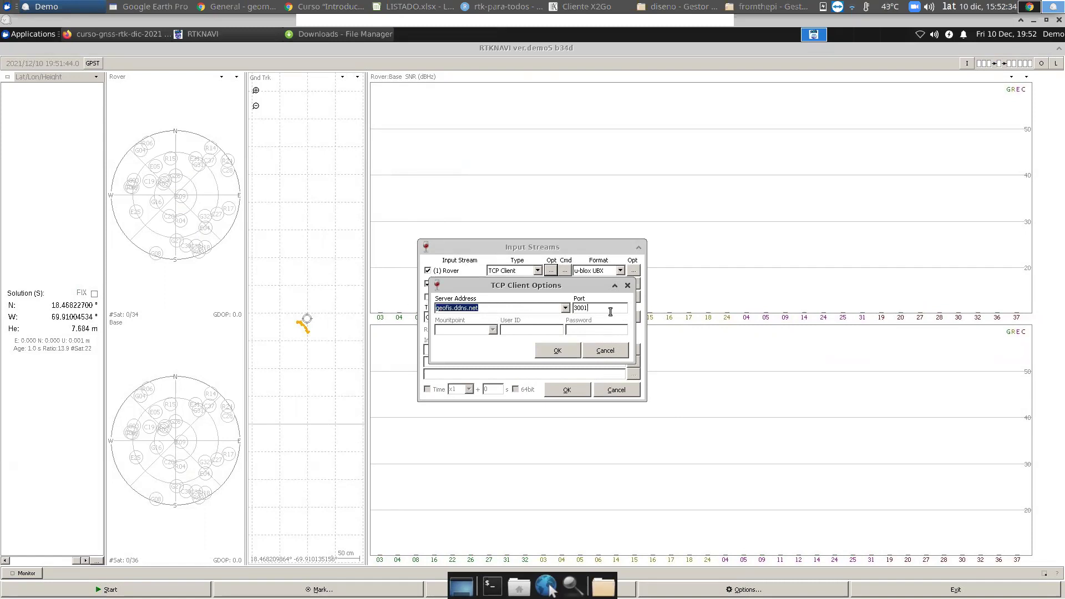
left_click(603, 351)
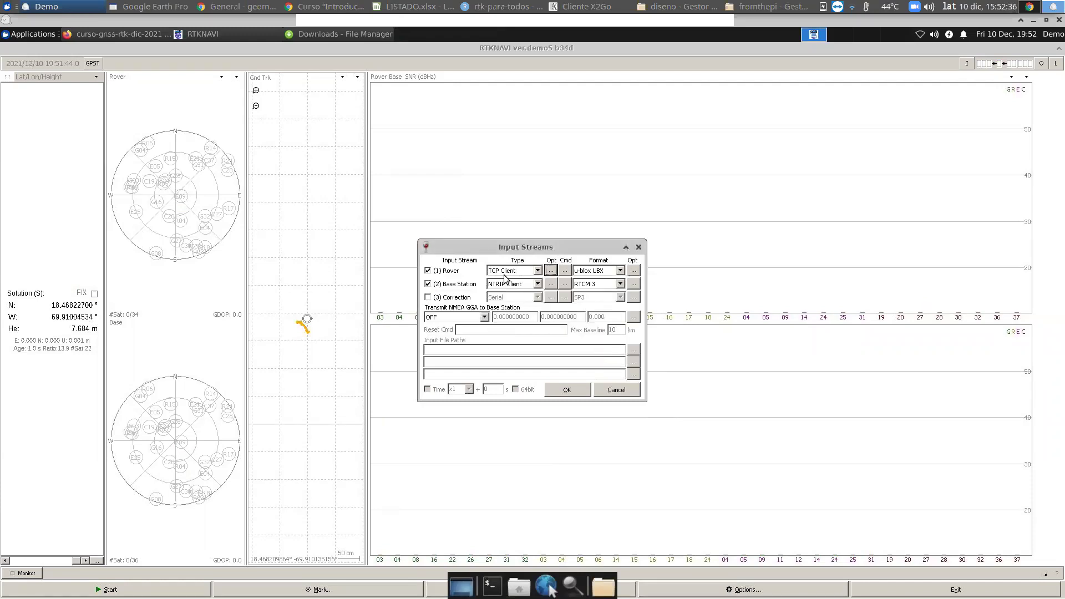
left_click(605, 274)
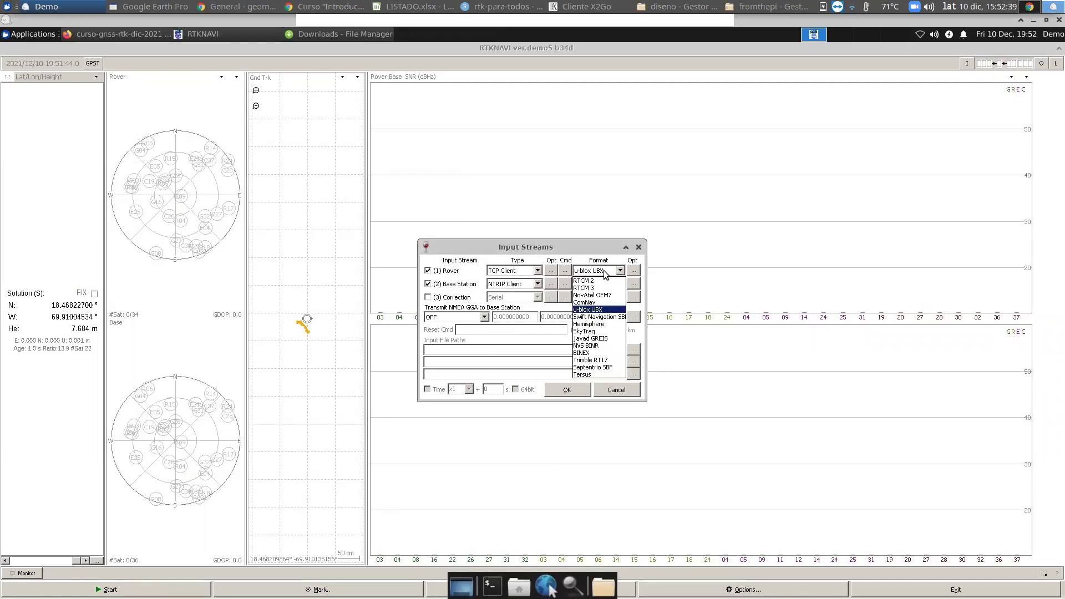
left_click(606, 274)
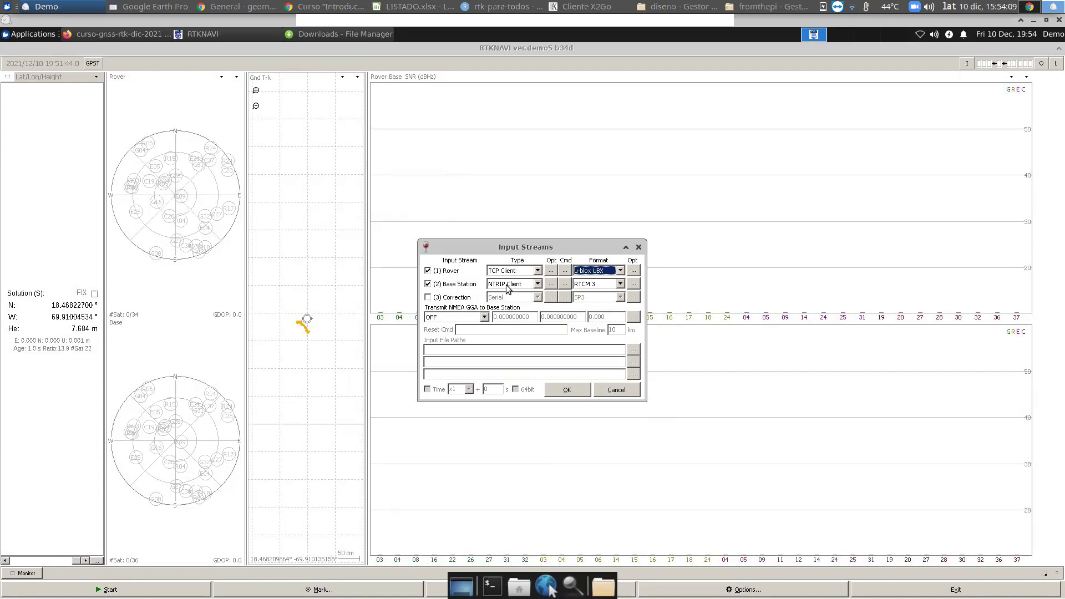
Open the base station's NTRIP options and highlight the caster address rtk2go.com
left_click(550, 284)
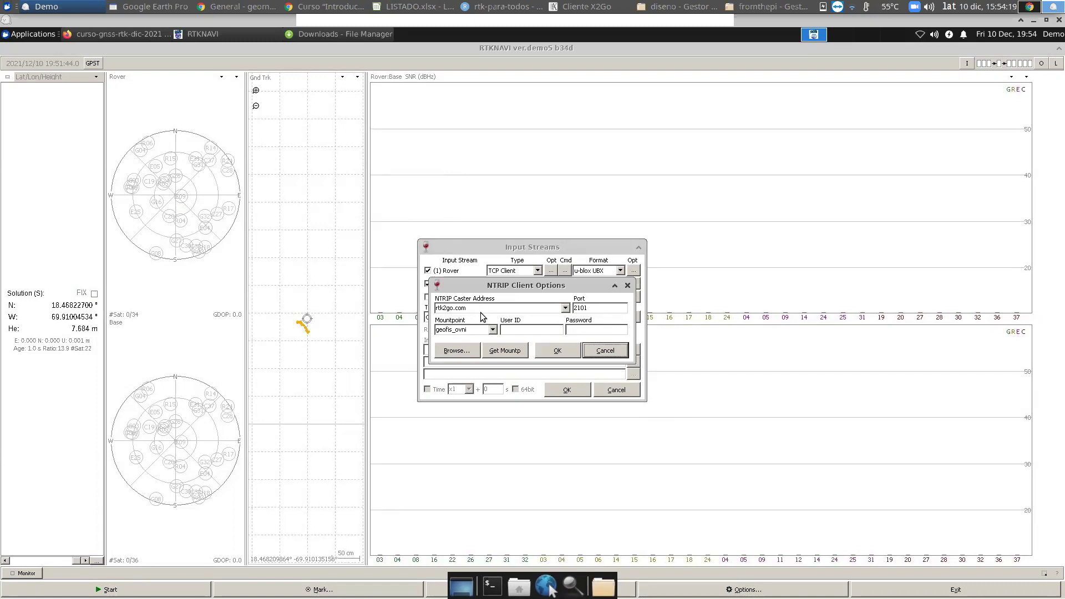
left_click(470, 307)
double_click(456, 307)
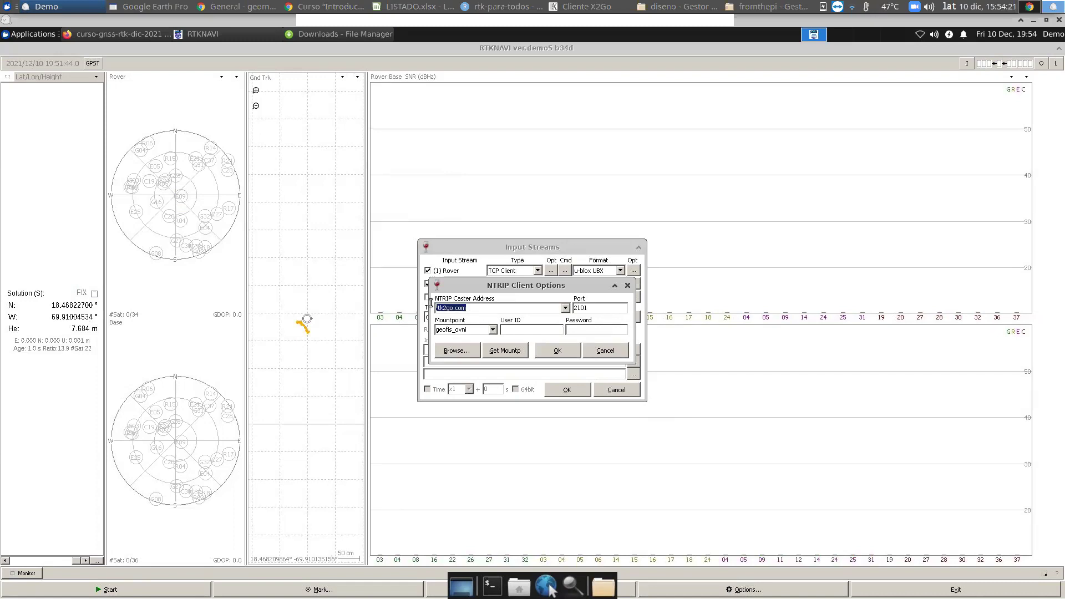
left_click(485, 304)
left_click_drag(436, 309, 466, 309)
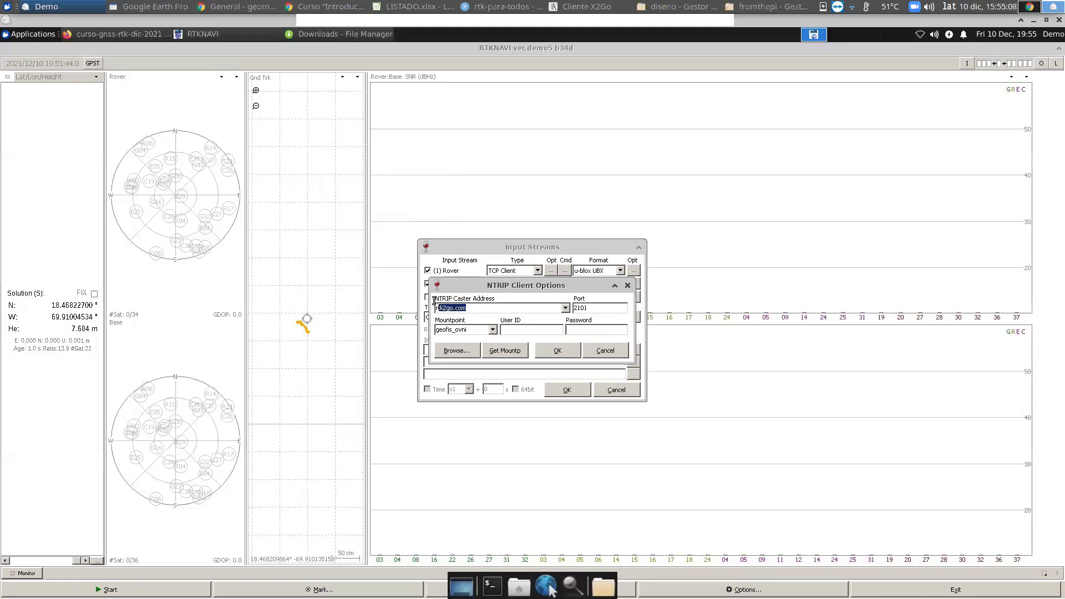
left_click(474, 308)
Browse the rtk2go.com:2101 mountpoint table, then cancel the NTRIP client options unchanged
left_click(452, 351)
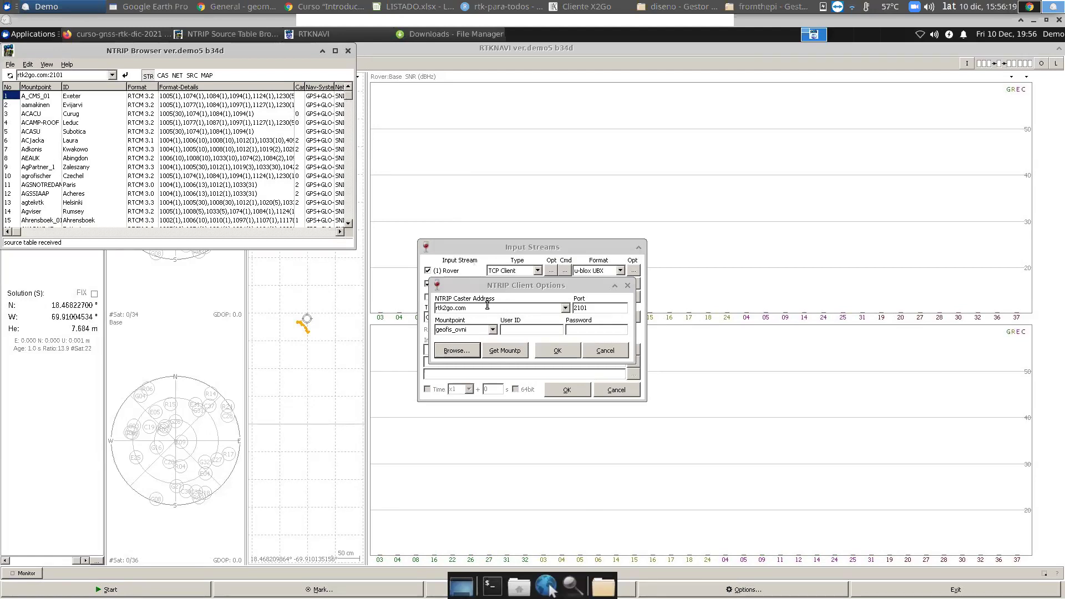
left_click(349, 99)
left_click_drag(358, 188, 359, 181)
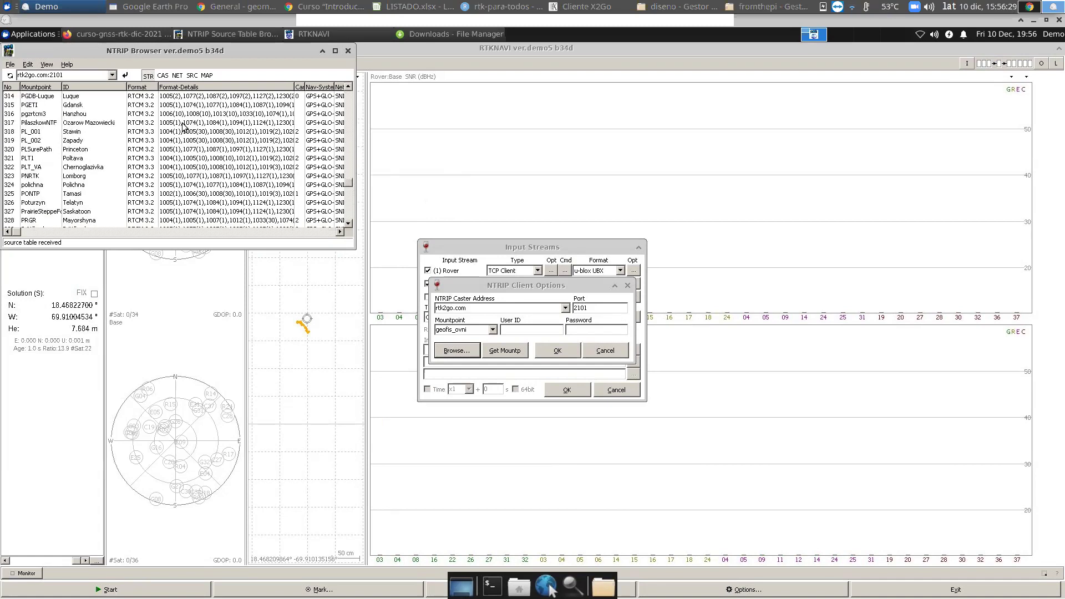
left_click(348, 50)
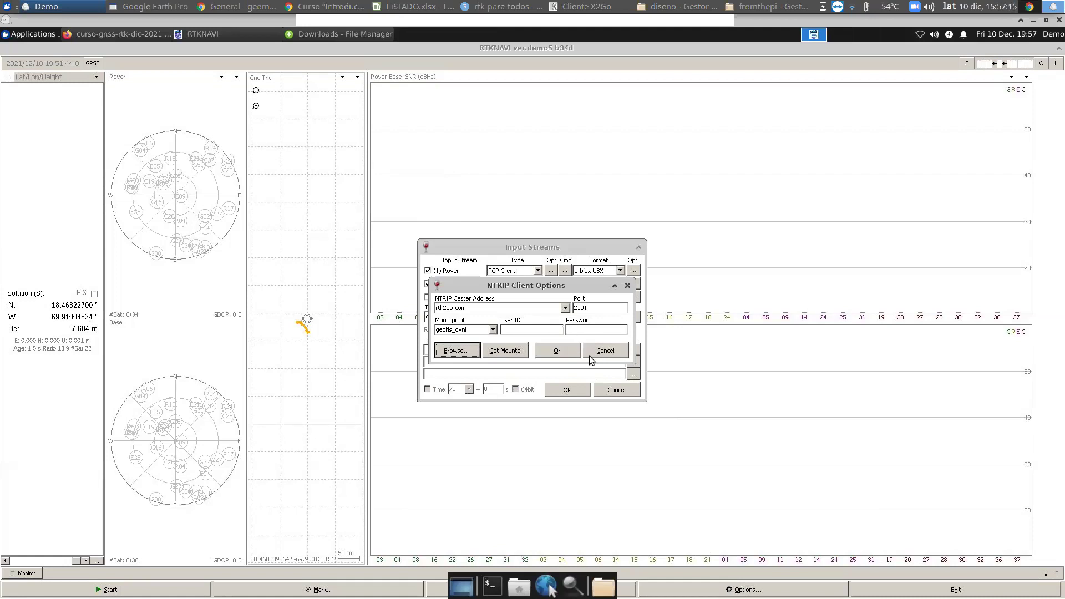
left_click(591, 354)
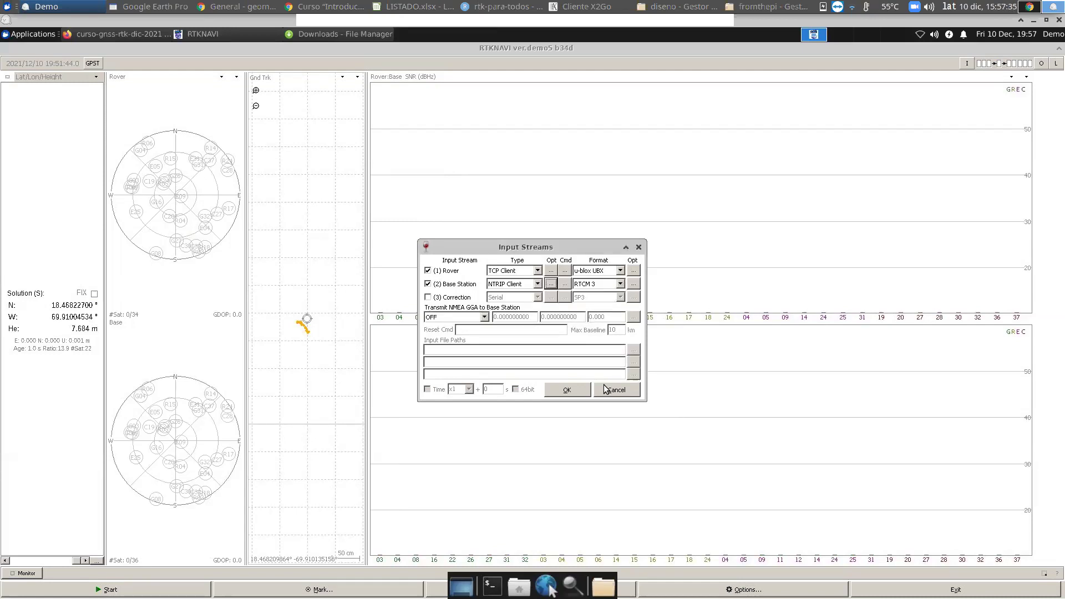
Cancel Input Streams, run real-time positioning until it reaches FIX, then stop it
left_click(614, 390)
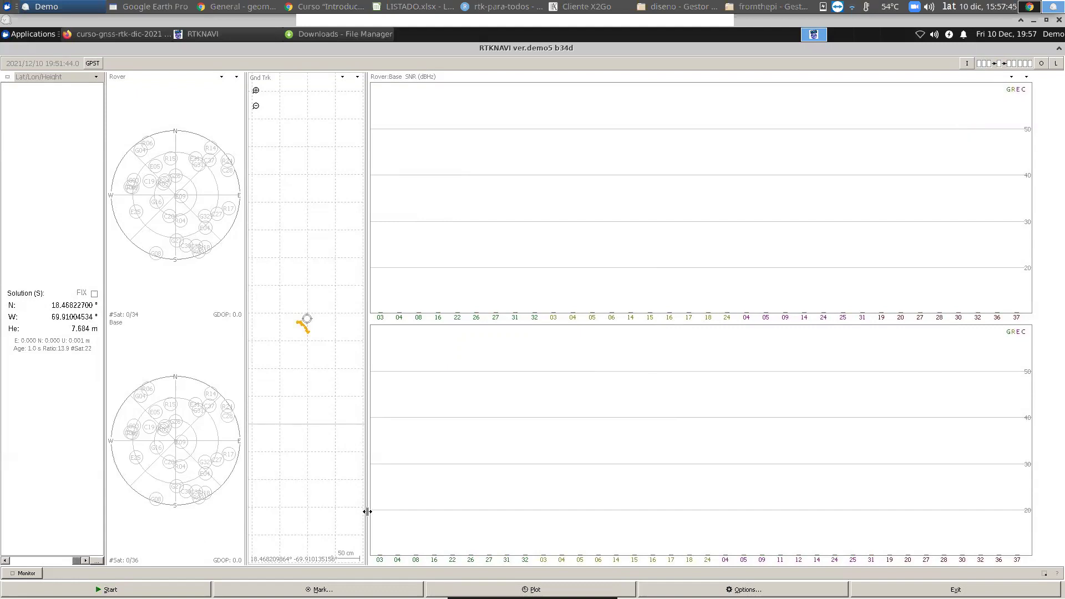
left_click(107, 589)
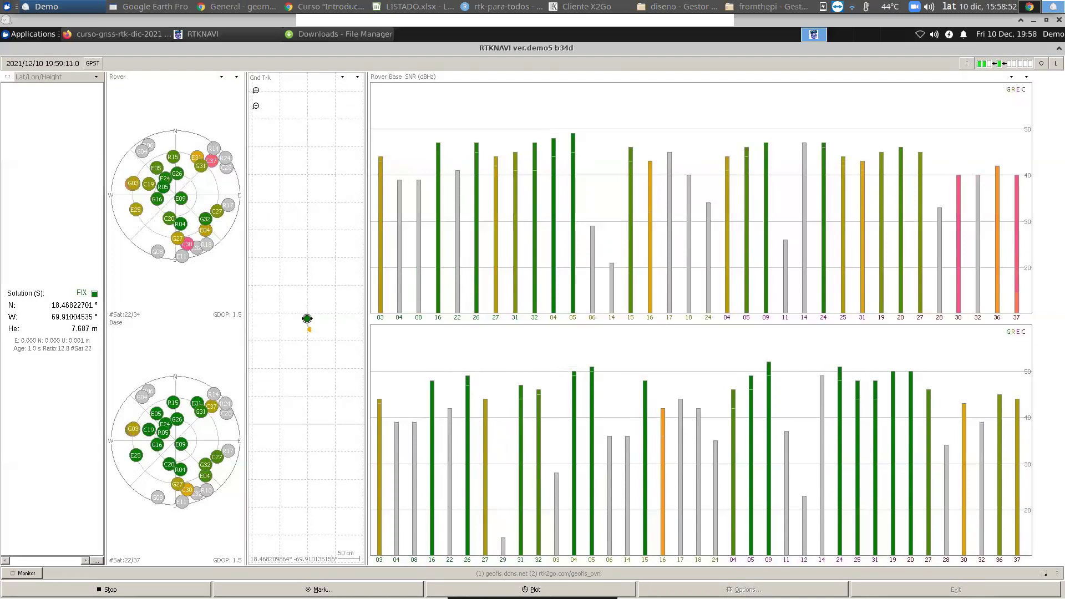
left_click(108, 589)
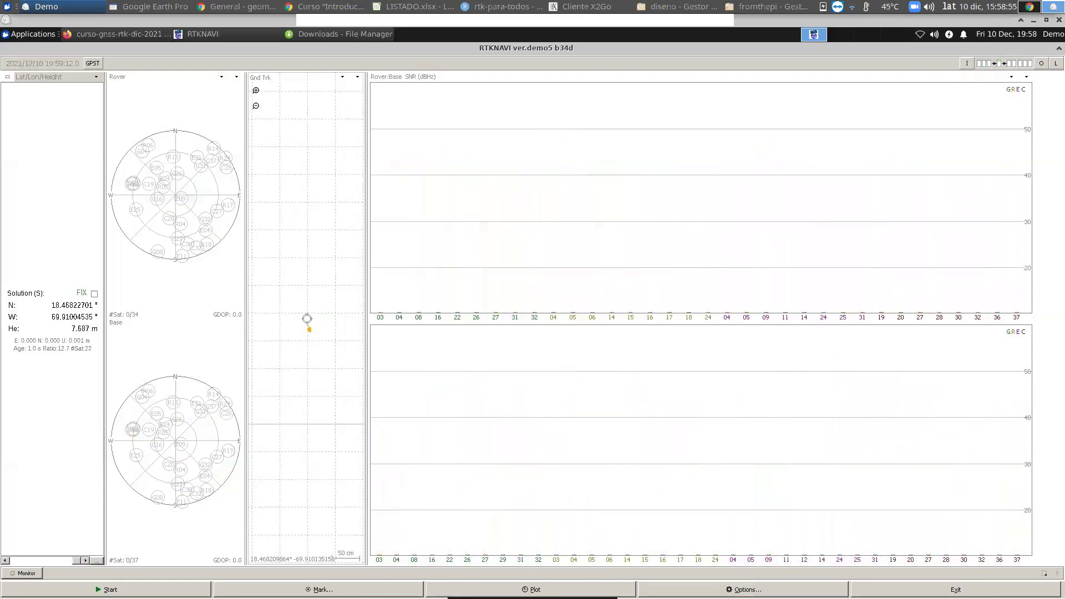
Set the station position file to Z:\home\demo\Downloads\test.pos and accept the options
left_click(743, 589)
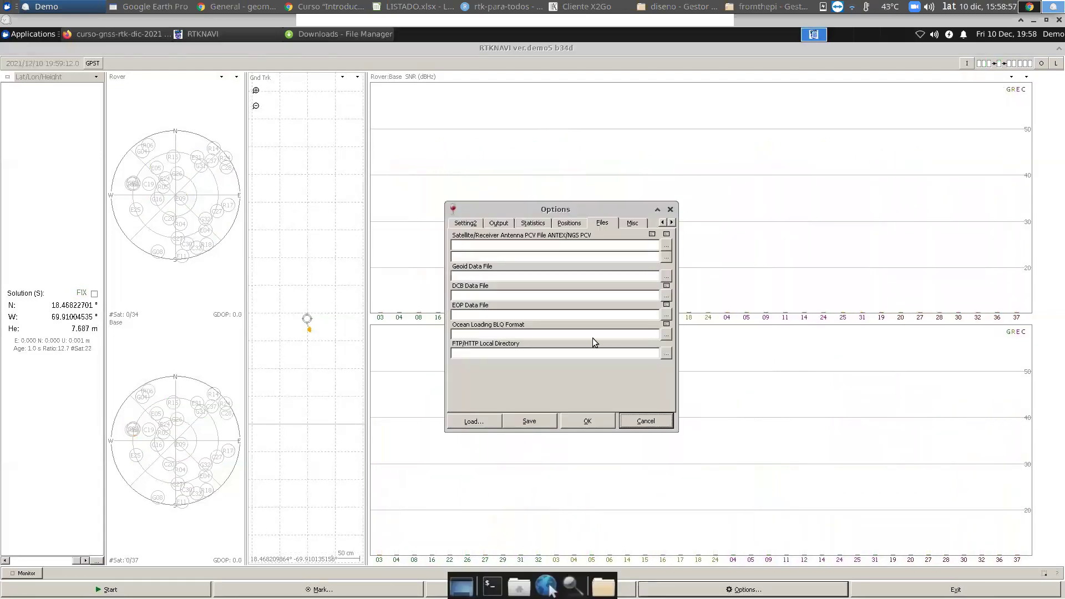
left_click(581, 223)
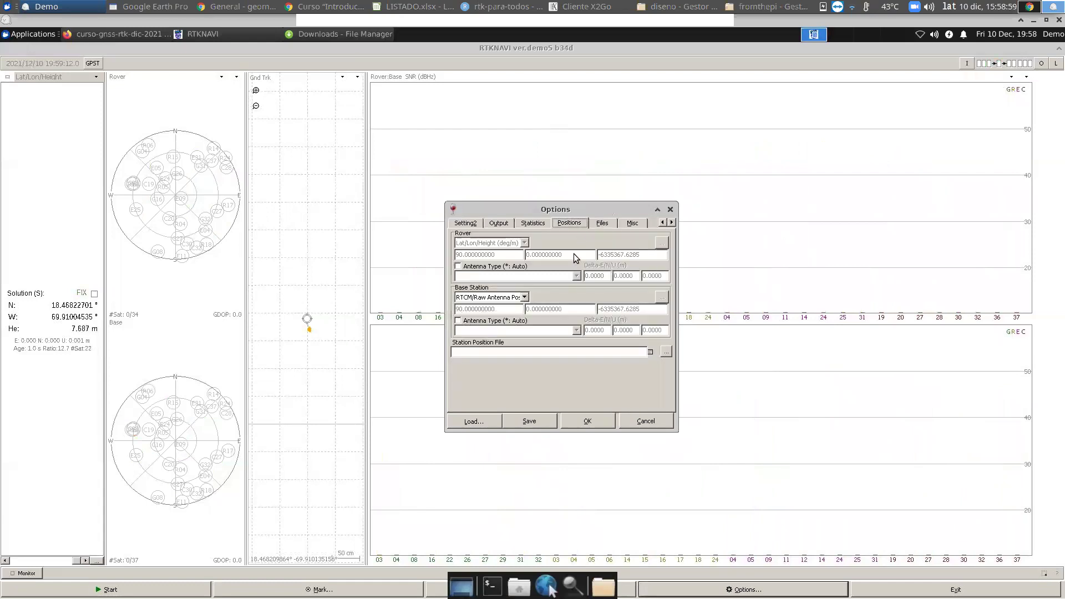
left_click(665, 352)
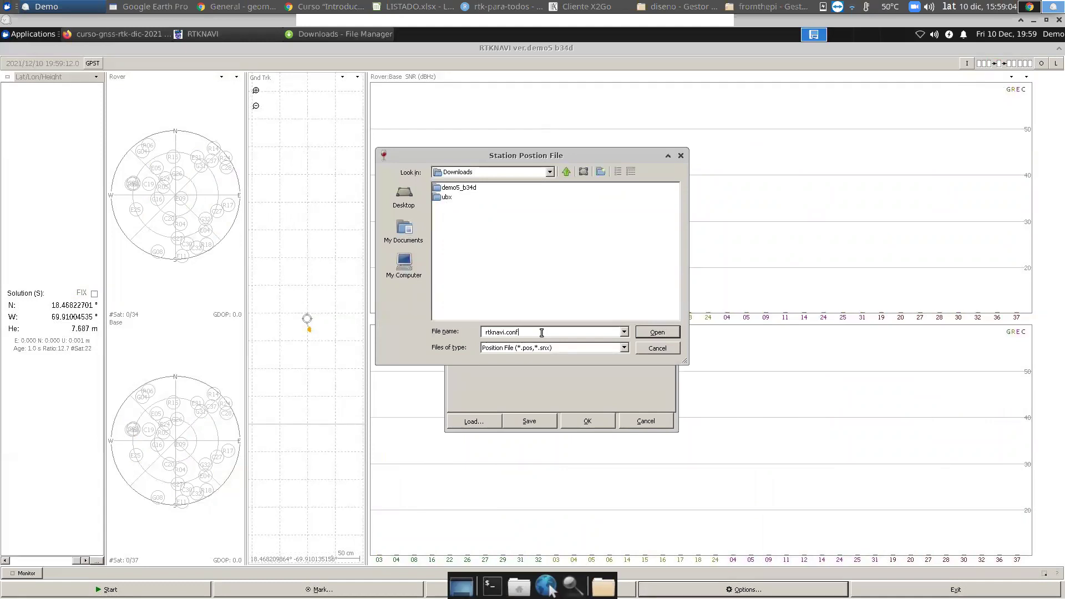
double_click(542, 333)
type("test.pos")
left_click(655, 332)
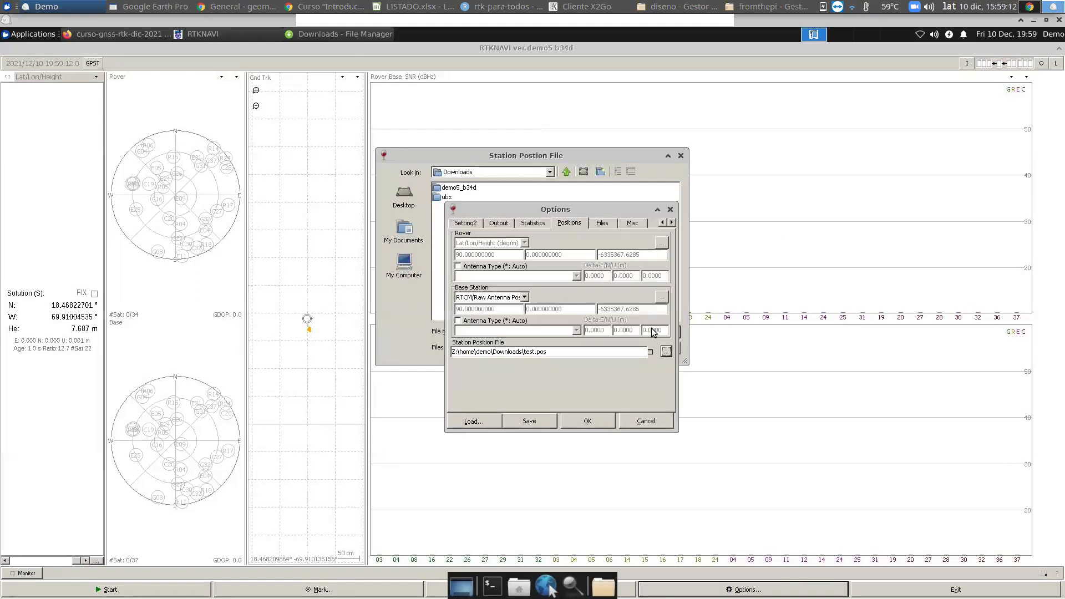
left_click(595, 421)
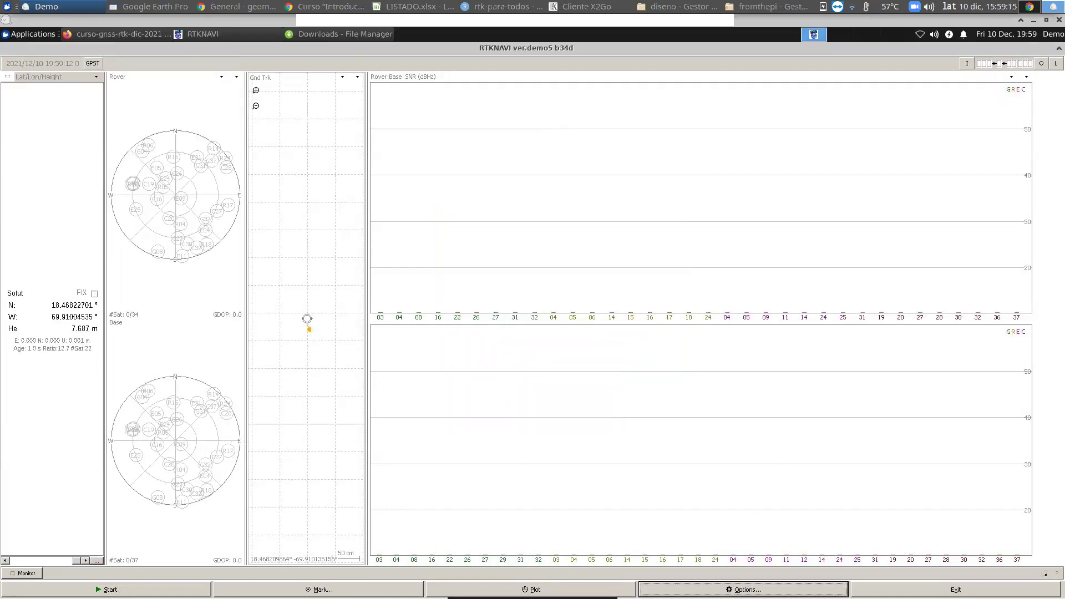
Restart real-time positioning and let it hold a FIX at height 7.687 m
left_click(107, 589)
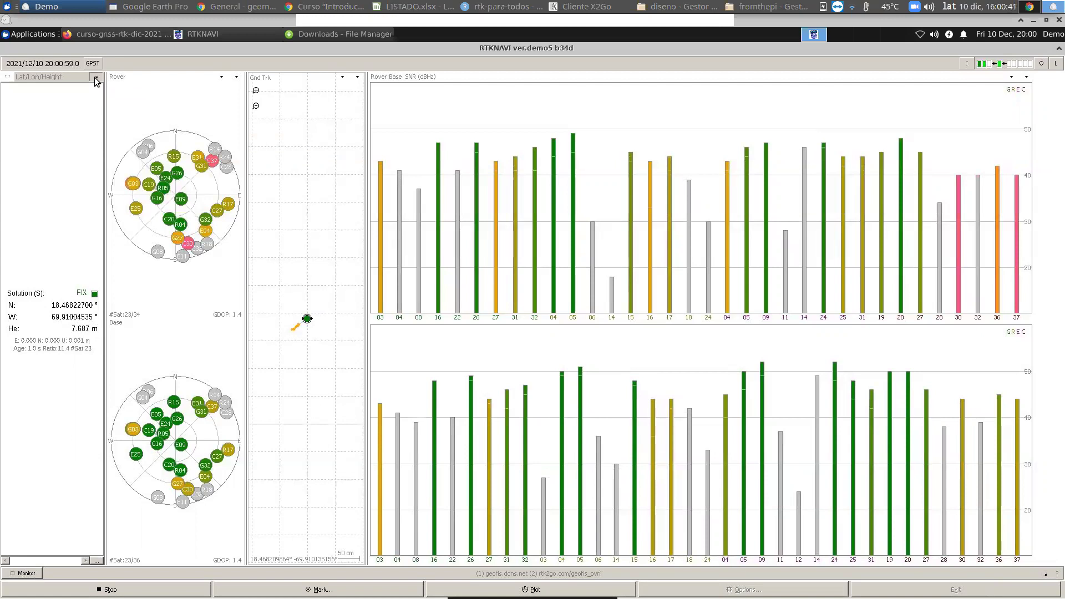
Cycle the solution display to decimal-degree latitude/longitude/height, then stop positioning
left_click(96, 79)
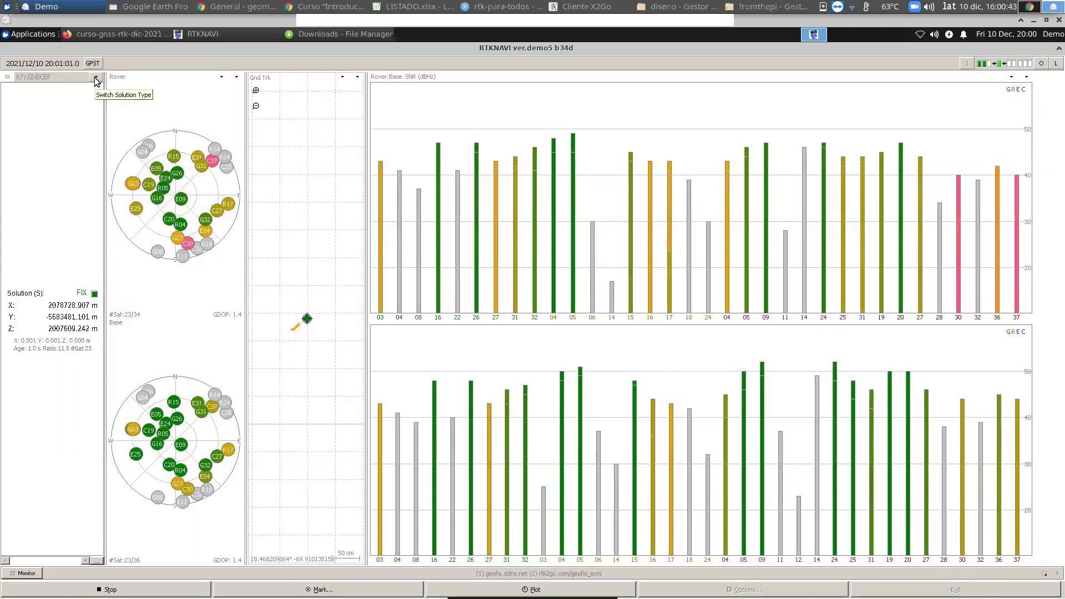
left_click(97, 79)
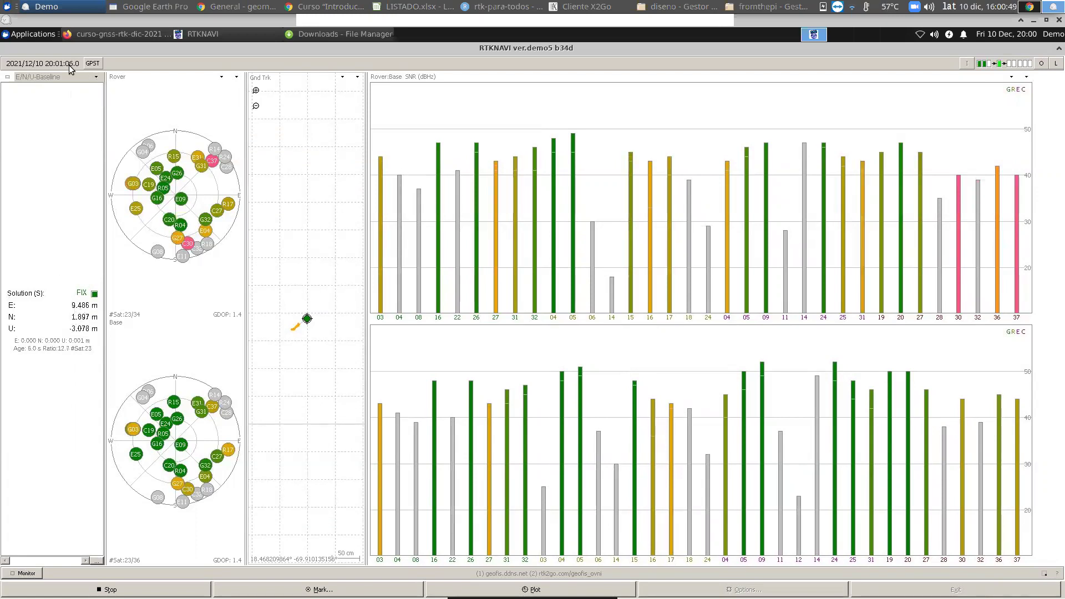
left_click(94, 78)
left_click(94, 78)
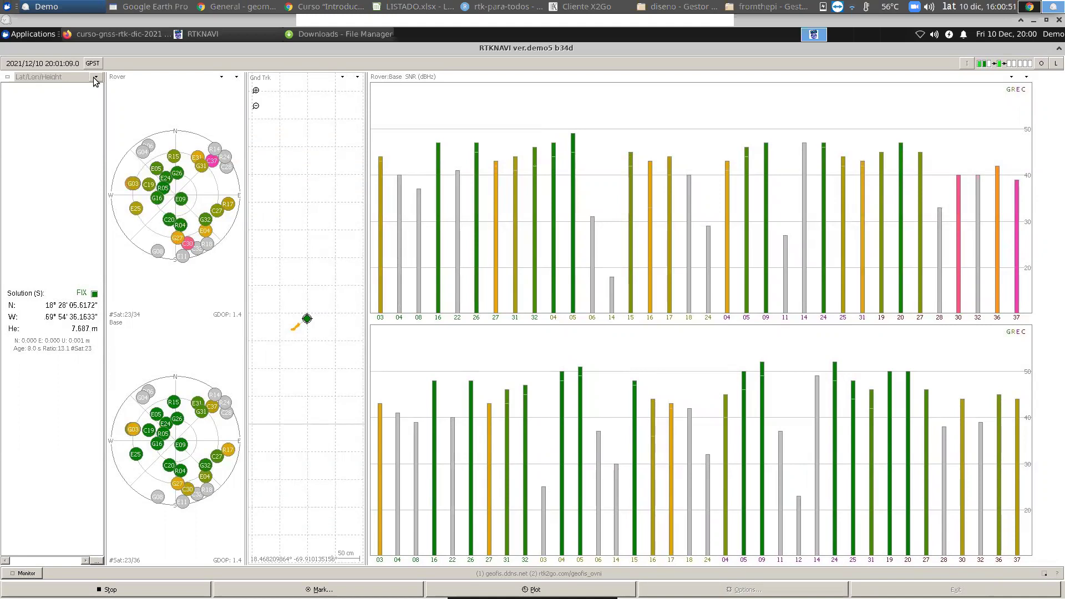
left_click(93, 78)
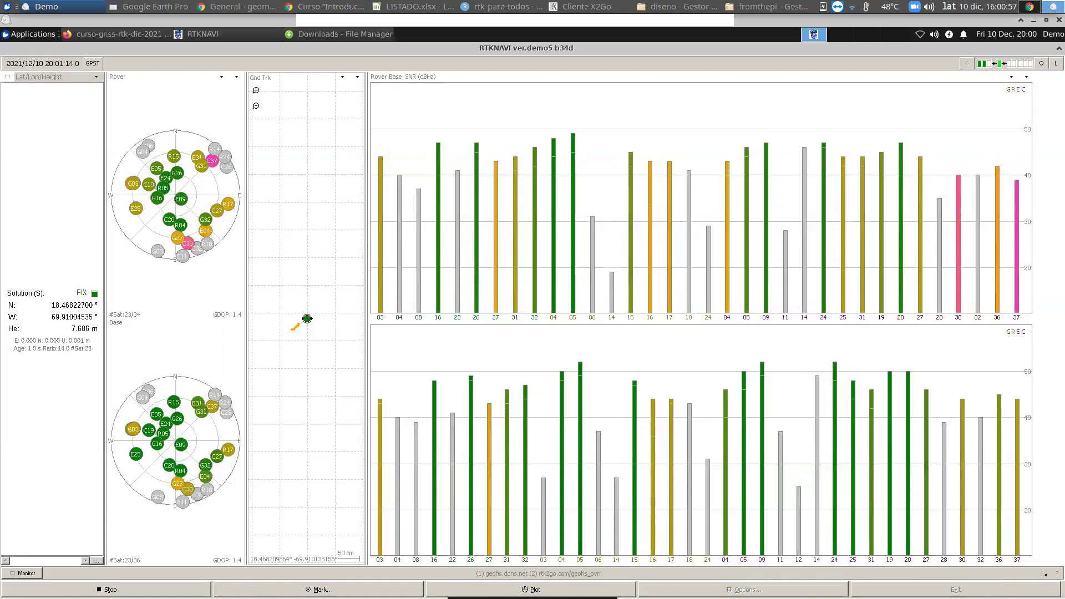
left_click(108, 589)
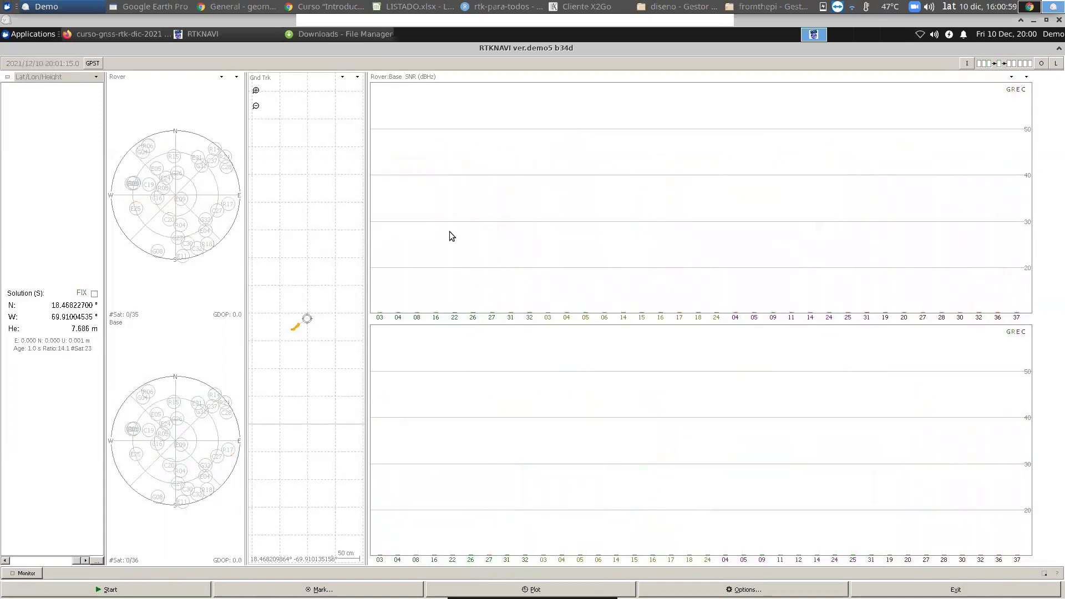
left_click(298, 33)
double_click(188, 121)
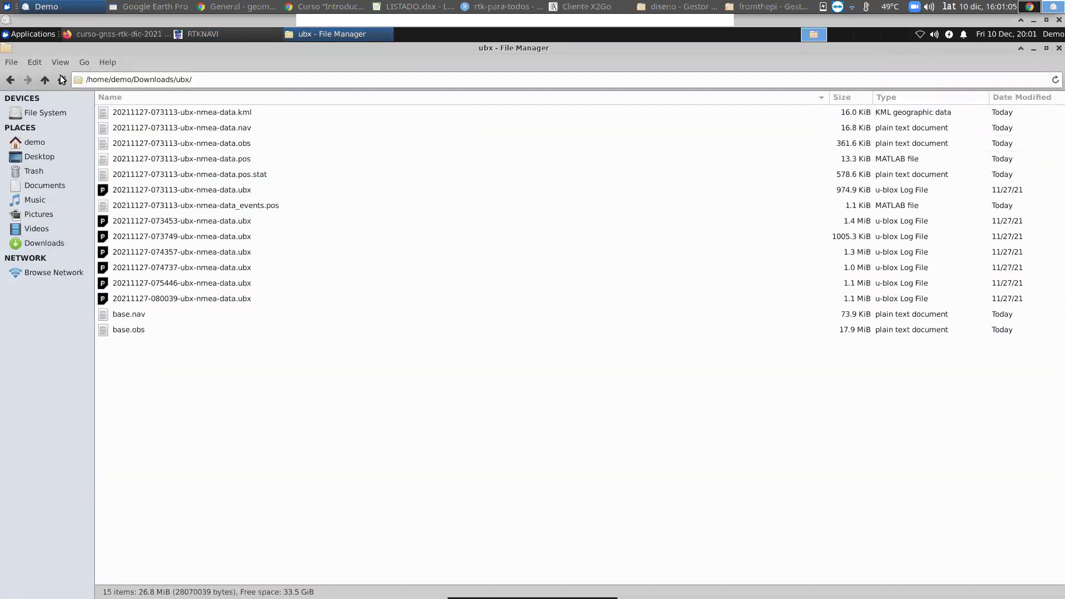
left_click(44, 80)
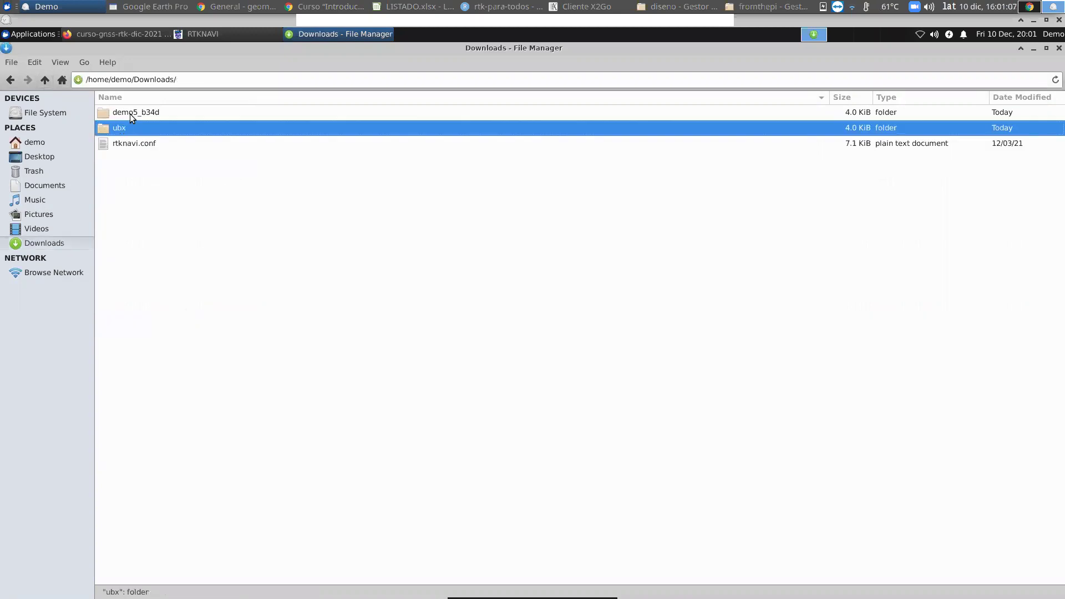
left_click(126, 165)
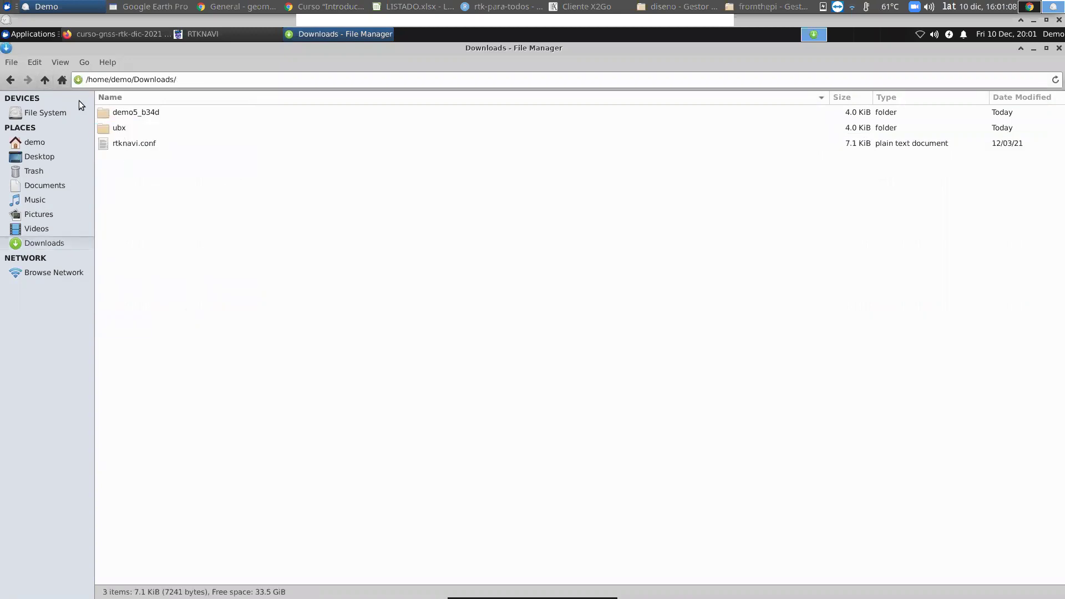
left_click(39, 80)
double_click(133, 144)
left_click(209, 33)
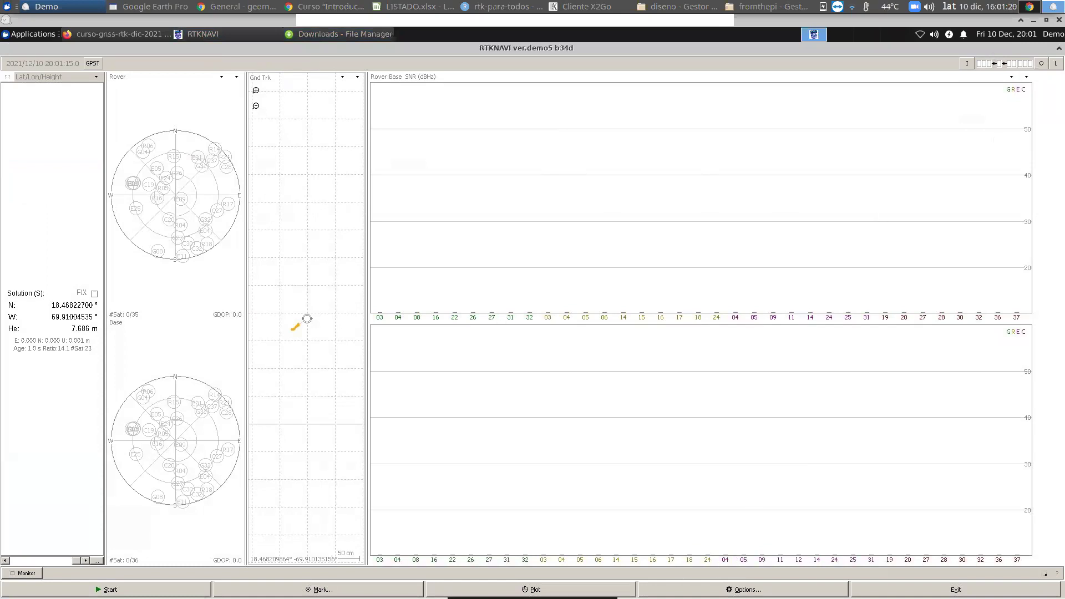
Check the Downloads folder, then reopen RTKNAVI's options showing test.pos as station position file
left_click(733, 588)
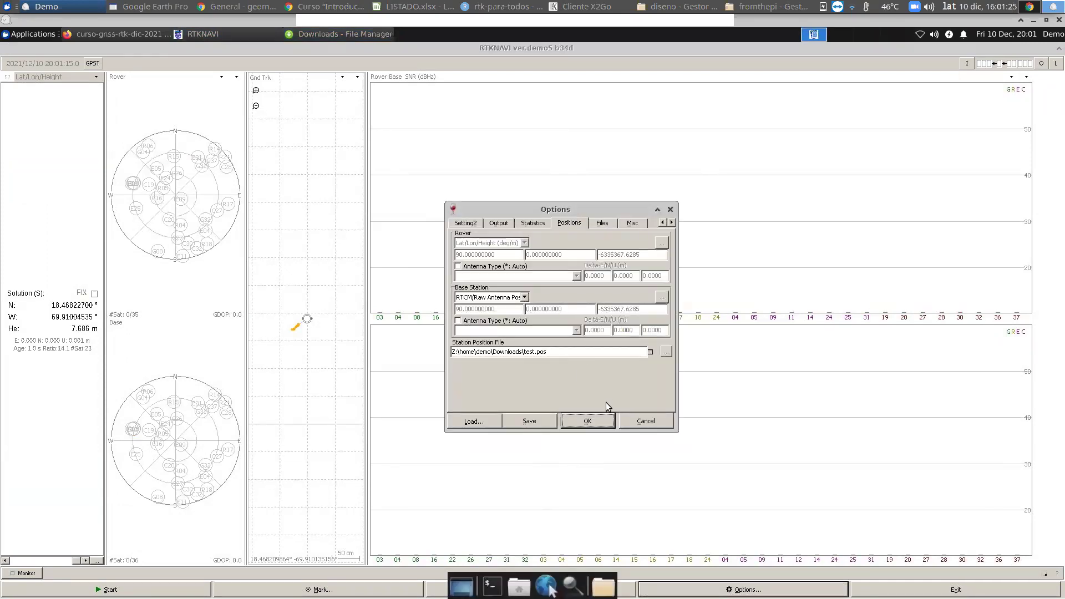
left_click(646, 421)
left_click(335, 31)
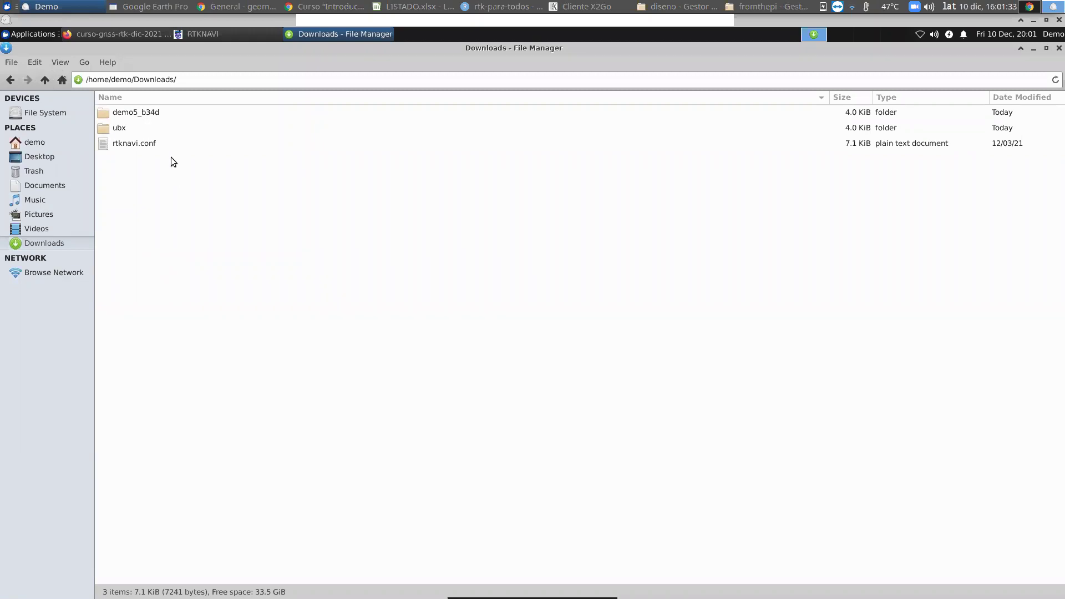
left_click(45, 81)
left_click(12, 80)
left_click(217, 34)
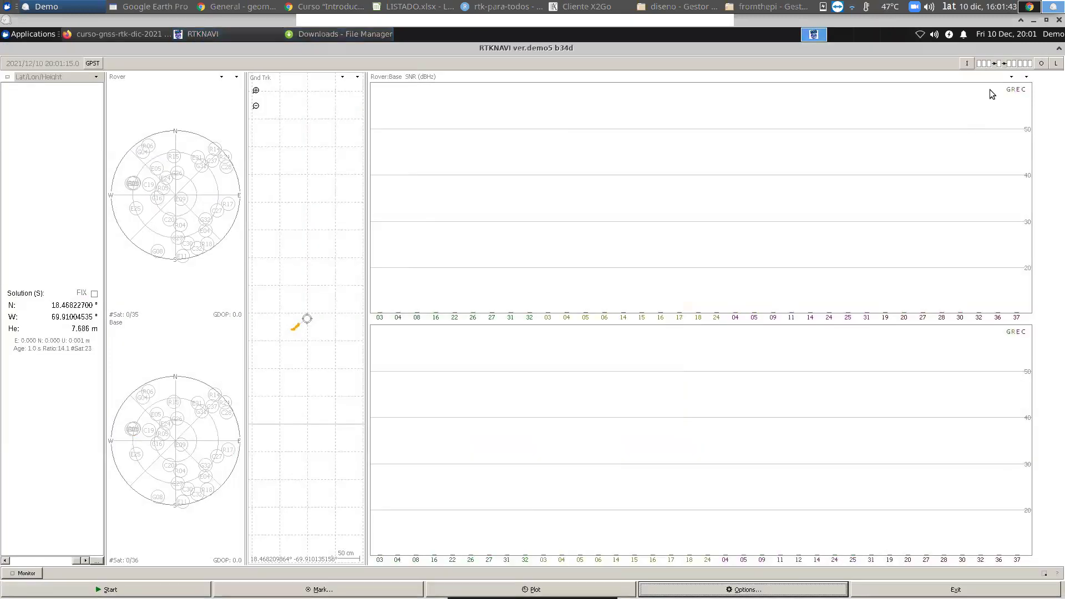
left_click(744, 589)
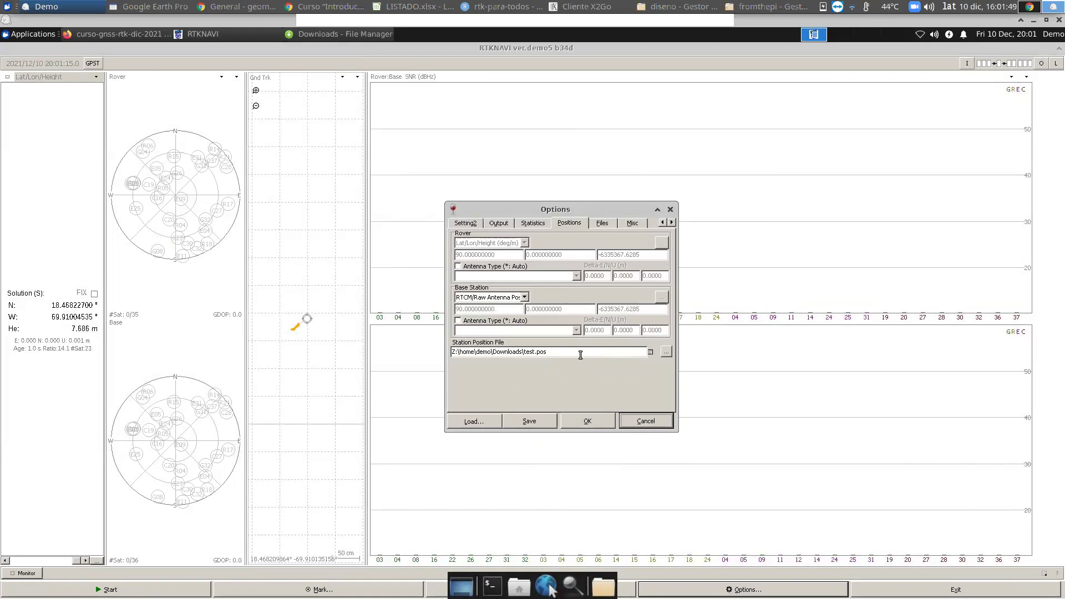
Clear the Station Position File path in the Positions options and confirm
left_click_drag(580, 355, 389, 334)
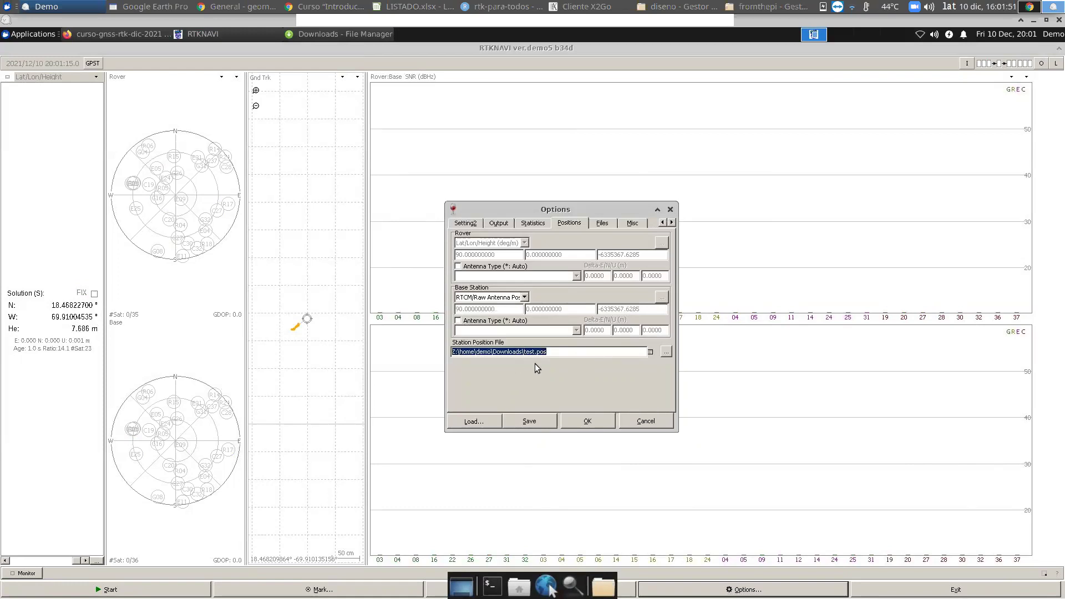
key("Delete")
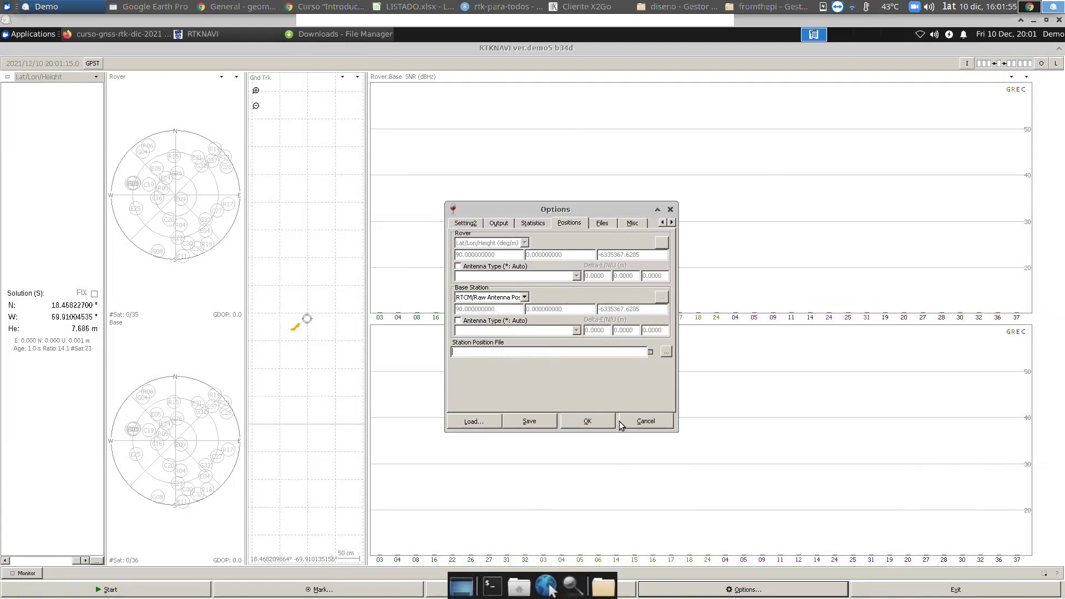
left_click(595, 422)
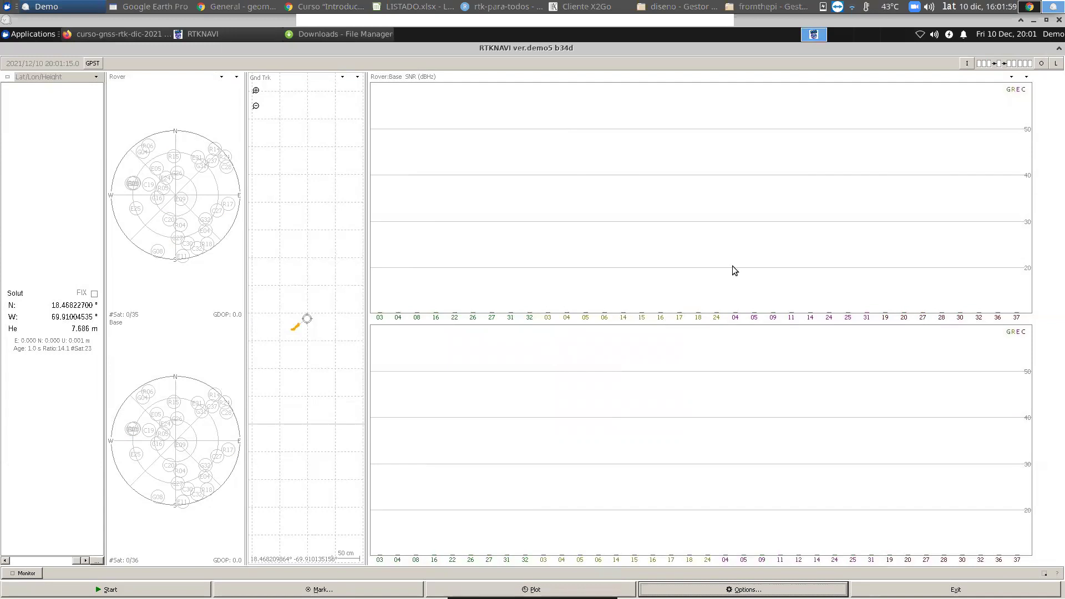
key("Return")
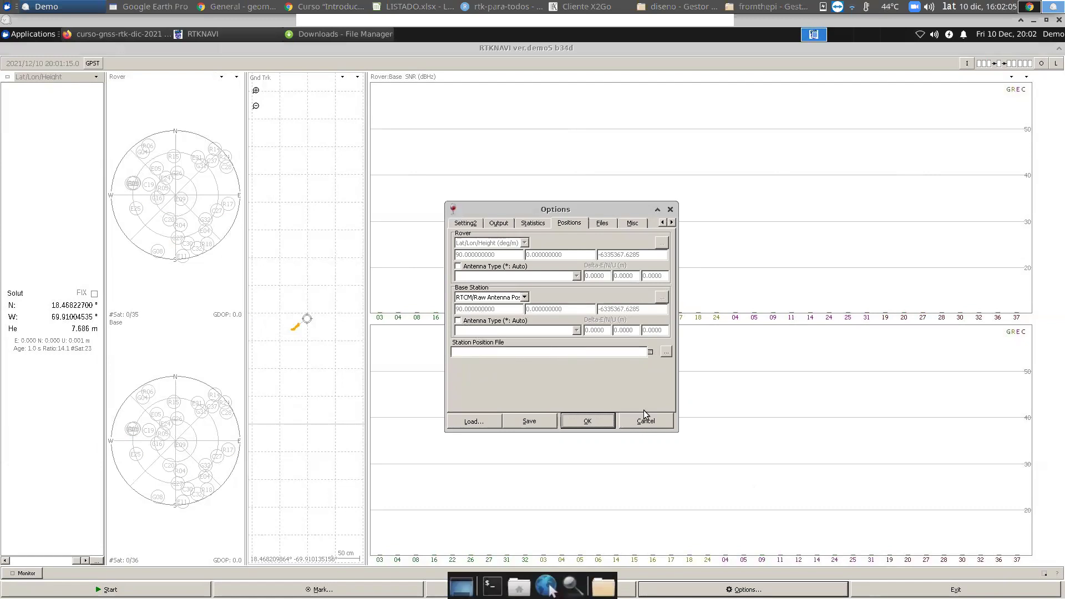
left_click(568, 422)
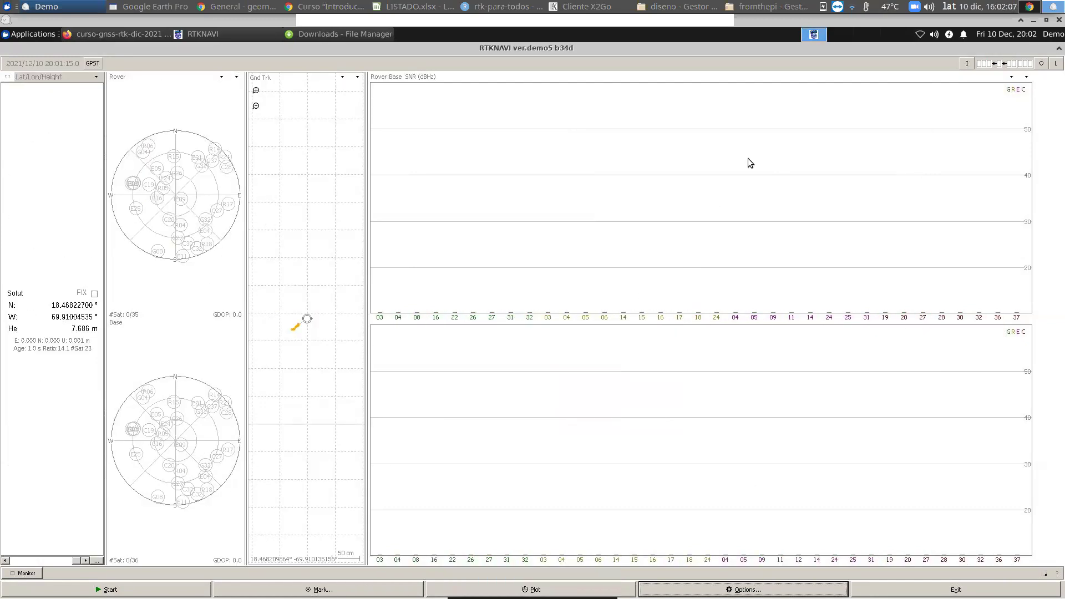
Leave Output Streams unchanged and keep RTCM/Raw Antenna Position as the base station source
left_click(1042, 63)
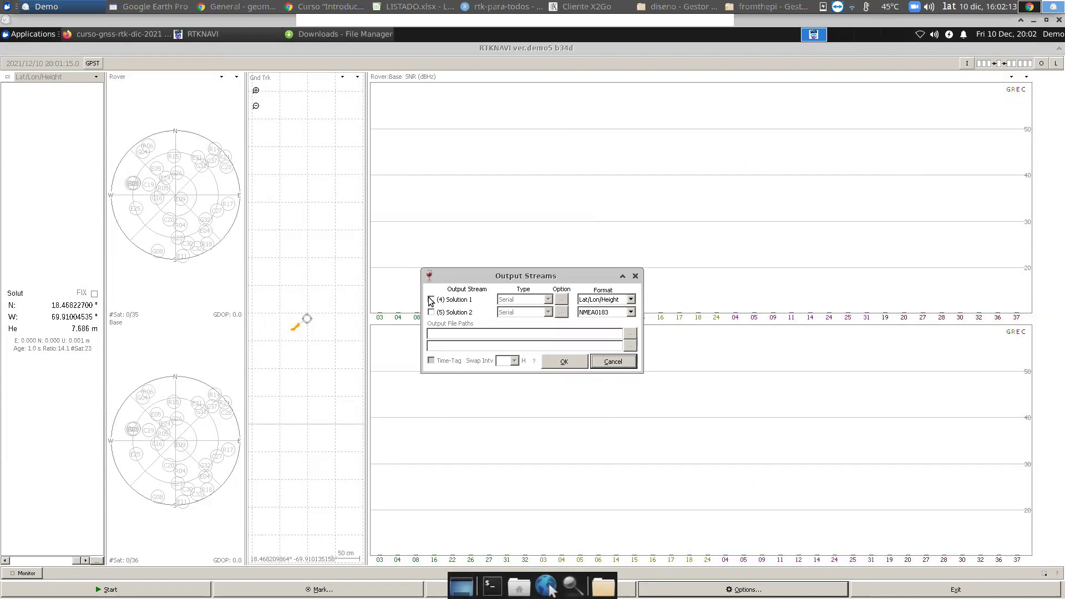
left_click(591, 363)
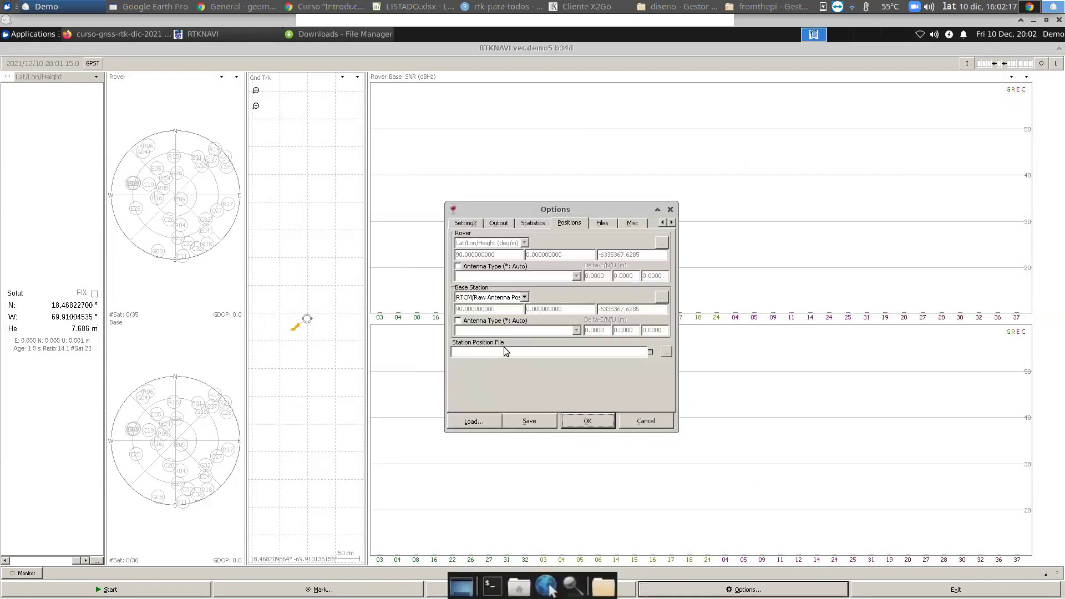
left_click(508, 352)
left_click(509, 300)
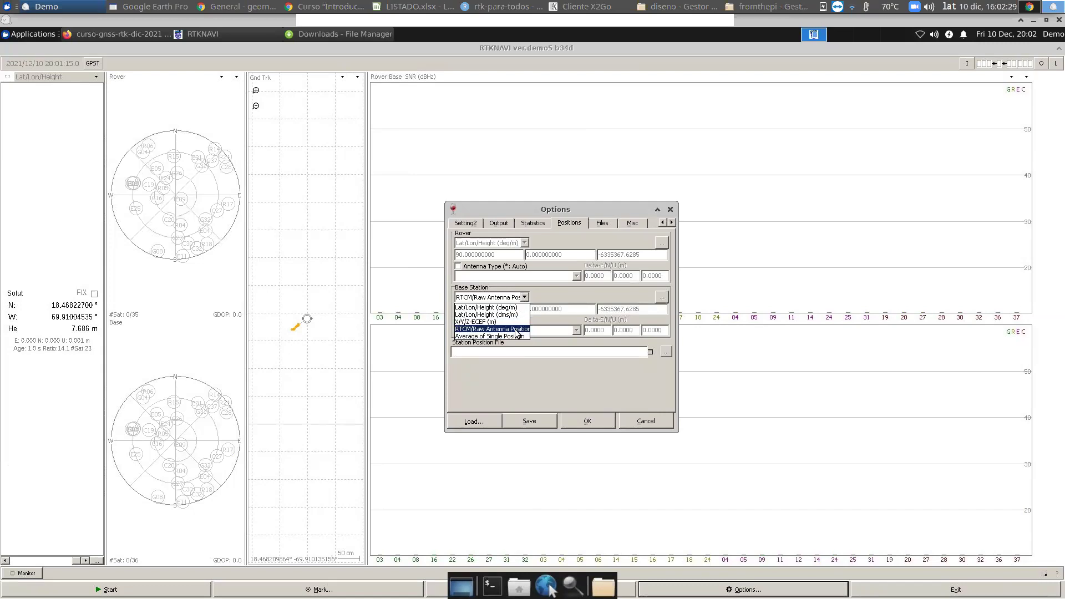
left_click(553, 335)
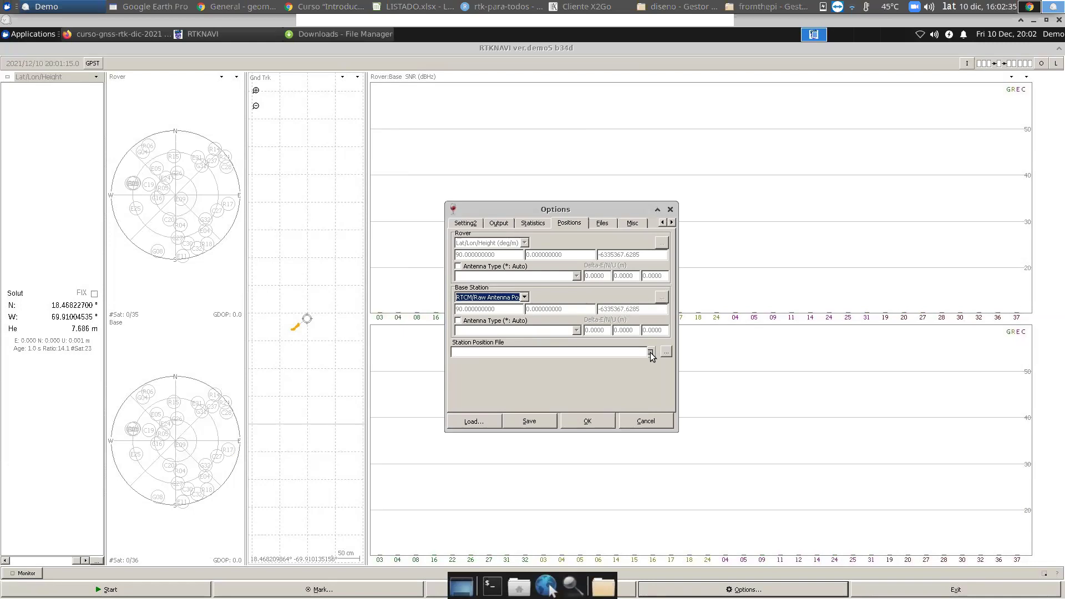
left_click(602, 421)
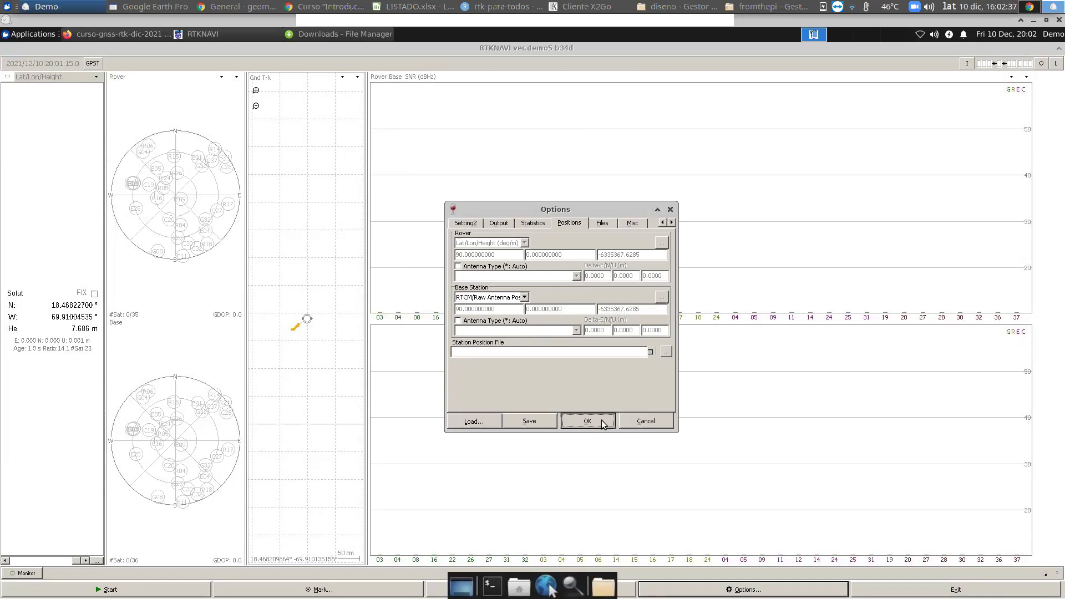
Write Solution 1 to file Z:\home\demo\Downloads\test.pos in Lat/Lon/Height format
left_click(1041, 63)
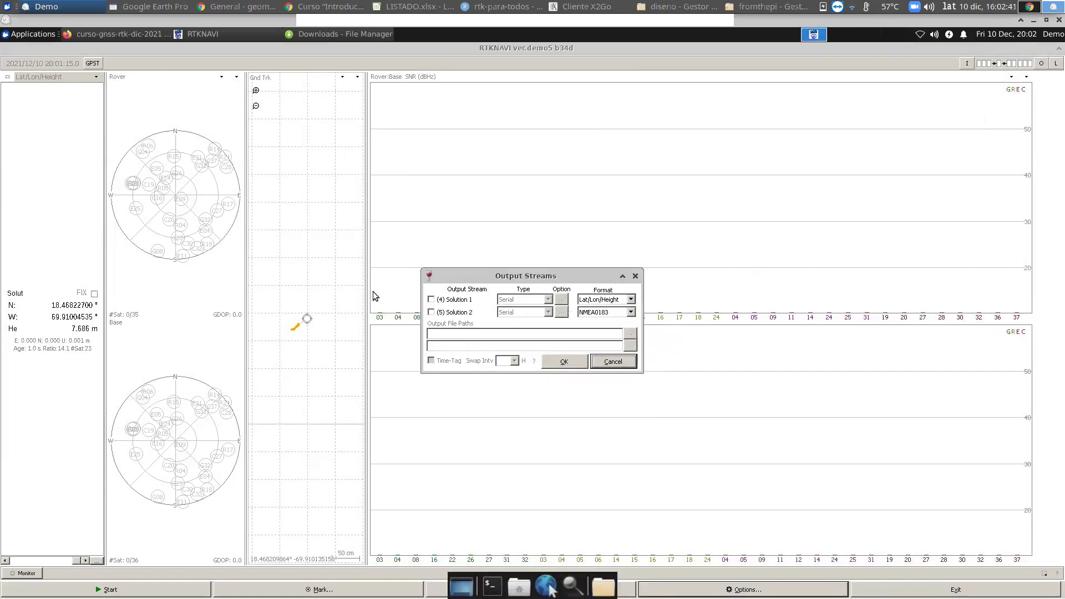
left_click(431, 300)
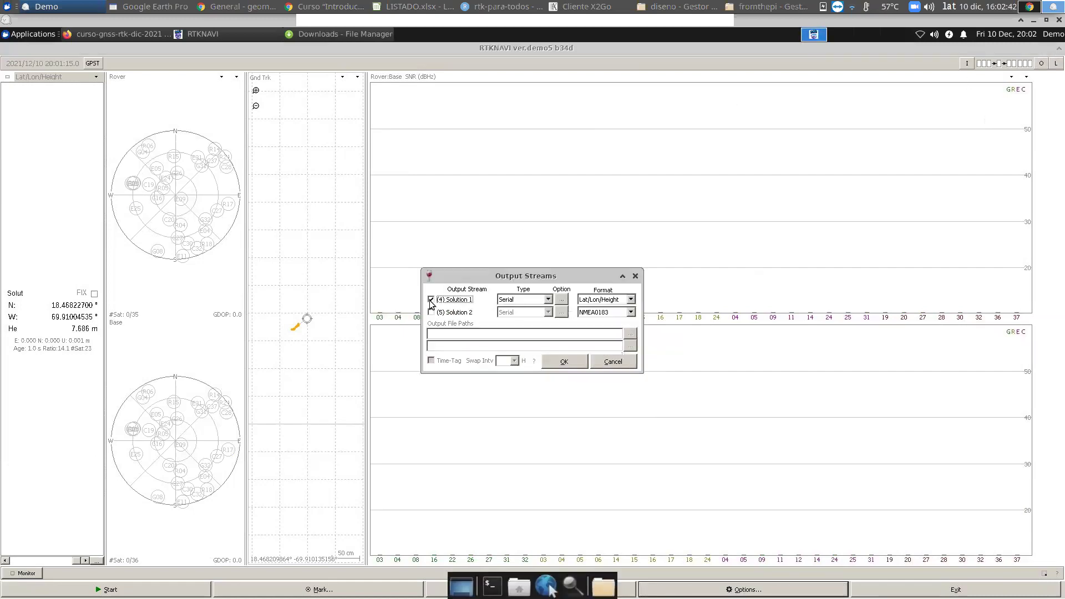
left_click(548, 300)
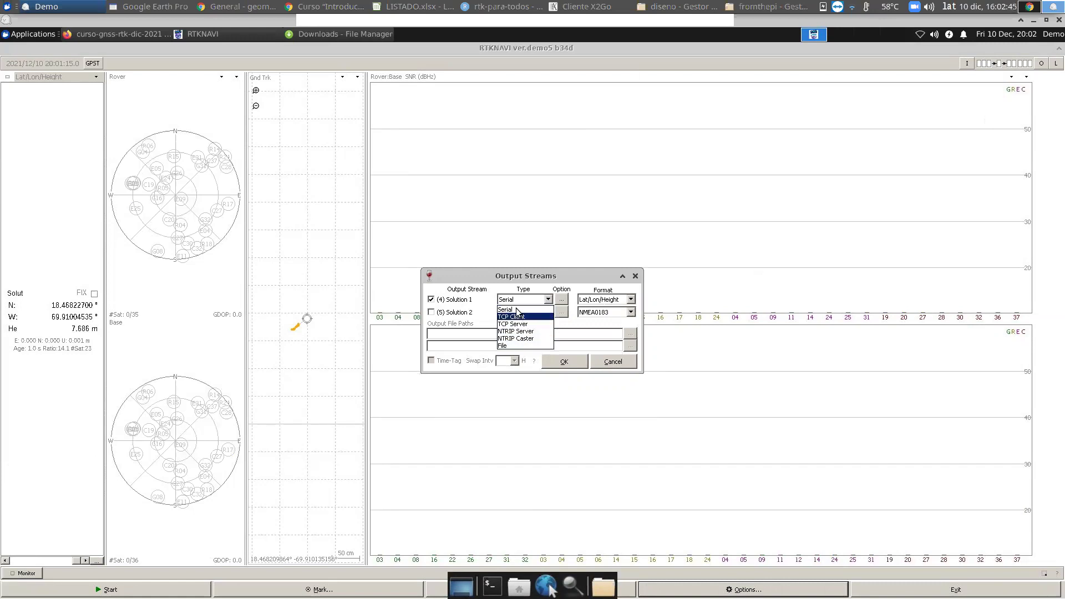
left_click(523, 346)
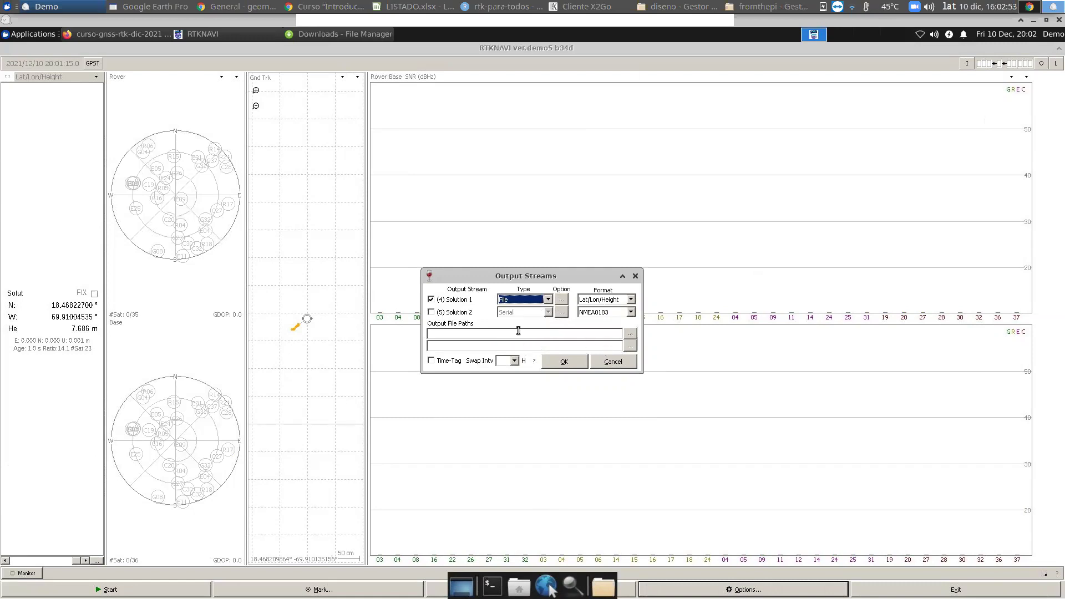
left_click(557, 333)
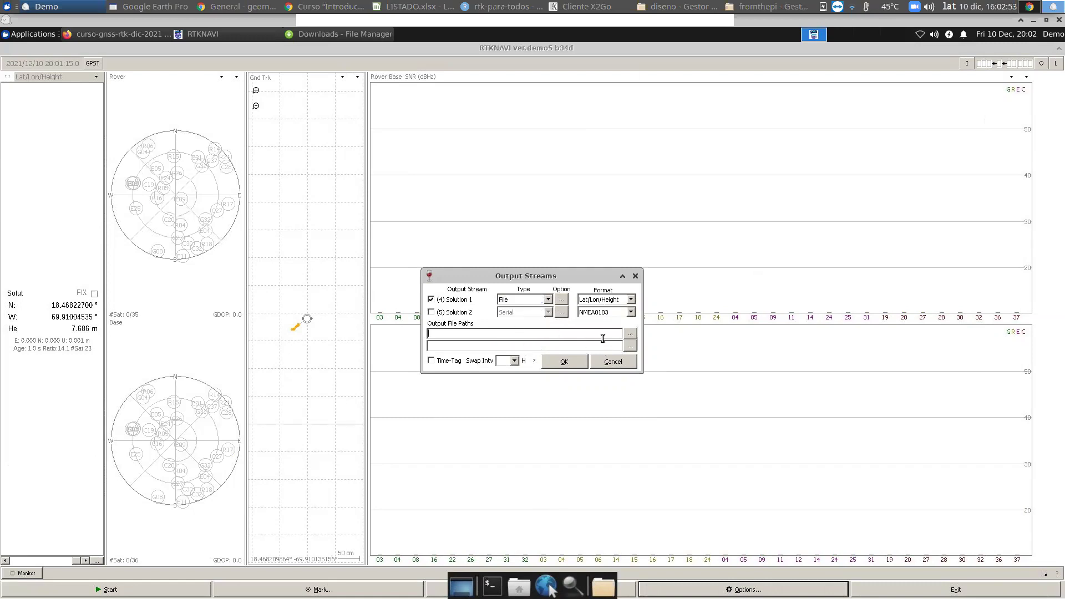
left_click(631, 300)
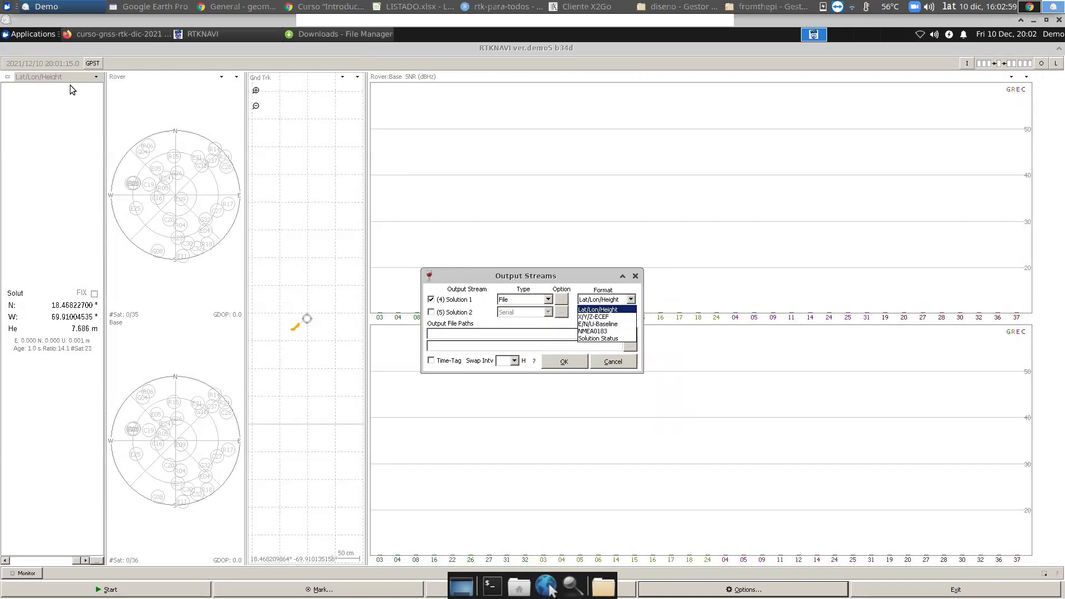
left_click(602, 310)
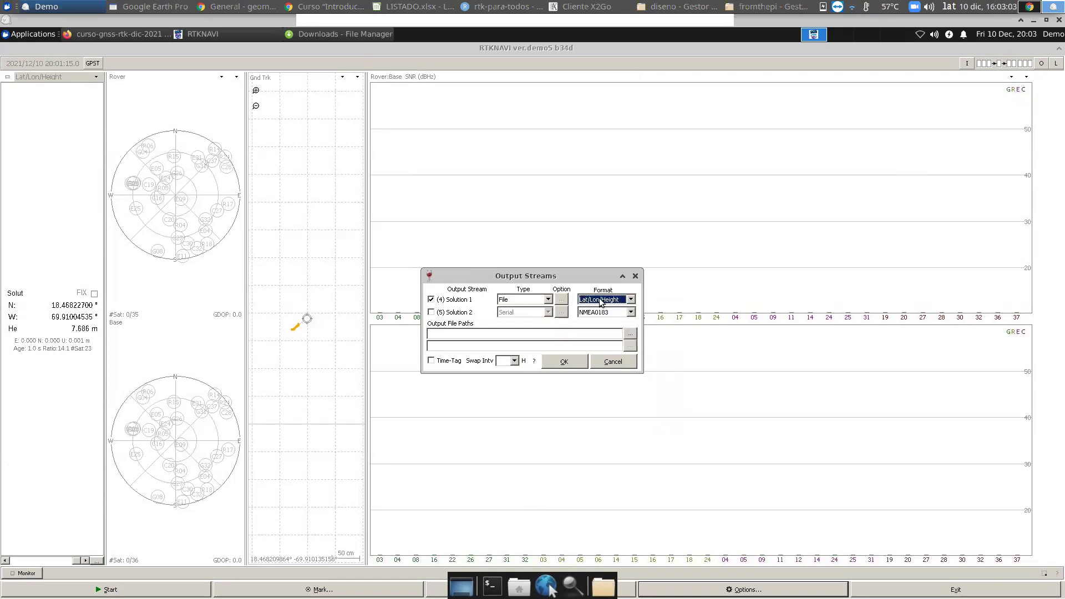
left_click(630, 333)
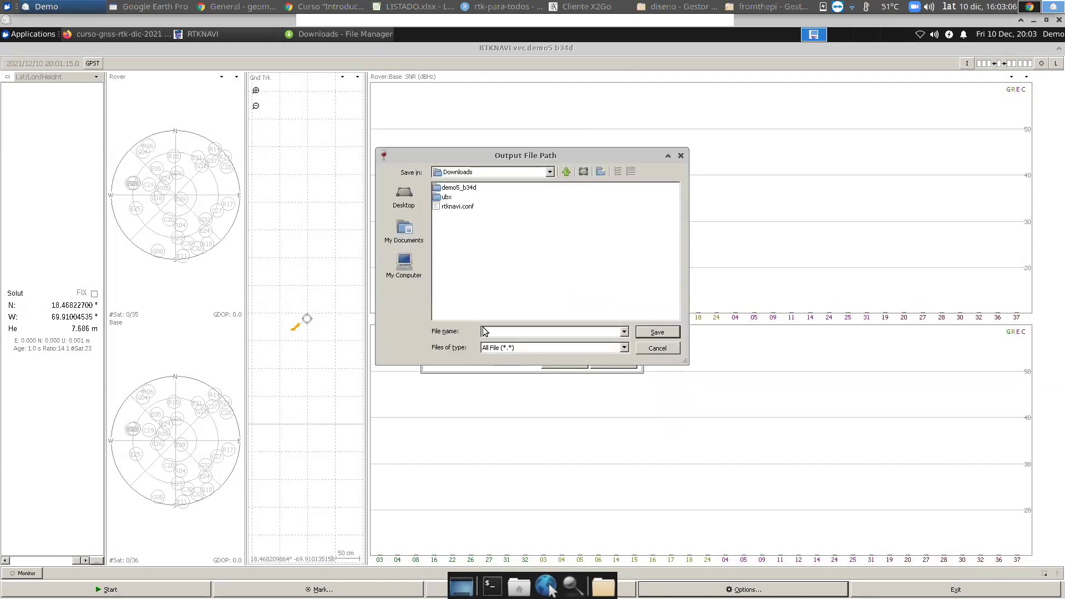
type("test.pos")
key("Return")
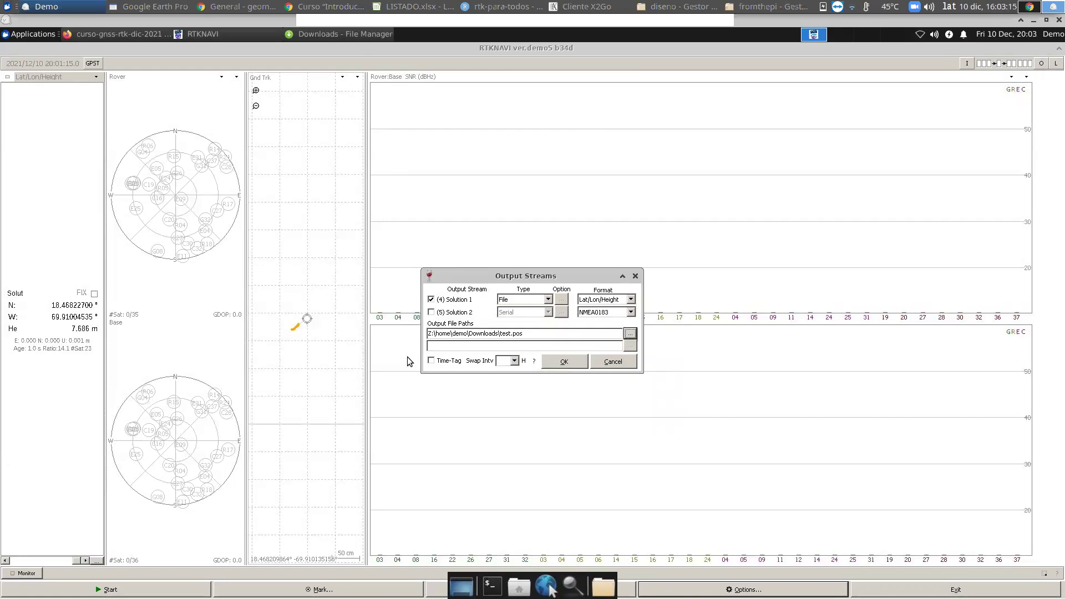
left_click(573, 364)
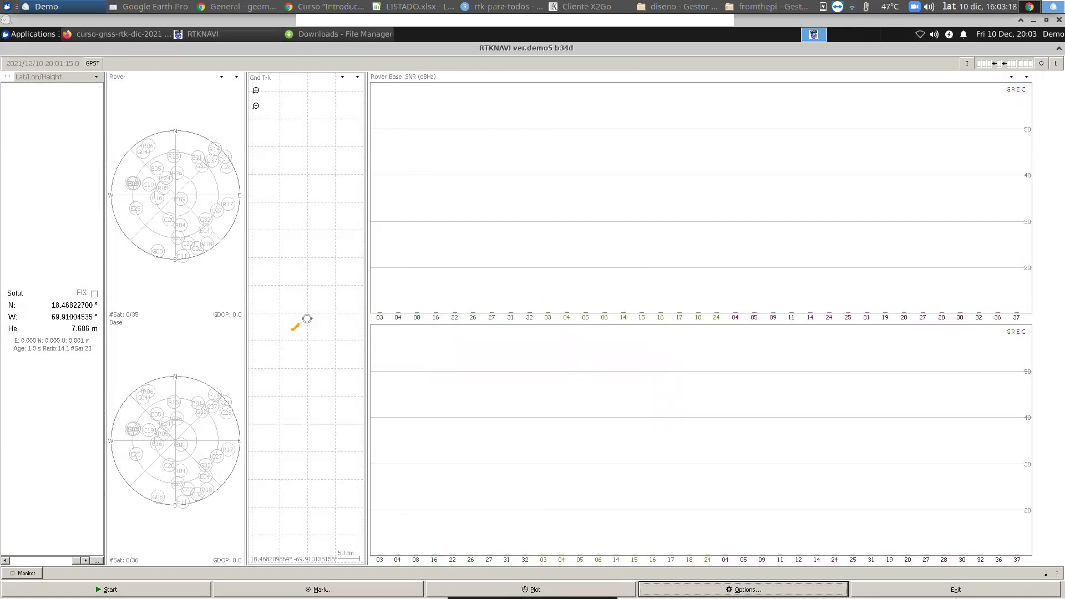
Start real-time positioning and bring up the Downloads folder showing test.pos
left_click(143, 587)
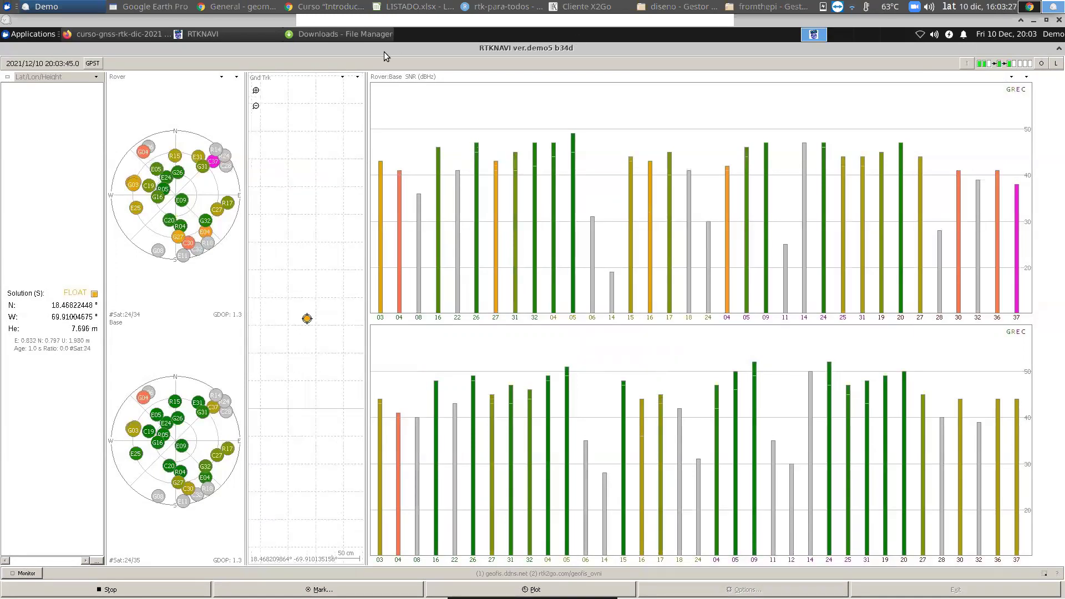
left_click(345, 35)
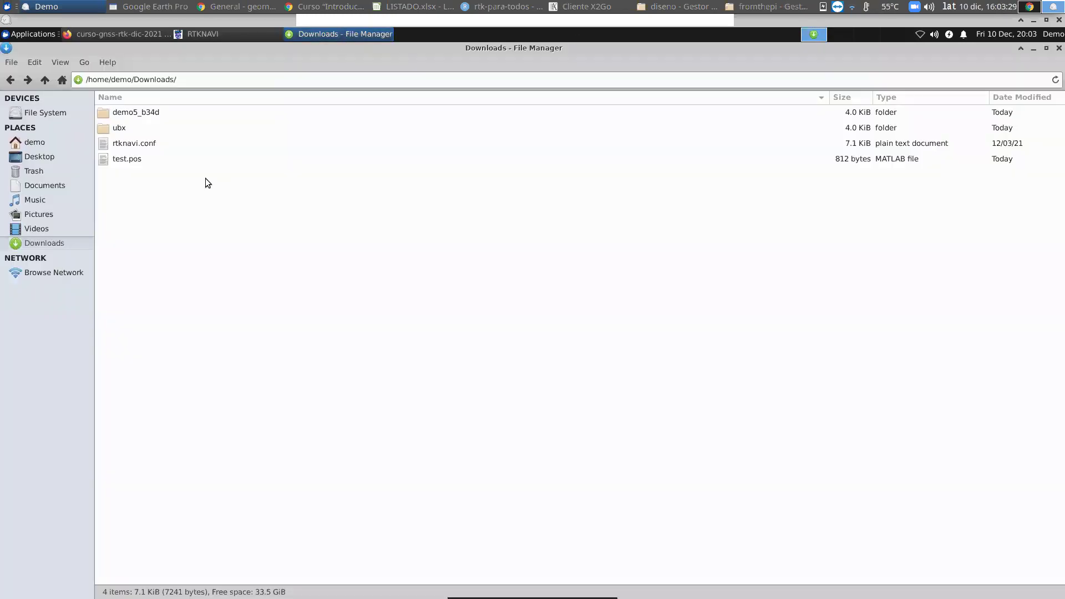
Check test.pos's growing size, then return to RTKNAVI showing a FIX solution
left_click(167, 157)
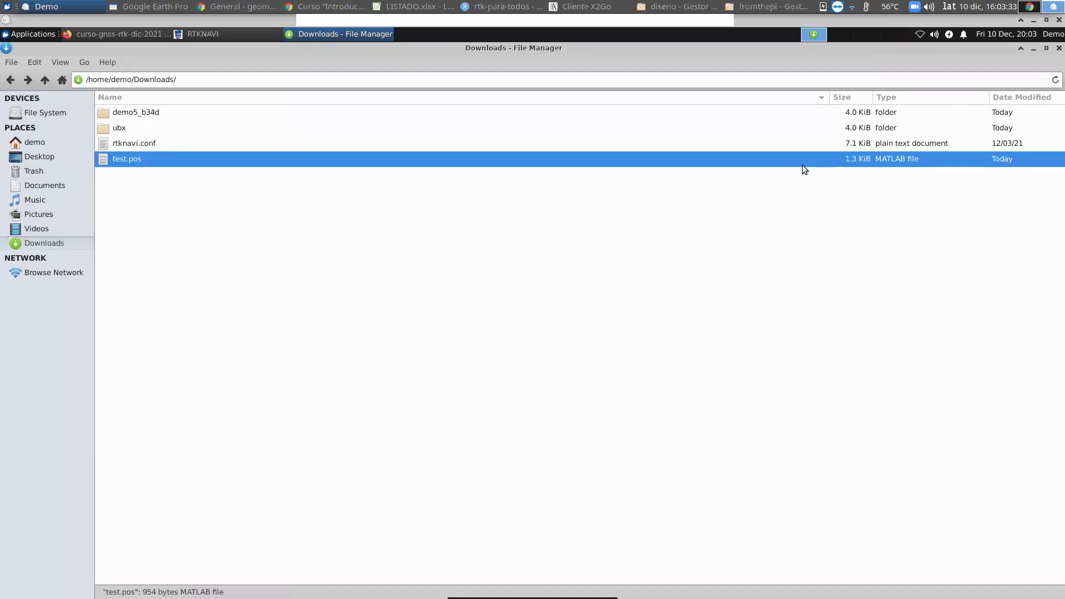
left_click(206, 32)
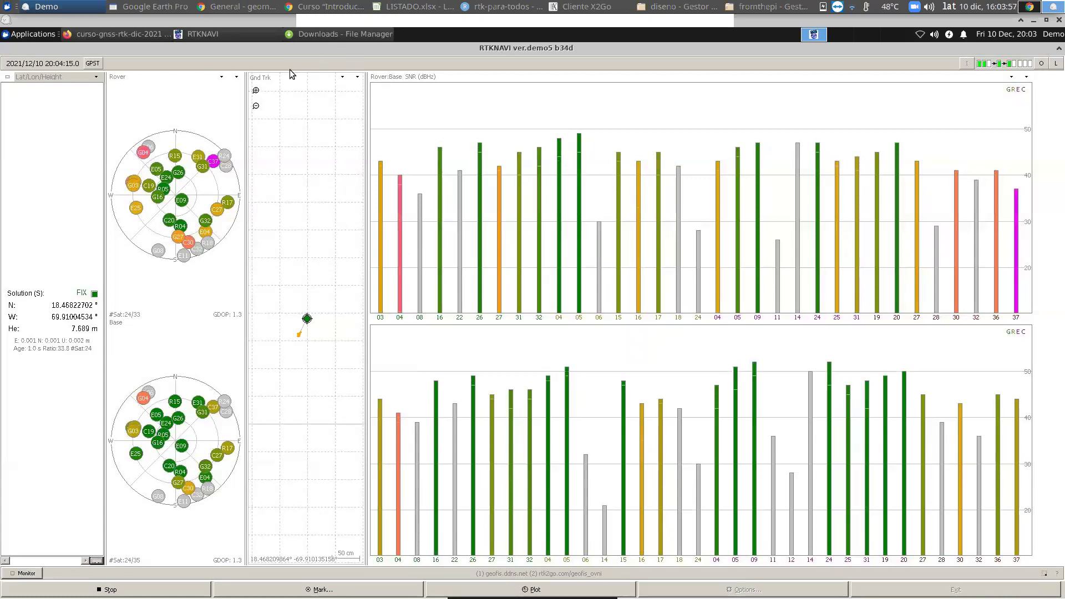
Stop RTKNAVI positioning and logging, then view test.pos at 10.4 KiB in Downloads
left_click(302, 37)
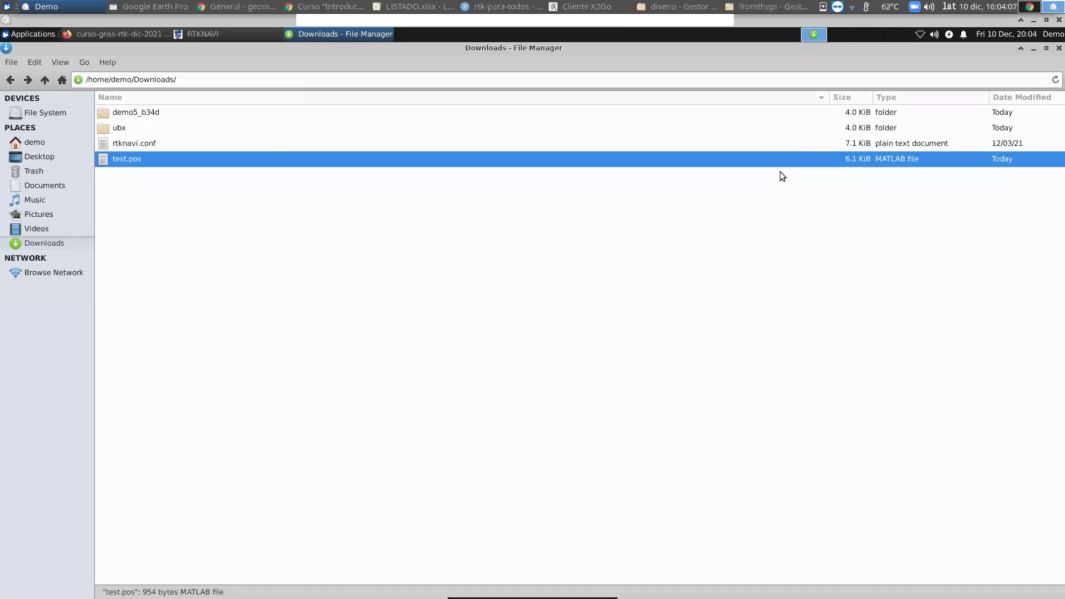
left_click(235, 35)
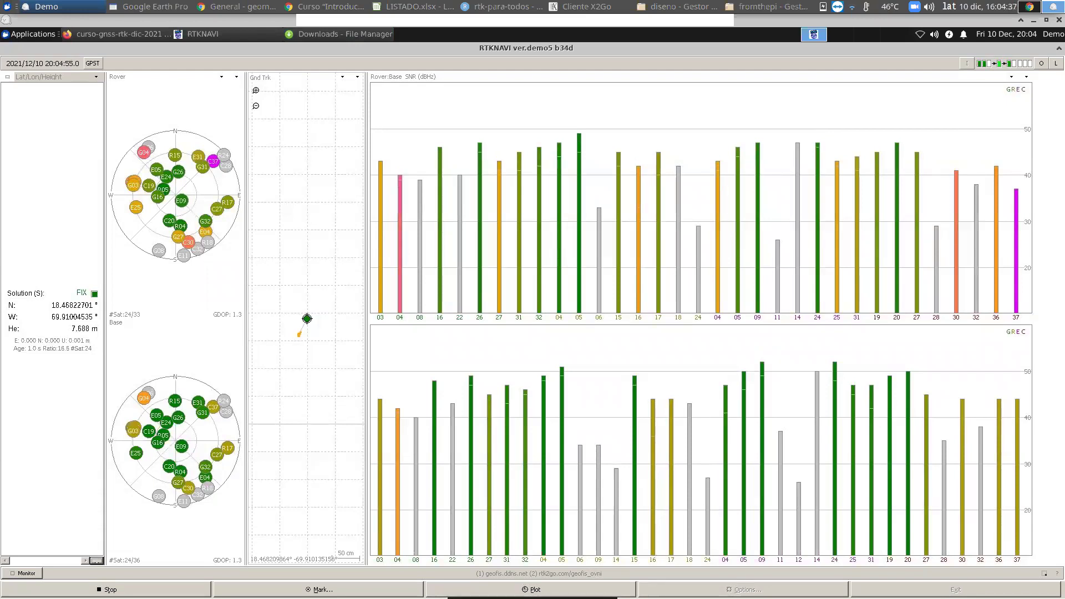
left_click(106, 589)
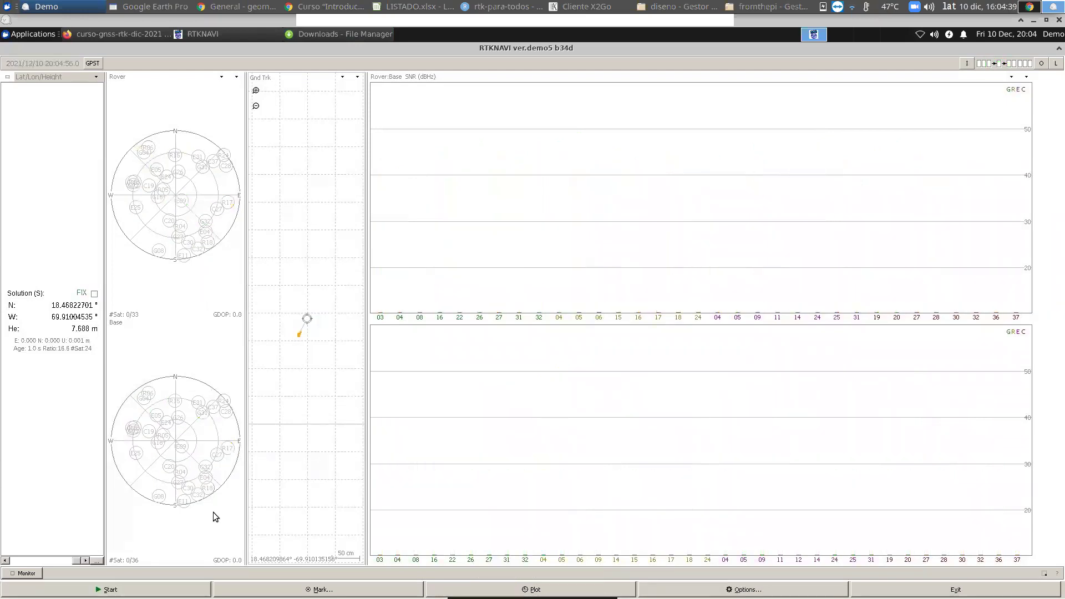
left_click(327, 34)
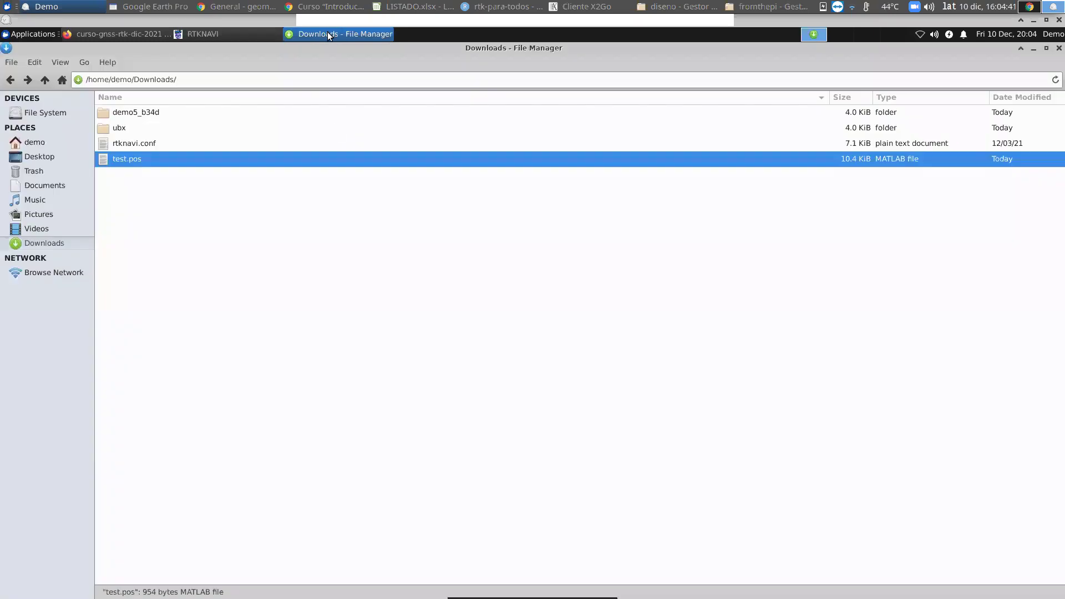
Open test.pos in Notepad and maximize the window
right_click(258, 160)
left_click(311, 166)
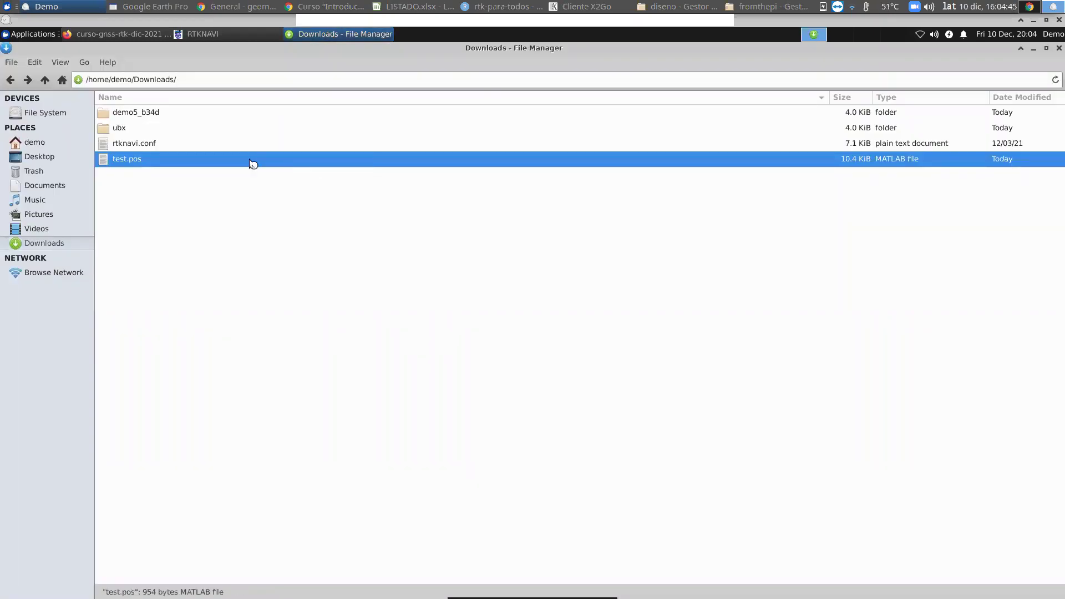
left_click(536, 52)
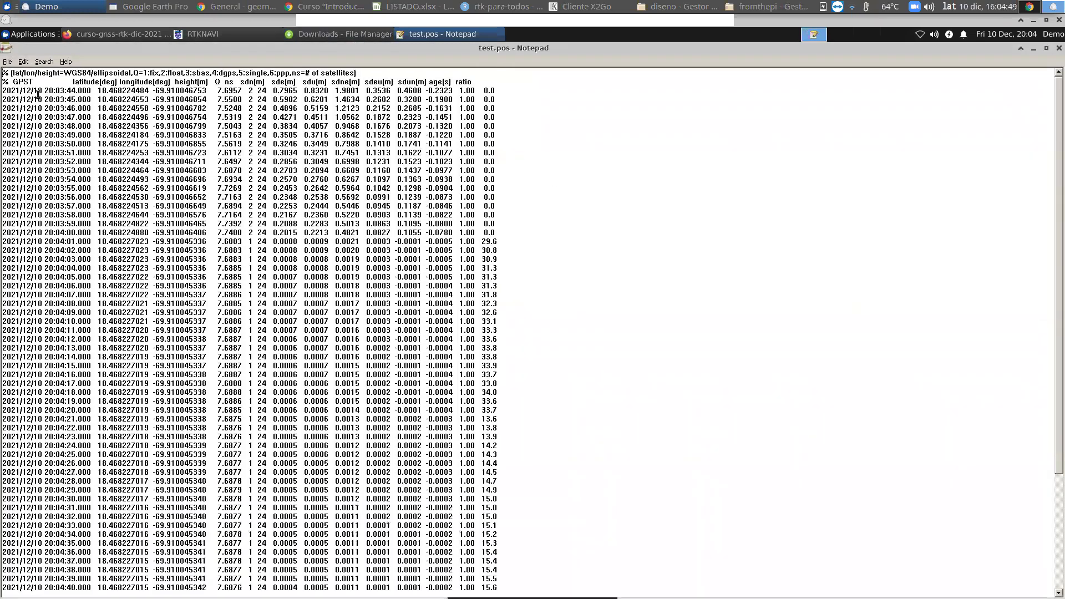
Change Notepad's font size to 12, then to 18
left_click(47, 65)
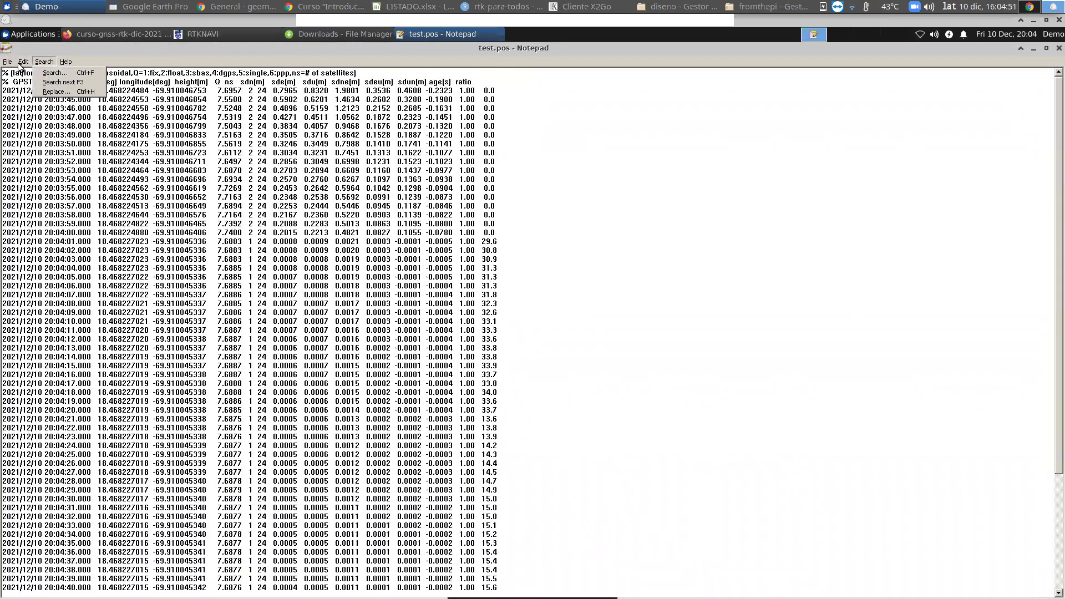
mouse_move(21, 64)
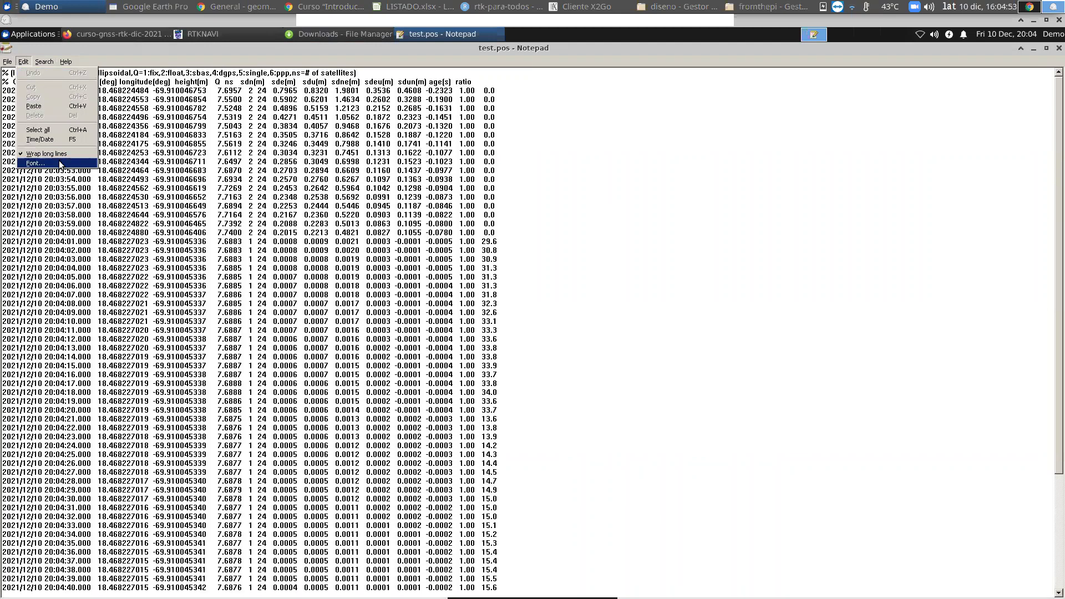
left_click(37, 163)
left_click(175, 134)
type("12")
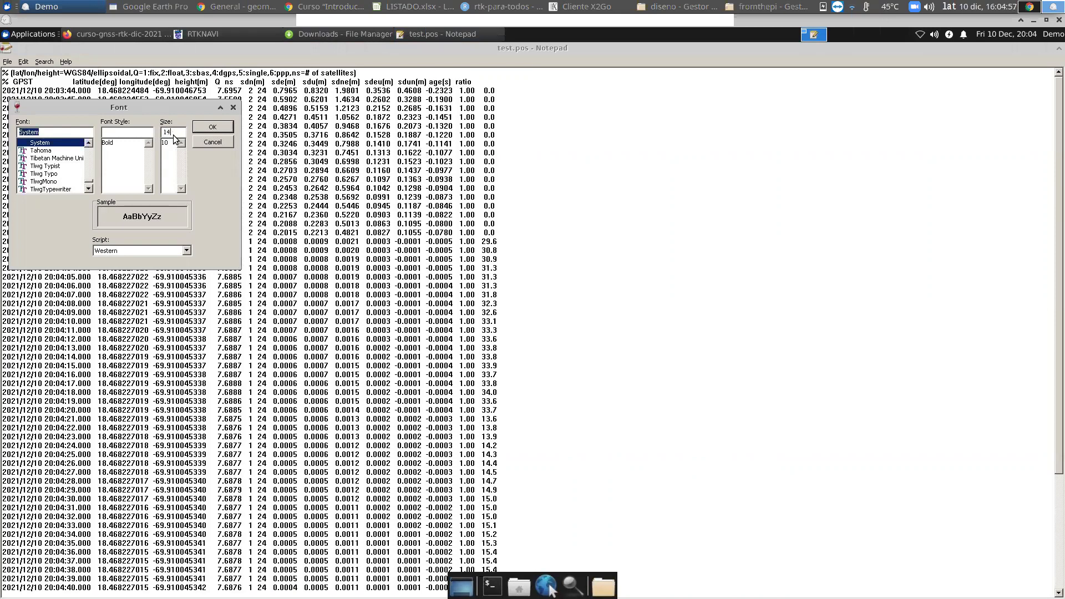
key("Return")
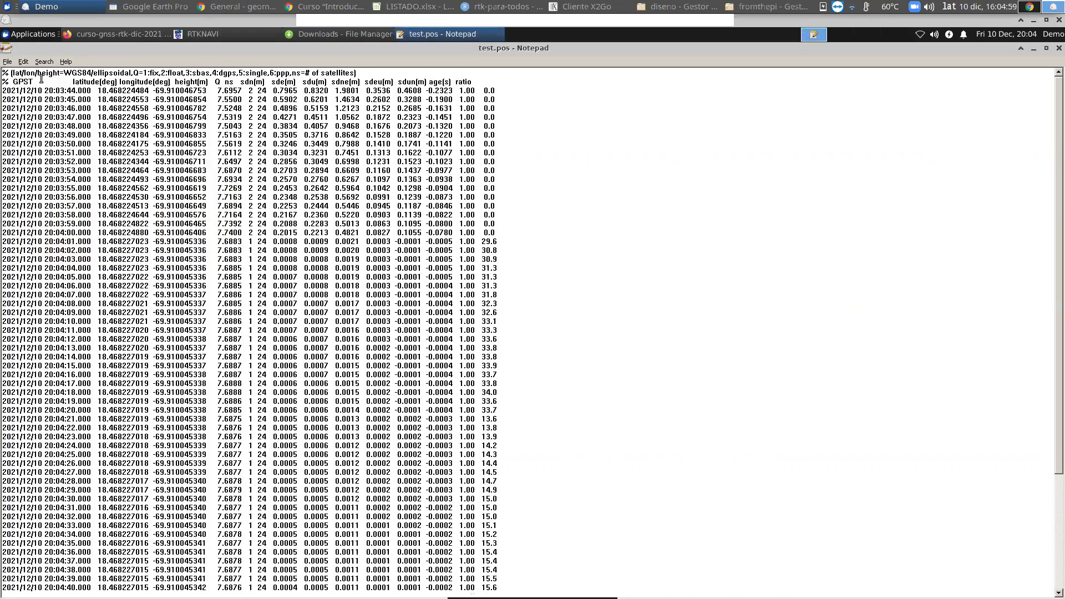
left_click(24, 62)
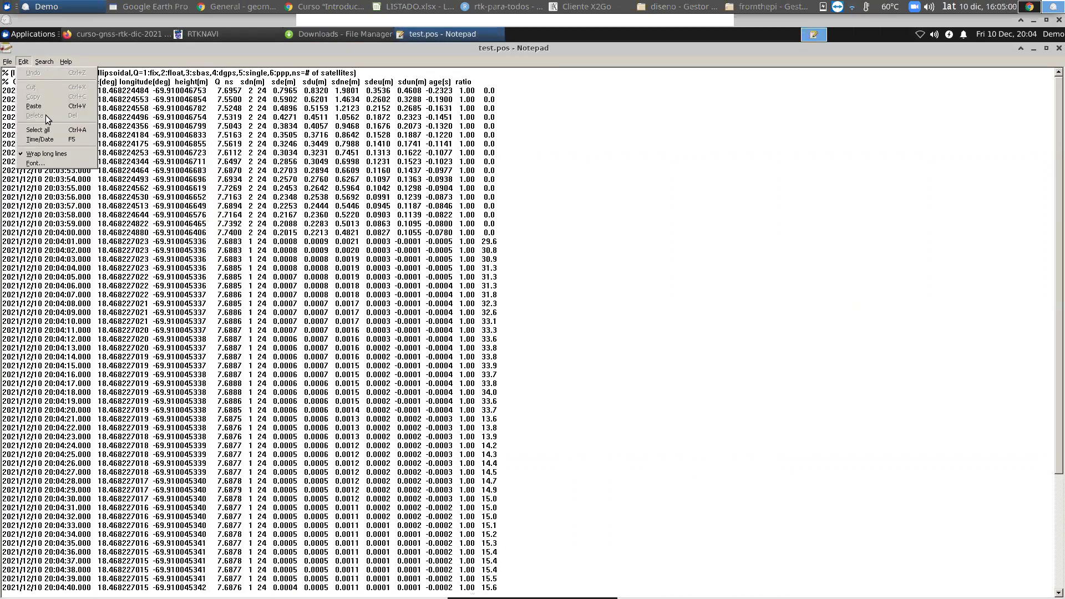
left_click(61, 167)
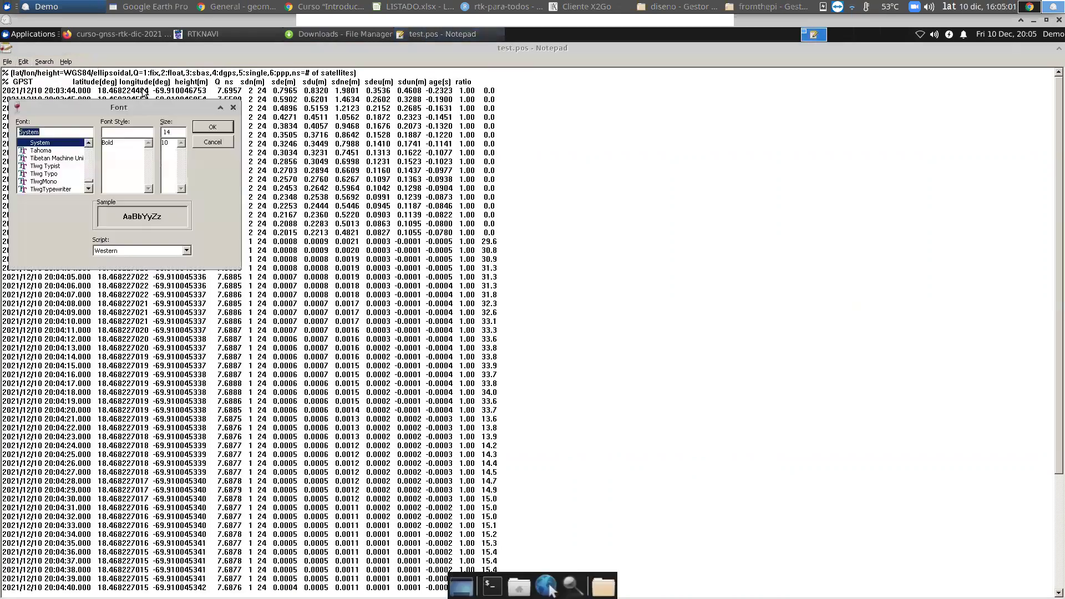
left_click(174, 132)
type("18")
left_click(206, 128)
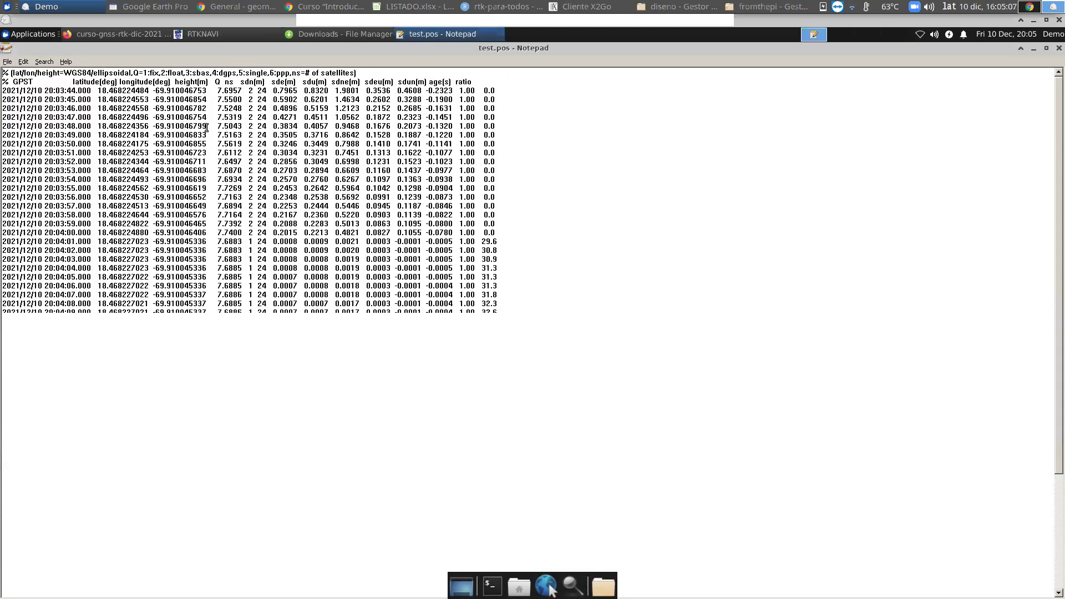
Set the Notepad font to Tahoma at size 18
left_click(25, 62)
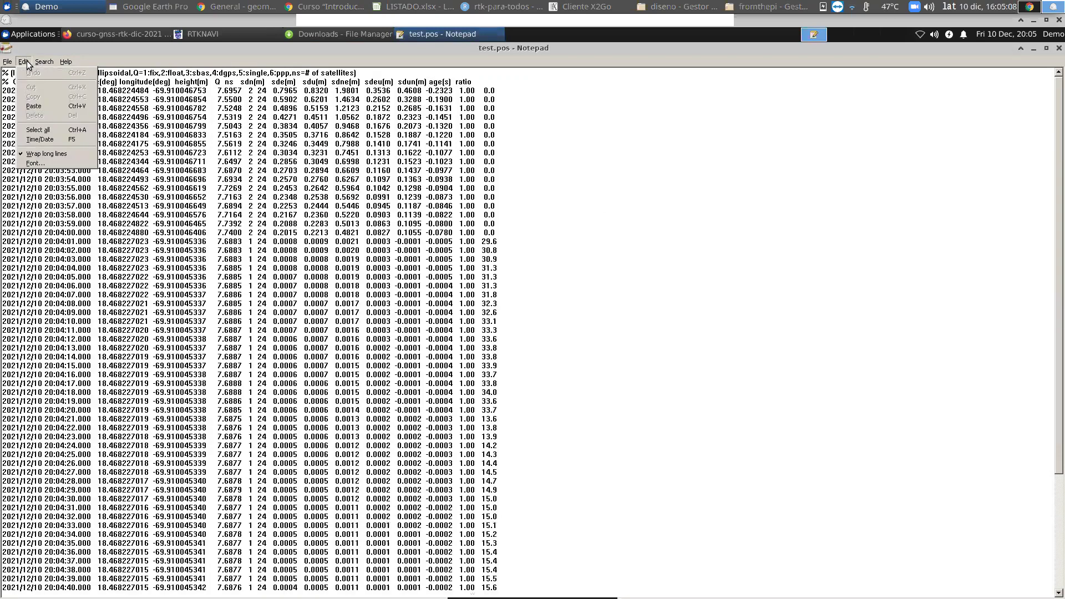
left_click(51, 164)
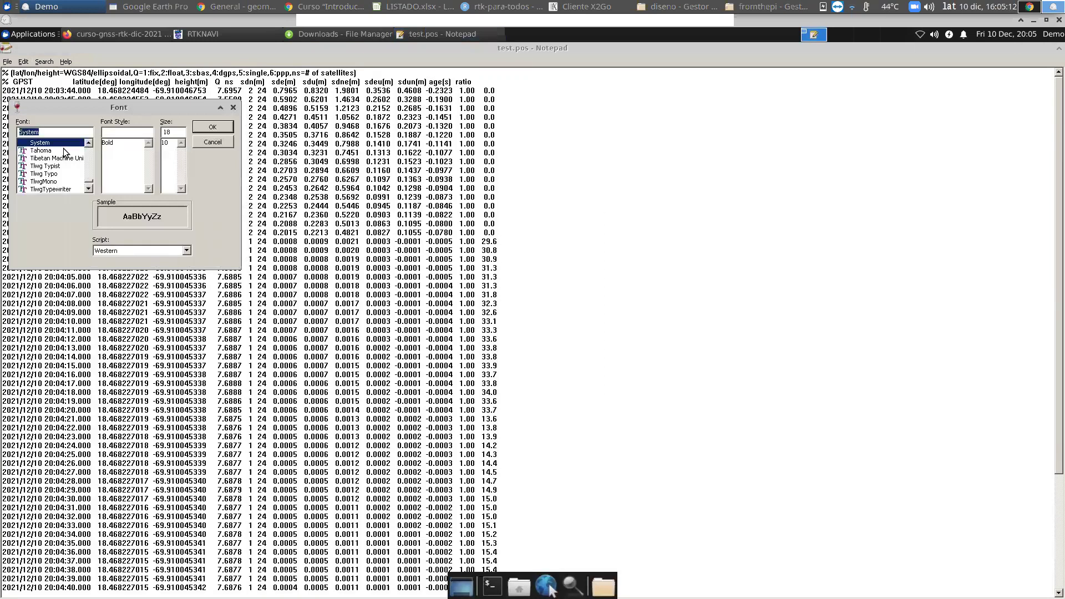
left_click(63, 149)
left_click(166, 189)
scroll(167, 188, "down", 2)
left_click(165, 166)
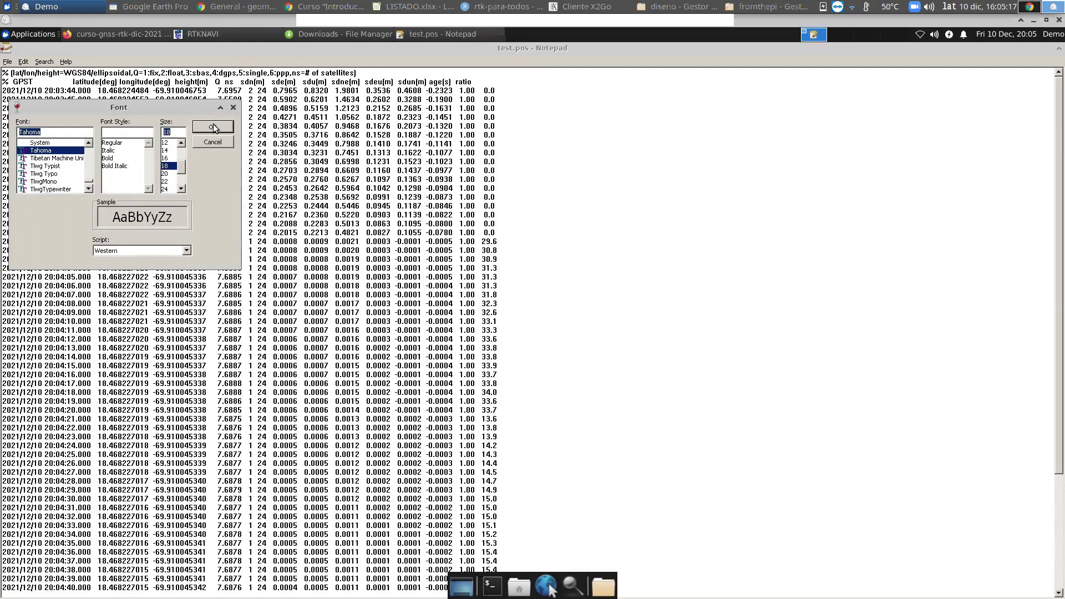
left_click(213, 126)
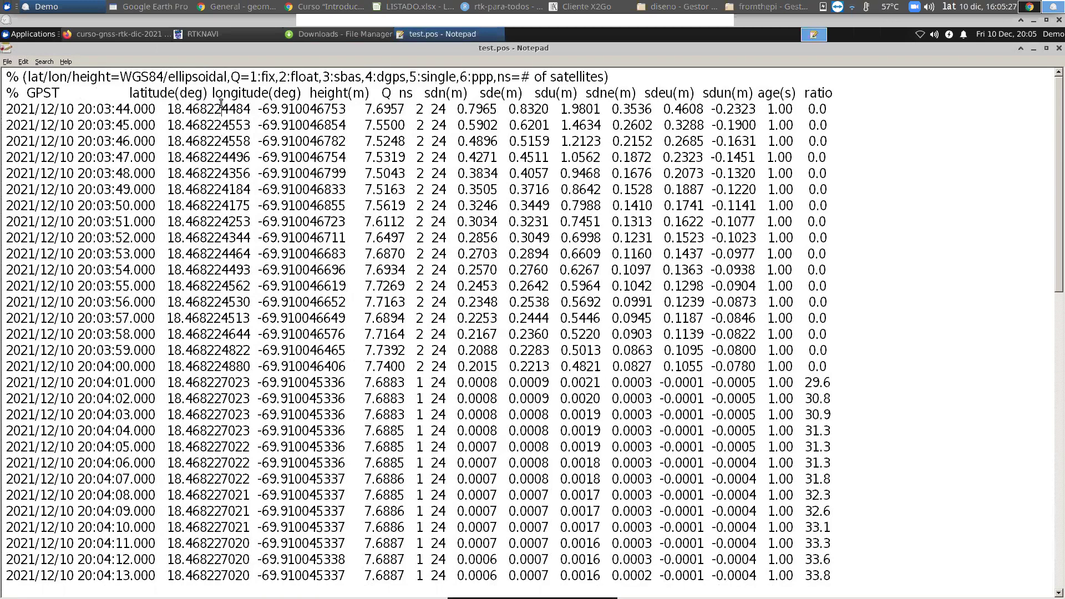
Highlight the first longitude and the 7.6957 height, and scroll through the later fixed records
double_click(295, 104)
left_click(382, 106)
left_click_drag(366, 108, 401, 105)
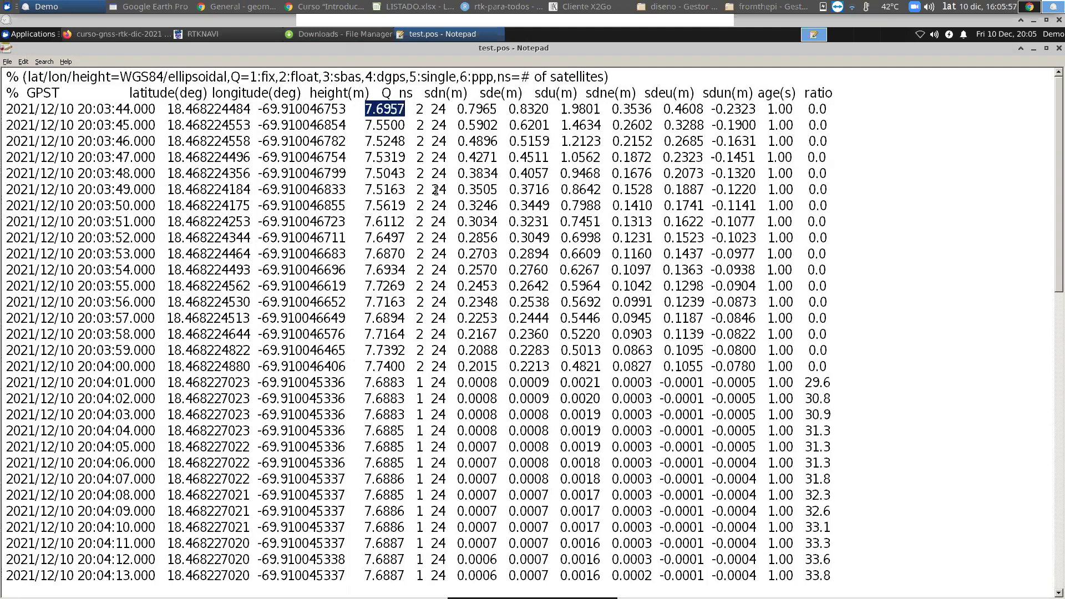
scroll(594, 253, "down", 1)
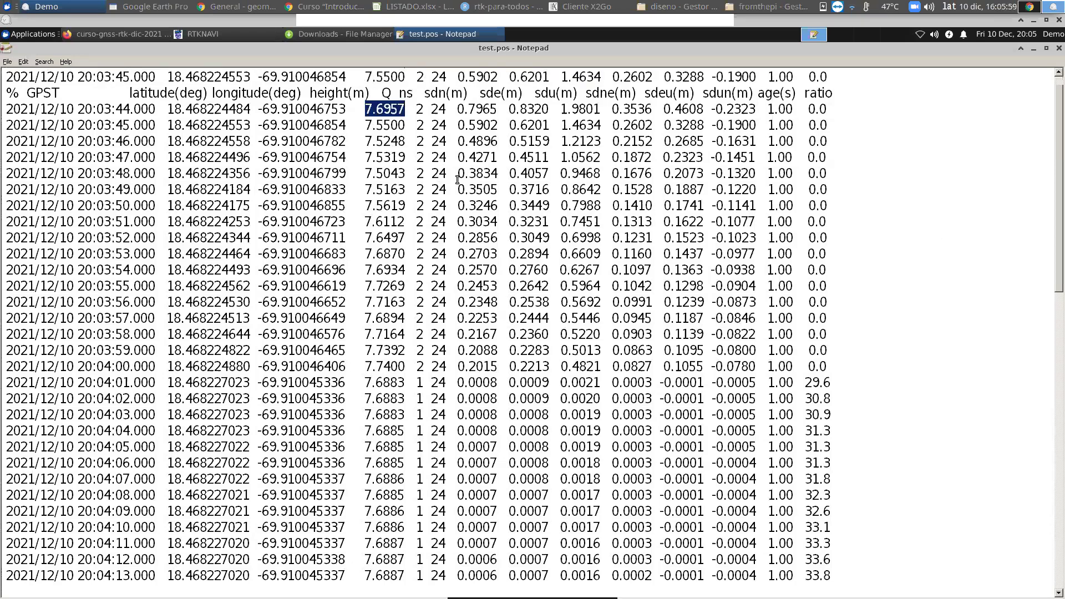
left_click(1058, 361)
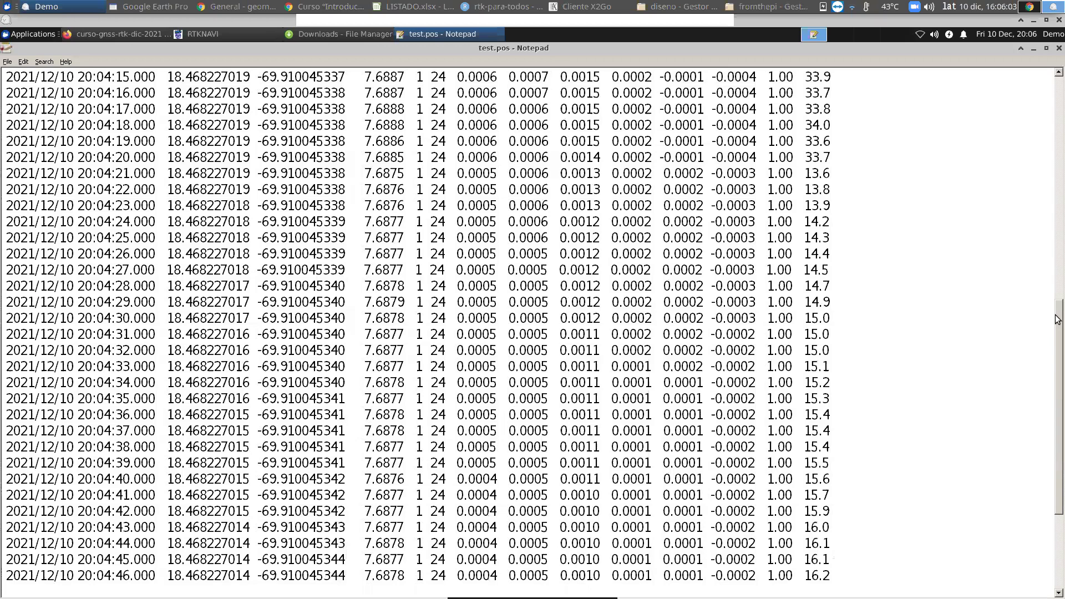
left_click(1058, 213)
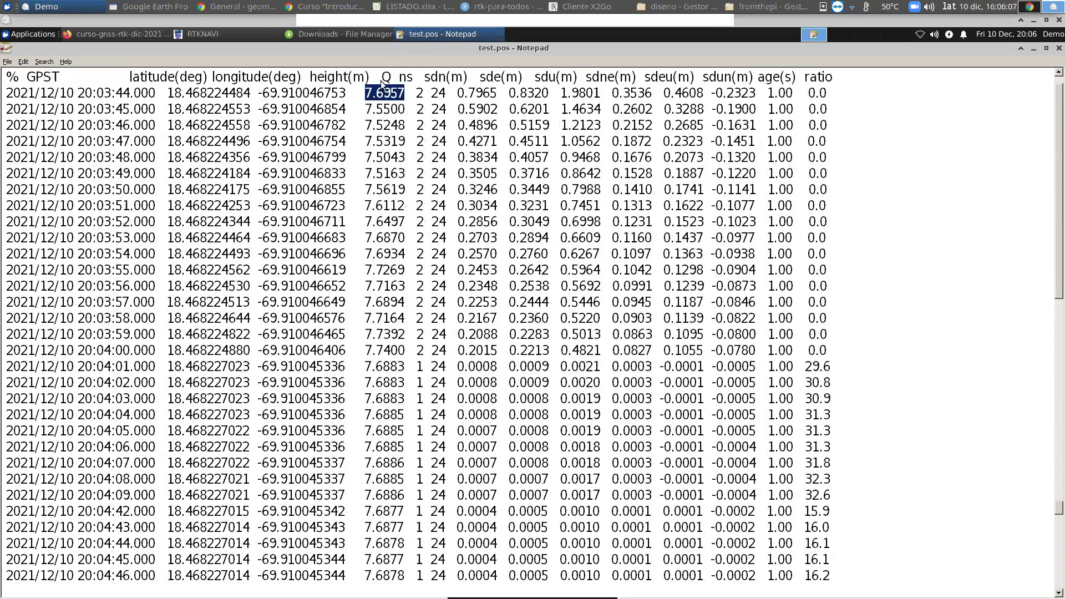
Reduce the Notepad font to size 12 so more solution rows fit
left_click(18, 63)
left_click(55, 170)
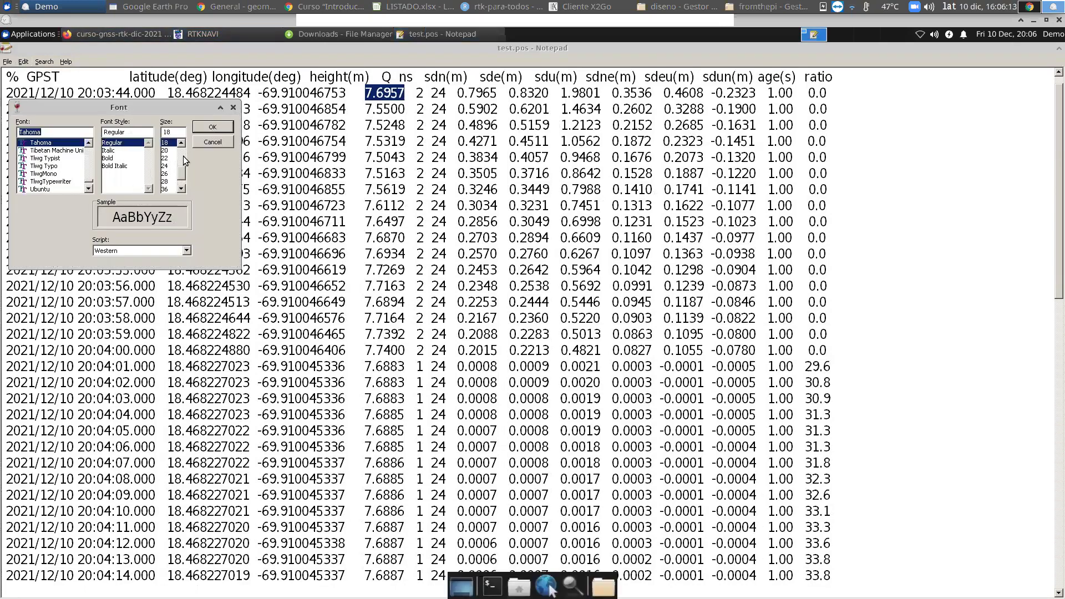
scroll(171, 167, "up", 3)
left_click(165, 174)
left_click(211, 127)
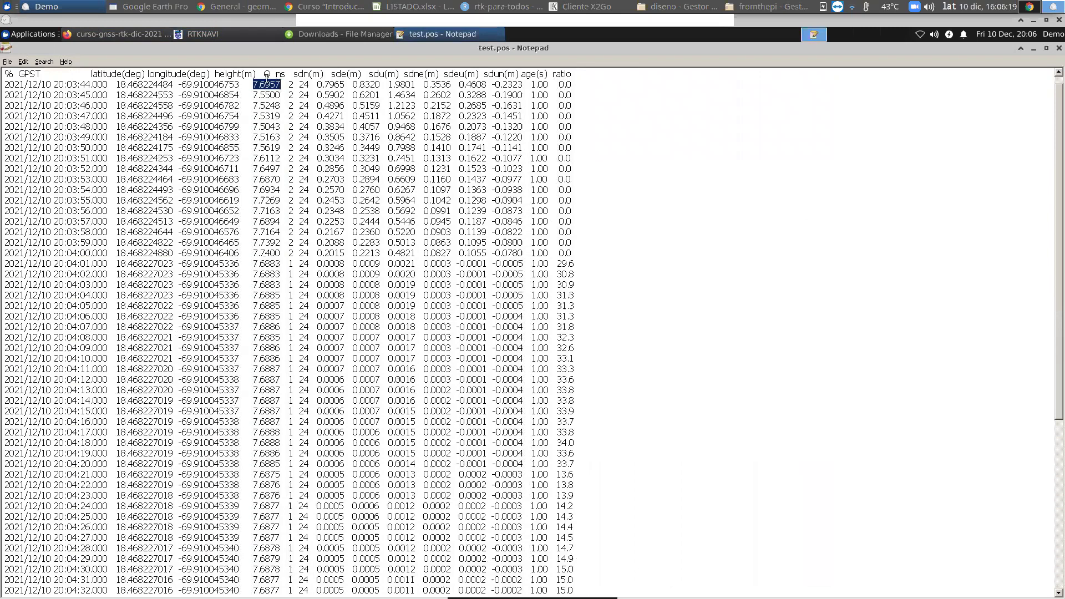
left_click(7, 48)
Close Notepad and open test.pos in LibreOffice Calc via Open With Other Application
left_click(63, 214)
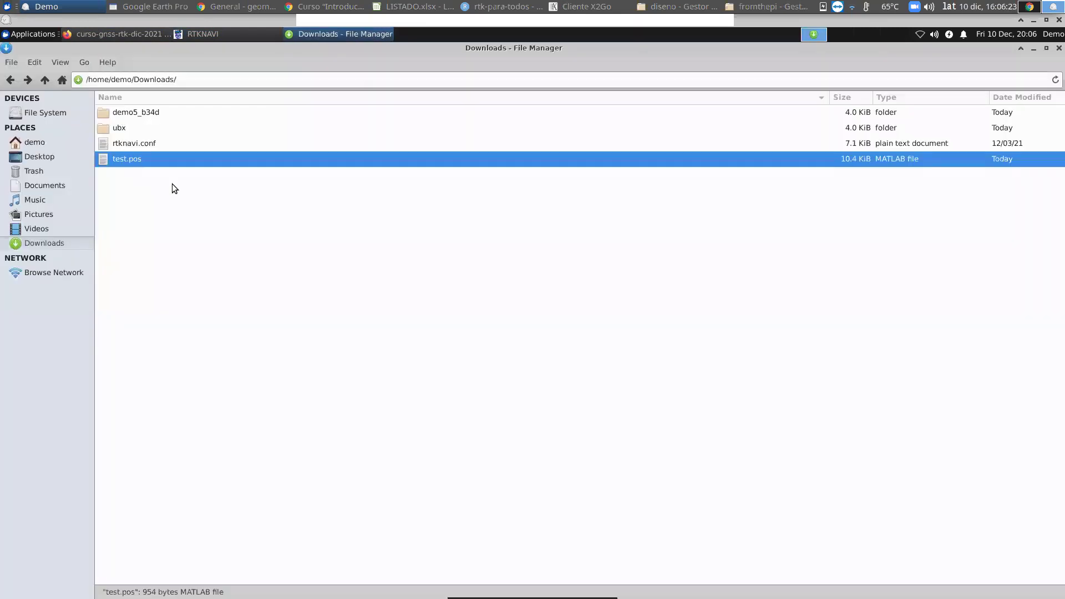
right_click(167, 161)
mouse_move(191, 187)
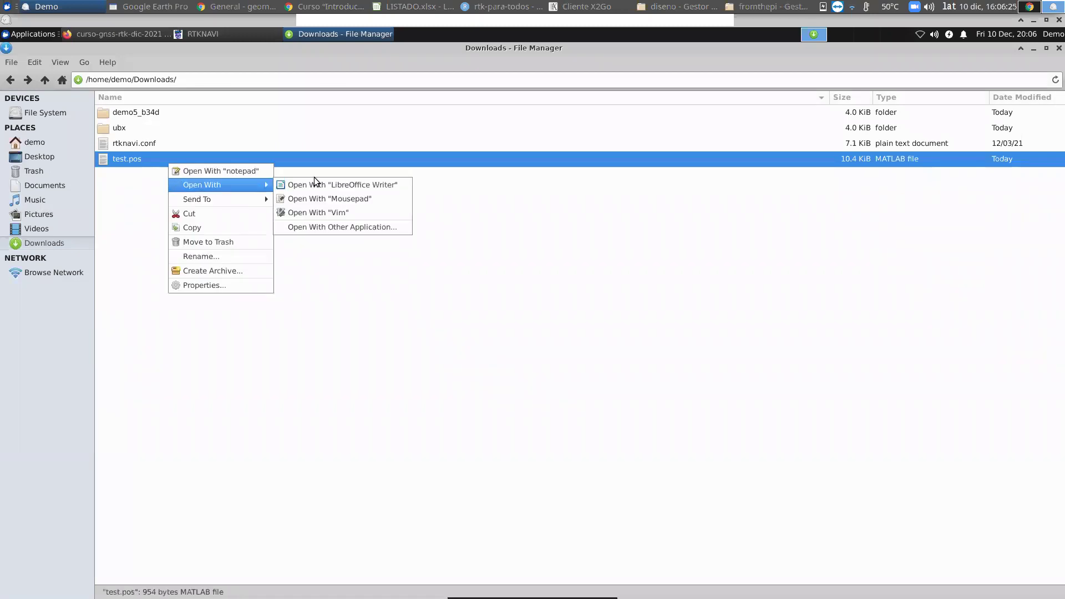
mouse_move(226, 184)
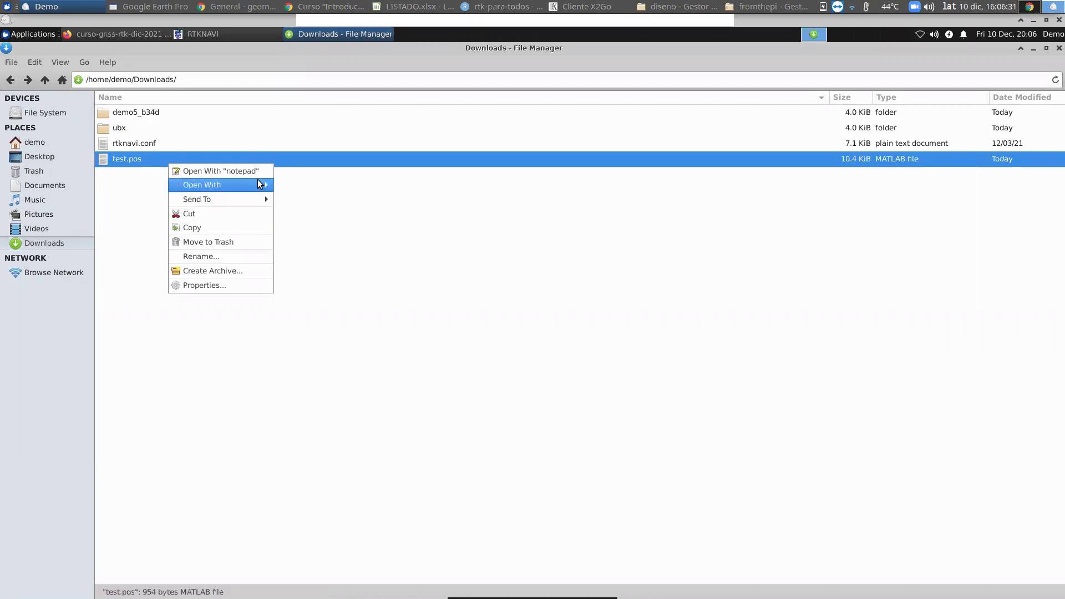
left_click(304, 228)
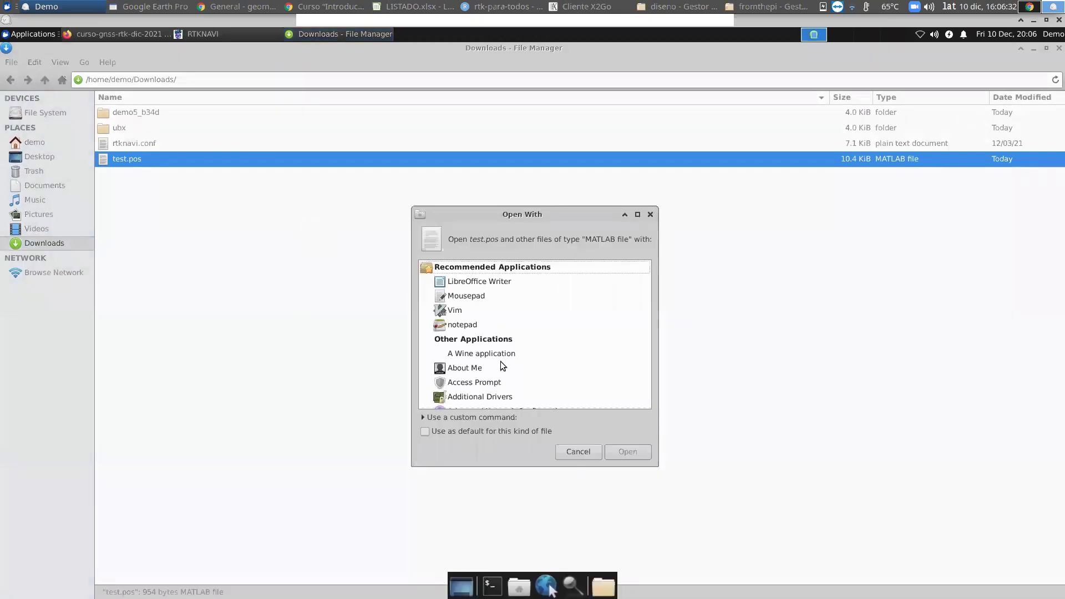
scroll(500, 361, "down", 8)
scroll(500, 361, "down", 10)
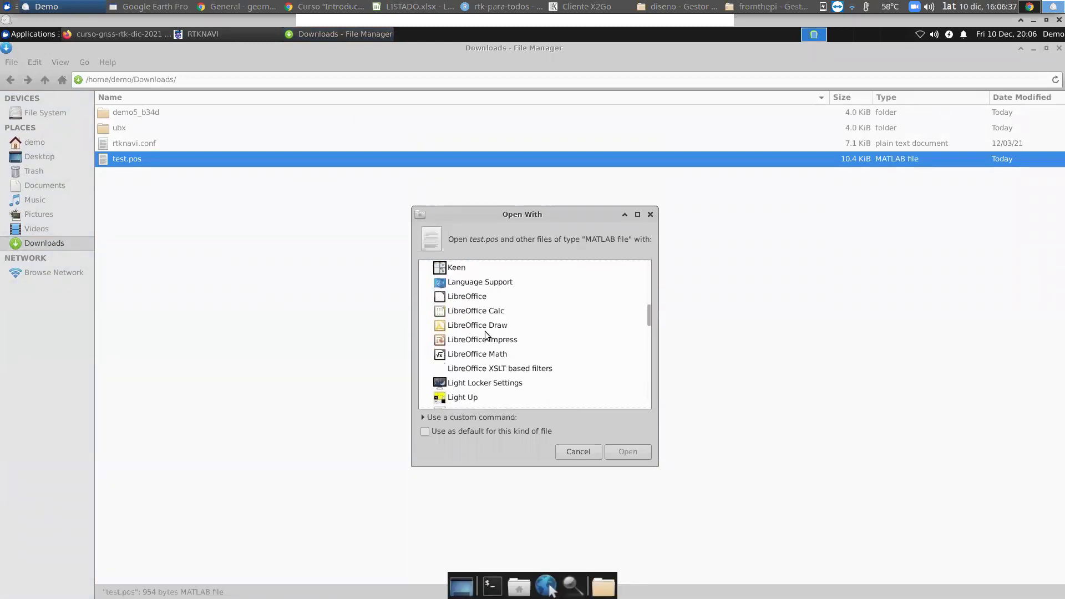
left_click(494, 314)
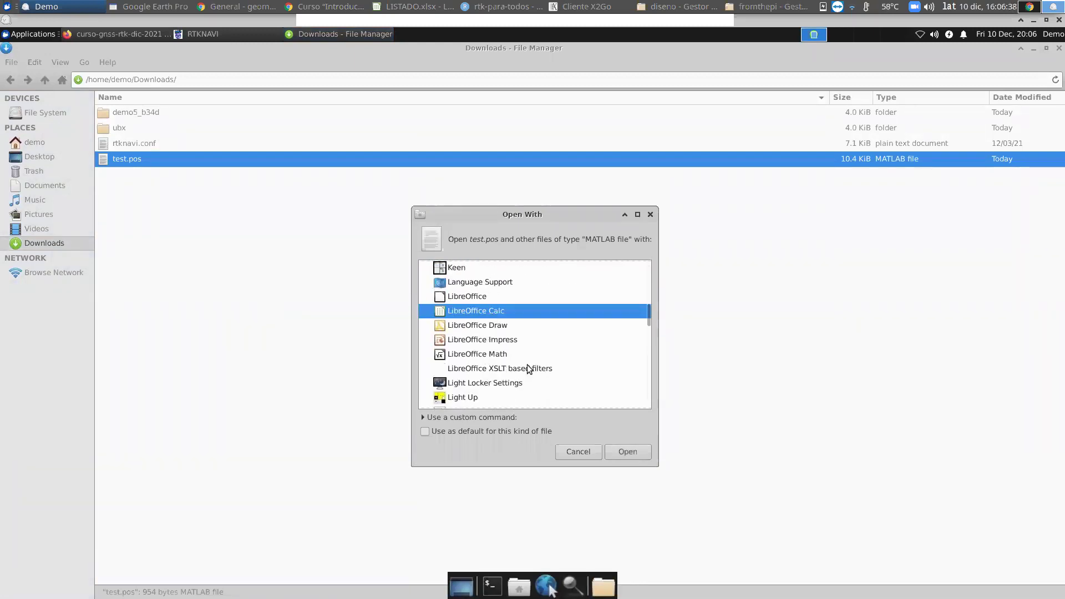
left_click(625, 454)
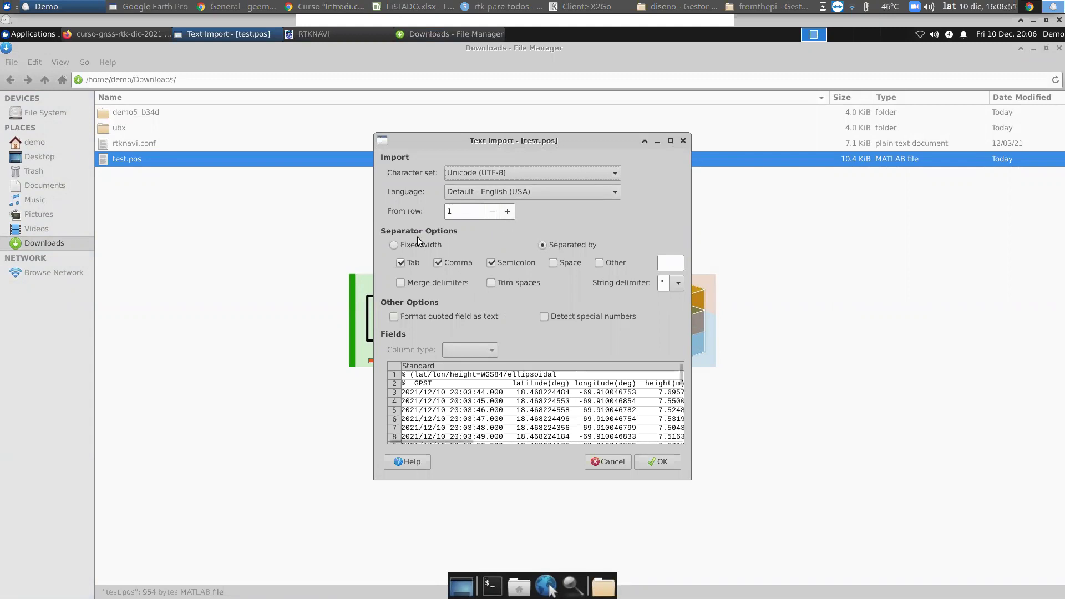
Split the import on spaces only, not Tab or Comma, merging repeated delimiters
left_click(406, 261)
left_click(447, 260)
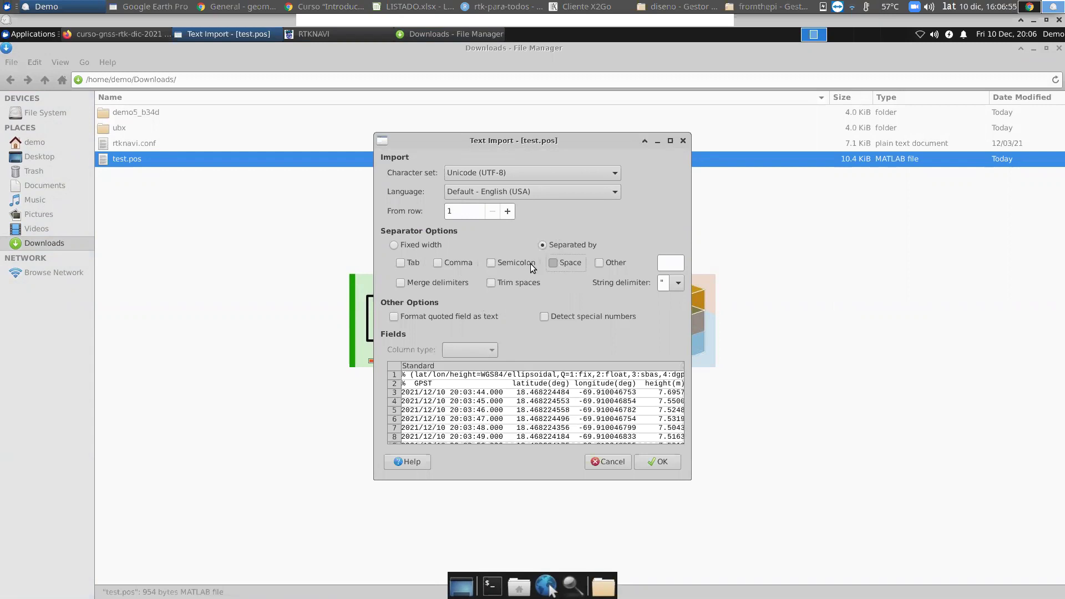
key("space")
left_click(422, 279)
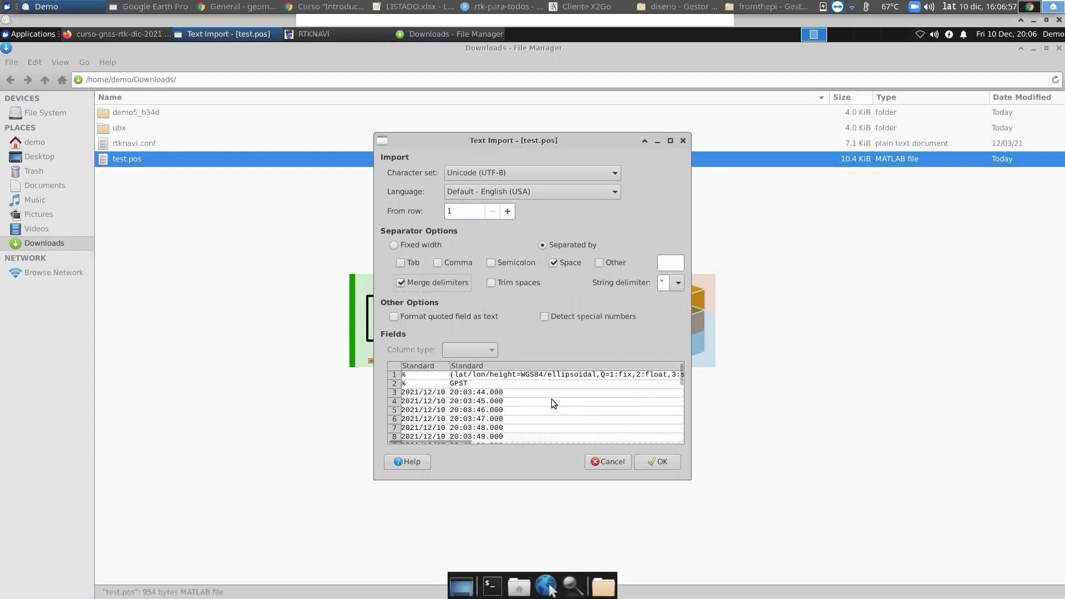
left_click(671, 140)
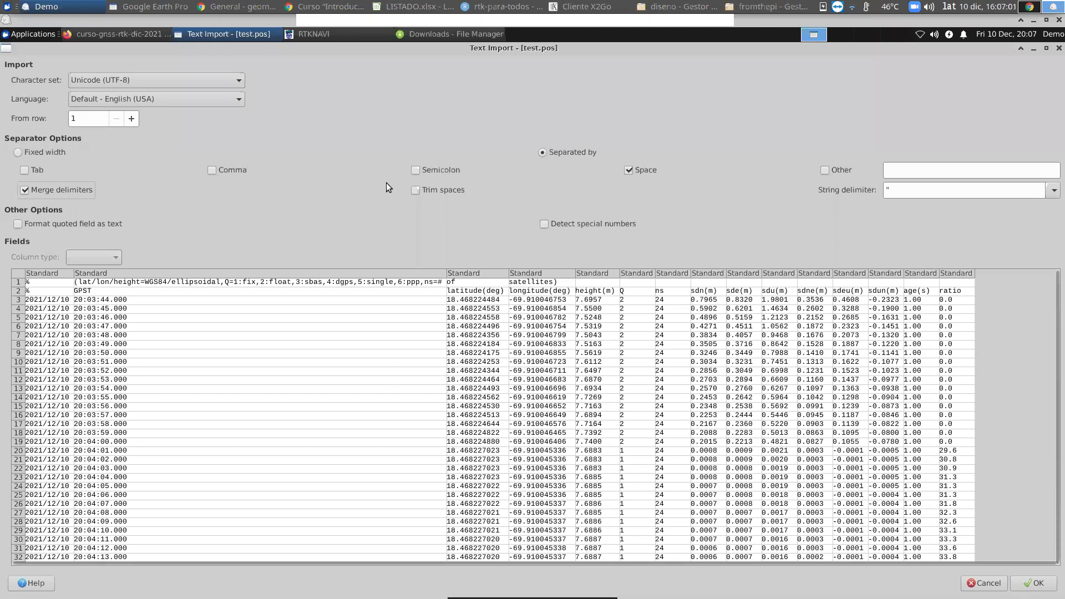
Start the import from row 2 and load test.pos into the sheet
left_click(131, 118)
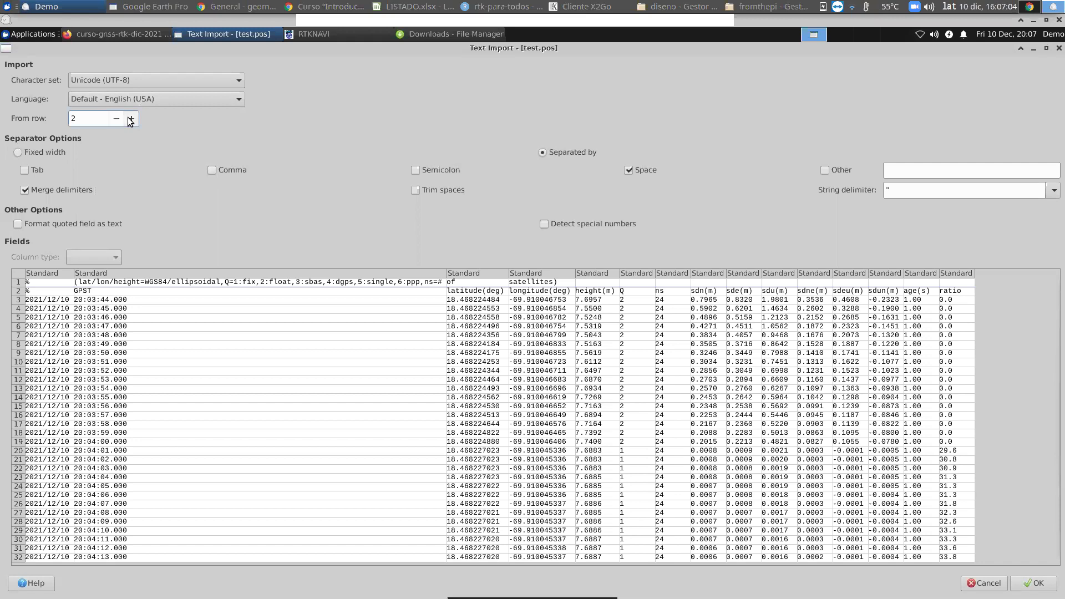
left_click(131, 119)
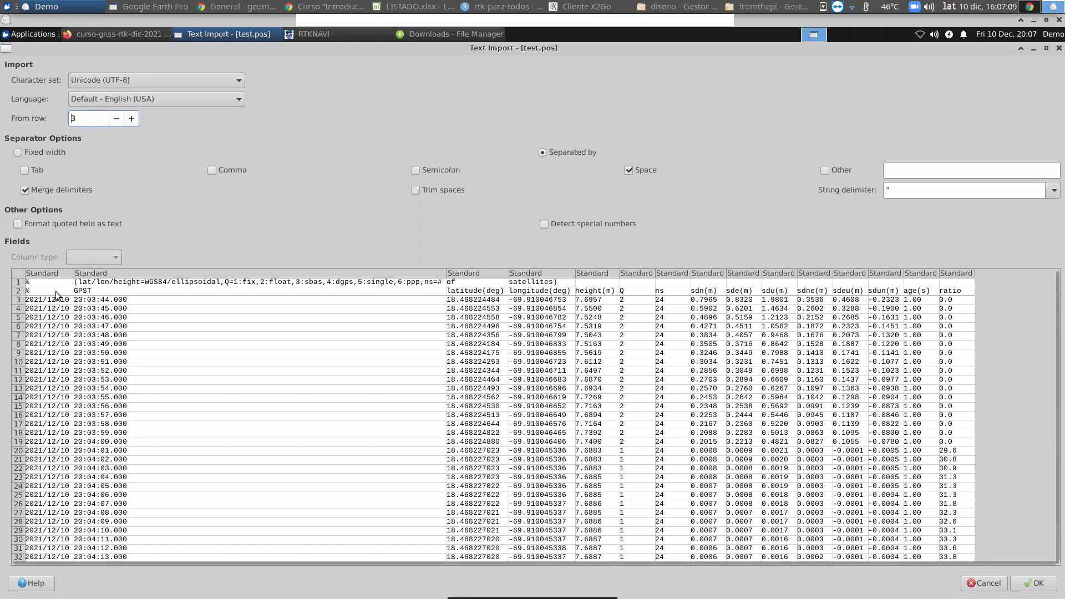
left_click(117, 119)
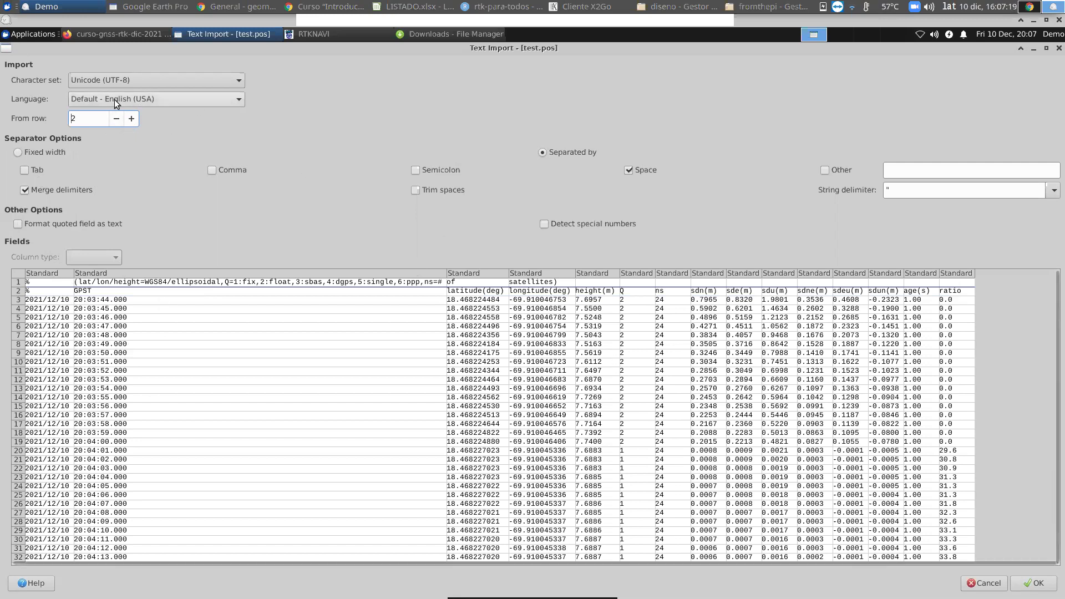
left_click(132, 117)
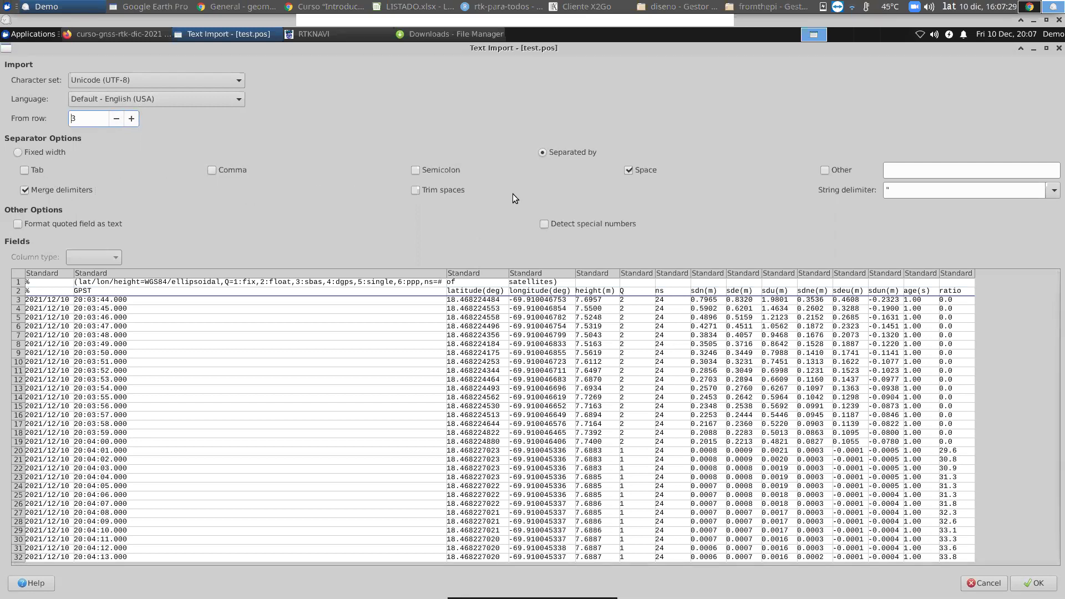
double_click(458, 48)
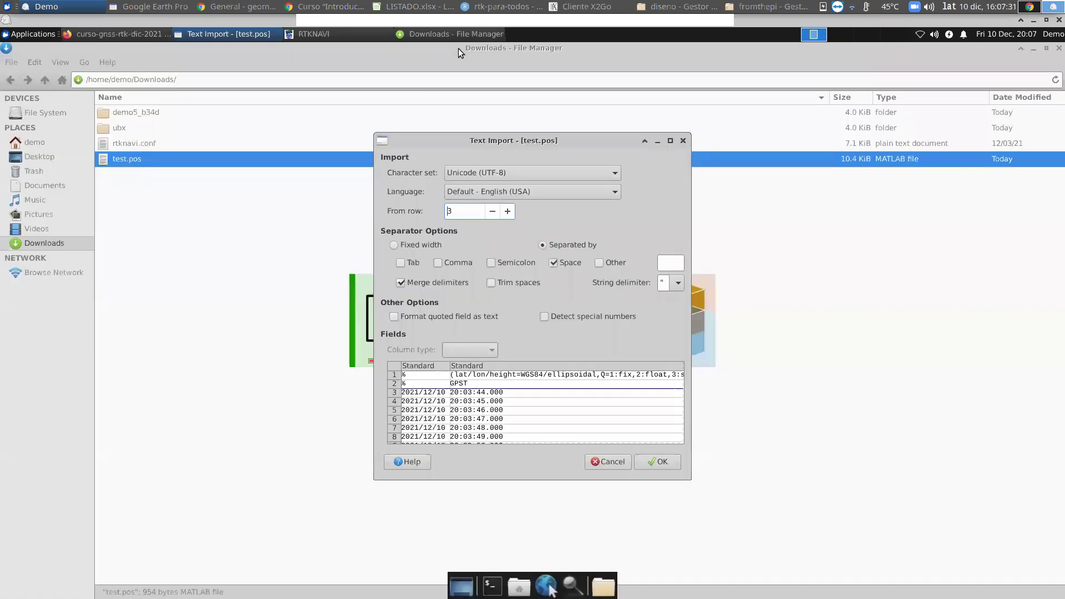
left_click(477, 312)
left_click(477, 312)
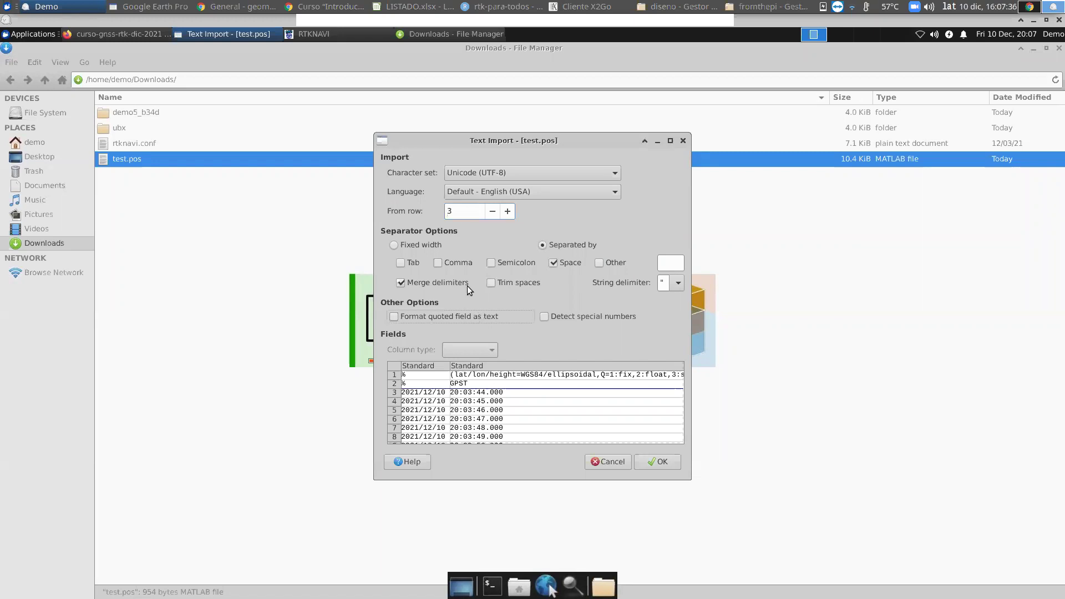
left_click(670, 141)
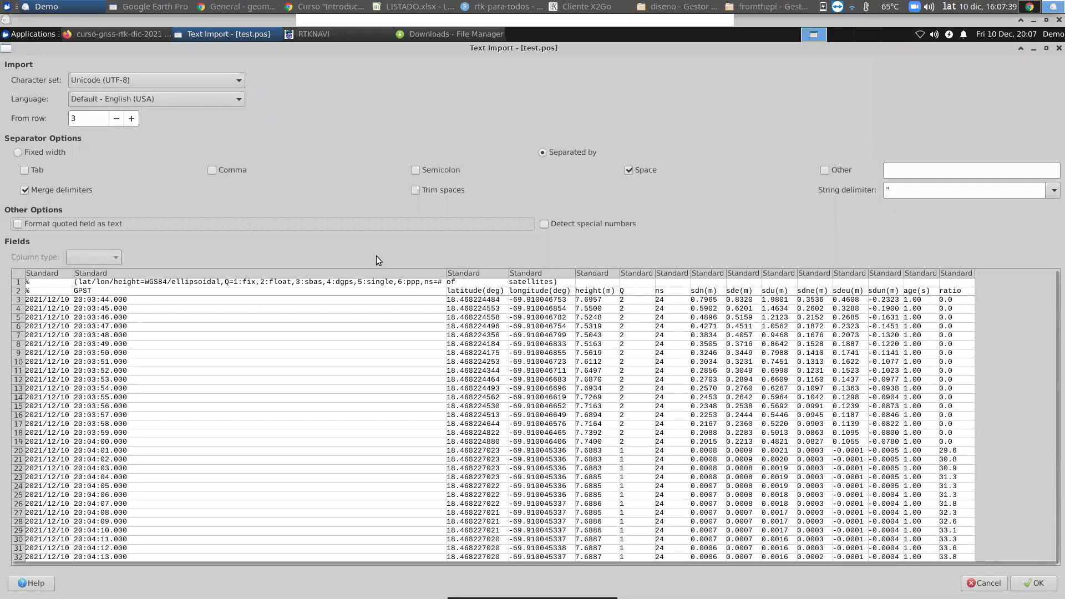
left_click(115, 119)
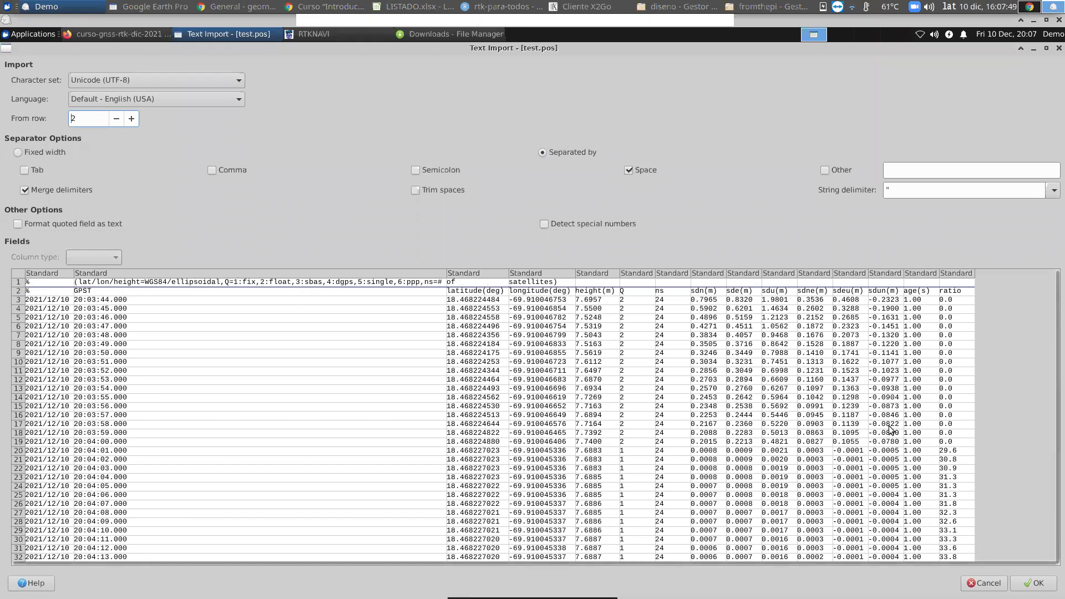
left_click(1042, 584)
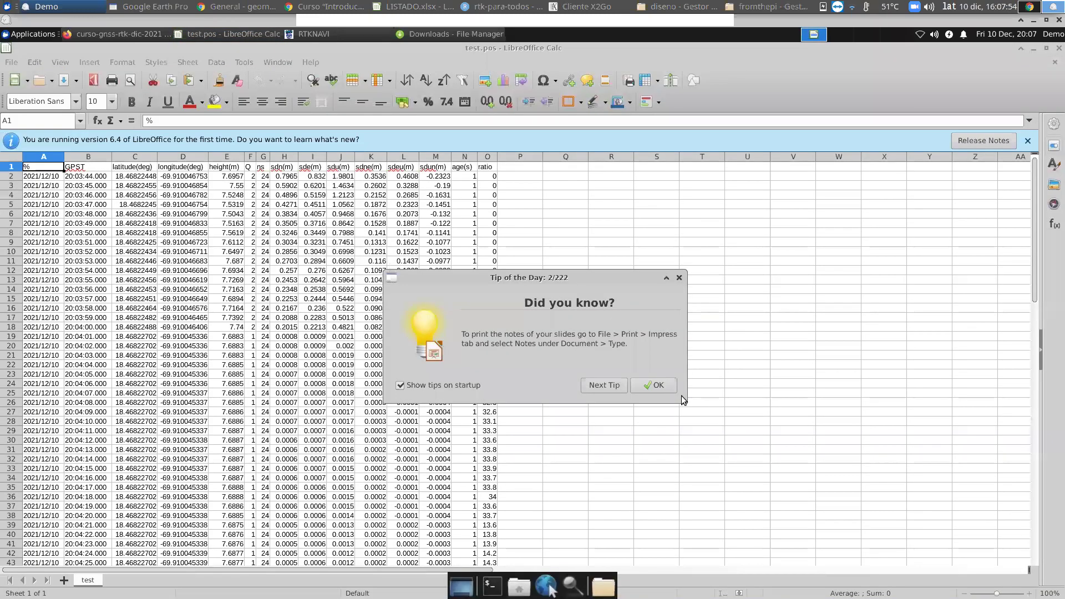
Dismiss the tip and set the whole sheet's text to size 13
left_click(655, 385)
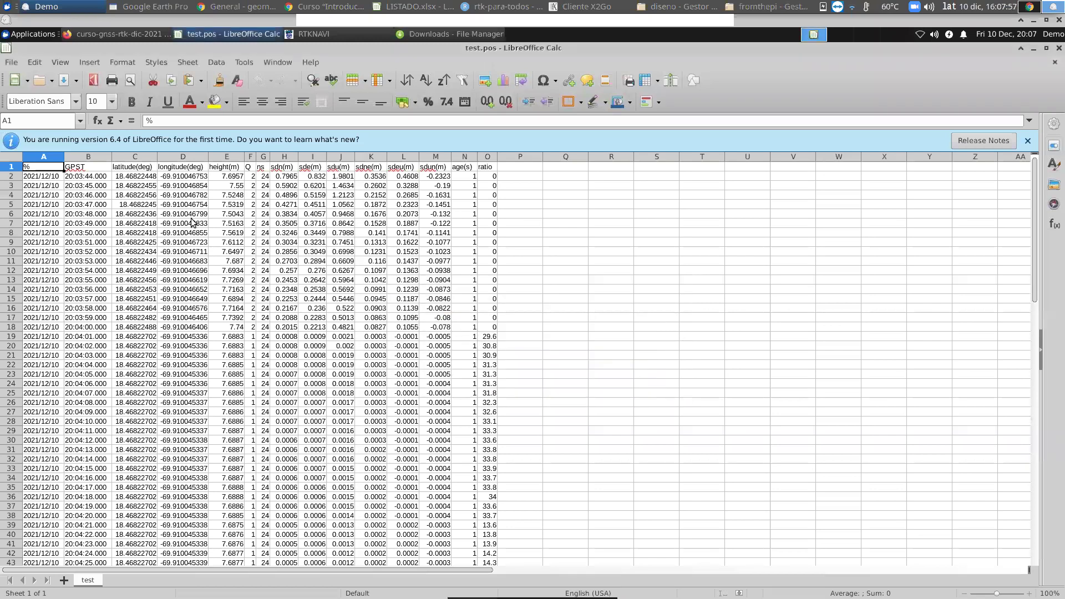
left_click(17, 156)
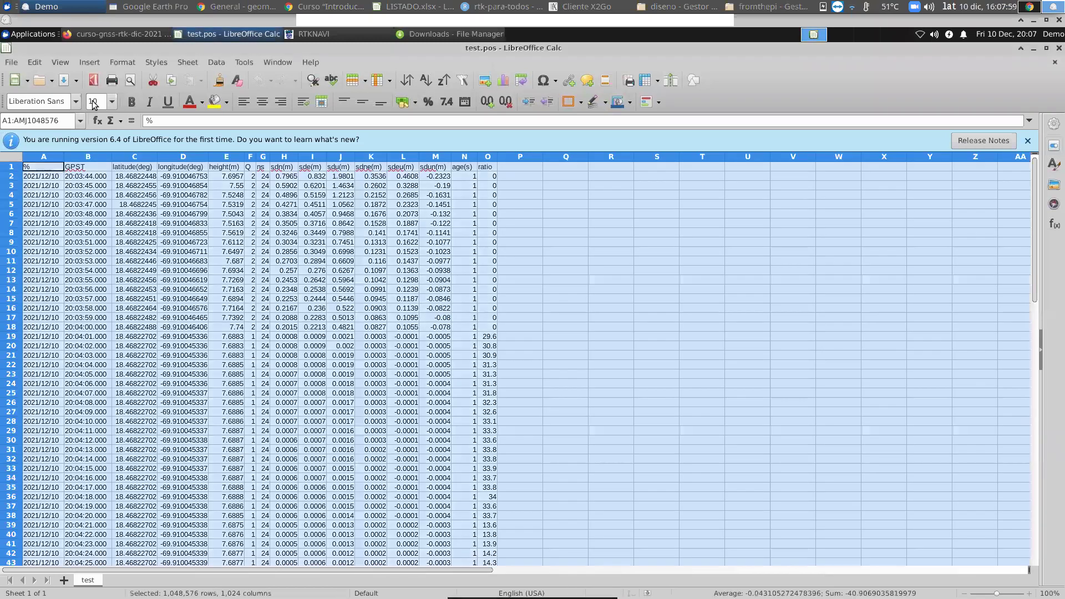
left_click(112, 101)
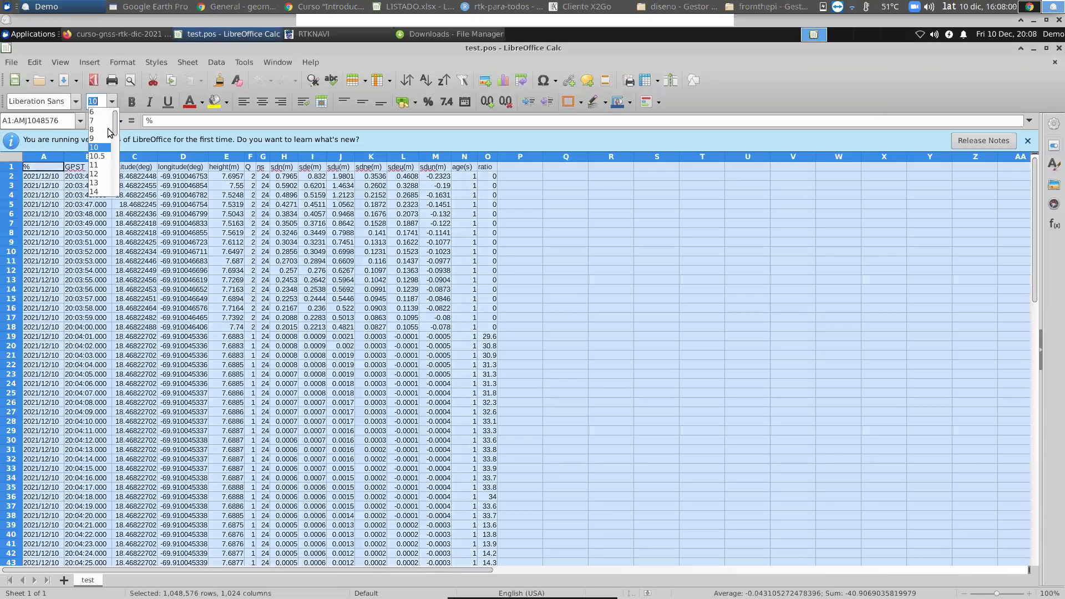
left_click(102, 183)
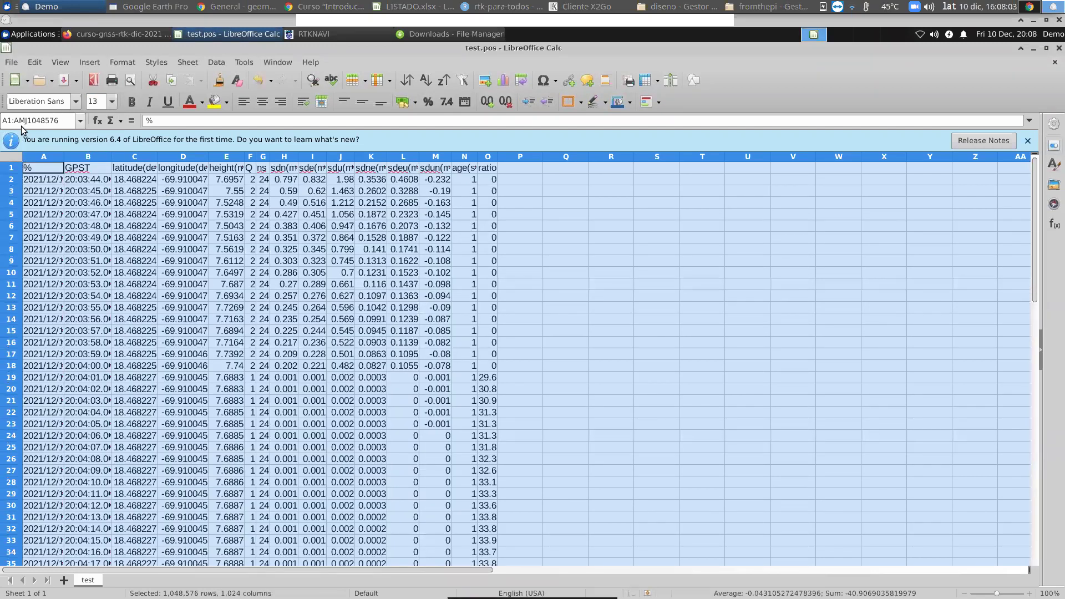
Autofit all column widths so full GPST times and coordinates show
left_click(70, 158)
left_click(20, 158)
left_click_drag(63, 155, 64, 155)
double_click(63, 155)
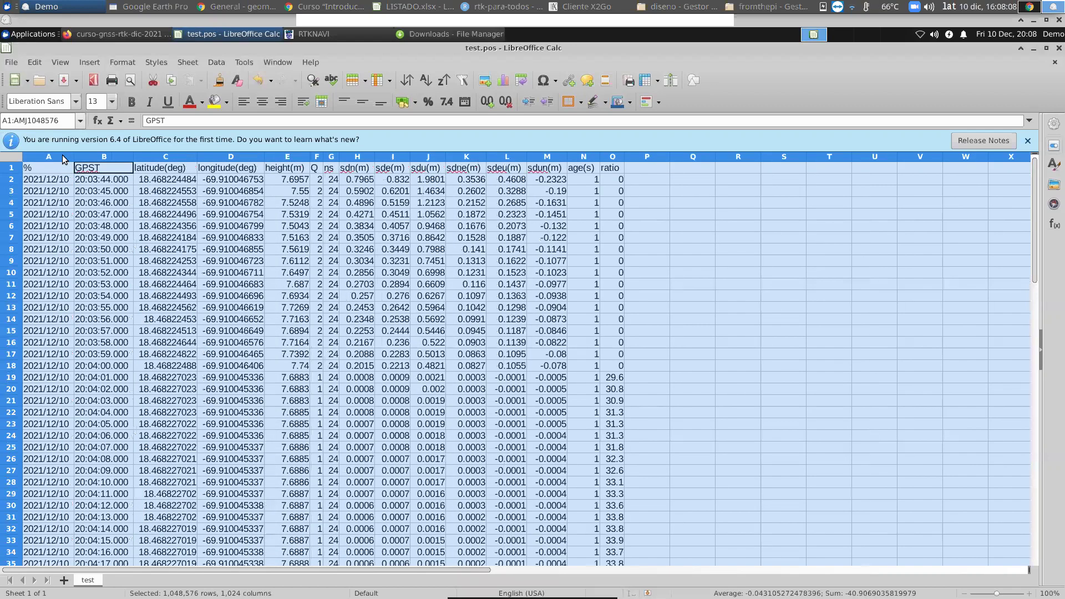
left_click(275, 173)
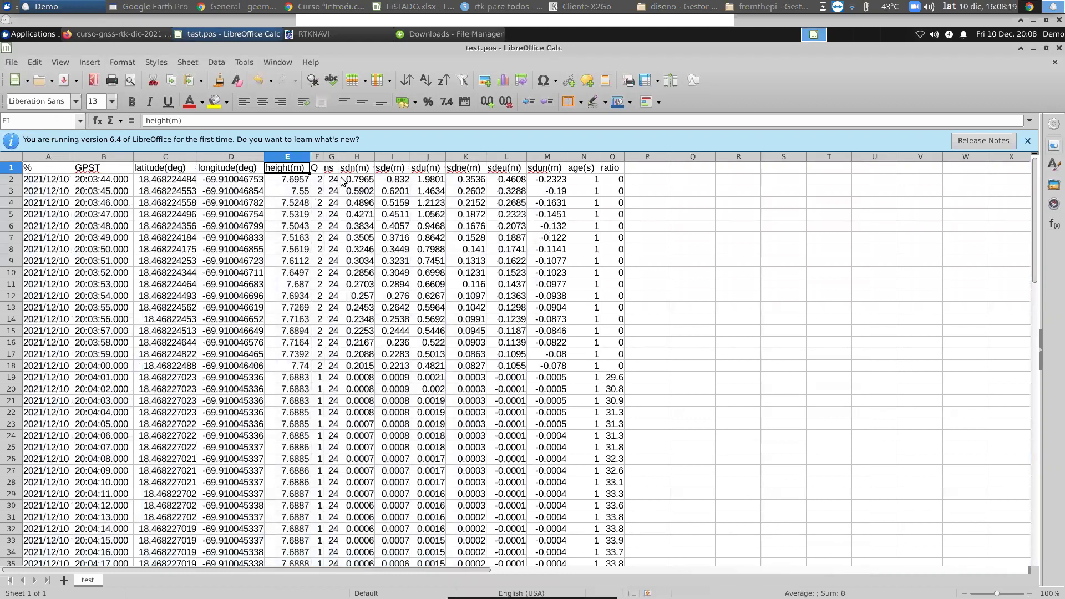
left_click(316, 377)
scroll(315, 380, "down", 2)
scroll(316, 380, "up", 2)
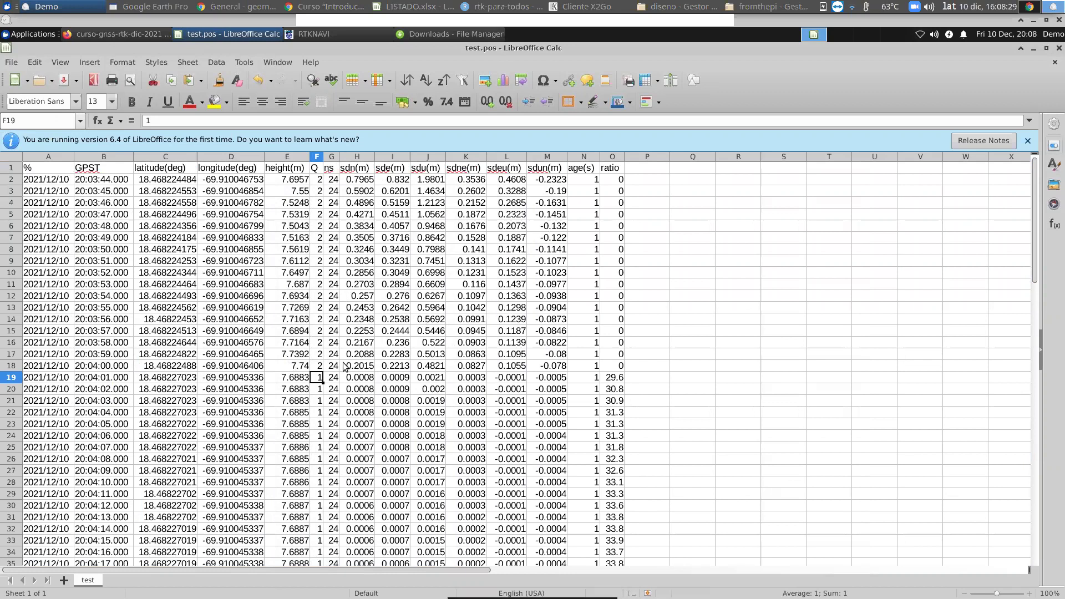
scroll(244, 400, "down", 6)
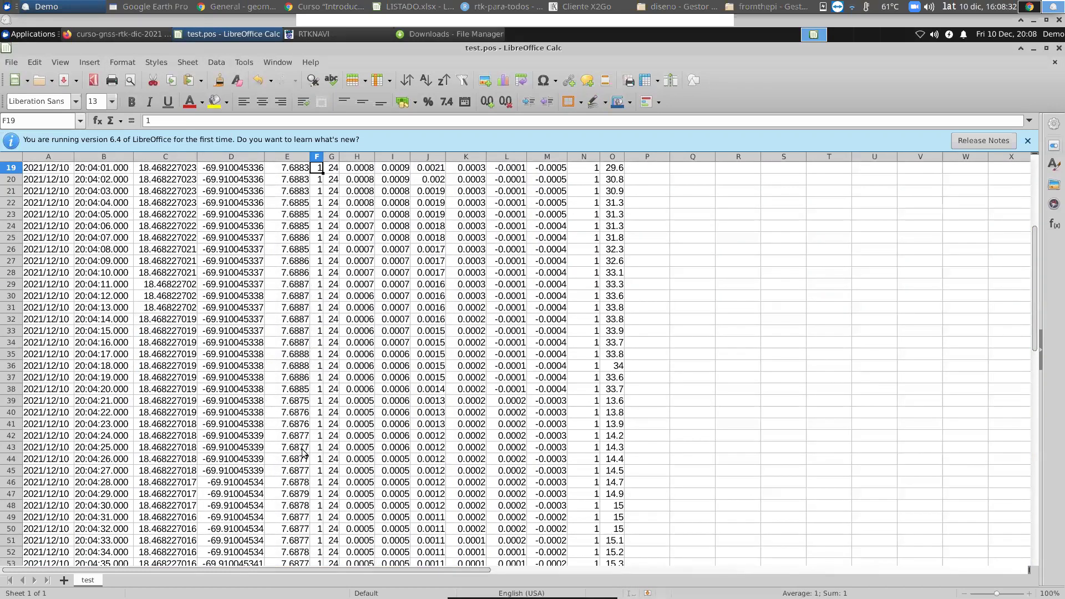
scroll(302, 452, "down", 7)
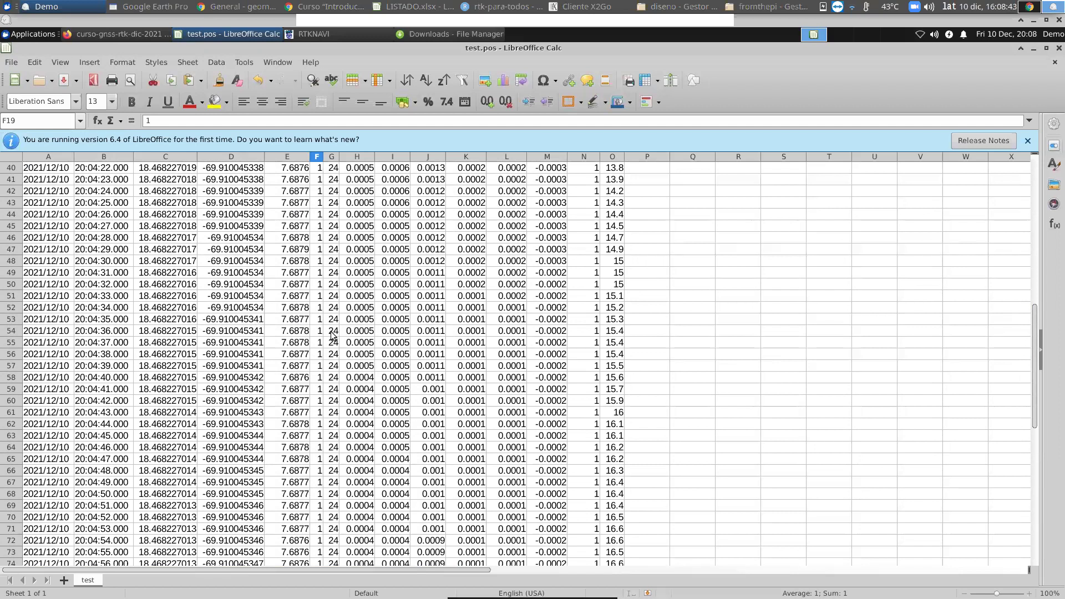
scroll(331, 331, "down", 9)
scroll(331, 331, "up", 9)
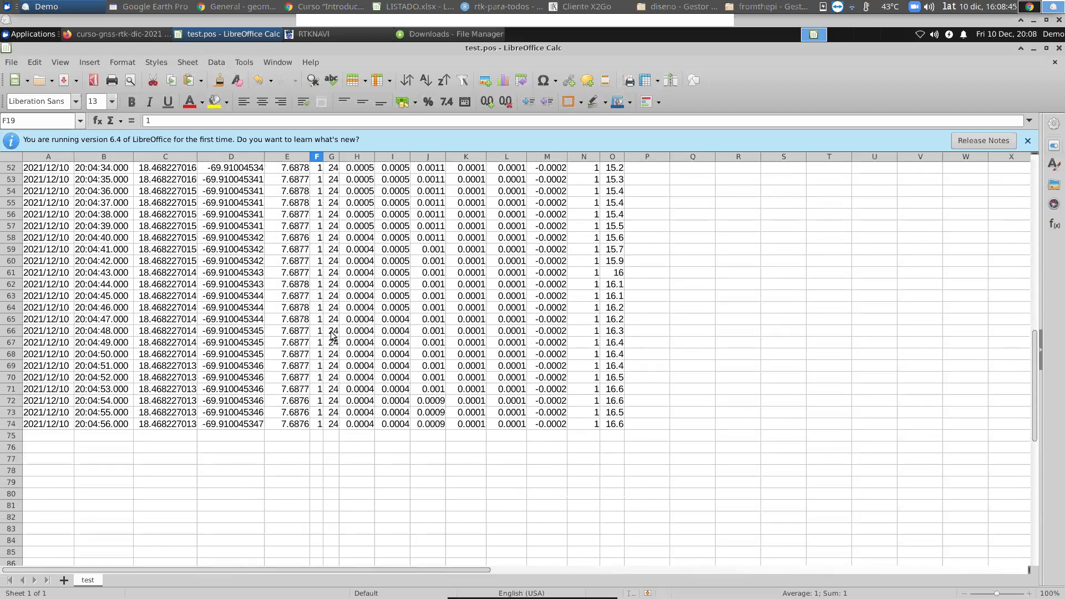
scroll(331, 335, "up", 6)
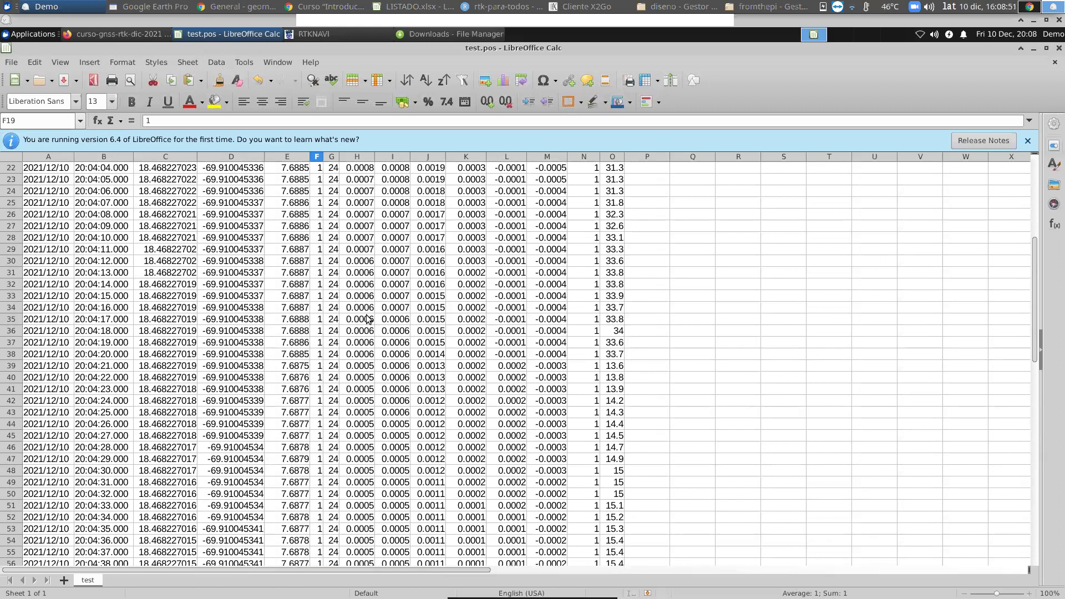
scroll(367, 319, "up", 7)
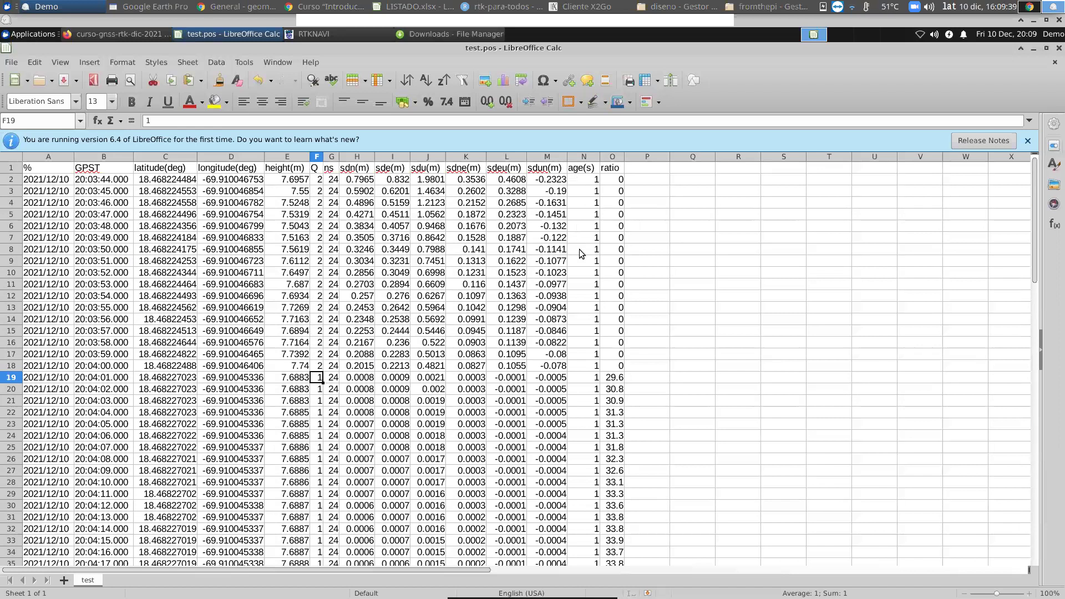
Check the 29.6 ratio value in cell O19, scroll through the data, and close Calc
left_click(612, 381)
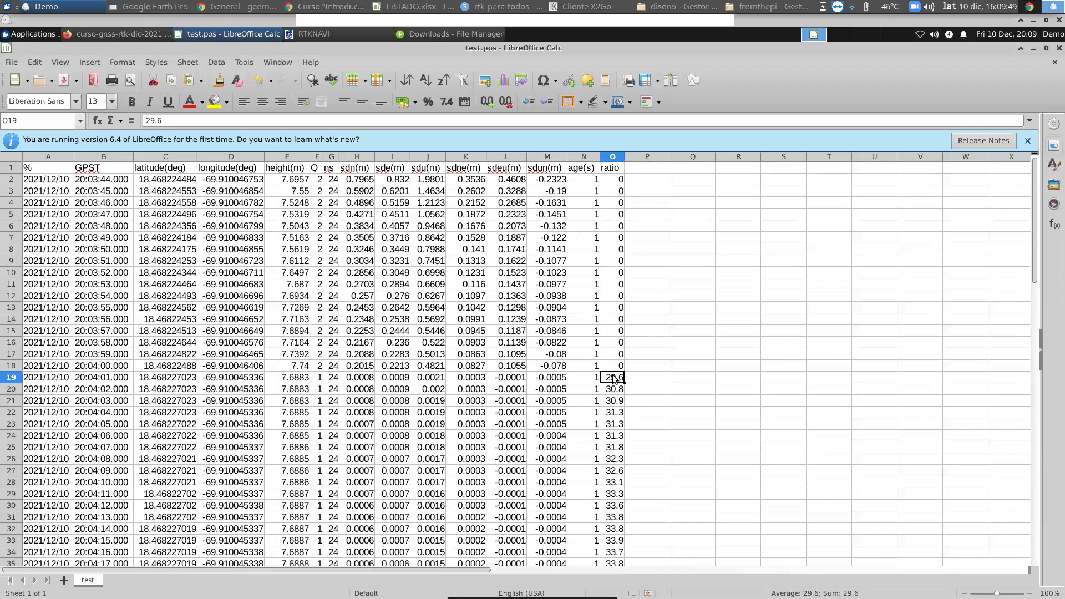
scroll(614, 379, "down", 11)
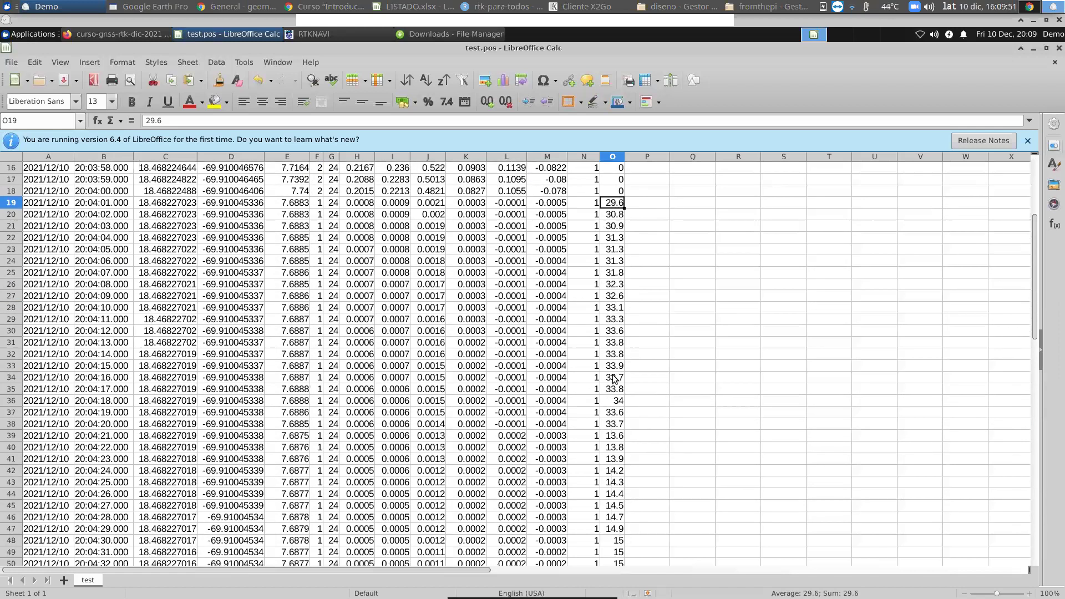
scroll(614, 379, "up", 7)
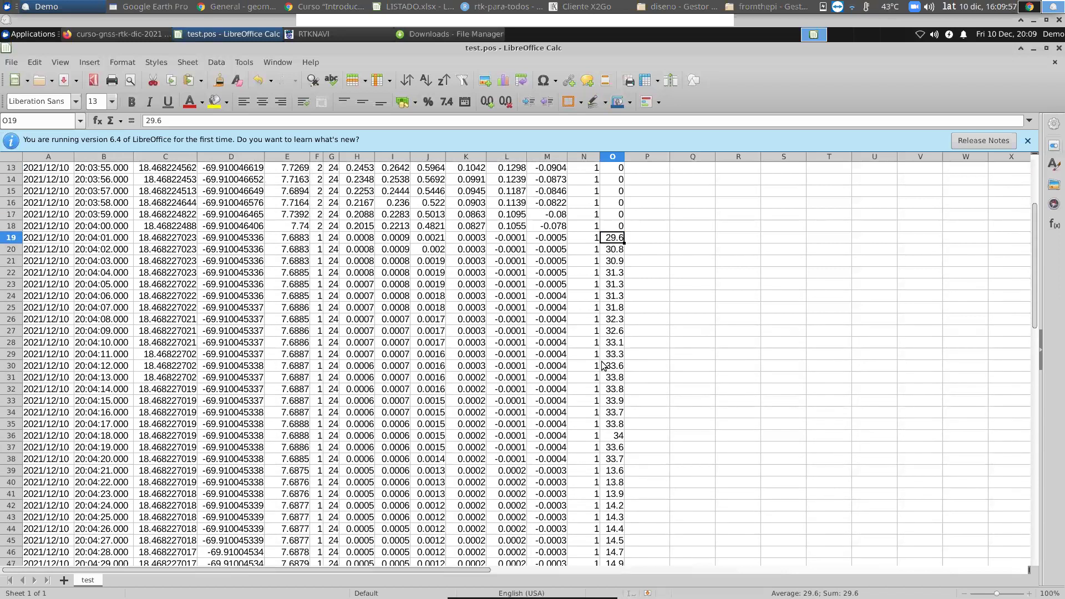
scroll(604, 366, "down", 13)
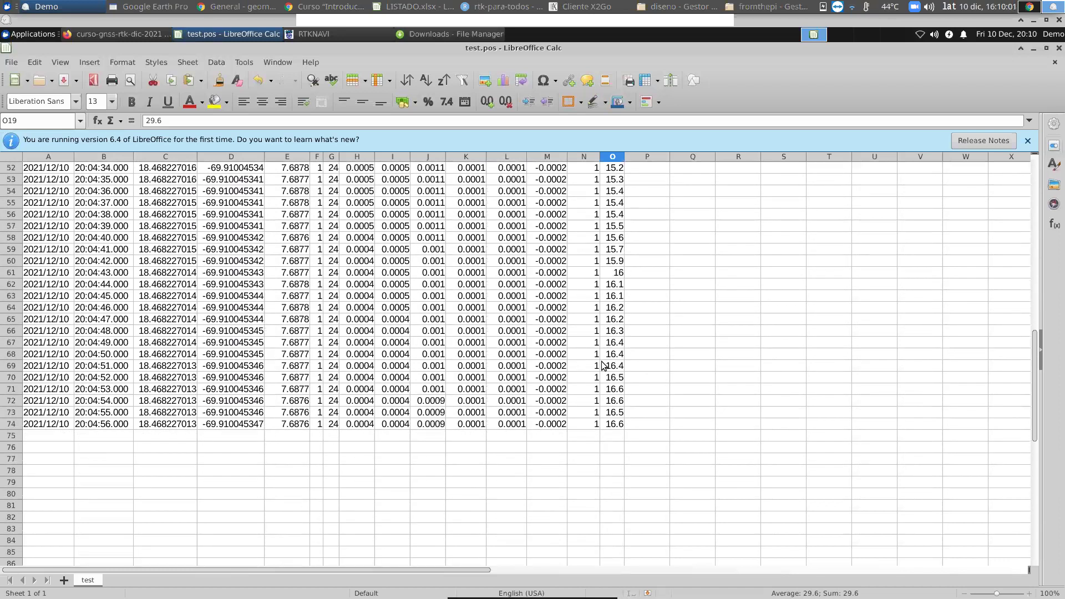
scroll(604, 366, "up", 17)
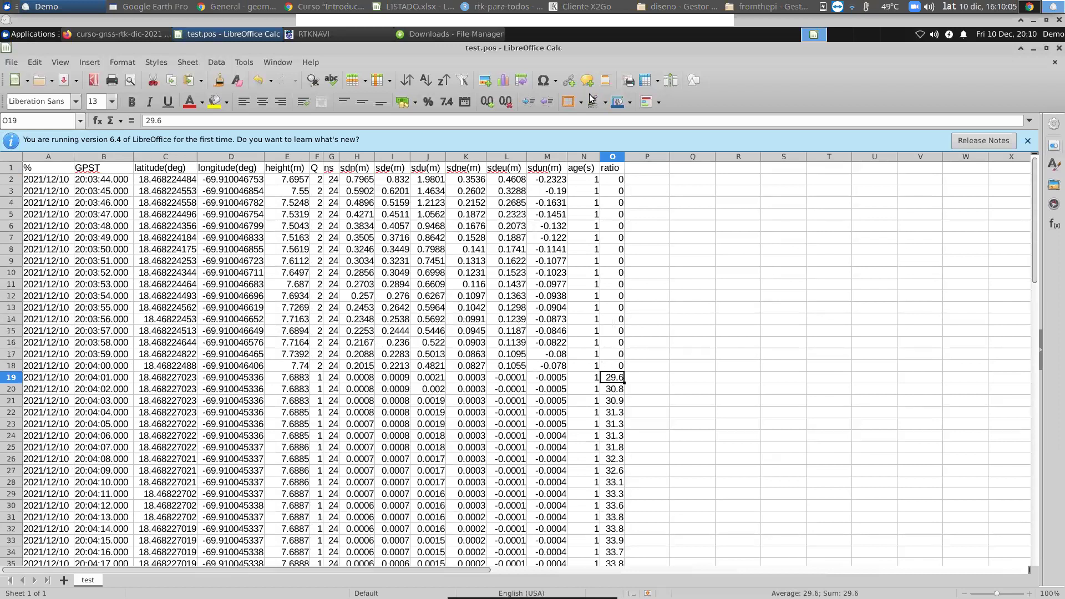
left_click(1057, 49)
Close test.pos without saving and briefly switch to RTKNAVI
left_click(430, 361)
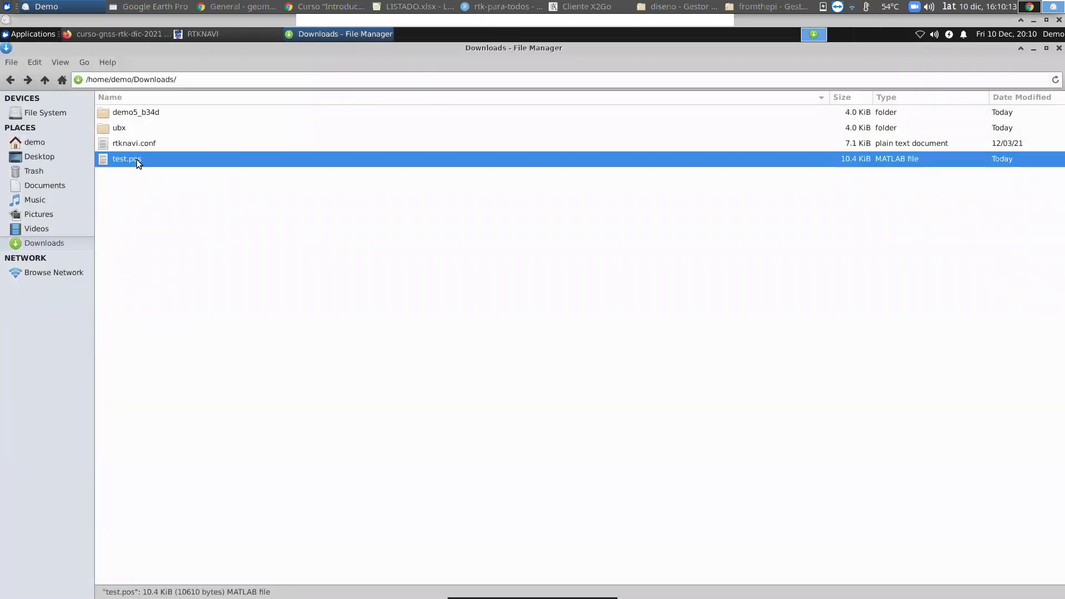
left_click(163, 198)
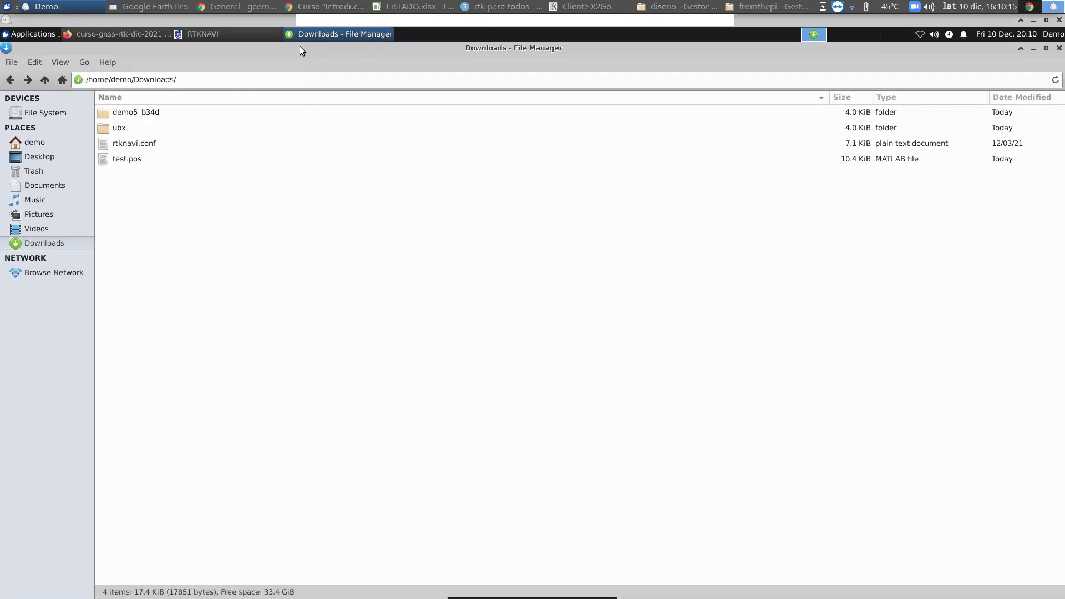
left_click(209, 36)
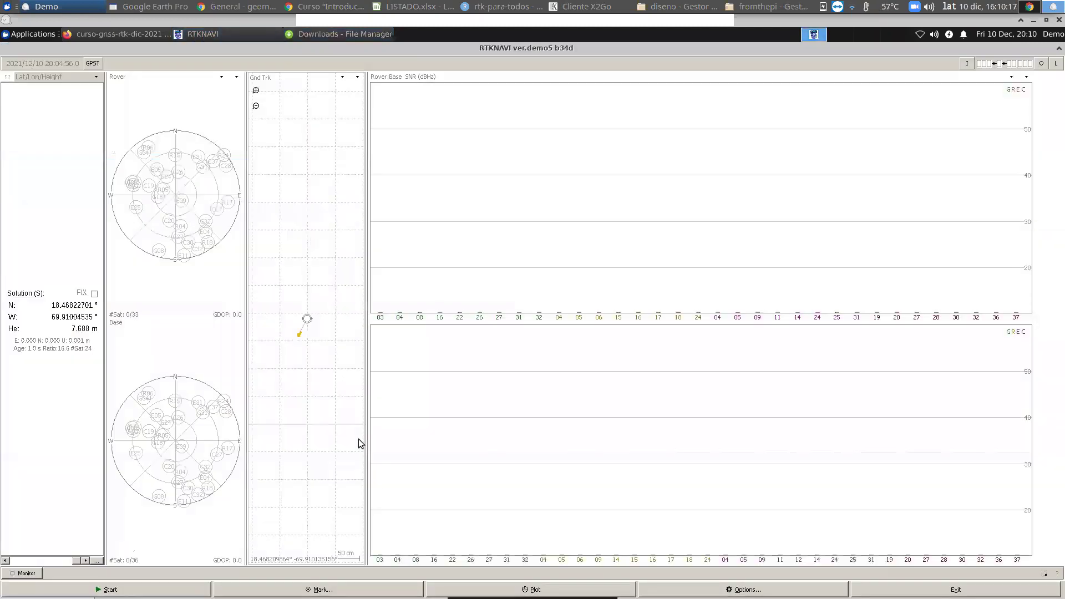
Open a terminal in the Downloads folder from the File Manager
mouse_move(548, 581)
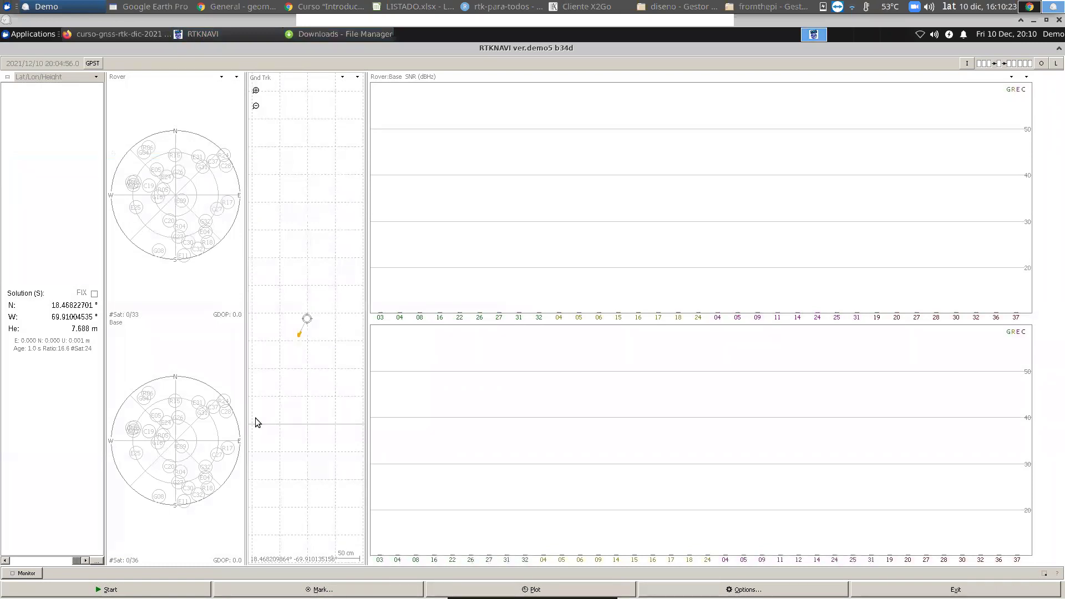
left_click(330, 39)
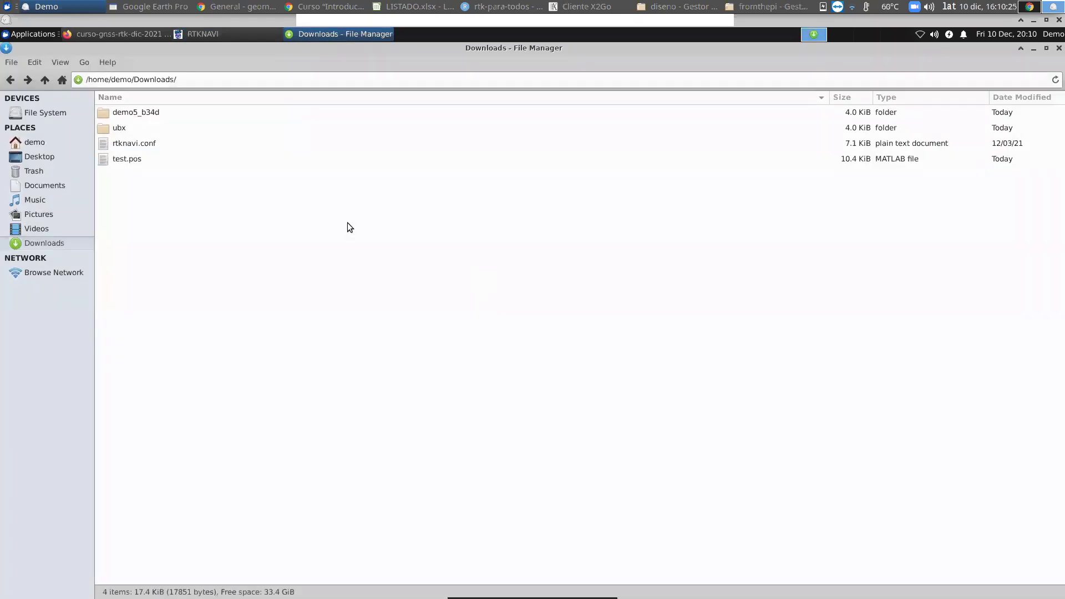
right_click(347, 222)
left_click(391, 272)
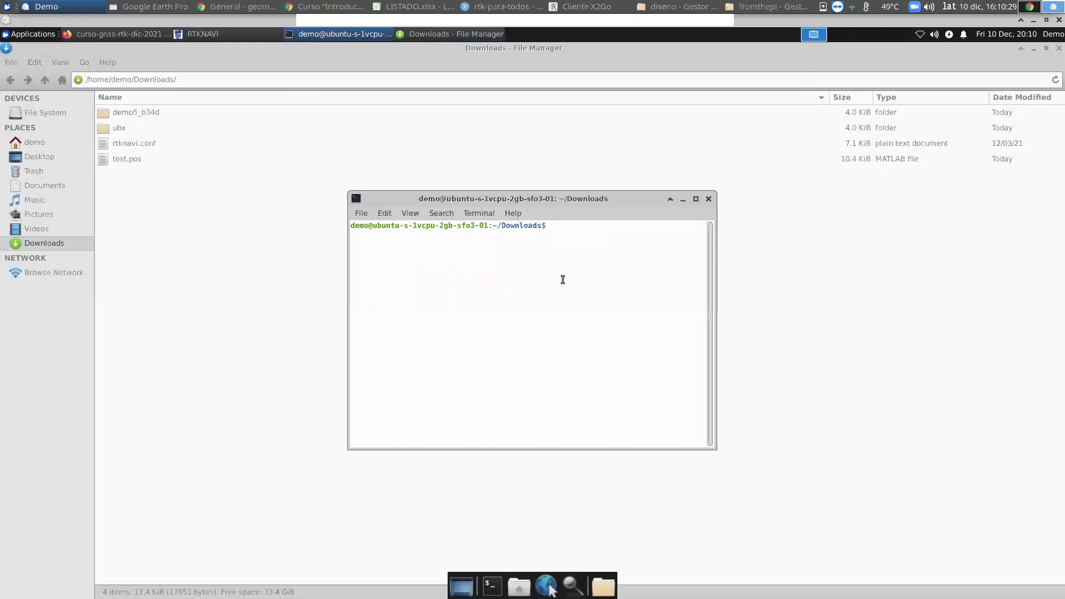
Convert test.pos to test.kml with pos2kml -q 1 test.pos and select the new file
type("pos2kml -q 1 test.pos")
key("Return")
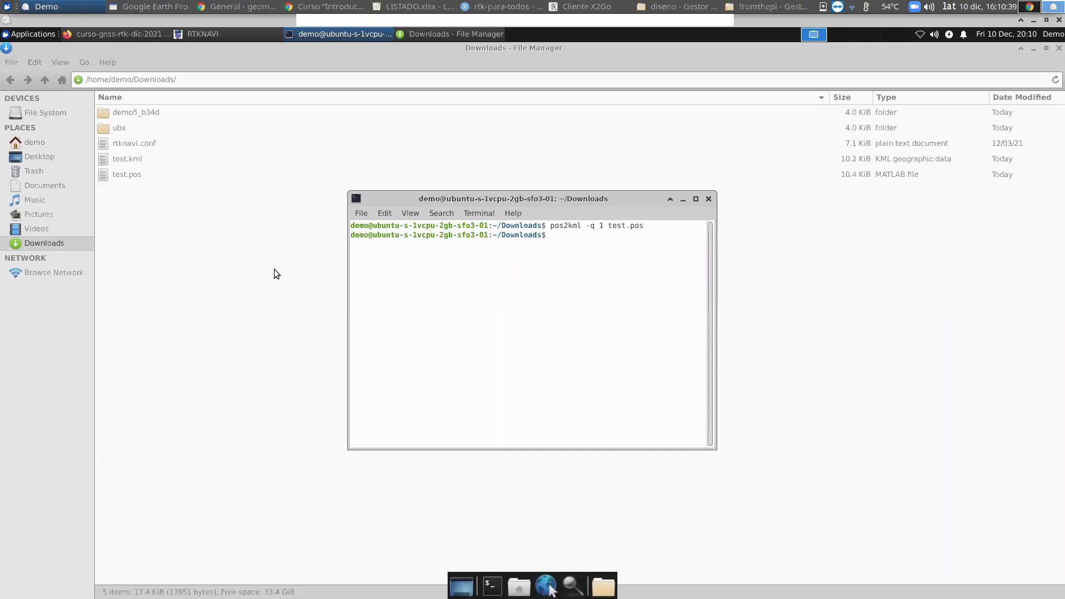
left_click(142, 161)
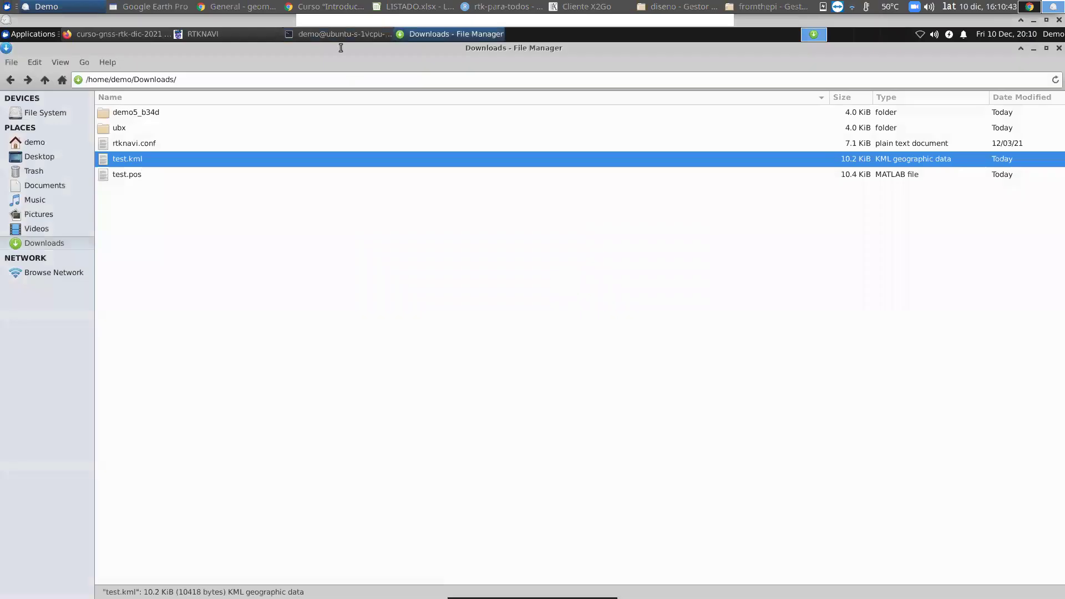
left_click(316, 28)
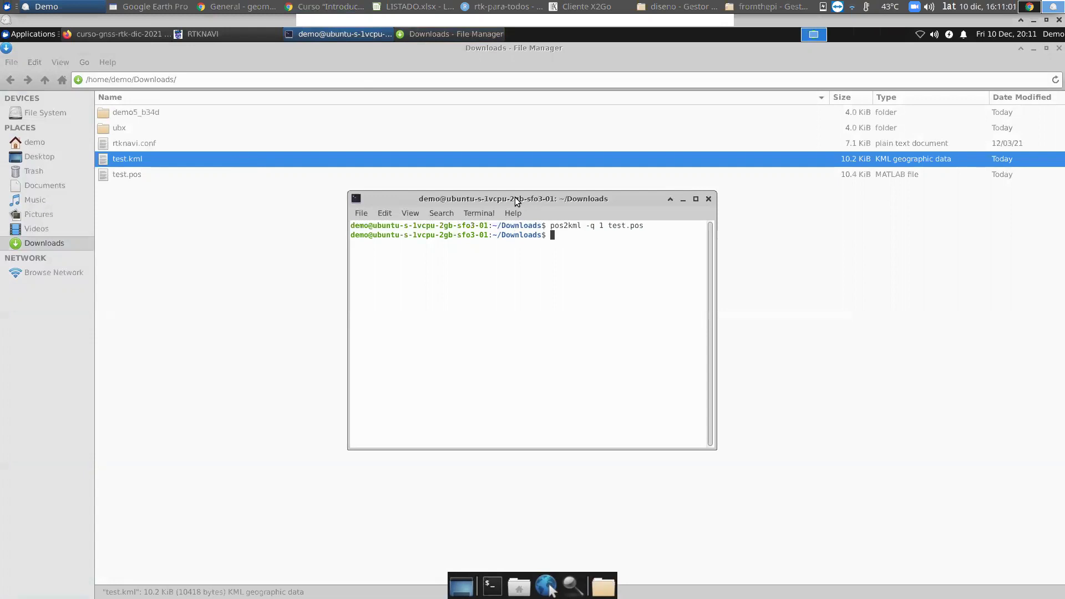
Open test.kml with Google Earth and show the pos2kml --help usage in the terminal
right_click(210, 158)
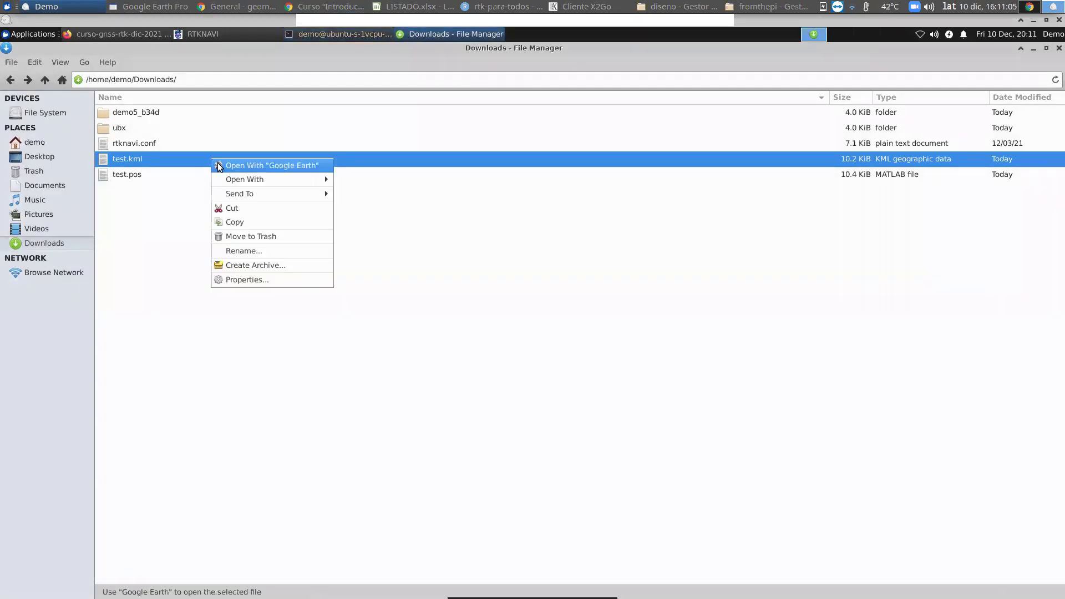
left_click(219, 161)
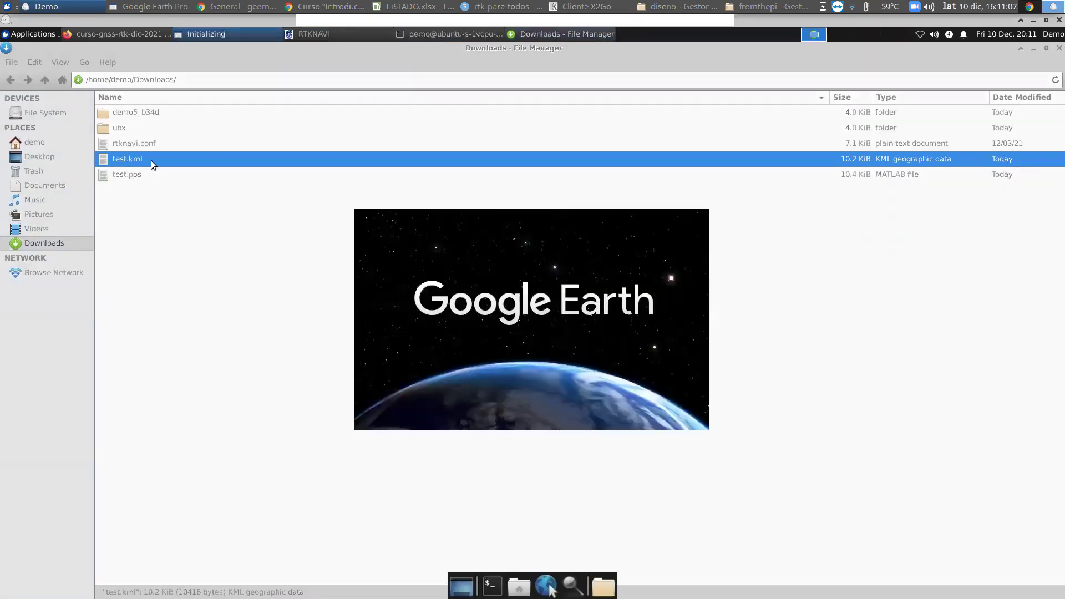
left_click(410, 35)
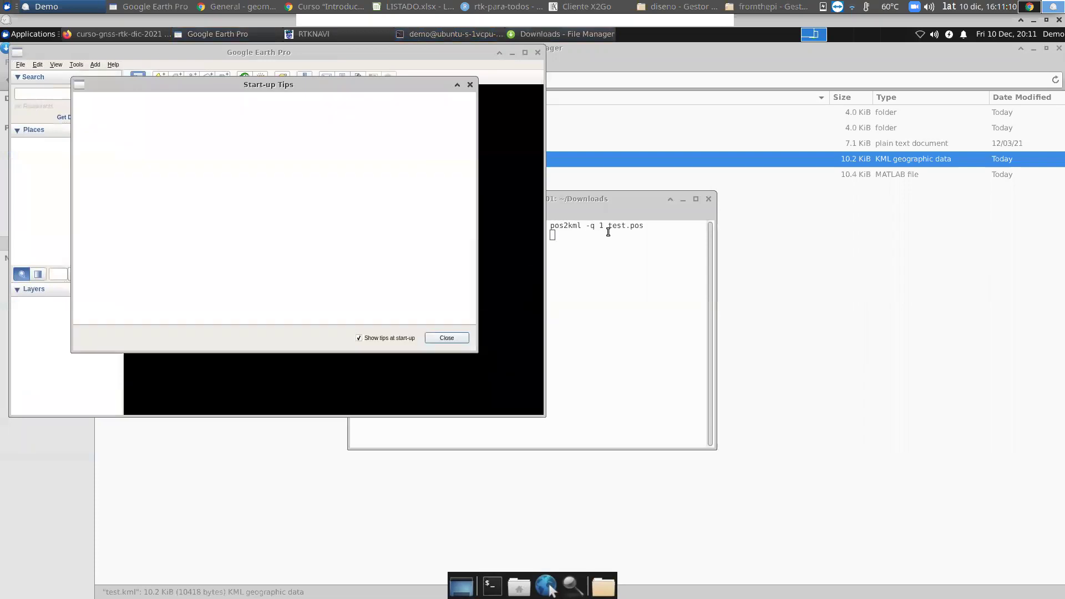
left_click(574, 238)
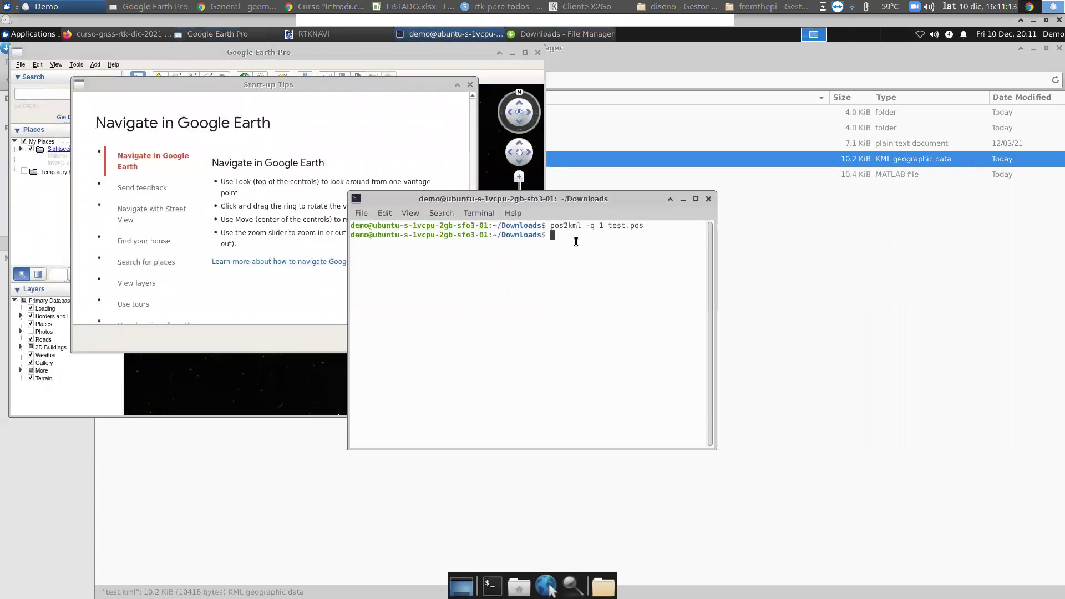
type("p")
type("os2")
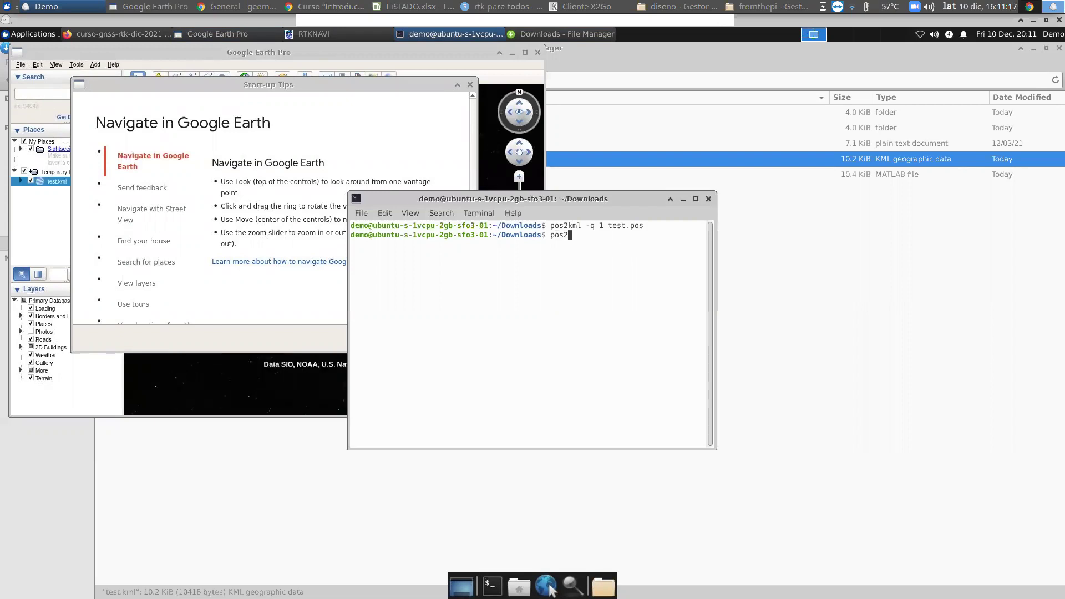
type("kml --help")
key("Return")
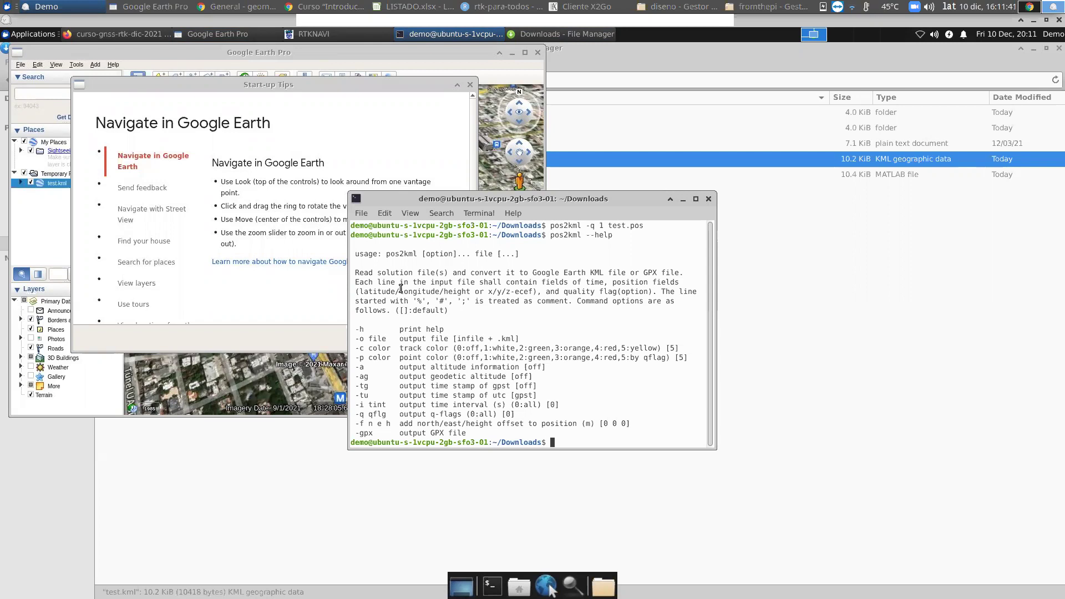
Dismiss Google Earth's start-up tips and maximize its window
left_click(433, 85)
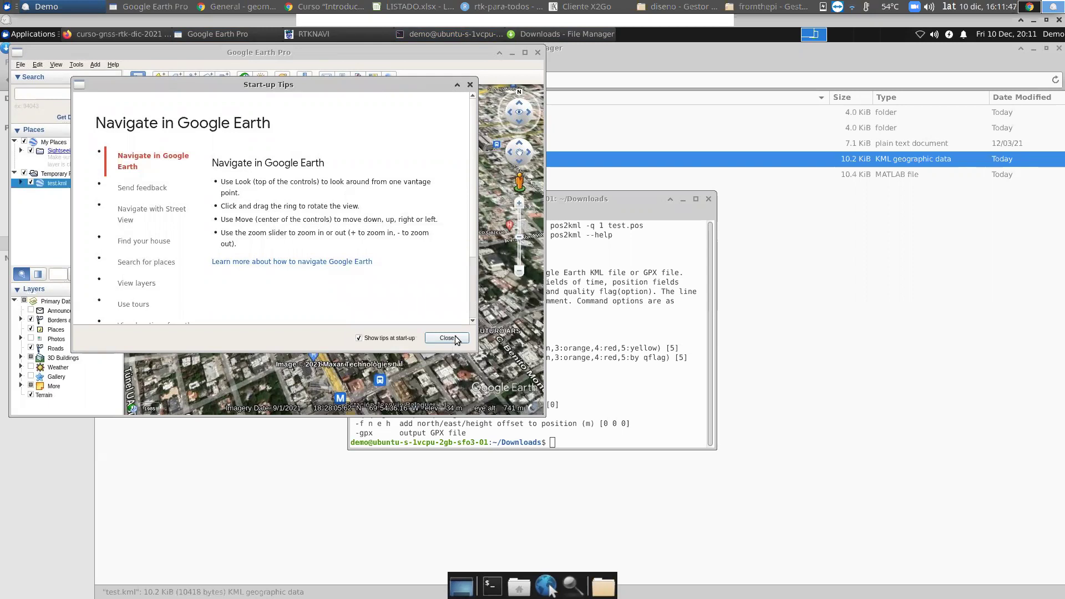
left_click(447, 338)
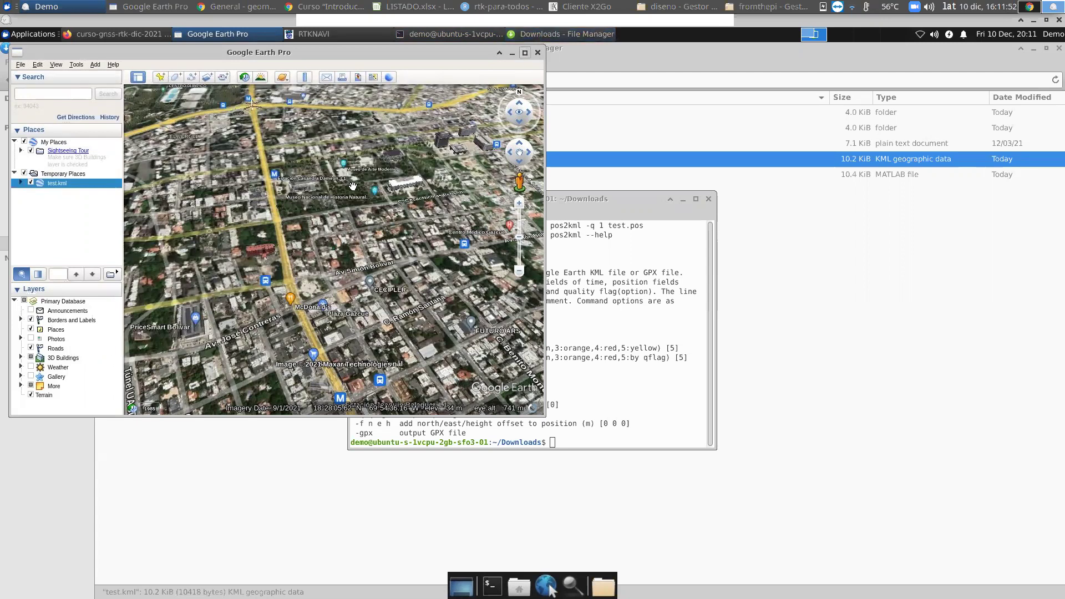
left_click(524, 52)
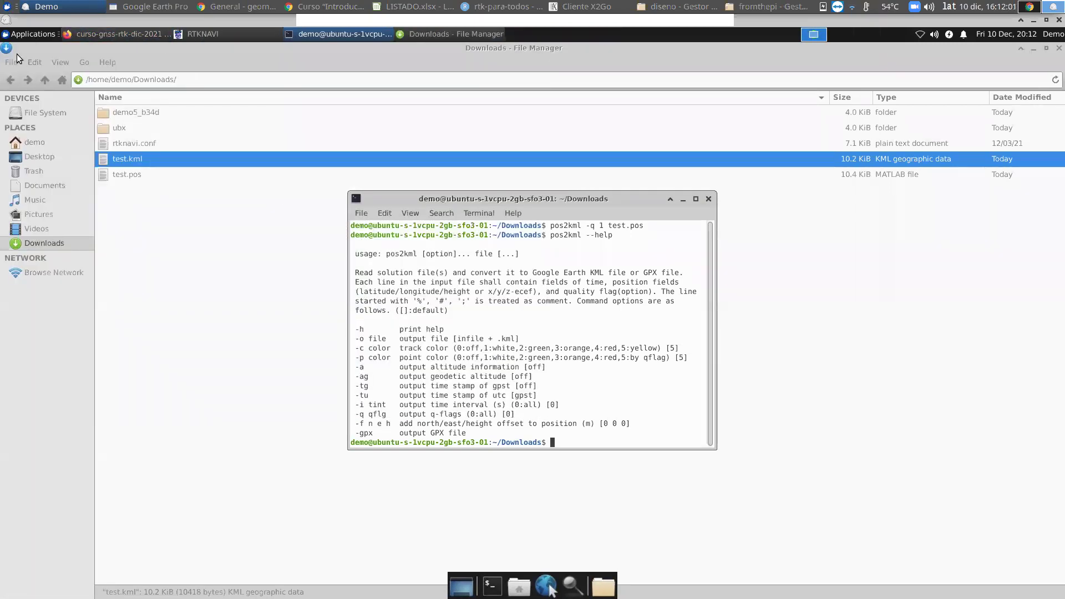
Relaunch Google Earth from Applications > Internet and continue past the crash warning
left_click(34, 32)
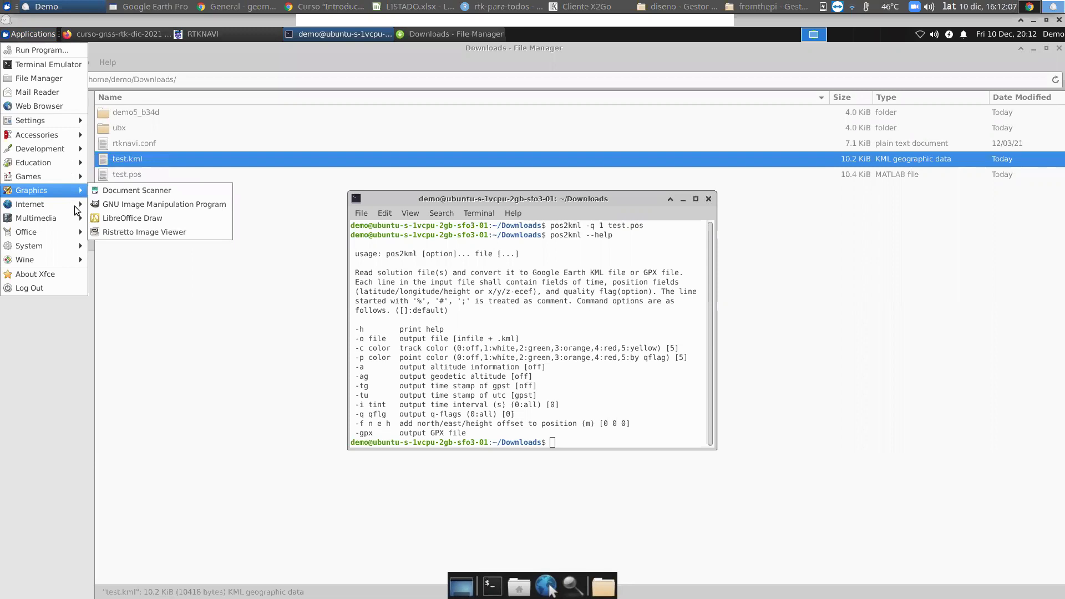
mouse_move(76, 206)
left_click(108, 222)
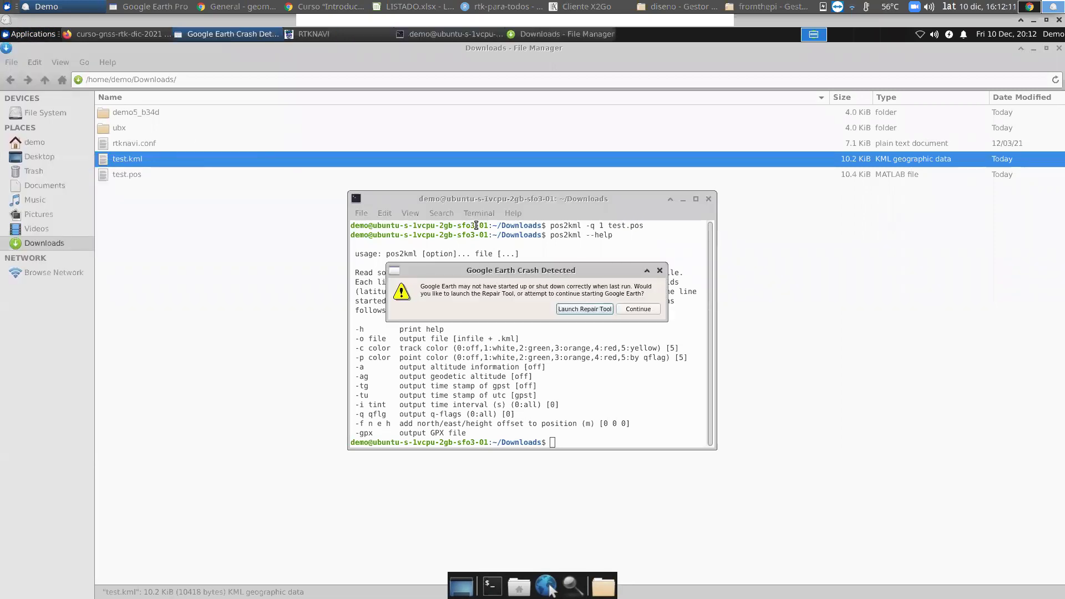
left_click(639, 310)
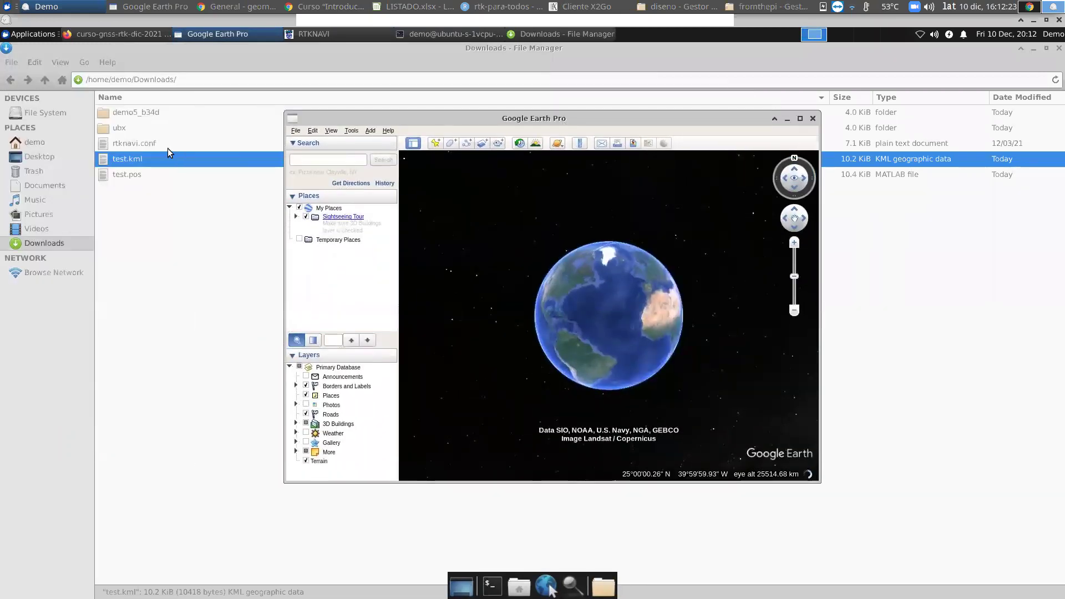
Drag test.kml onto the globe and zoom in close over the buildings at the rover's location
left_click_drag(169, 158, 217, 26)
left_click_drag(534, 324, 566, 337)
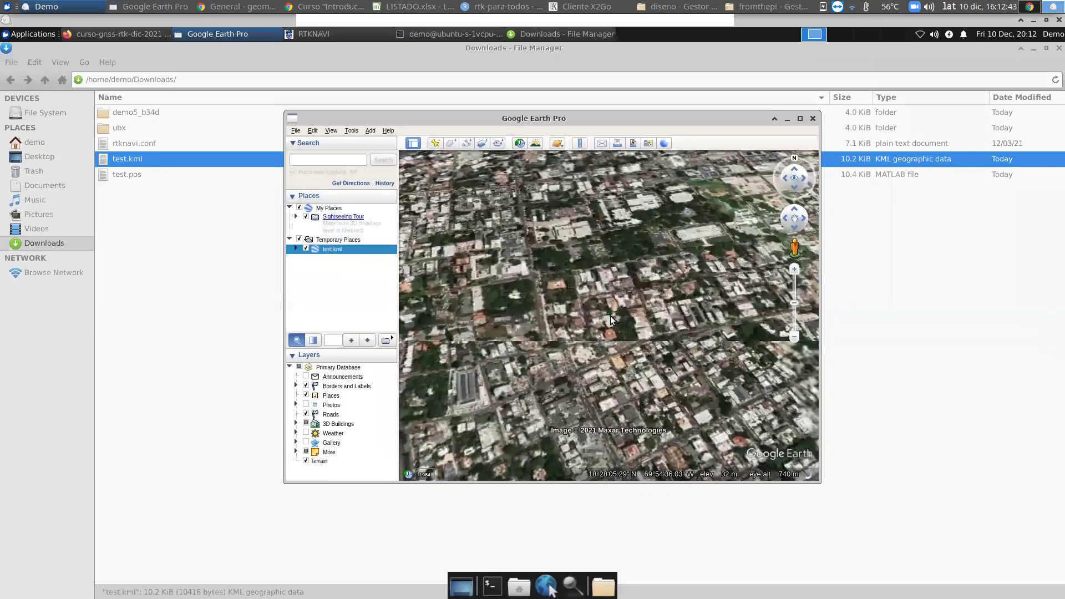
scroll(611, 316, "up", 5)
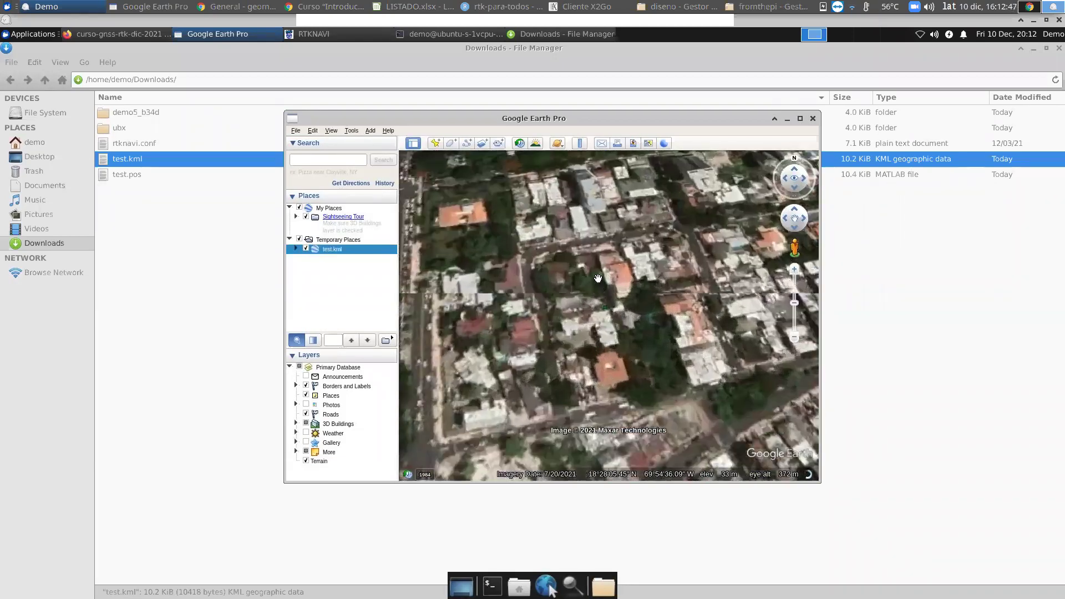
scroll(598, 278, "up", 3)
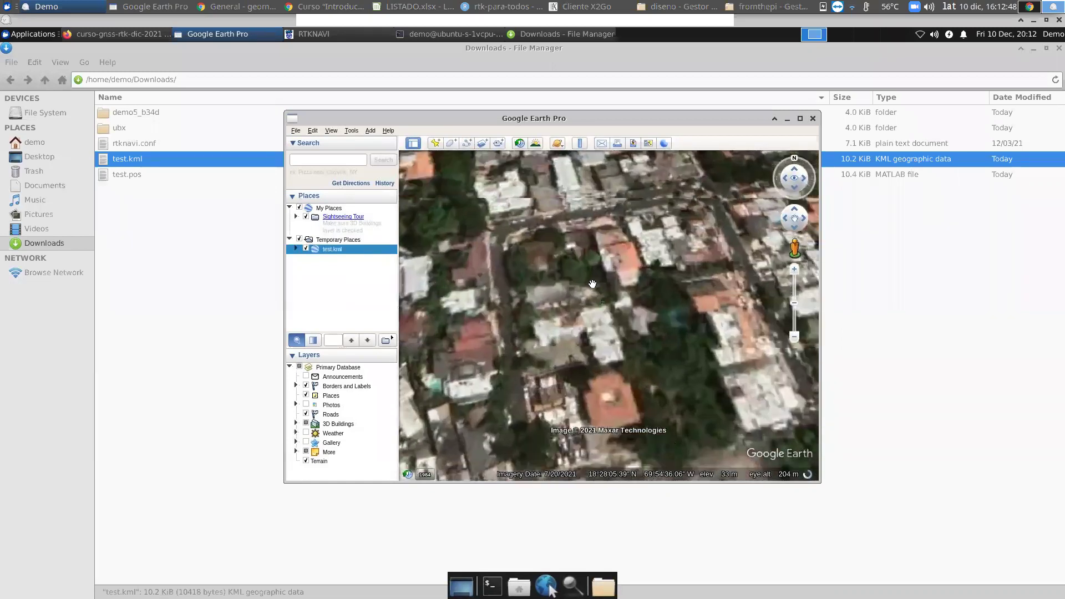
scroll(592, 284, "up", 3)
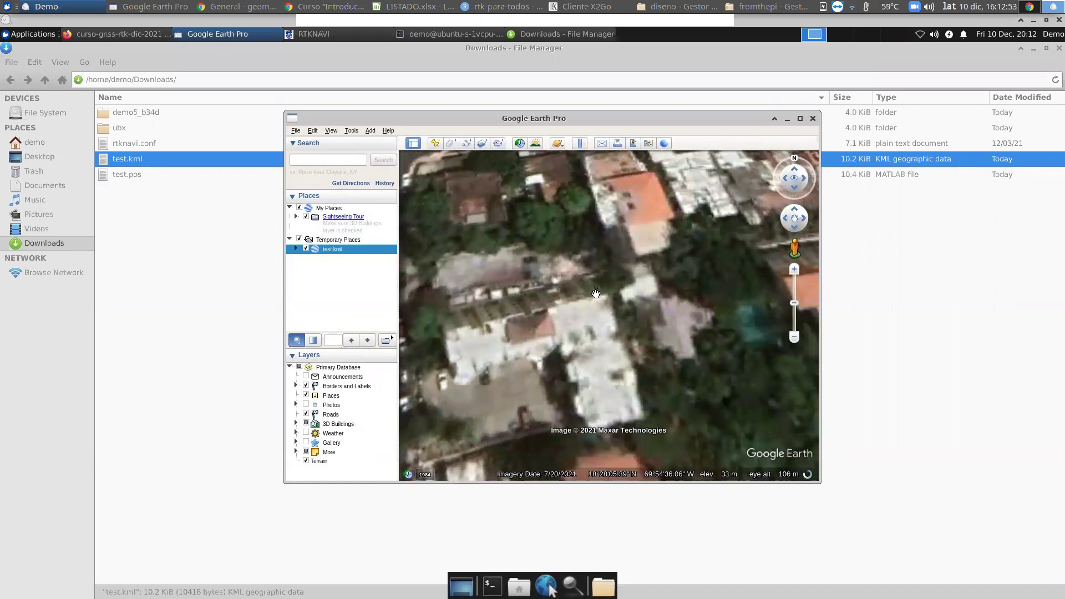
scroll(599, 294, "up", 2)
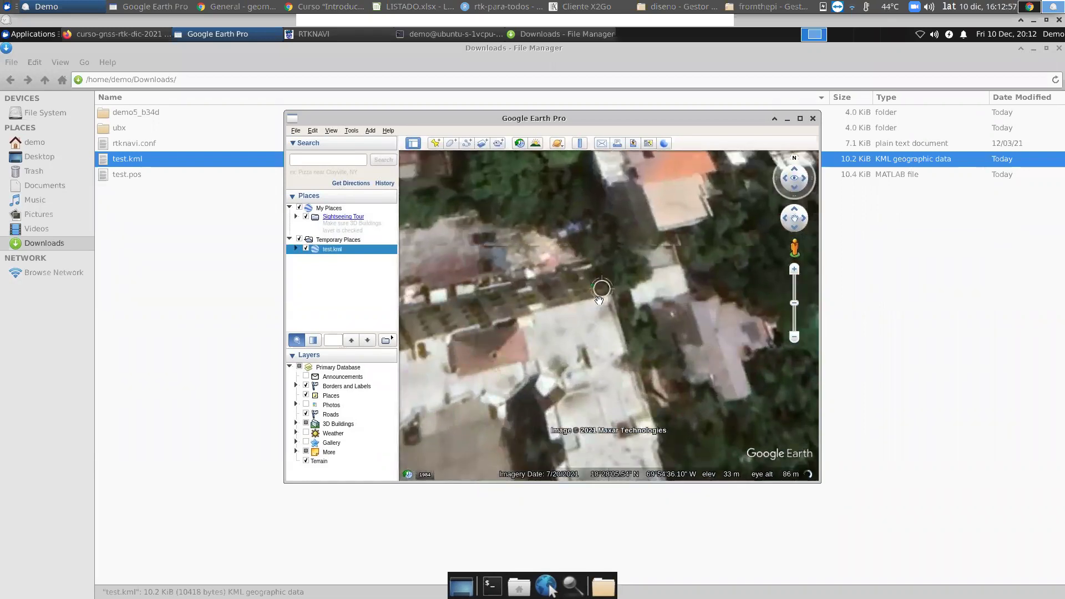
scroll(599, 294, "up", 1)
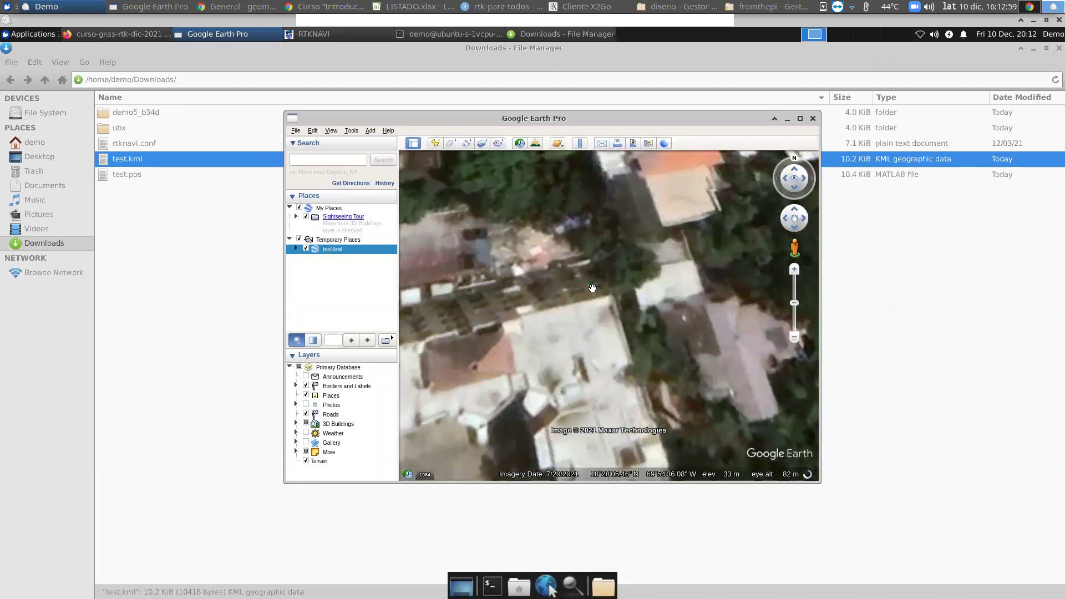
scroll(593, 288, "up", 2)
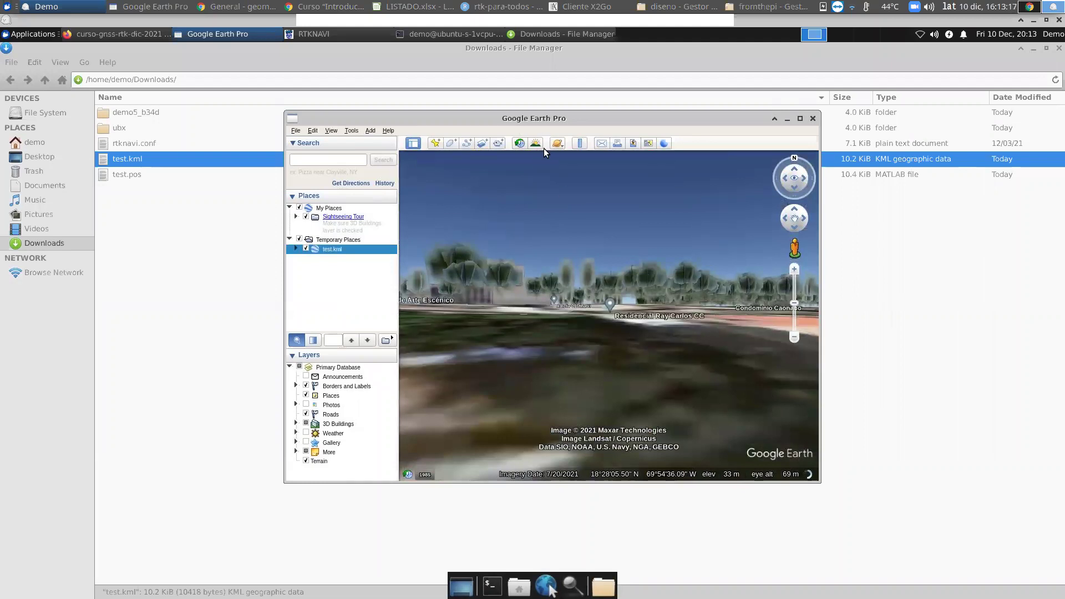
scroll(595, 317, "up", 2)
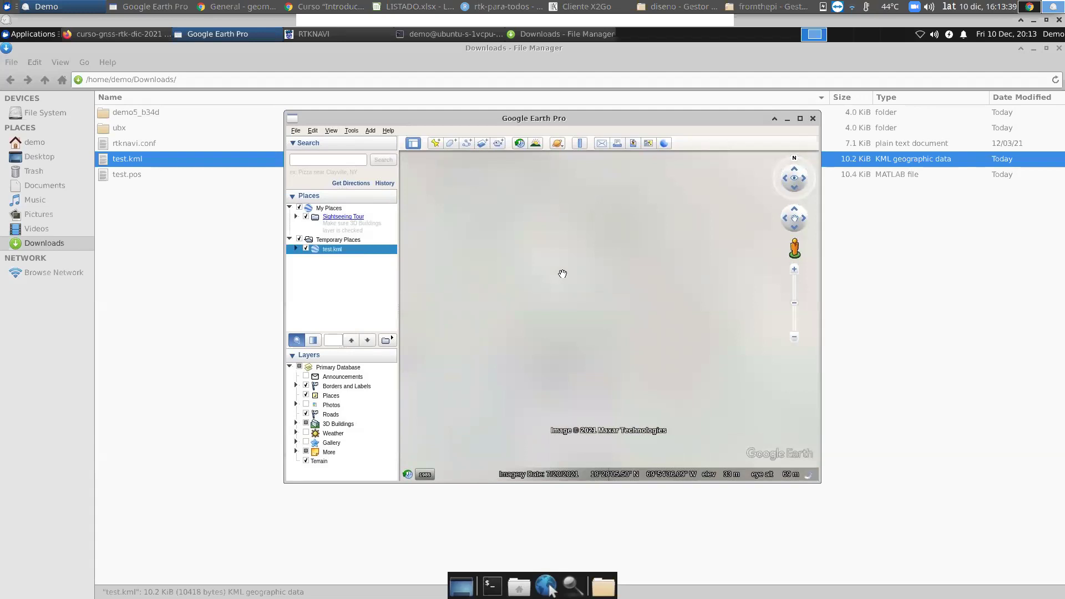
Expand test.kml into Rover Track and Rover Position to see the rooftop rover marker
double_click(362, 247)
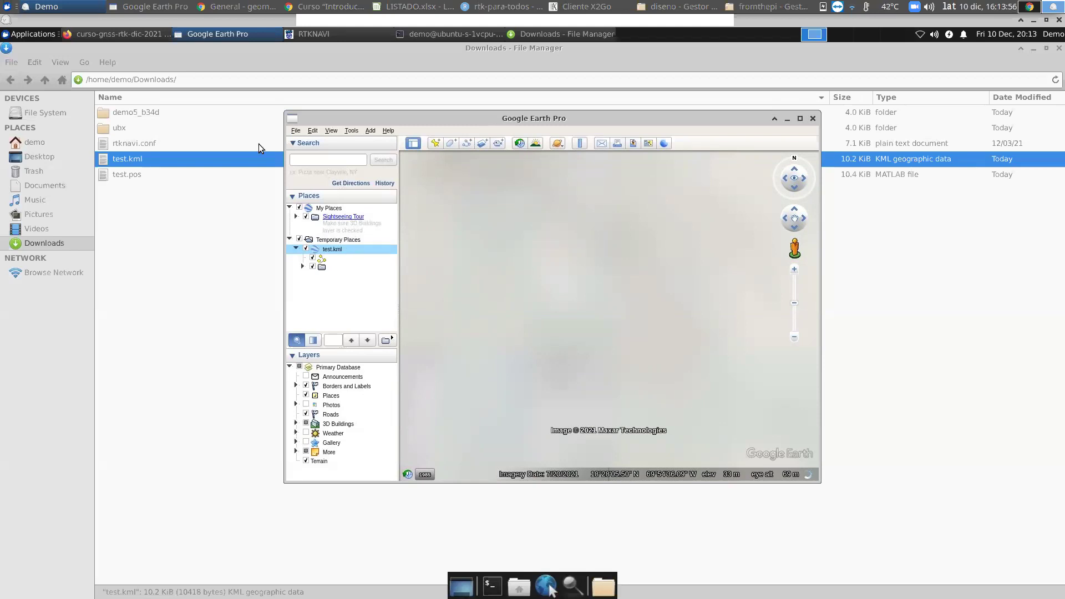
left_click(208, 81)
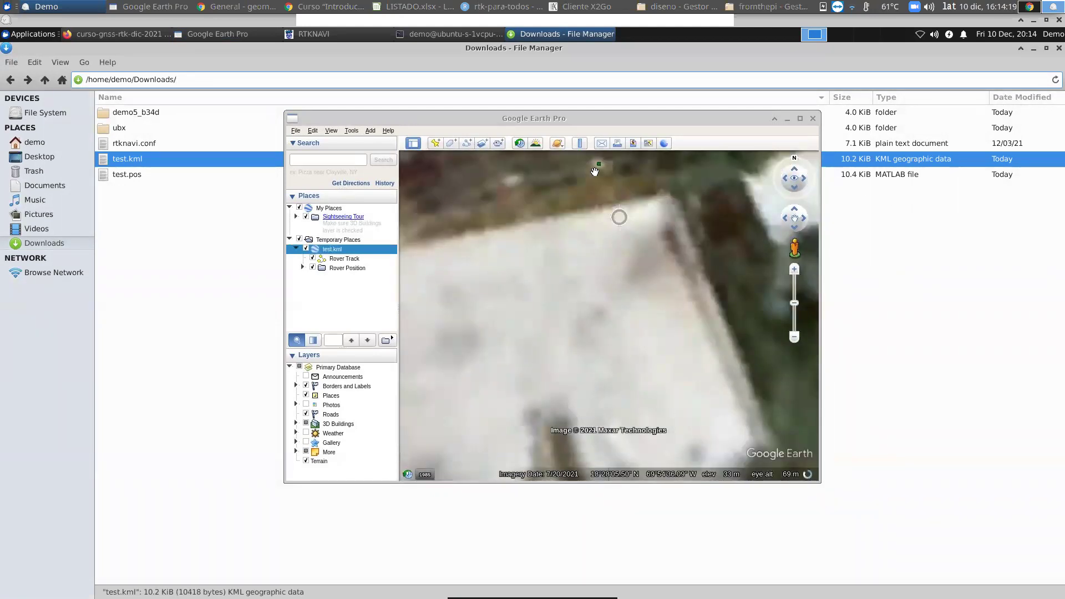
left_click(590, 203)
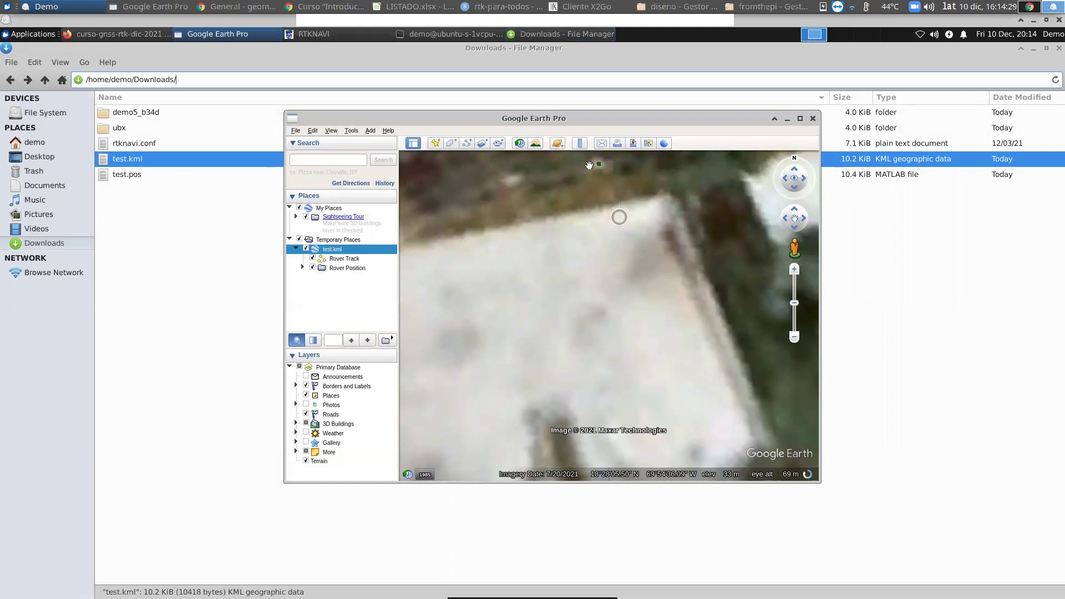
mouse_move(549, 590)
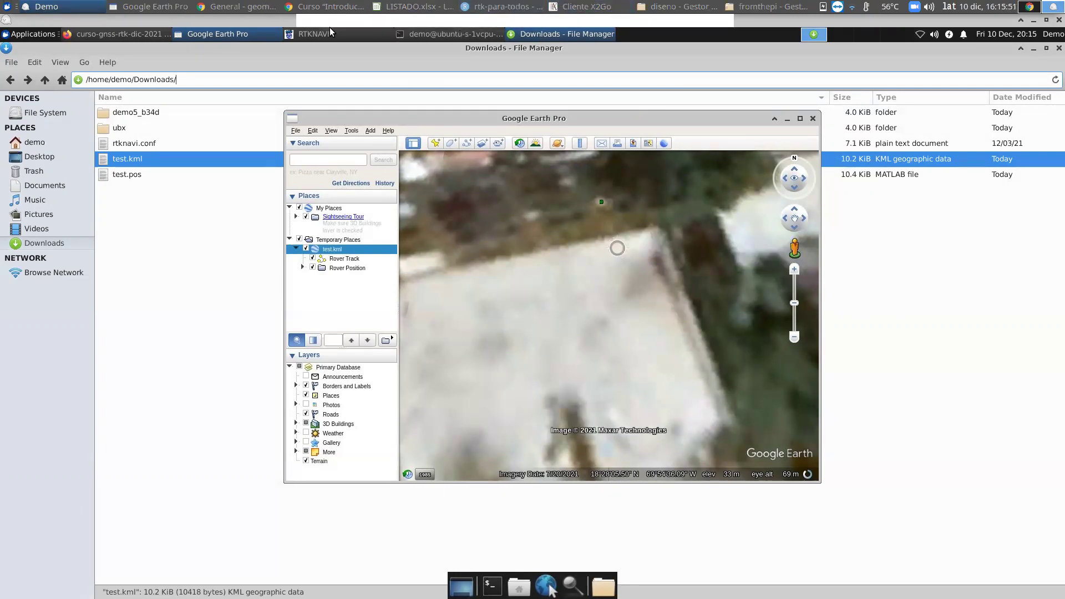
Leave Google Earth for the X2Go Client's Demo login dialog
left_click(459, 25)
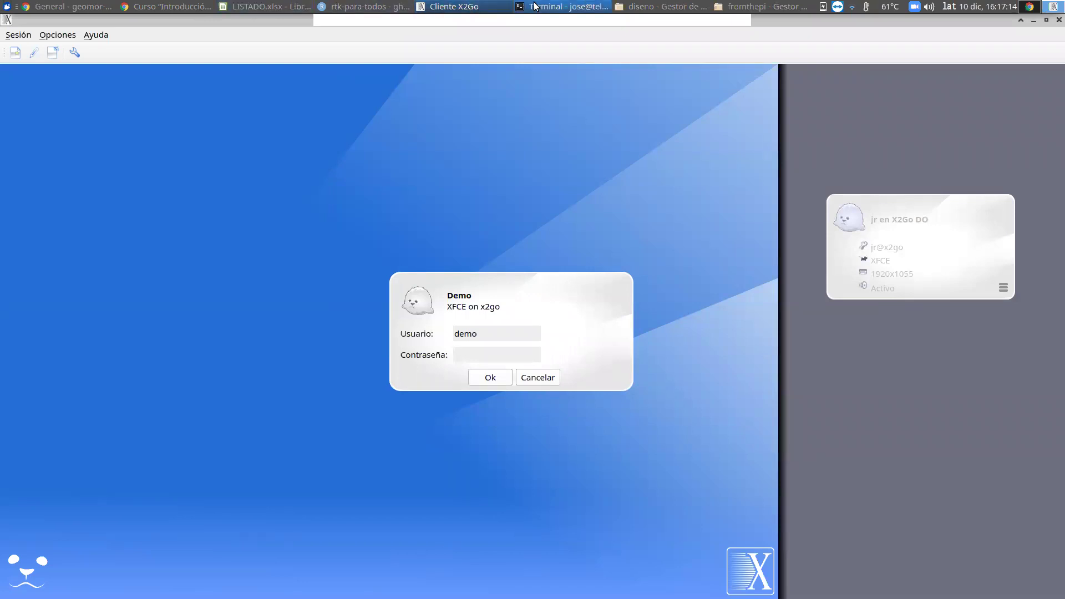
Check the server's load in htop, then log out of the SSH session
left_click(562, 6)
type("htop")
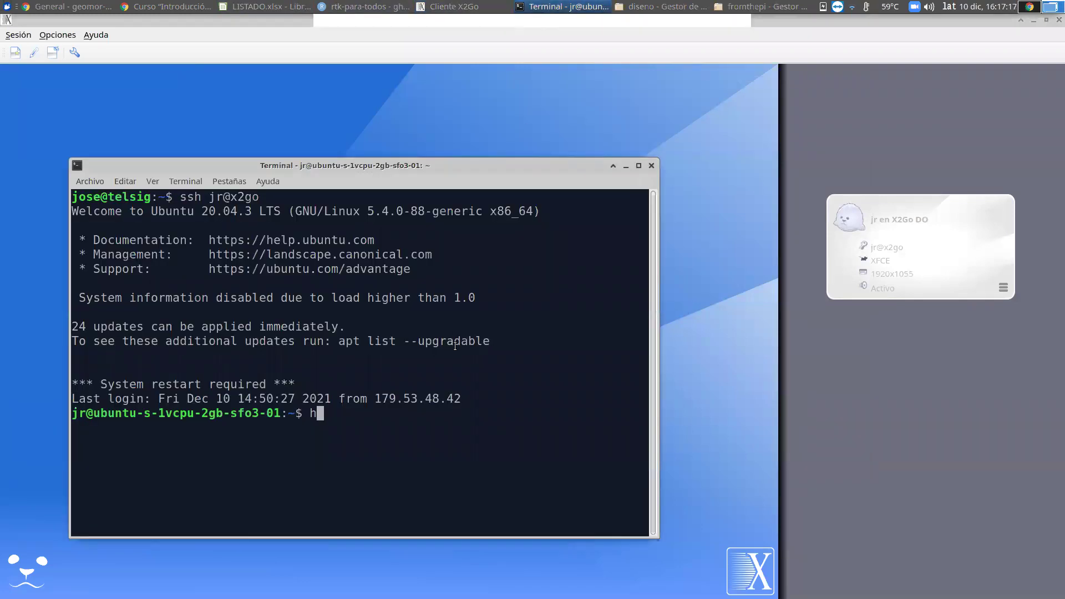
key("Return")
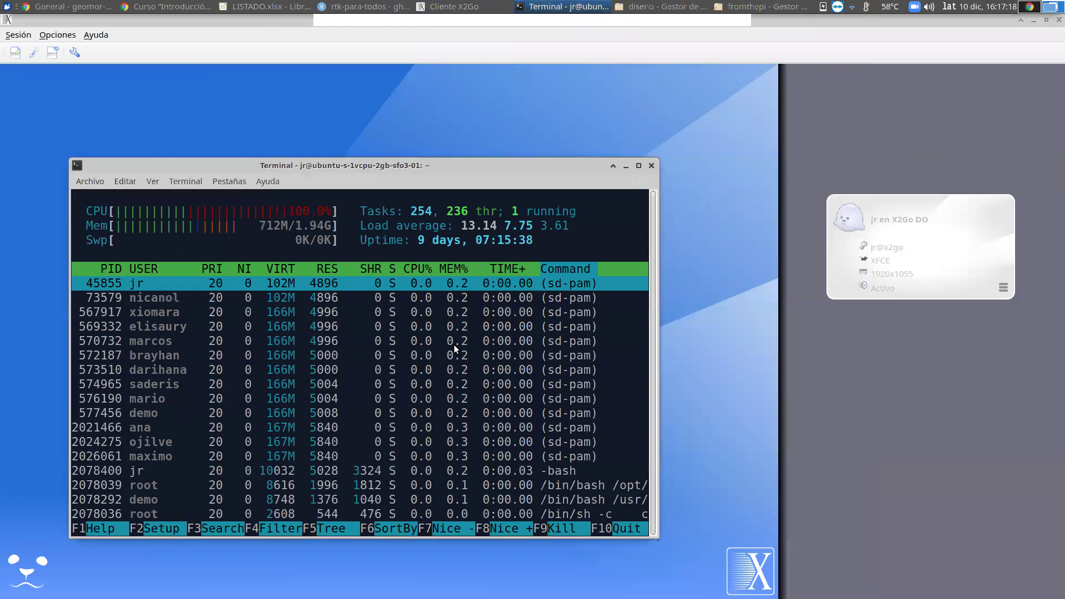
key("alt+F10")
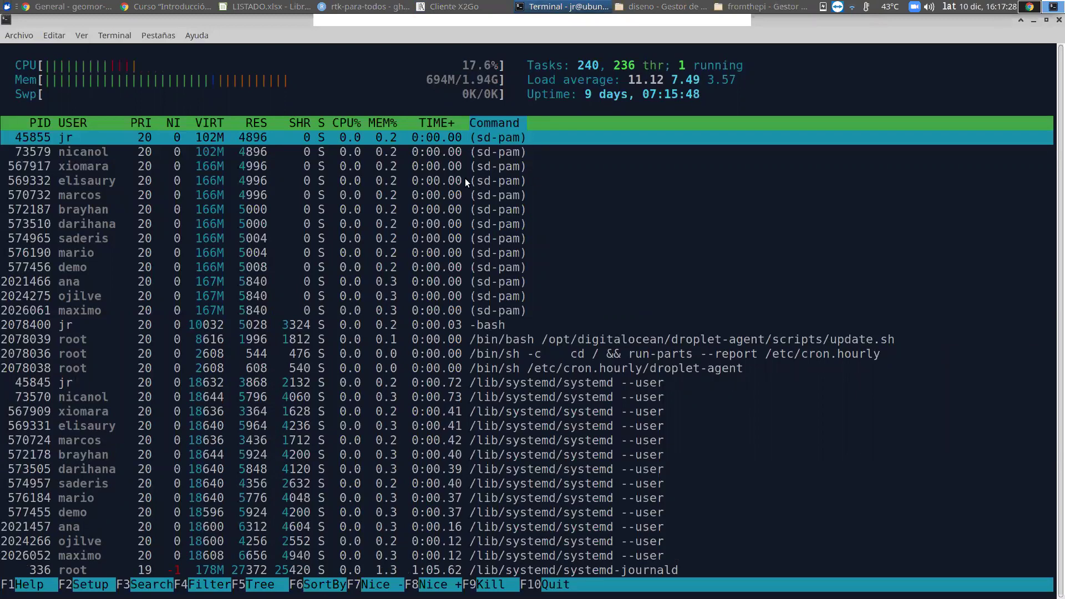
key("q")
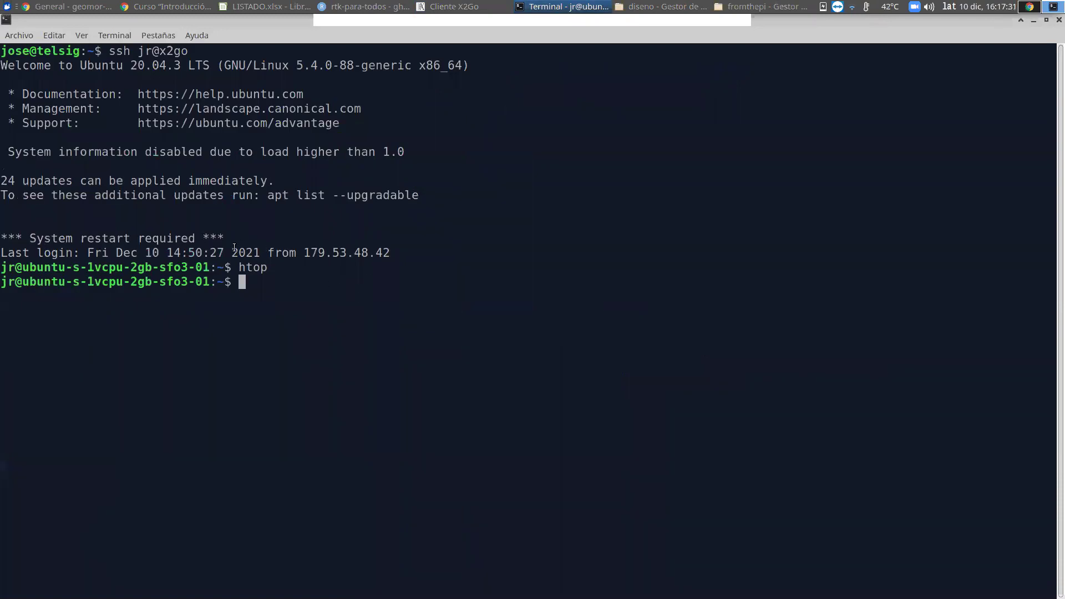
key("ctrl+d")
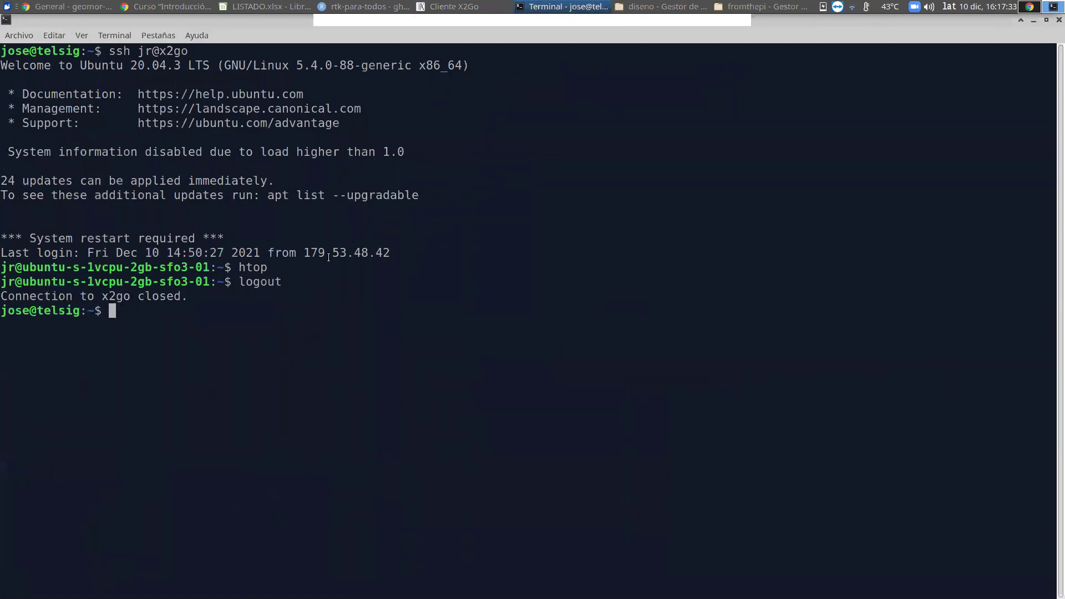
Submit the Demo session password in X2Go and bring up the course slides
key("alt+Tab")
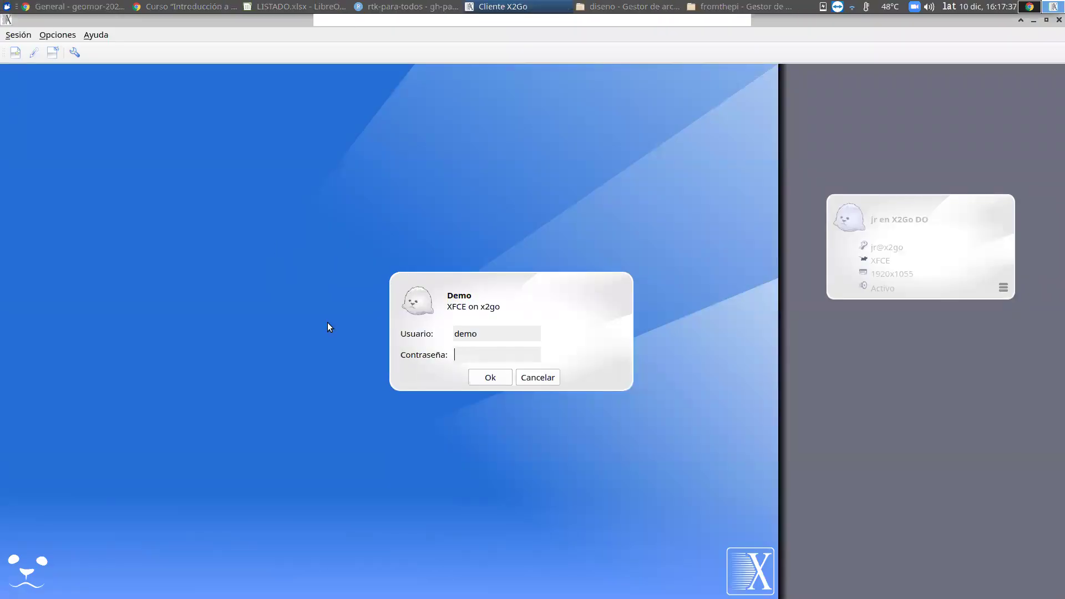
key("Return")
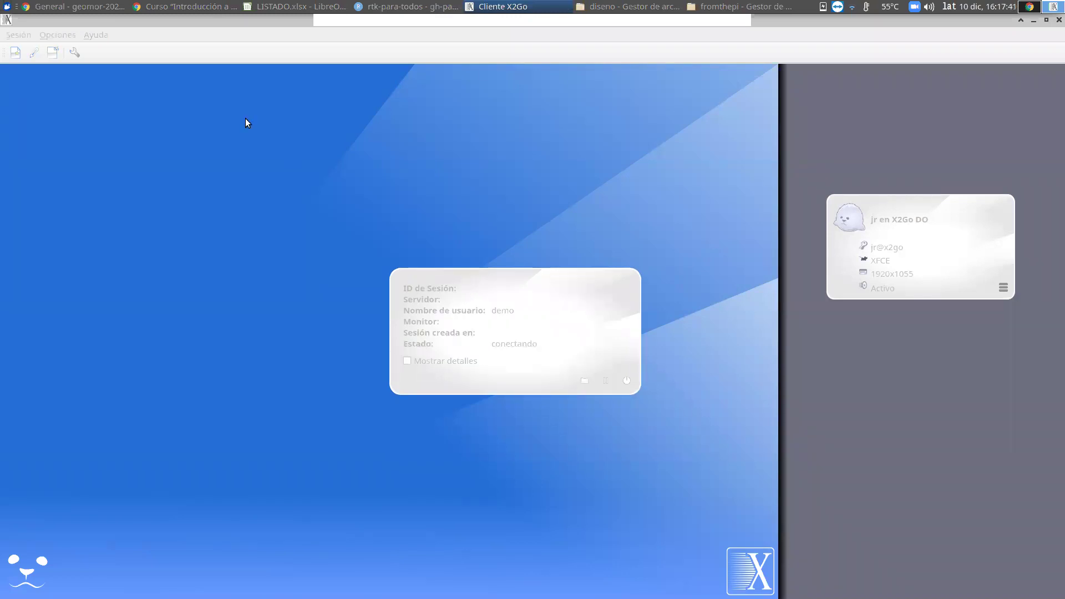
left_click(187, 7)
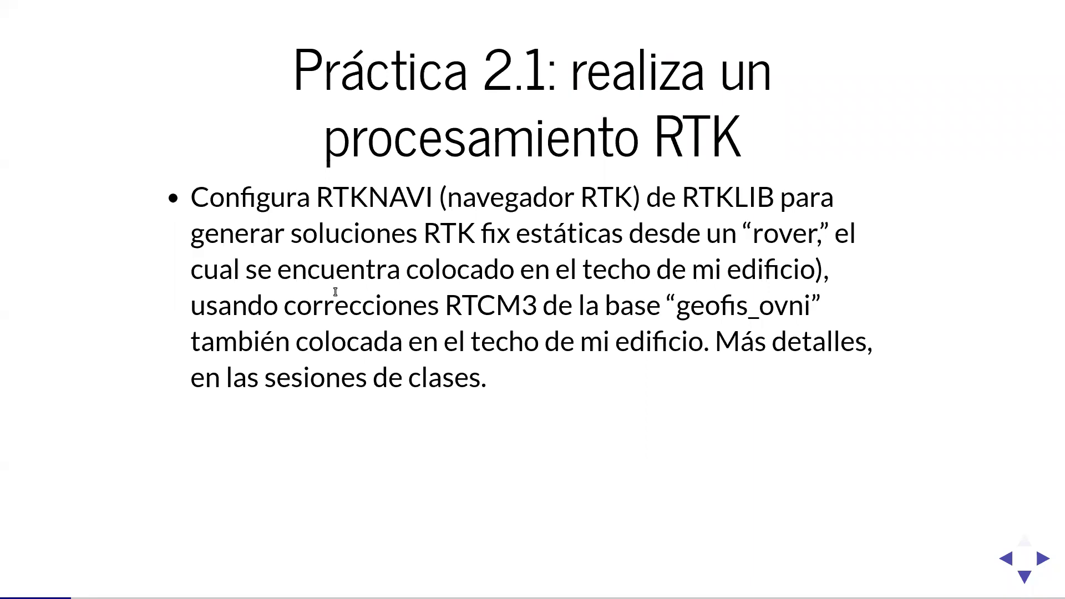
Advance two slides past the exercise slide through the rooftop photos
key("Right")
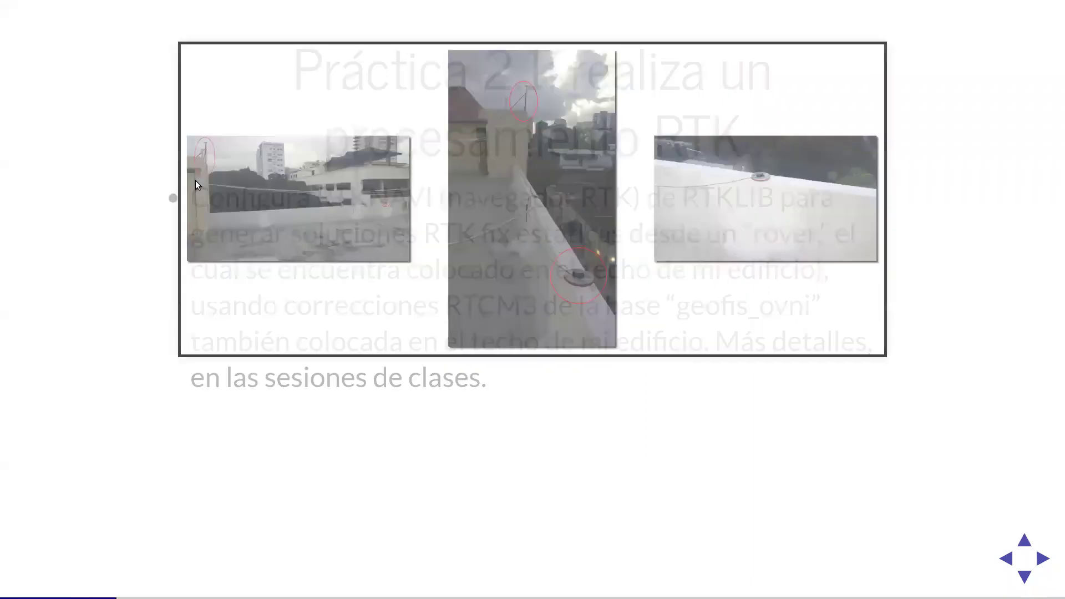
key("Right")
key("Right")
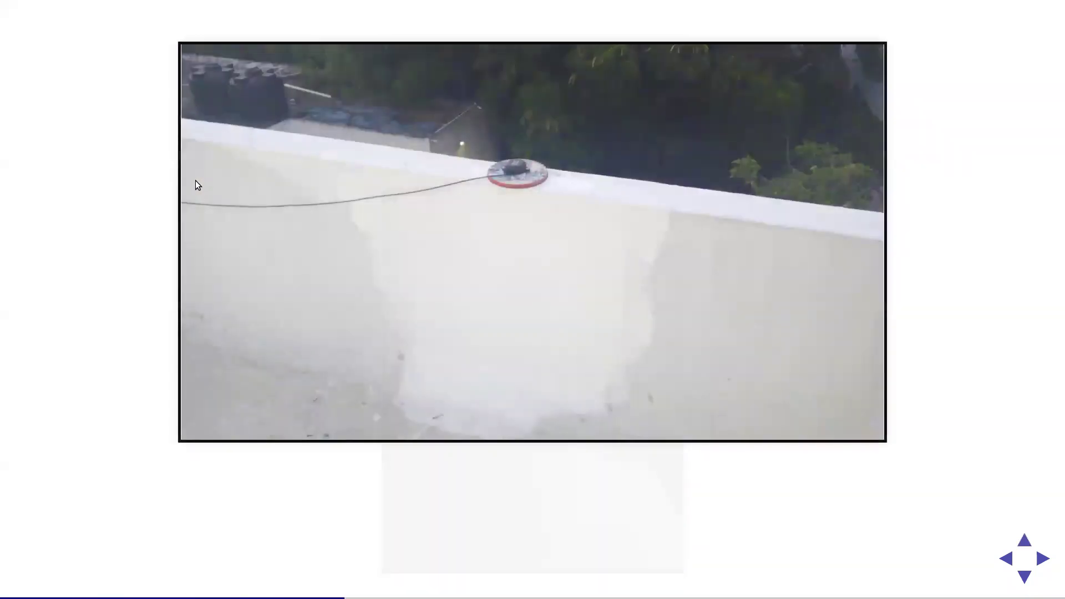
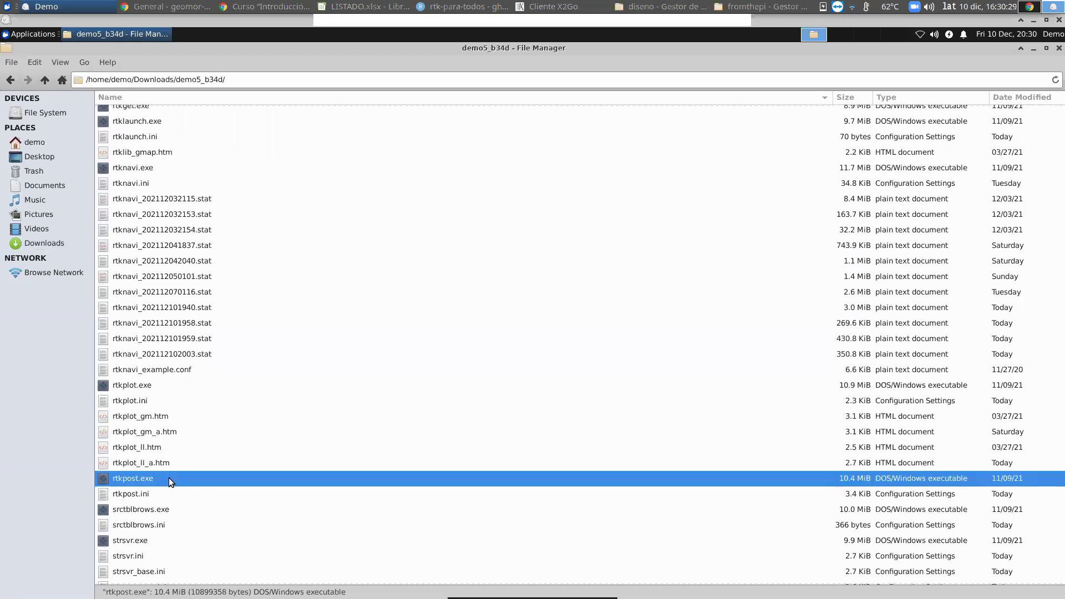
Launch rtkpost.exe with Wine and move the RTKPOST window nearer the screen centre
right_click(169, 478)
left_click(226, 358)
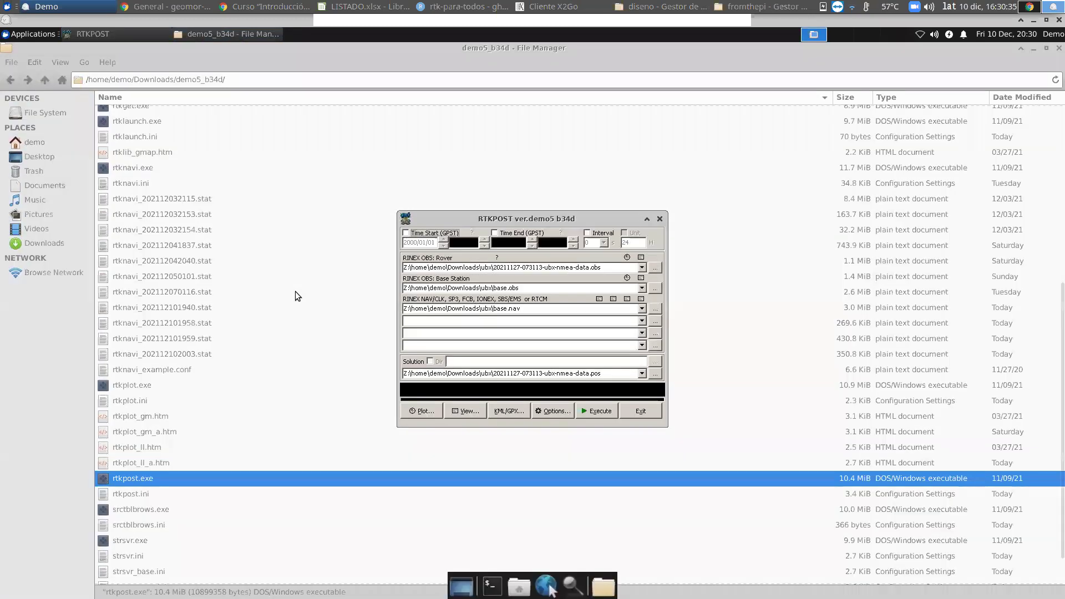
left_click_drag(520, 214, 495, 171)
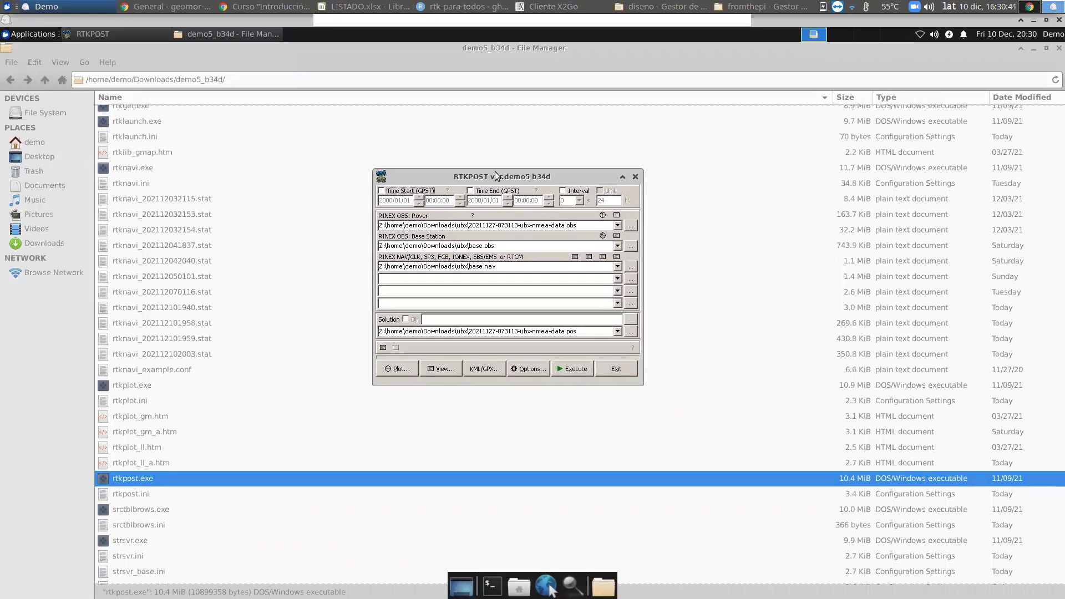
Clear the Rover, Base, NAV and output Solution paths in RTKPOST
left_click(578, 226)
double_click(590, 225)
key("BackSpace")
key("Tab")
key("Tab")
key("BackSpace")
key("Tab")
key("Tab")
key("BackSpace")
key("Tab")
key("Tab")
key("Tab")
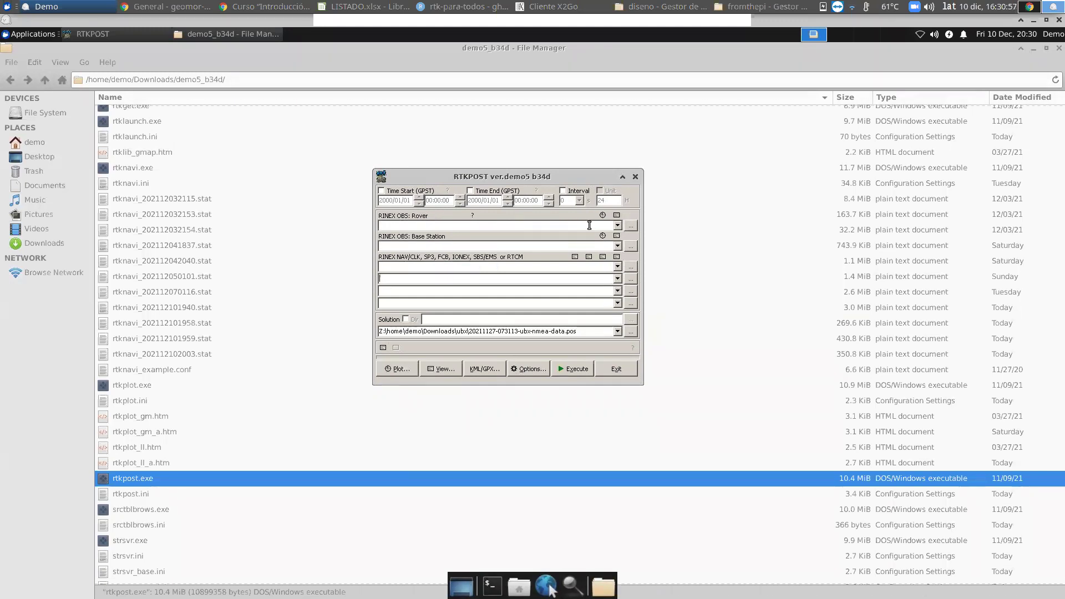
key("Tab")
key("Tab")
key("Tab")
key("Tab")
key("Tab")
key("Tab")
key("Tab")
key("BackSpace")
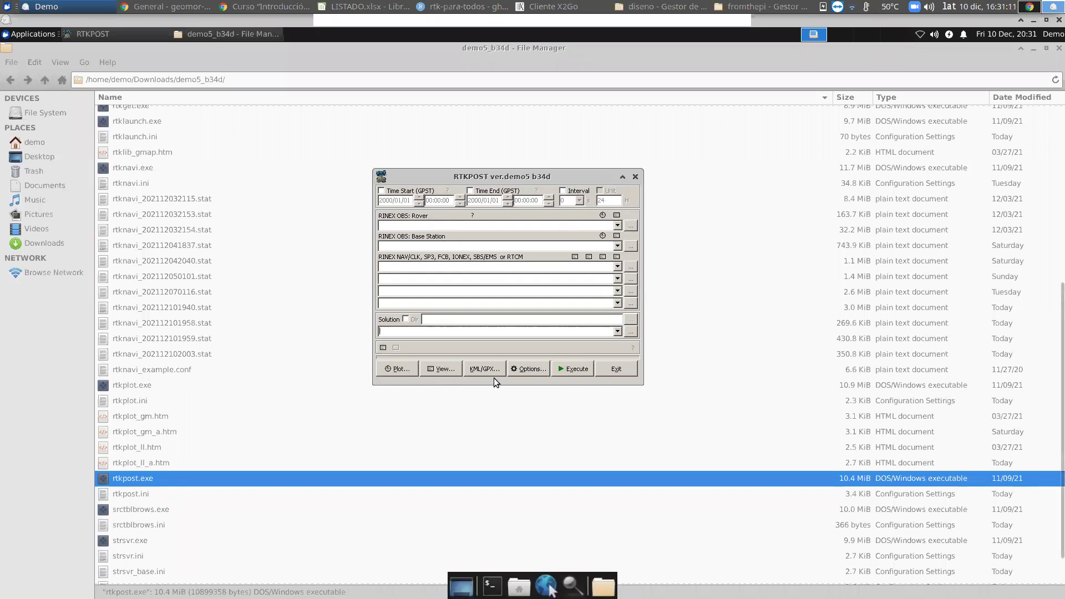
left_click(529, 369)
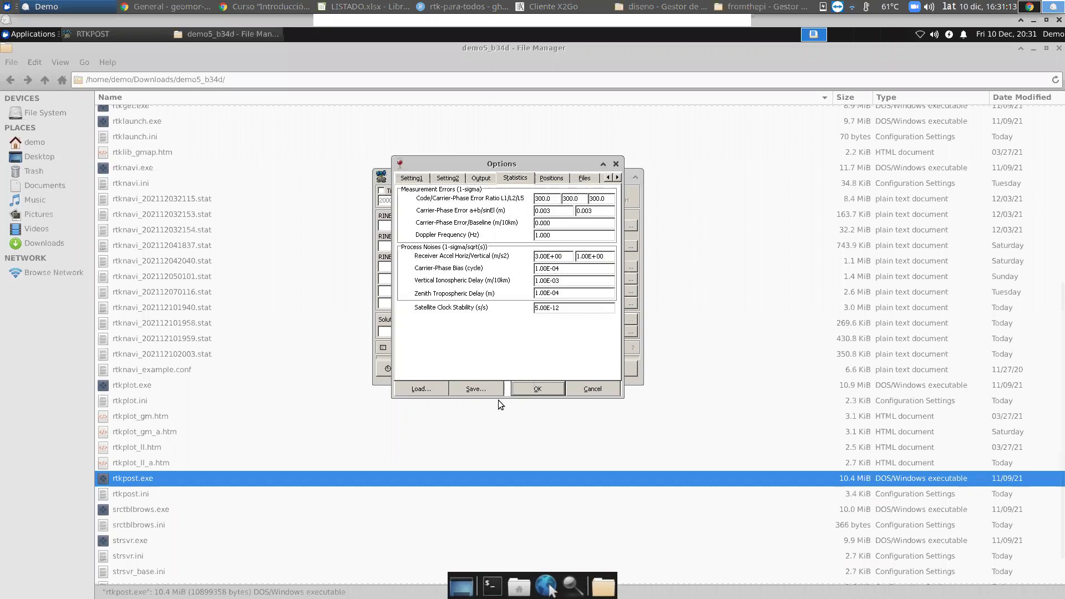
left_click(572, 392)
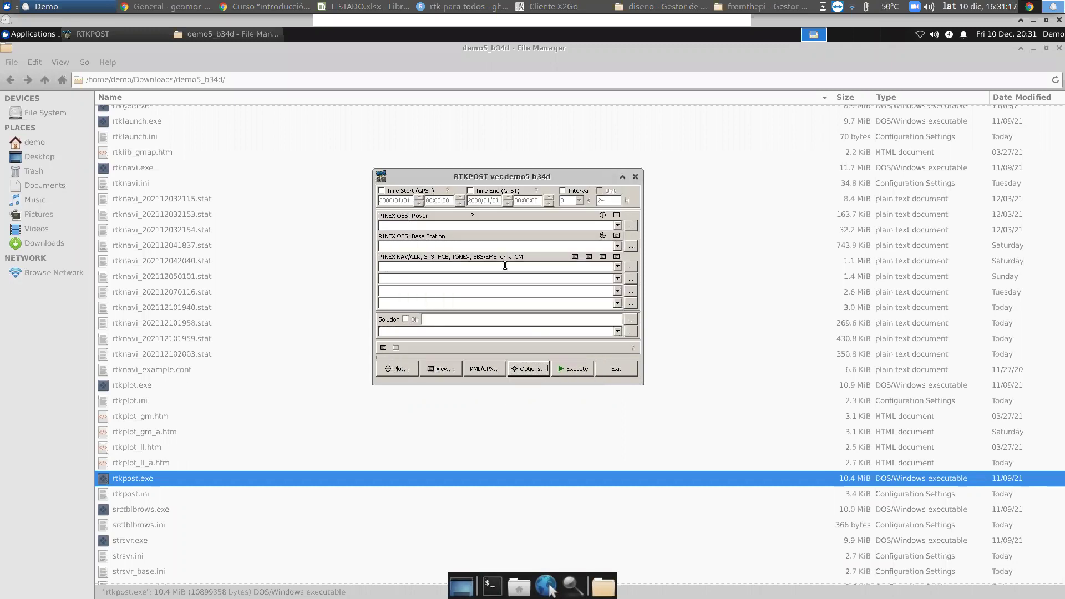
left_click(533, 225)
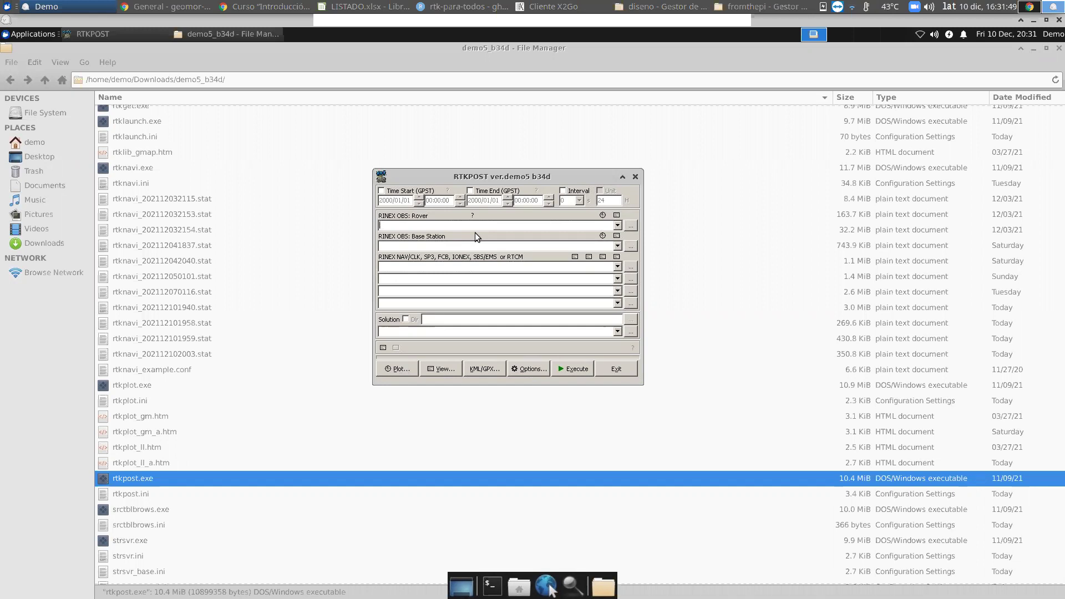
left_click(447, 246)
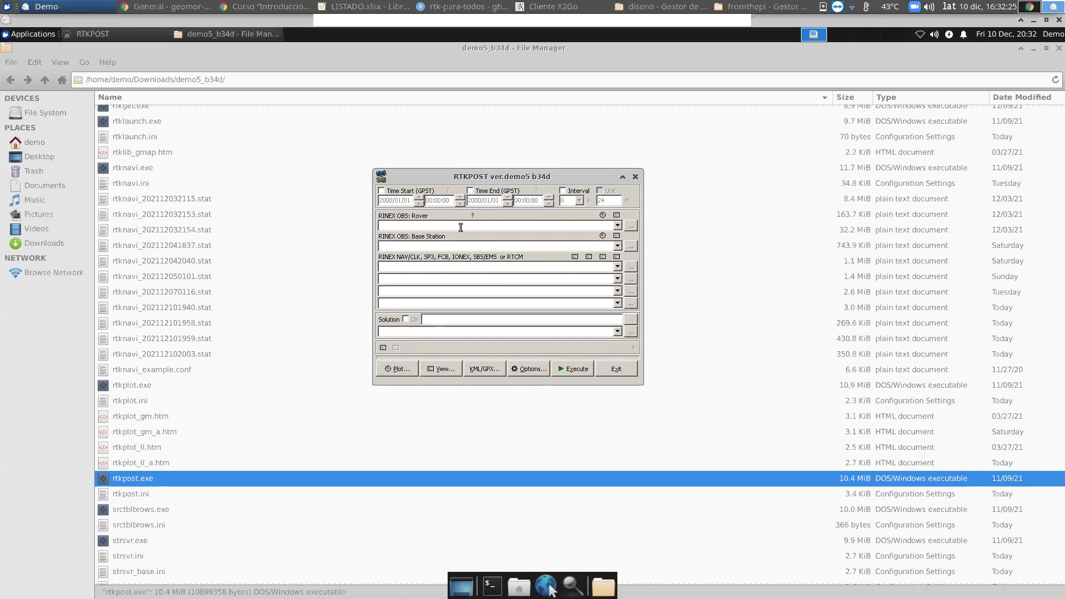
Cancel the rover file browser and open the ubx folder under Downloads in File Manager
left_click(631, 225)
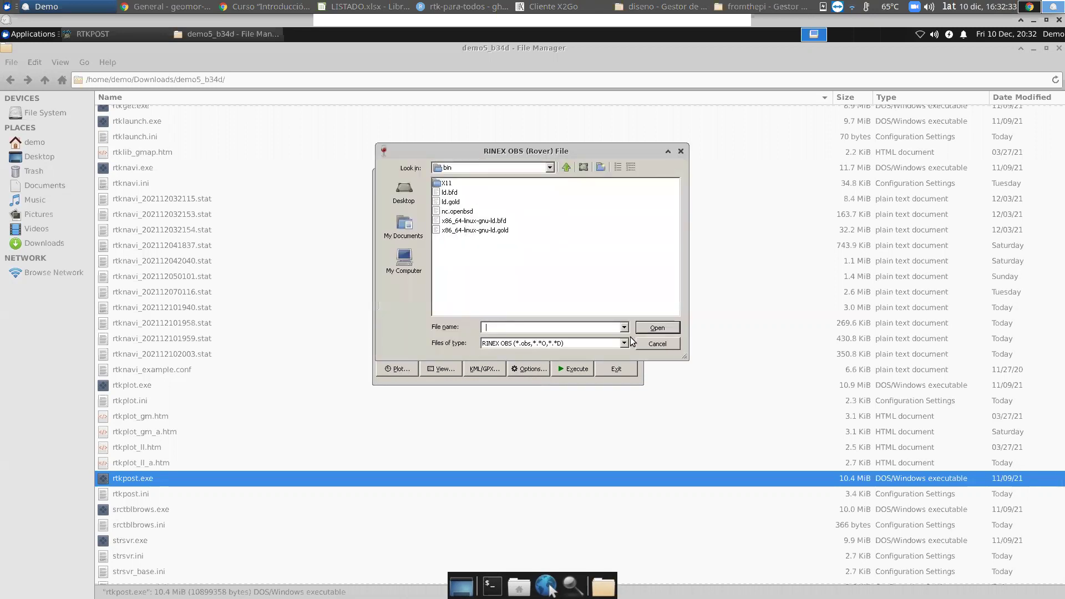
left_click(657, 342)
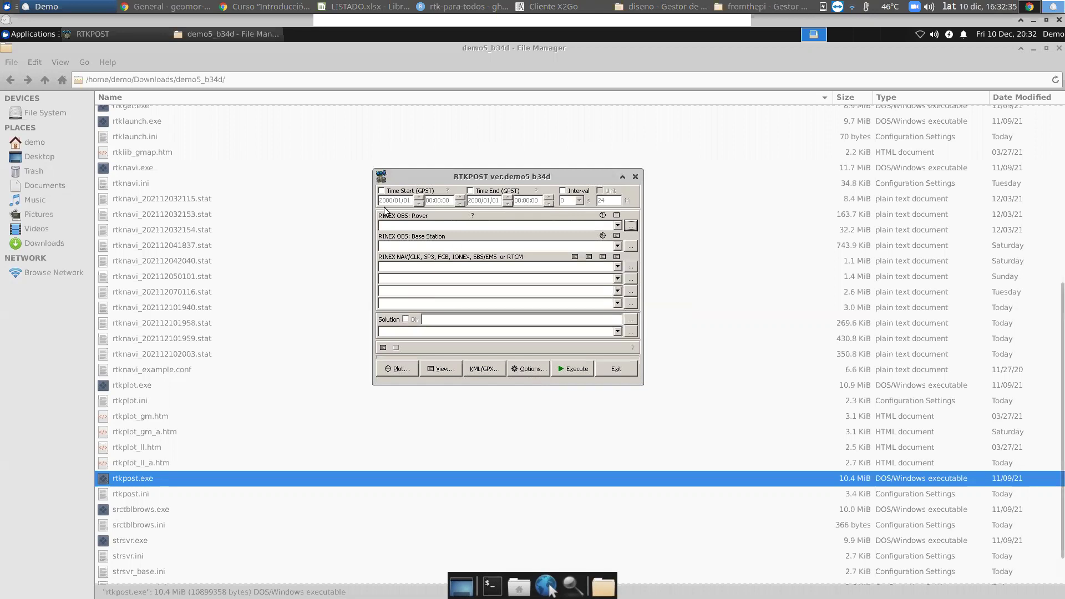
left_click(108, 112)
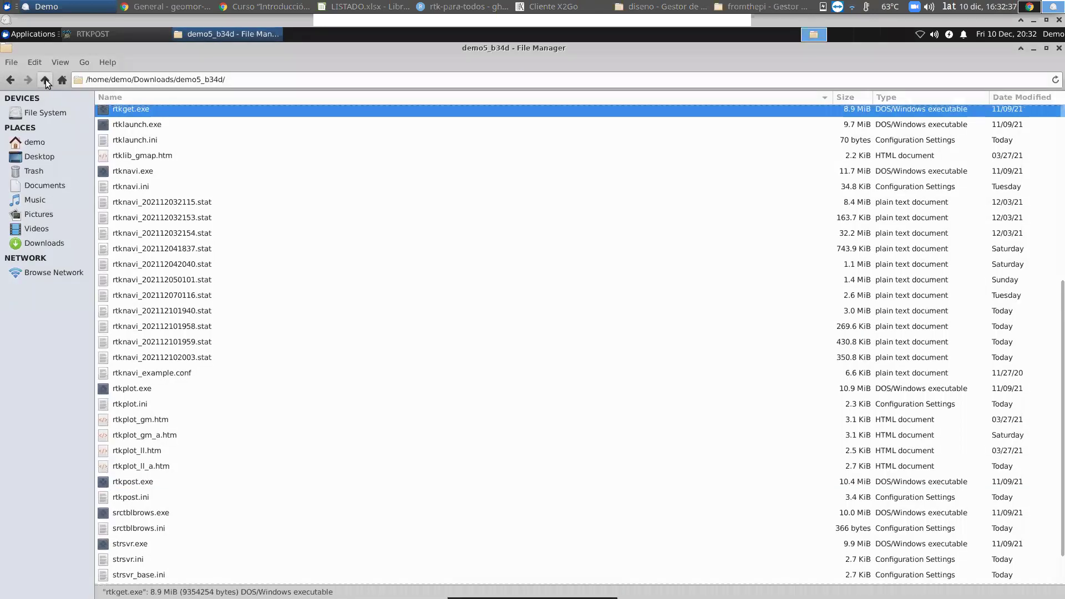
left_click(46, 79)
double_click(123, 131)
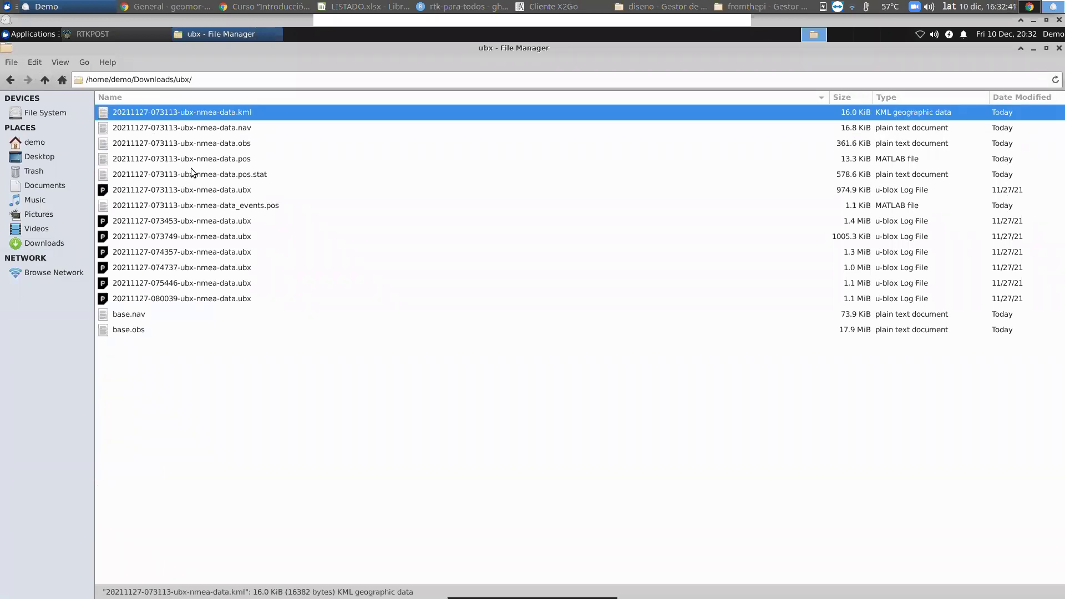
left_click(191, 175, "shift")
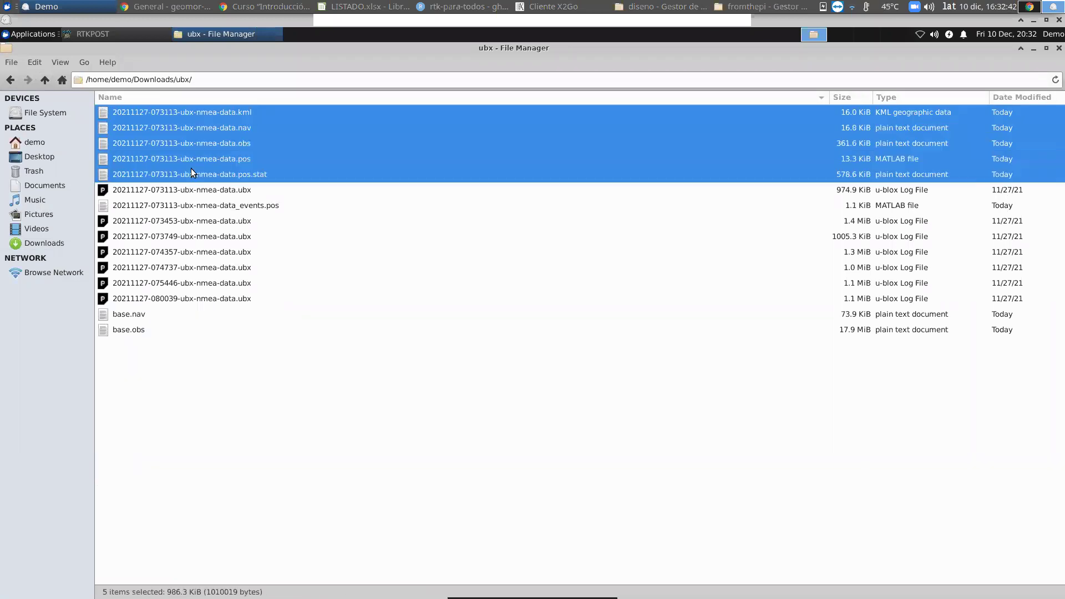
left_click(202, 211, "ctrl")
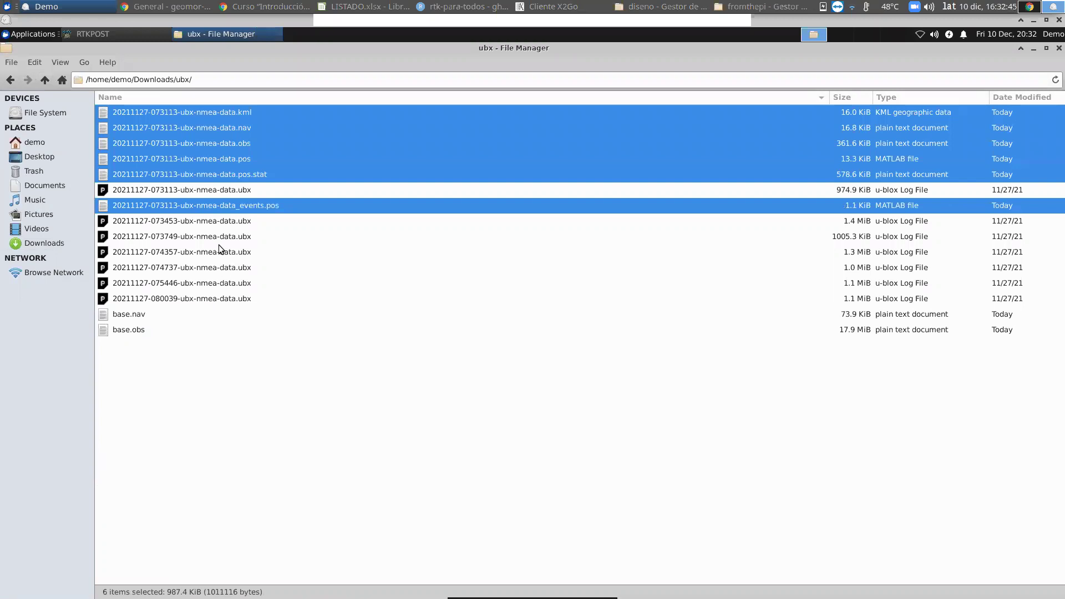
right_click(184, 151)
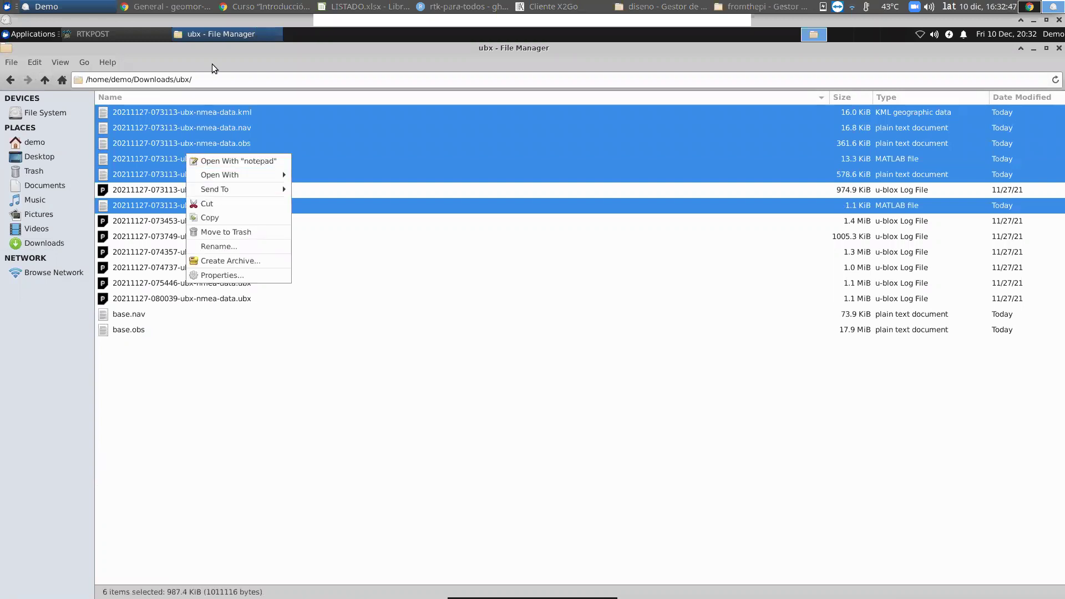
left_click(212, 64)
right_click(218, 125)
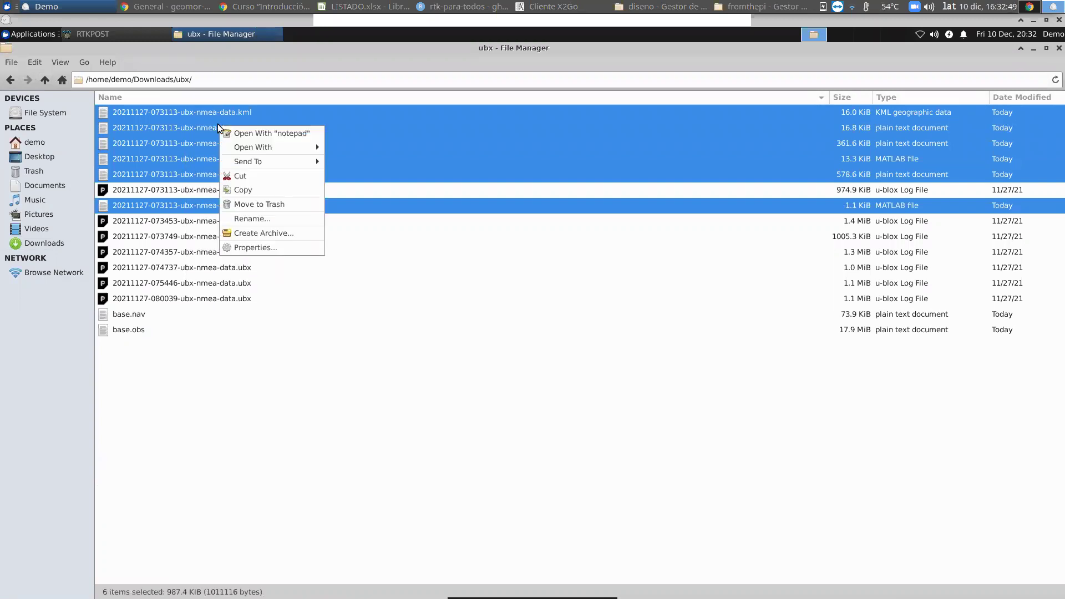
left_click(261, 207)
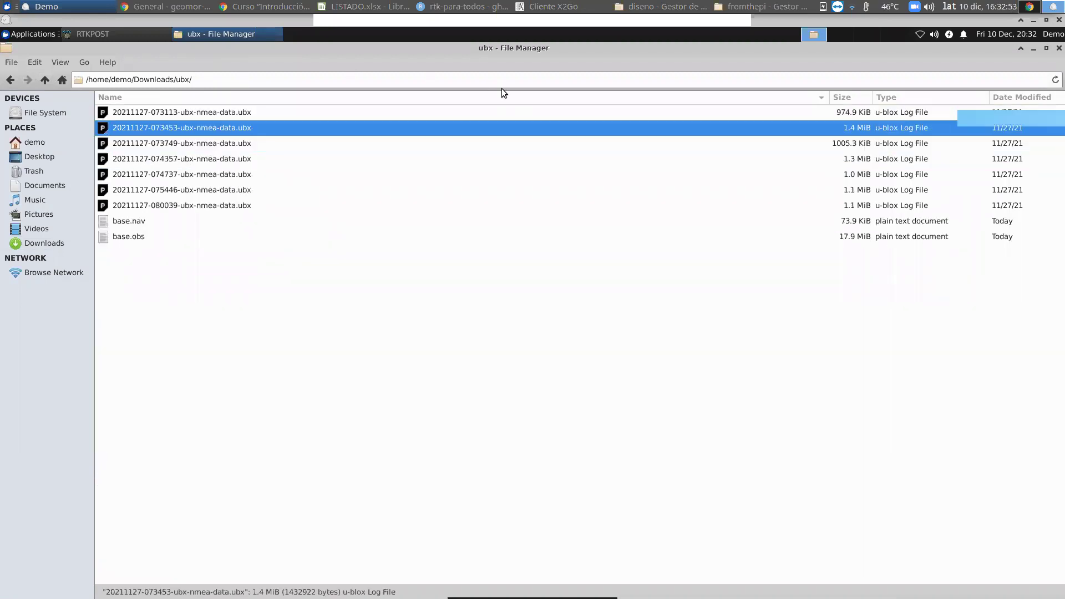
double_click(486, 49)
left_click(486, 54)
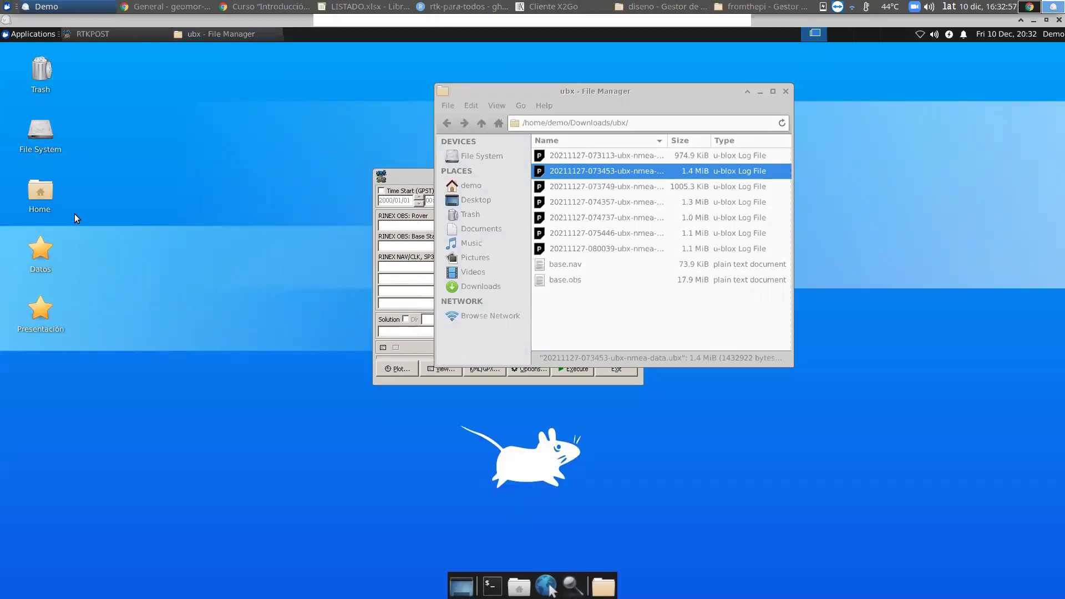
key("super+w")
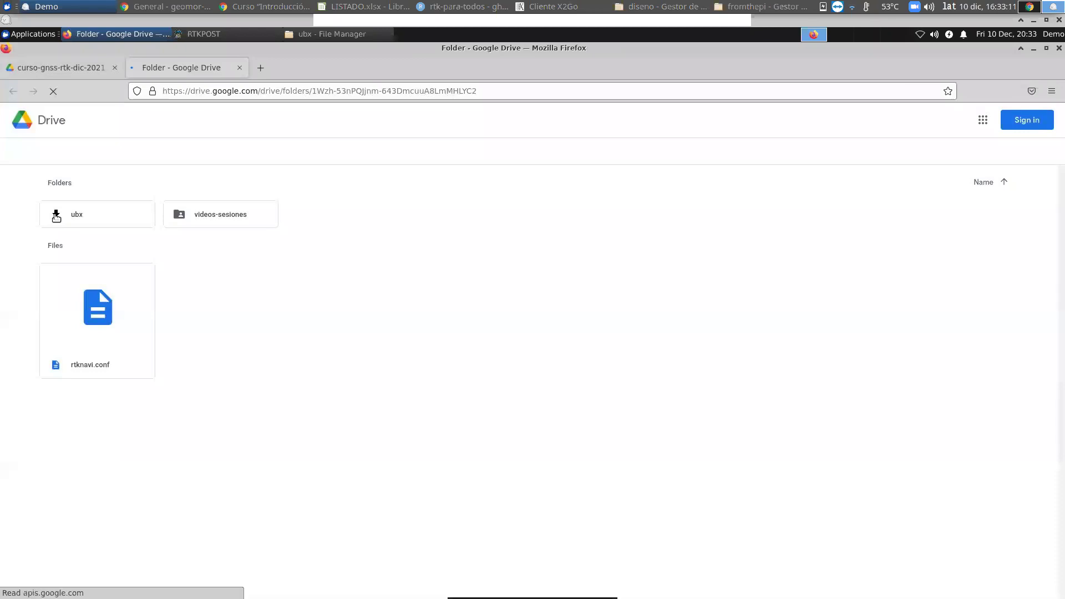
double_click(90, 219)
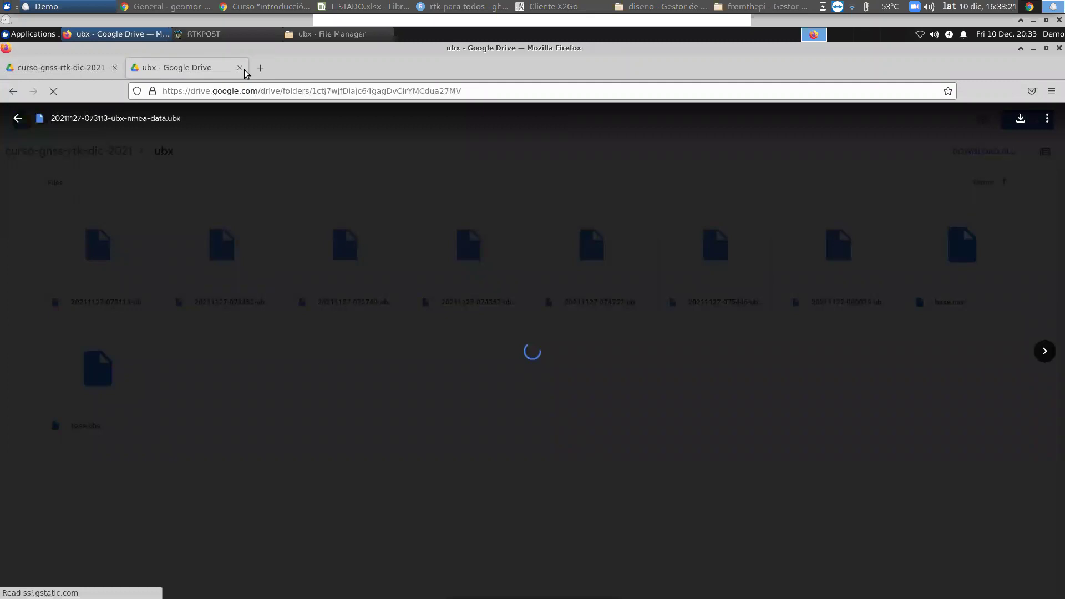
key("Escape")
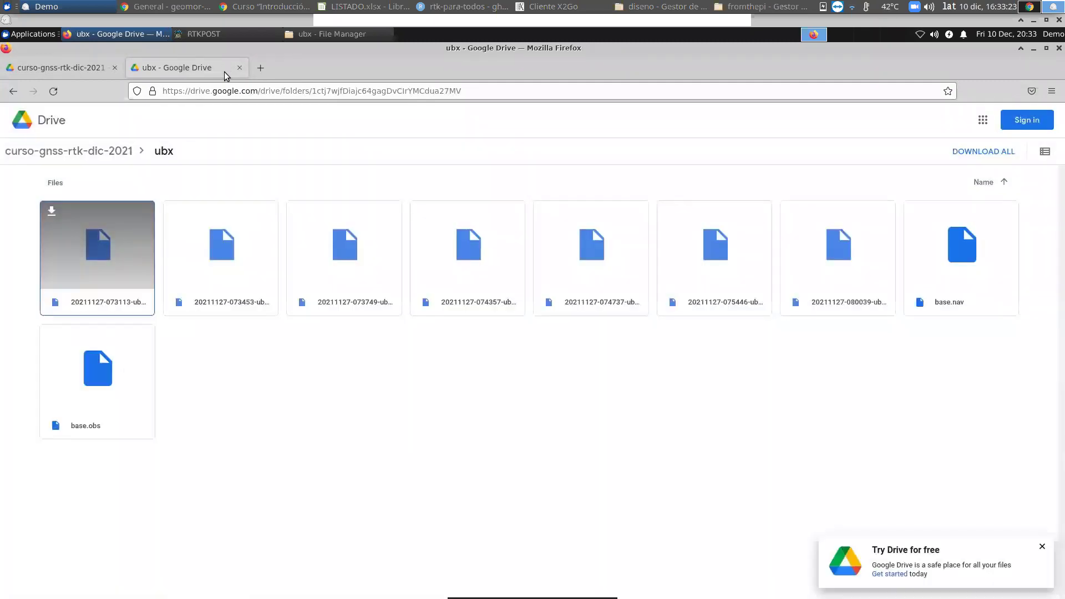
left_click(240, 68)
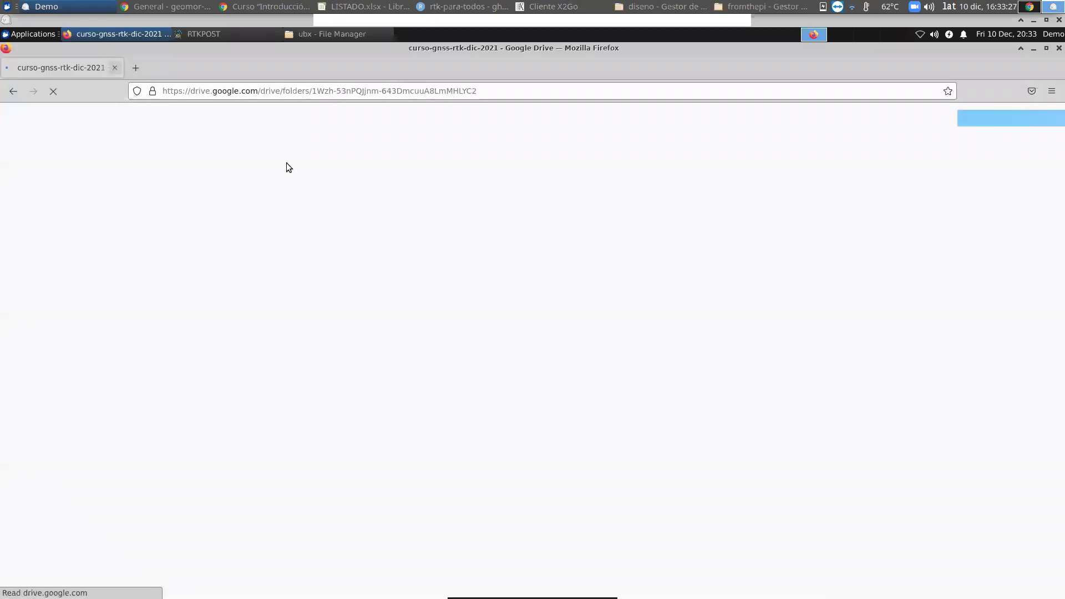
key("ctrl+w")
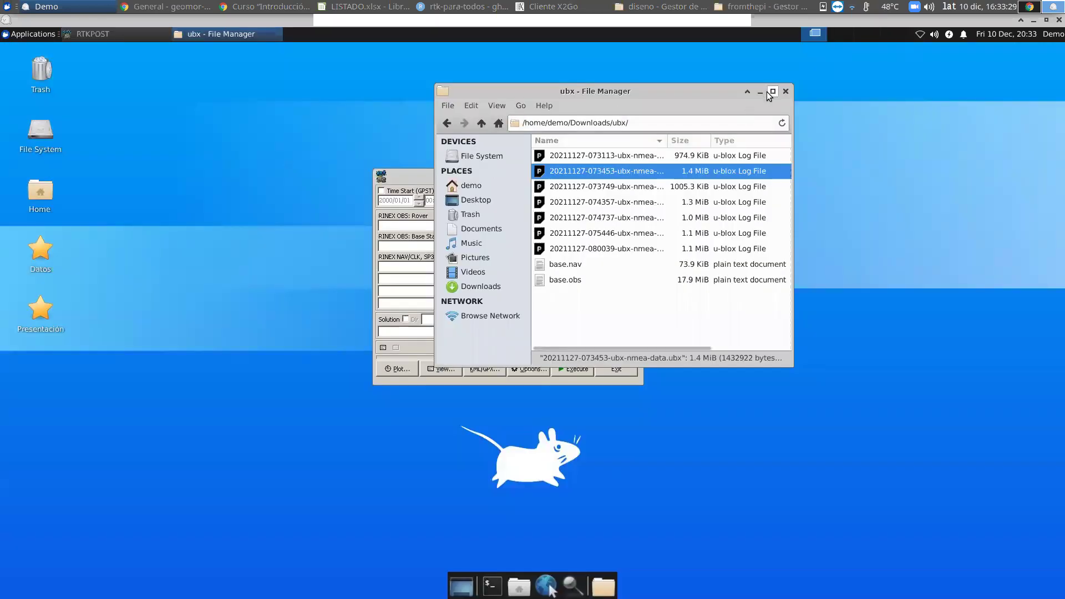
left_click(771, 92)
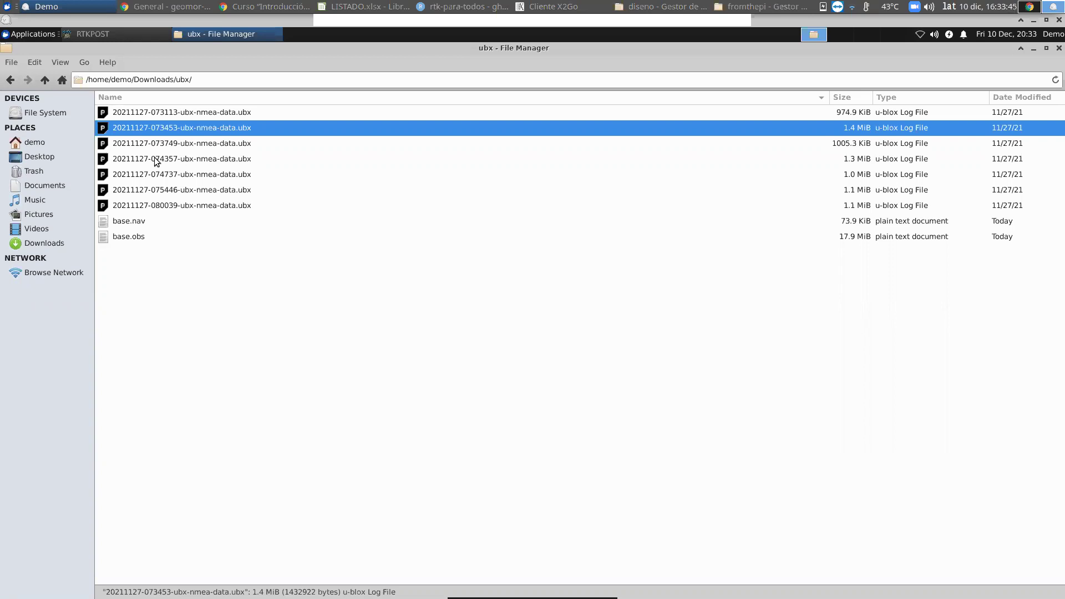
left_click(226, 145)
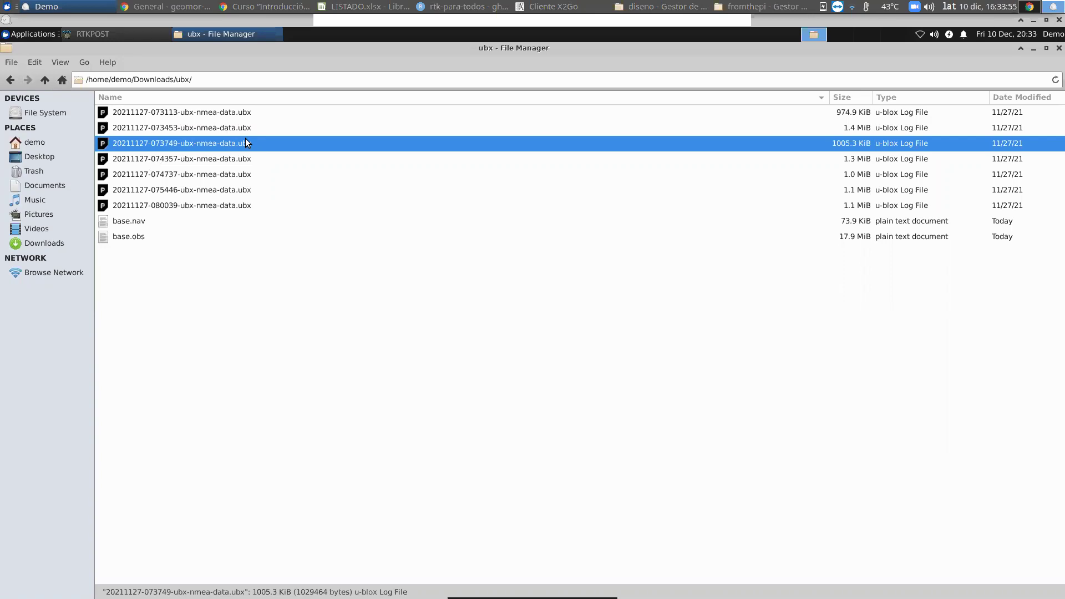
left_click(158, 234)
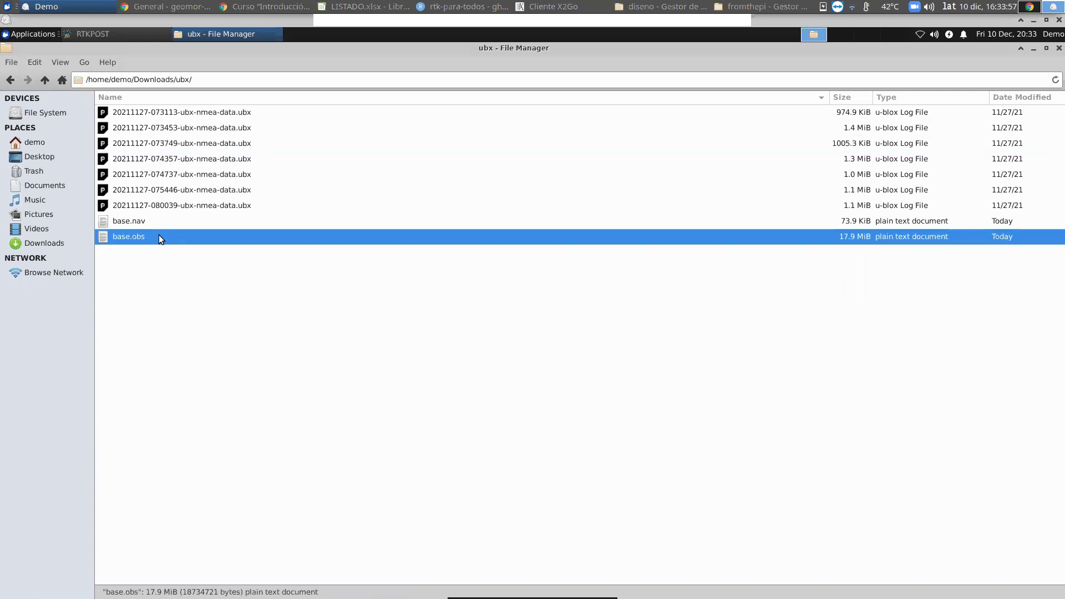
left_click(153, 225)
left_click(157, 235)
left_click(146, 222)
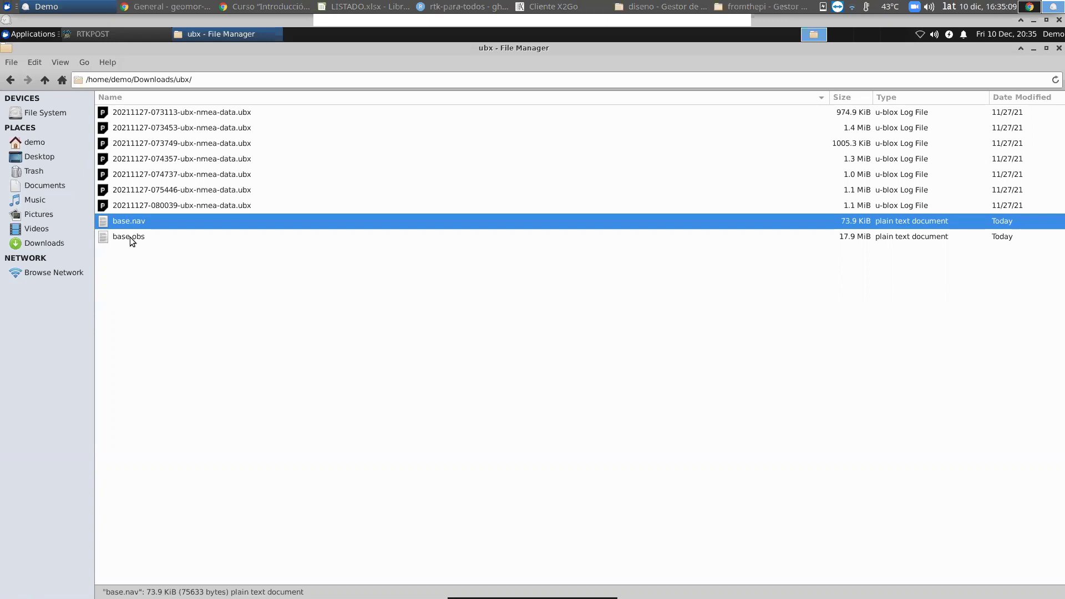
Select base.obs in the ubx folder
left_click(132, 240)
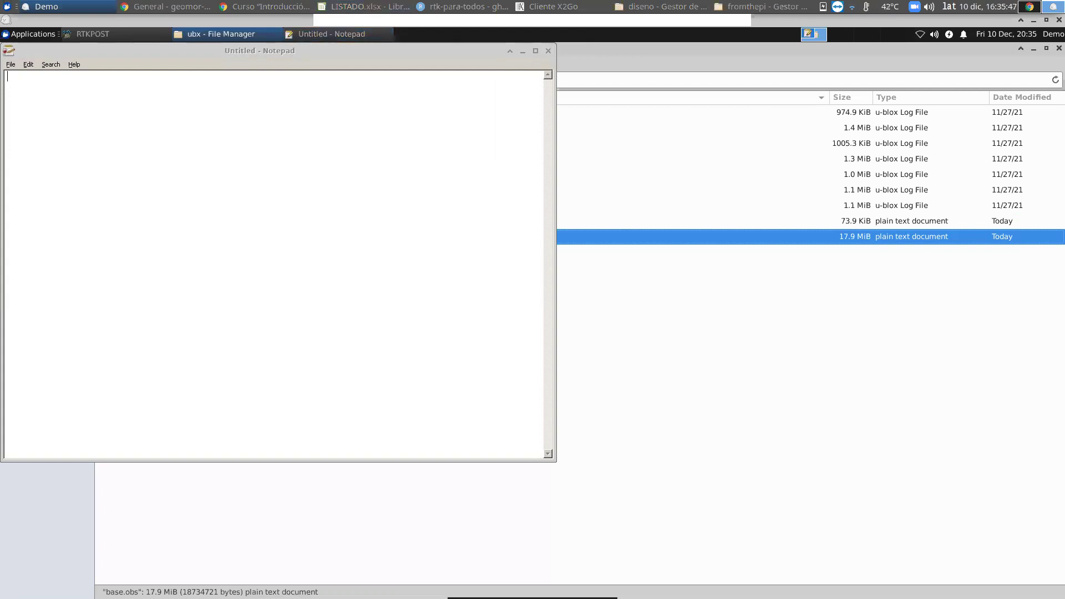
Open a terminal in the ubx folder, run vi base.obs, and maximize the window
left_click(549, 50)
right_click(308, 285)
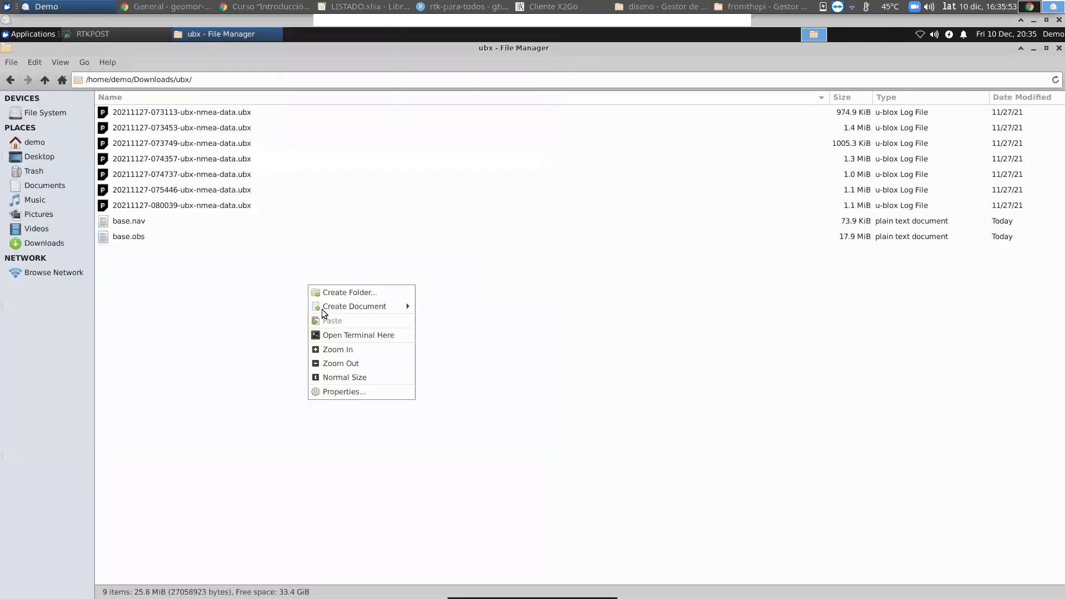
left_click(345, 336)
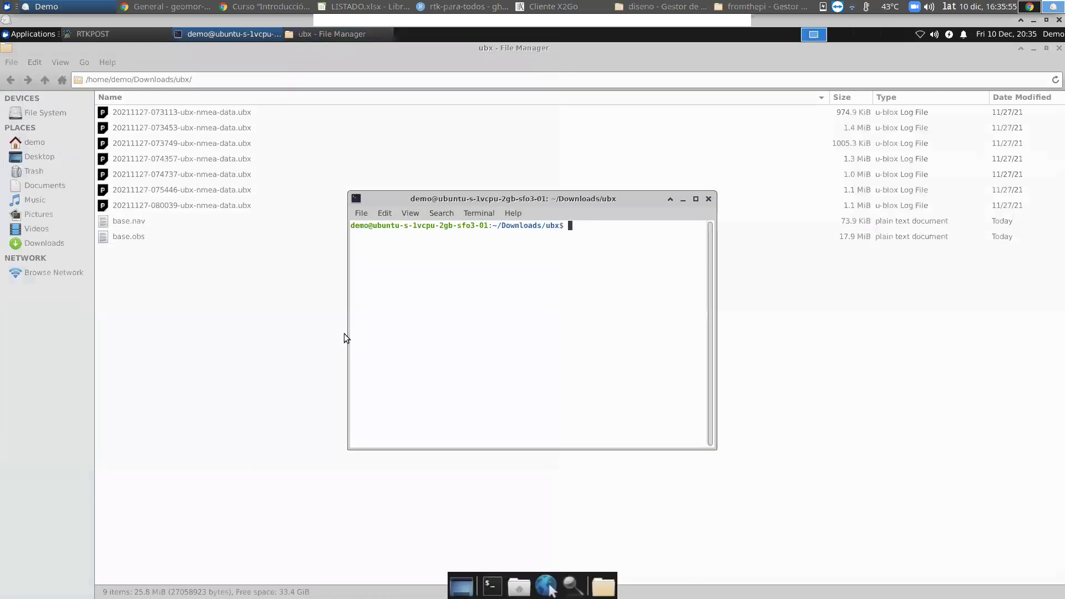
type("vi base.obs")
key("Return")
key("alt+space")
key("Escape")
key("alt+space")
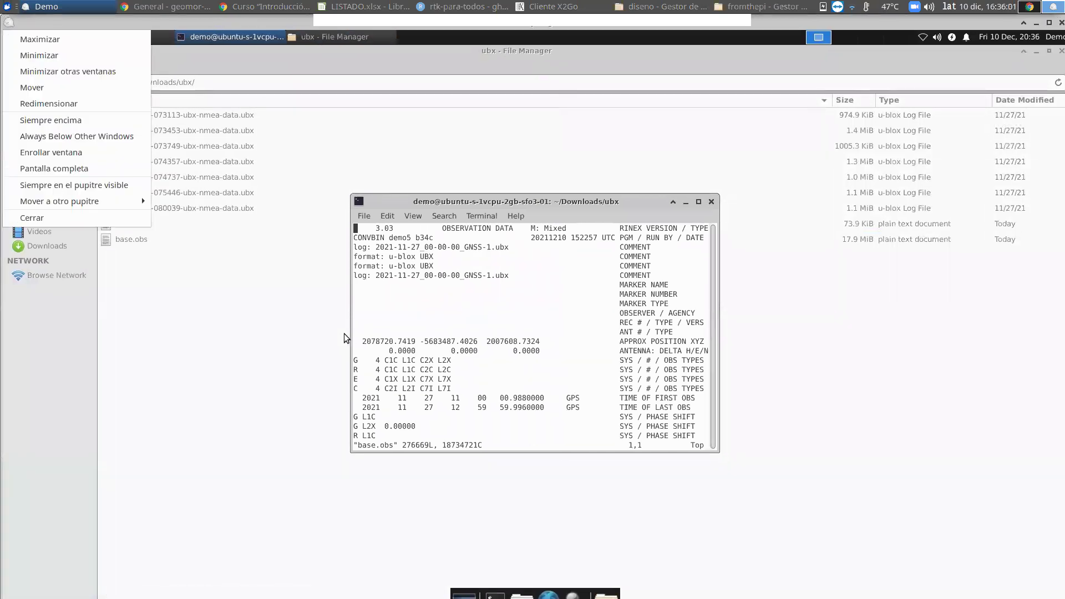
left_click(115, 40)
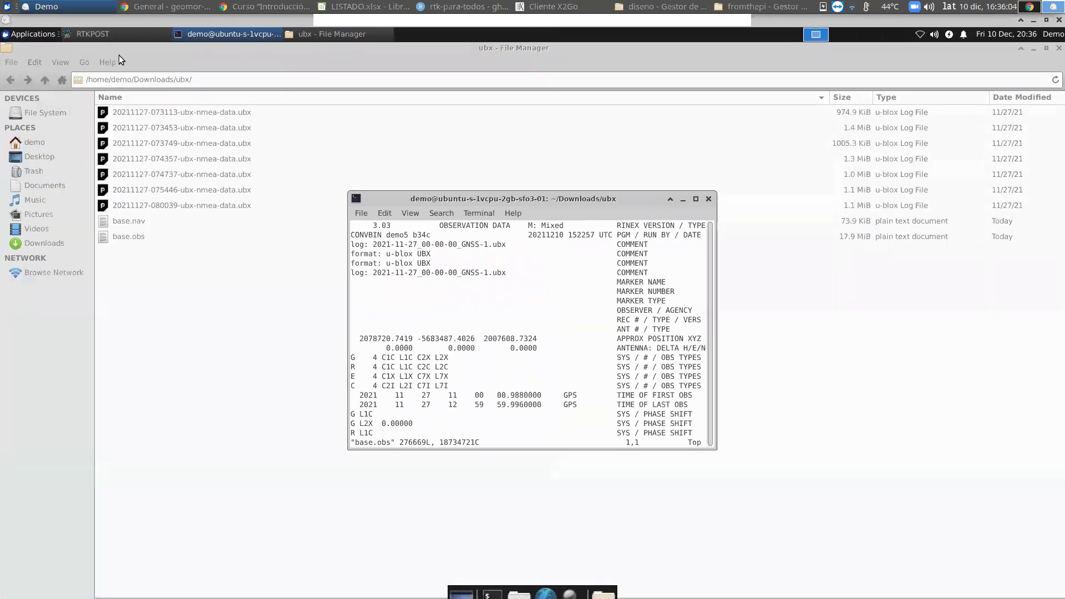
double_click(464, 198)
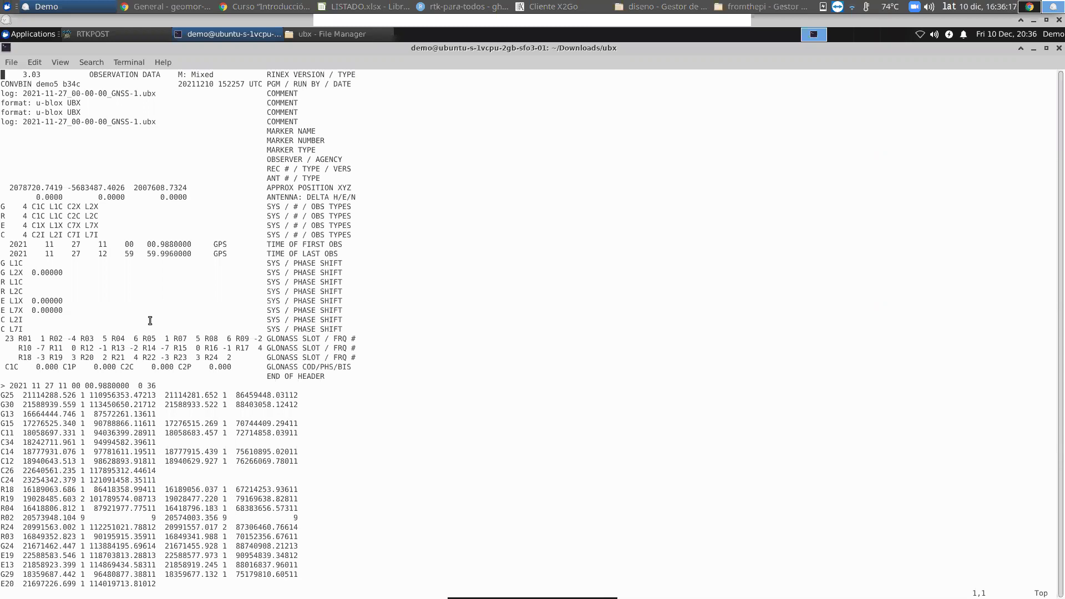
Browse the base.obs RINEX header lines in vi
key("Down")
key("Down")
key("Down")
key("Down")
key("Down")
key("Down")
key("Down")
key("Down")
key("Down")
key("Down")
key("Down")
key("Down")
key("End")
key("Home")
key("End")
key("Home")
key("Page_Down")
key("Page_Up")
key("Down")
key("Down")
key("Down")
Quit vi with :q and reopen base.obs from the recalled command
key("Up")
key("Up")
key("Up")
type(":q")
key("Return")
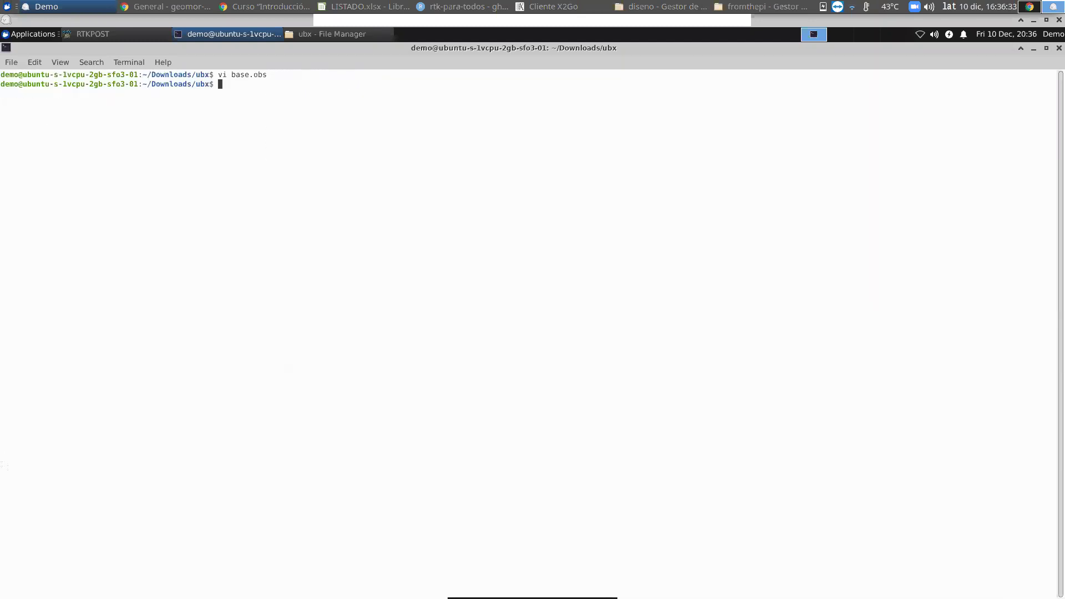
key("Up")
key("Home")
key("Right")
key("Right")
key("Return")
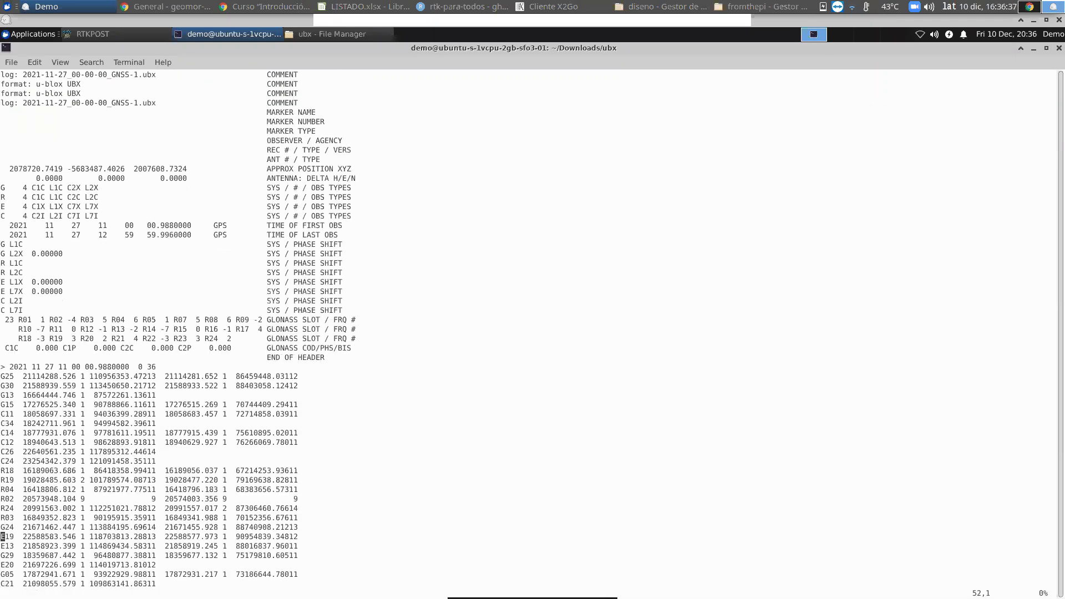
key("Down")
key("Down")
key("Down")
key("Up")
key("Up")
key("Up")
key("Up")
key("Up")
key("Up")
key("Up")
key("Up")
key("Up")
key("Up")
key("Up")
key("Up")
key("Up")
key("Up")
key("Up")
key("Up")
key("Up")
key("Up")
key("Up")
key("Up")
key("Up")
key("Up")
key("Up")
key("Up")
key("Up")
key("Up")
key("Up")
key("Up")
key("Up")
key("Up")
key("Up")
key("Up")
key("Up")
key("Up")
key("Up")
key("Up")
key("Up")
key("Up")
key("Up")
key("Up")
key("Up")
key("Up")
key("Up")
key("Up")
key("Up")
key("Up")
key("Up")
key("Up")
key("Up")
key("Up")
key("Up")
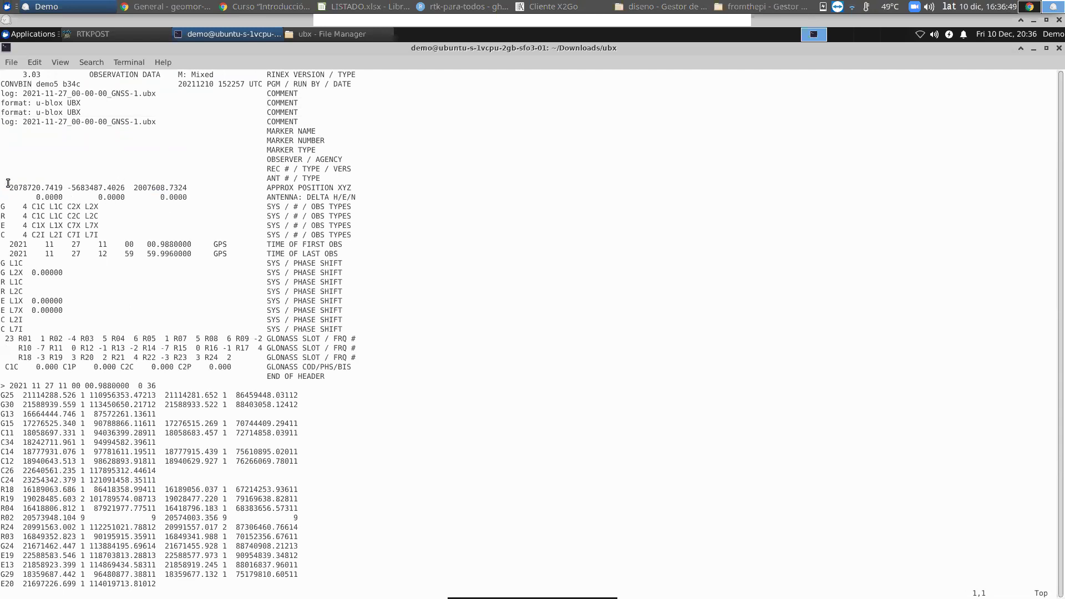
Highlight the APPROX POSITION XYZ, antenna and TIME OF LAST OBS header values
left_click_drag(8, 188, 324, 194)
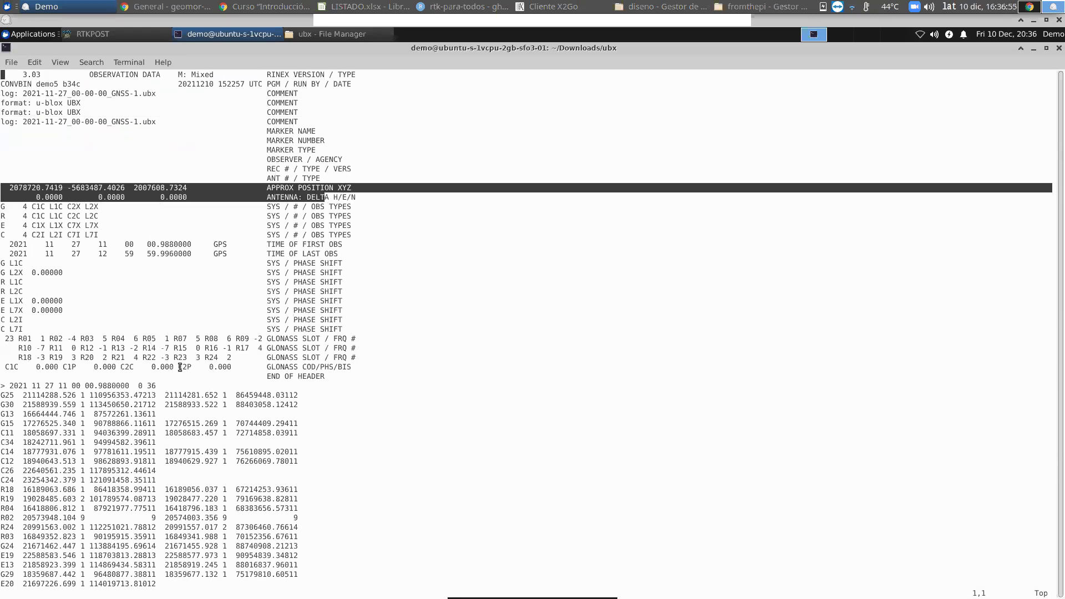
left_click(100, 332)
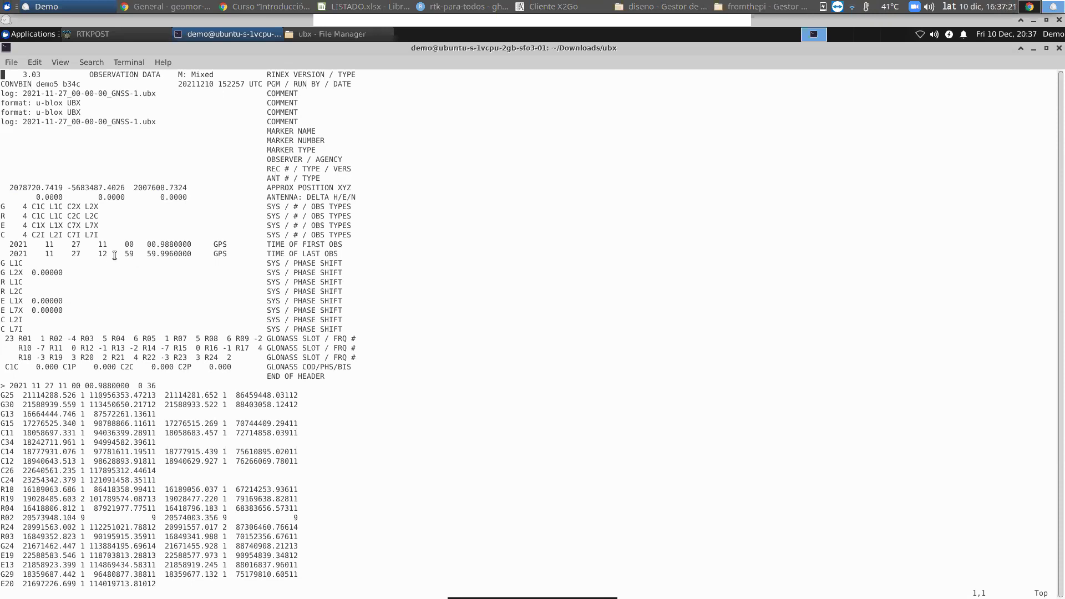
left_click_drag(98, 254, 172, 253)
left_click(214, 292)
key("Down")
key("Down")
key("Down")
key("Down")
key("Down")
key("Down")
key("Down")
key("Down")
key("Down")
key("Down")
key("Down")
key("Down")
key("Down")
key("Down")
key("Down")
key("Down")
key("Down")
key("Down")
key("Down")
key("Down")
key("Down")
key("Down")
key("Down")
key("Down")
key("Down")
key("Down")
key("Down")
key("Down")
key("Down")
key("Down")
key("Down")
key("Down")
key("Down")
key("Down")
key("Down")
key("Down")
key("Down")
key("Down")
key("Down")
key("Down")
key("Down")
key("Up")
key("Up")
key("Up")
key("Up")
key("Up")
key("Up")
key("Up")
key("Up")
key("Up")
key("Up")
Highlight the first epoch's date 2021 11 27, time 11 00 and seconds 00.9880000
left_click_drag(59, 385, 92, 386)
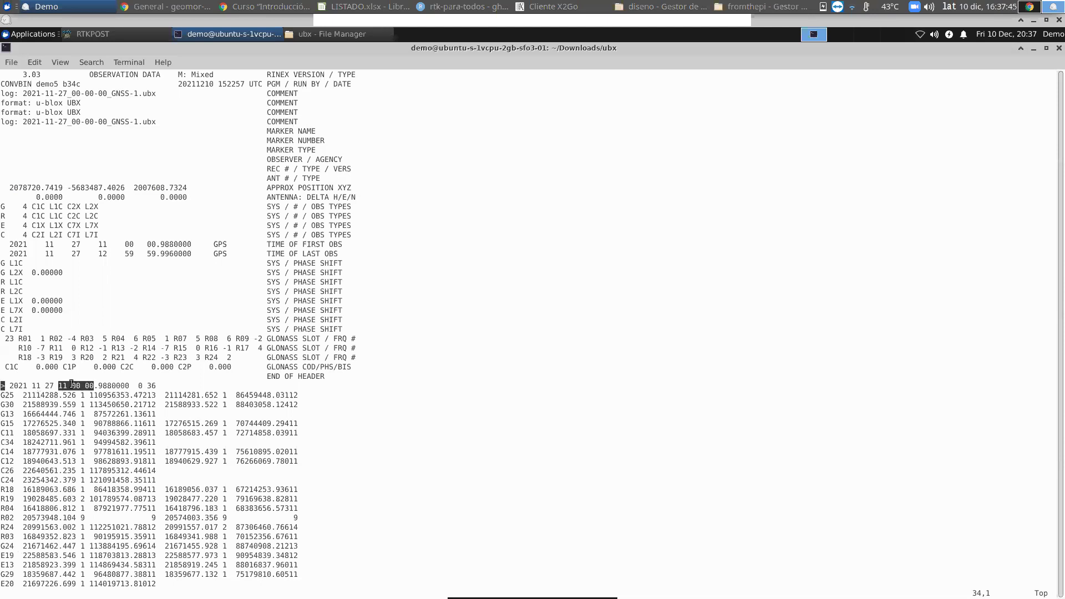
left_click_drag(57, 386, 10, 386)
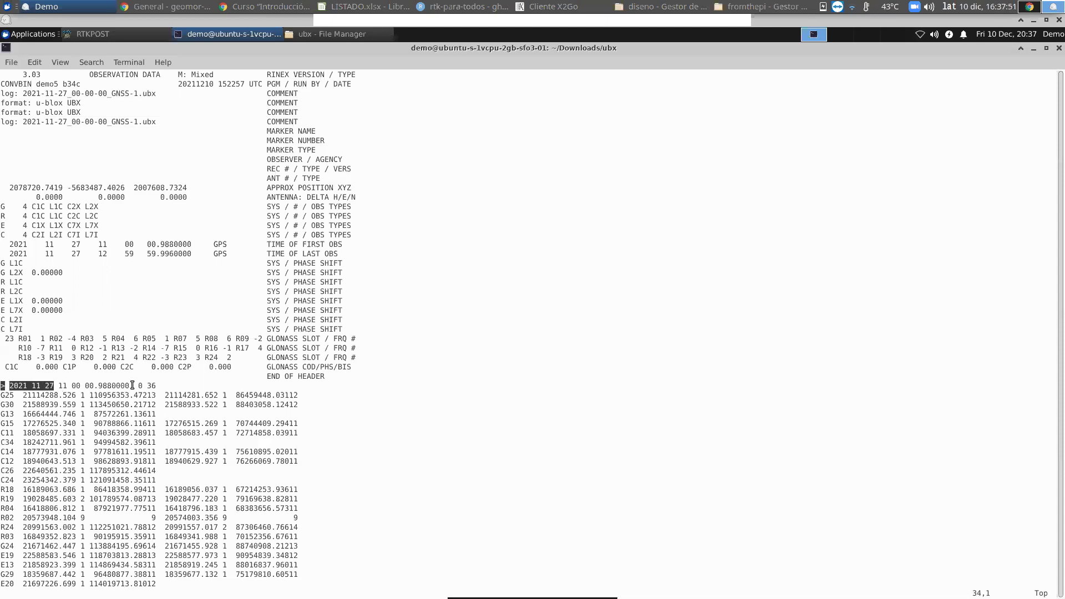
left_click(111, 386)
left_click_drag(86, 386, 131, 385)
left_click(139, 386)
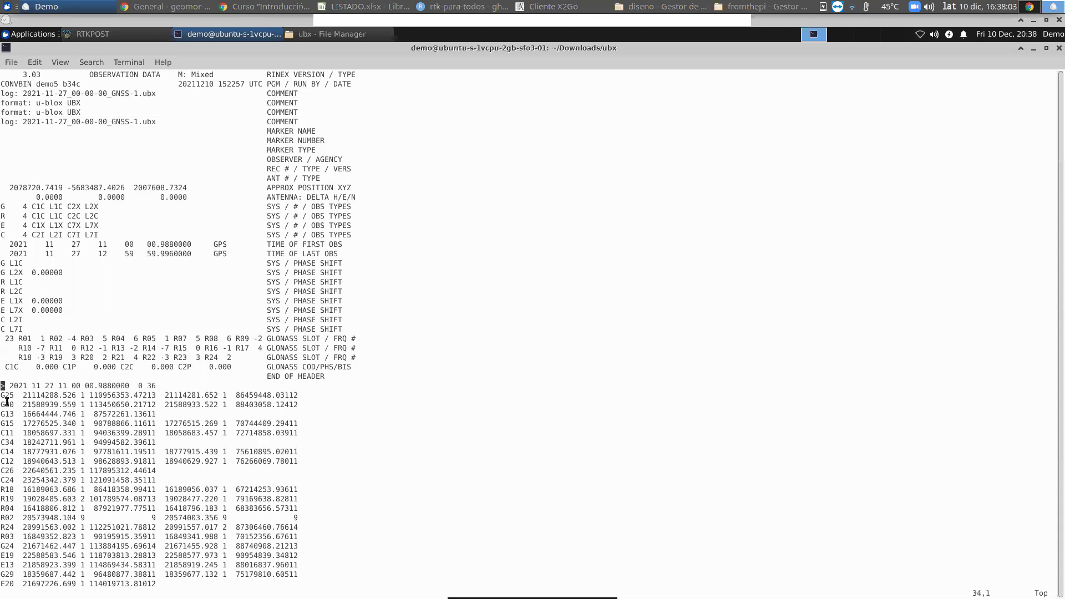
Step through the first epoch's satellite lines, including G15, G30, C21 and E13
key("Down")
key("Down")
key("Down")
key("Down")
key("Down")
key("Down")
key("Down")
key("Down")
key("Down")
key("Down")
key("Down")
key("Down")
key("Down")
key("Down")
key("Down")
key("Down")
key("Down")
key("Down")
key("Down")
key("Down")
key("Down")
key("Down")
key("Up")
key("Up")
key("Up")
key("Up")
key("Up")
key("Up")
key("Up")
key("Up")
key("Up")
key("Up")
key("Up")
key("Up")
key("Up")
key("Up")
key("Up")
key("Up")
key("Up")
key("Up")
key("Up")
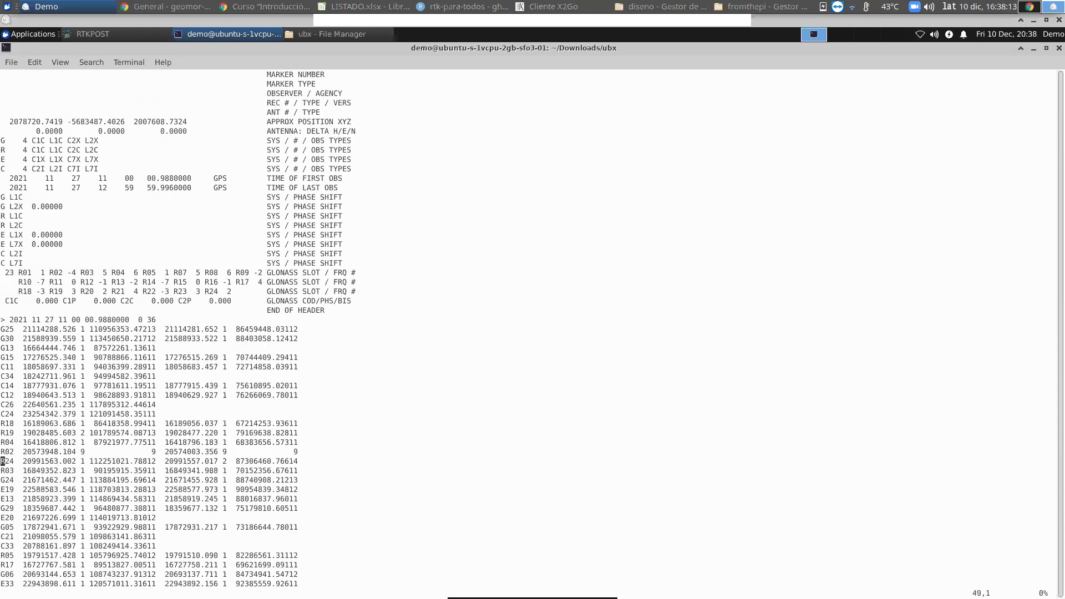
key("Up")
key("Up")
key("Up")
key("Up")
key("Down")
key("Down")
key("Down")
key("Down")
key("Down")
key("Down")
key("Down")
key("Down")
key("Down")
key("Down")
key("Down")
key("Down")
key("Down")
key("Down")
key("Down")
key("Down")
key("Down")
key("Down")
key("Down")
key("Down")
key("Down")
key("Down")
key("Down")
key("Down")
key("Down")
key("Down")
key("Down")
key("Down")
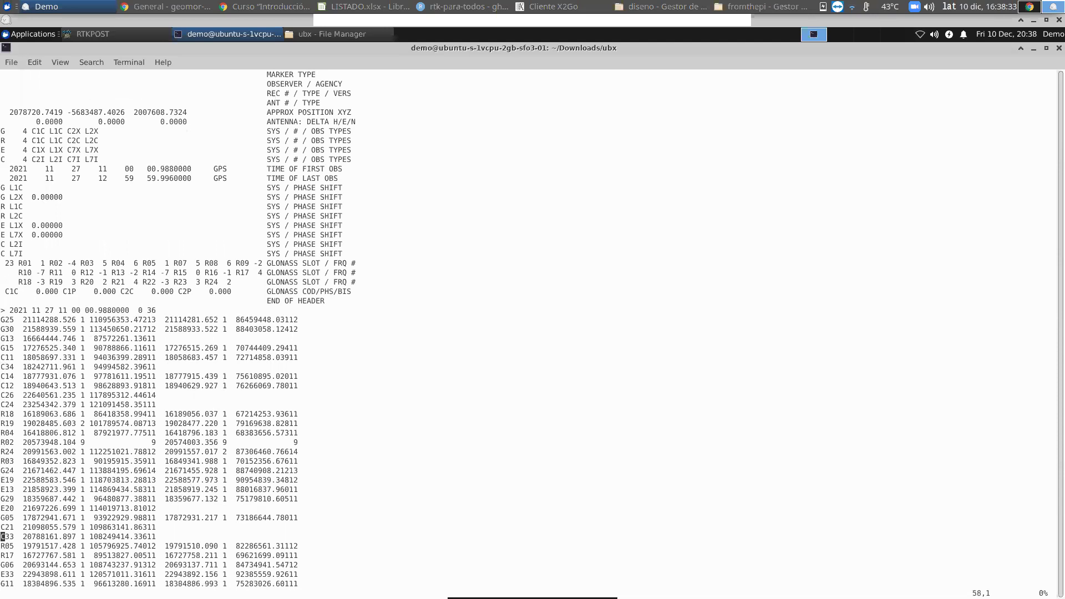
key("Down")
key("Up")
key("Up")
key("Up")
key("Up")
key("Up")
key("Up")
key("Up")
key("Up")
key("Up")
key("Up")
key("Up")
key("Up")
key("Up")
key("Up")
key("Up")
key("Up")
key("Up")
key("Up")
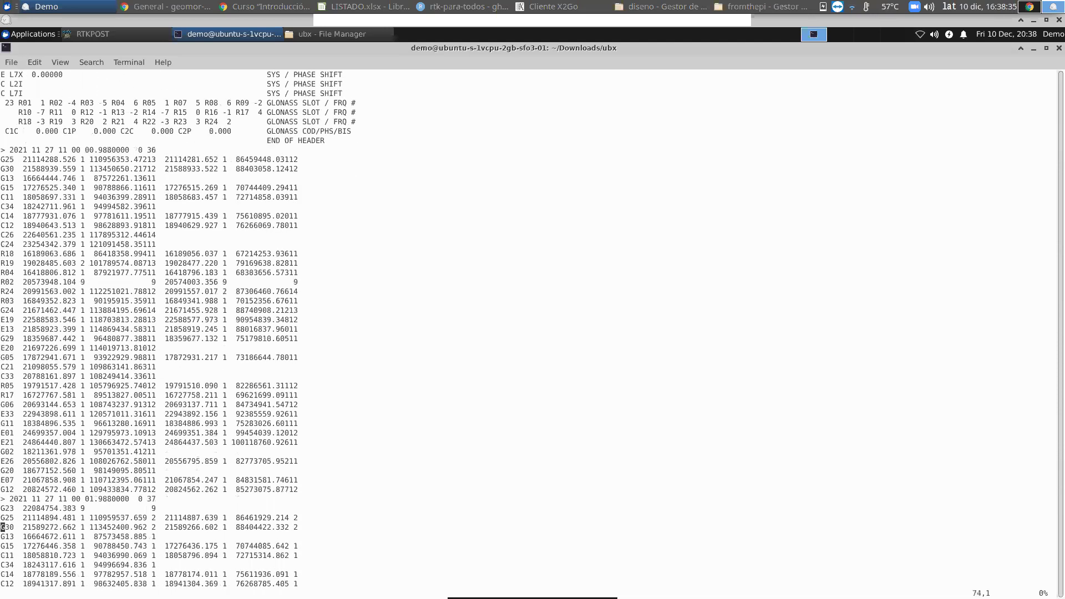
key("Up")
key("Up")
key("Up")
key("Up")
key("Down")
key("Down")
key("Down")
key("Down")
key("Down")
key("Down")
key("Down")
key("Down")
key("Down")
key("Down")
key("Down")
key("Down")
key("Down")
key("Down")
key("Down")
key("Down")
key("Down")
key("Down")
key("Down")
key("Down")
key("Down")
Page down, jump to the last line of base.obs and back, then quit vim
key("Page_Down")
key("Page_Down")
key("Page_Down")
key("Page_Down")
key("Page_Down")
key("Page_Down")
key("Page_Down")
key("Page_Down")
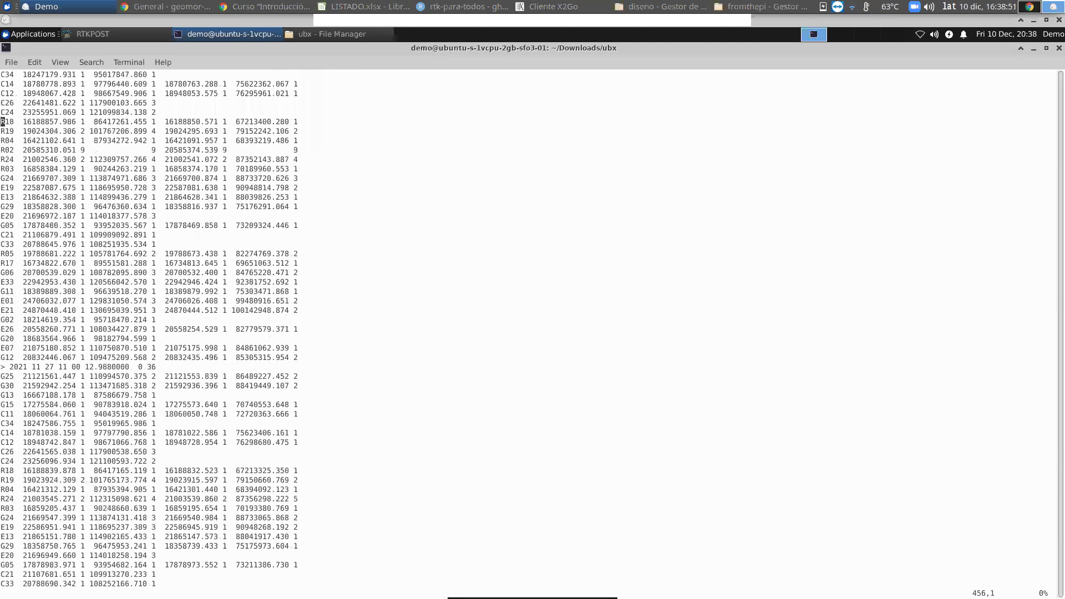
key("Page_Down")
key("End")
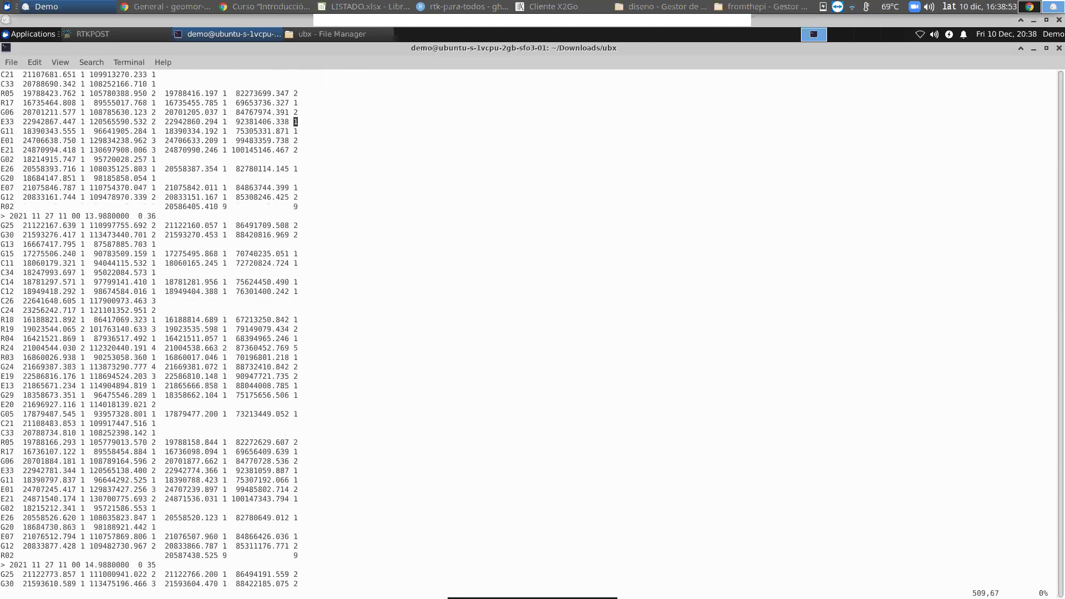
key("shift+g")
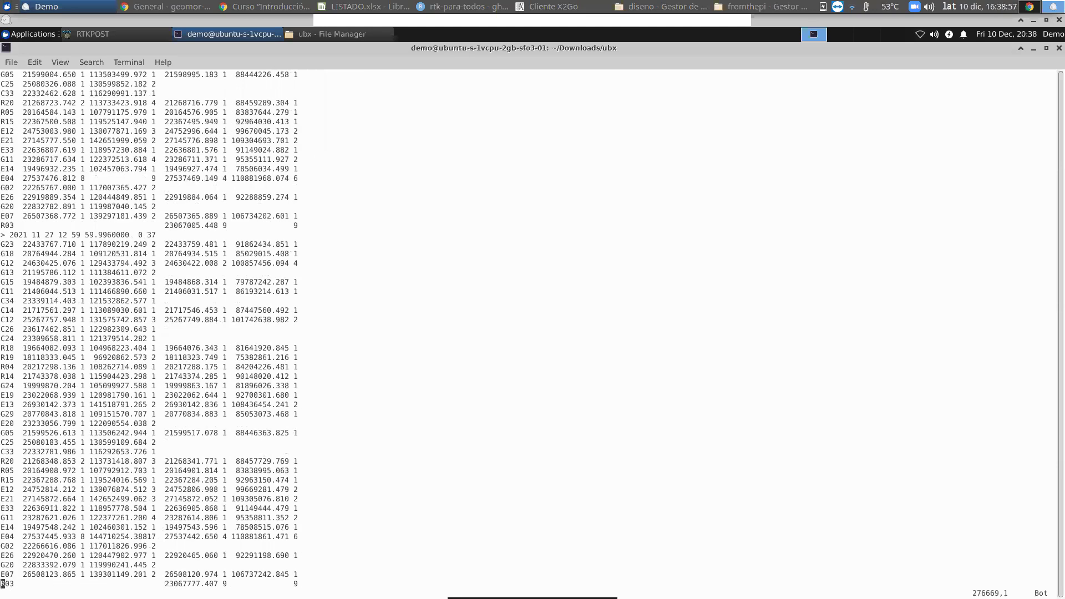
key("g")
key("g")
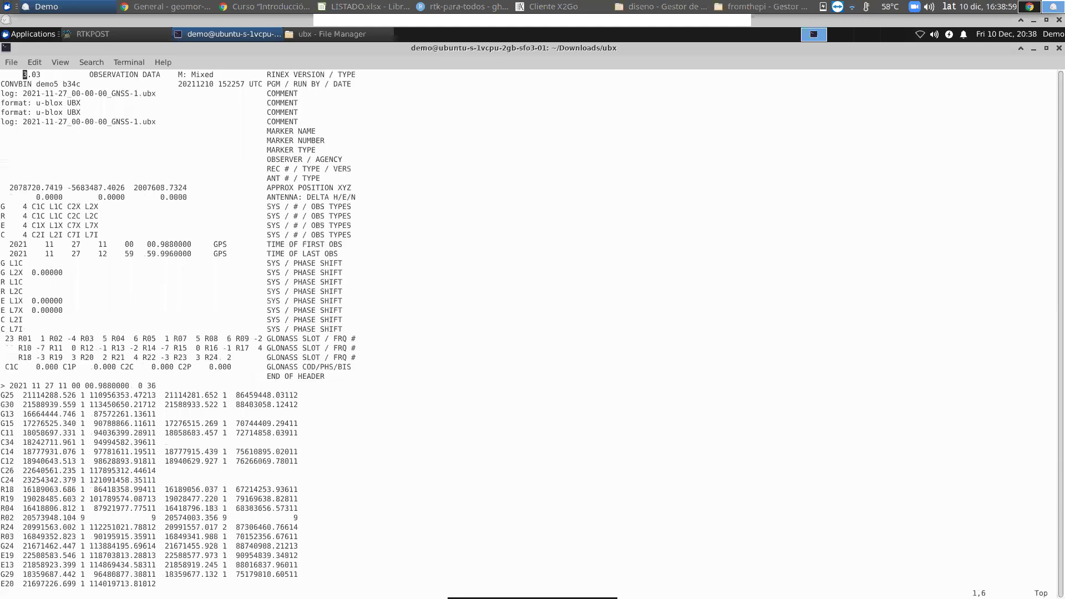
type("0:q")
key("Return")
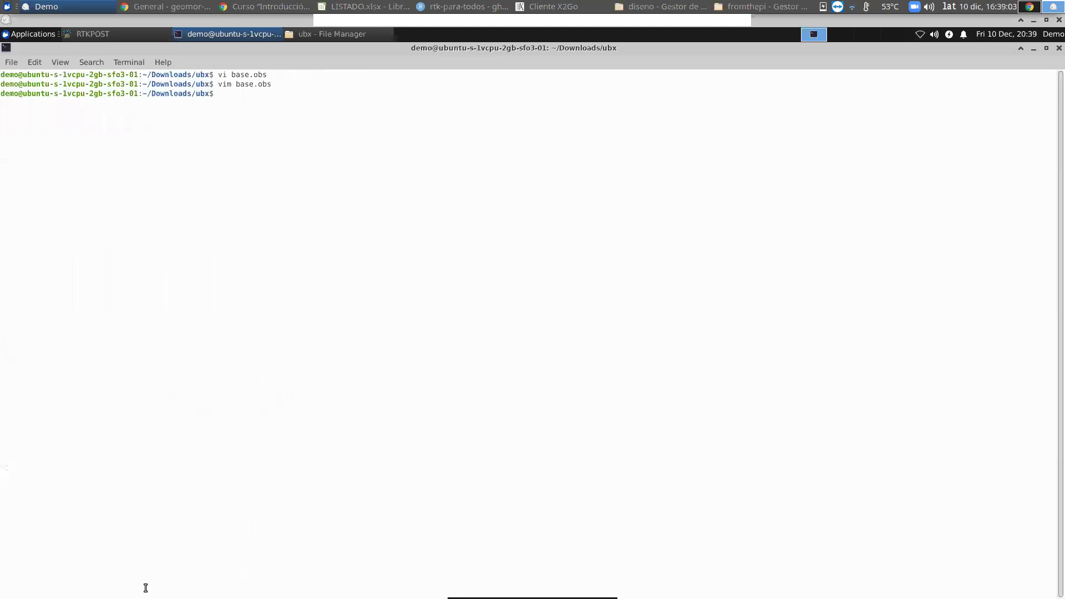
List the ubx folder with ll and highlight the first ubx file's entry
type("ll")
key("Return")
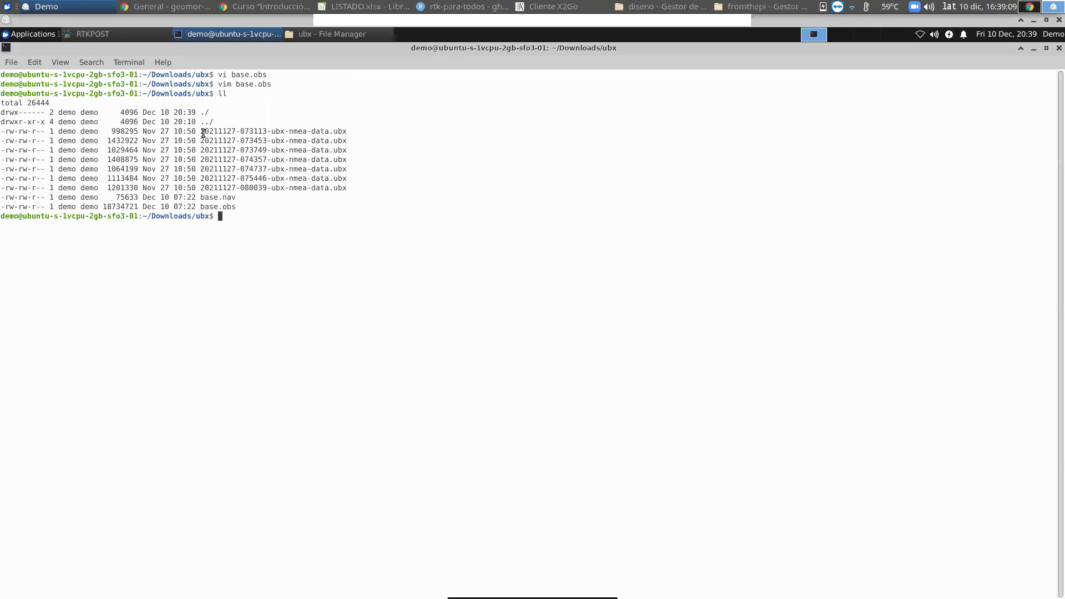
left_click_drag(201, 131, 364, 133)
left_click(358, 216)
type("vim 2021")
key("Tab")
type("73")
key("Tab")
key("Tab")
key("Tab")
type("1")
key("Tab")
key("Return")
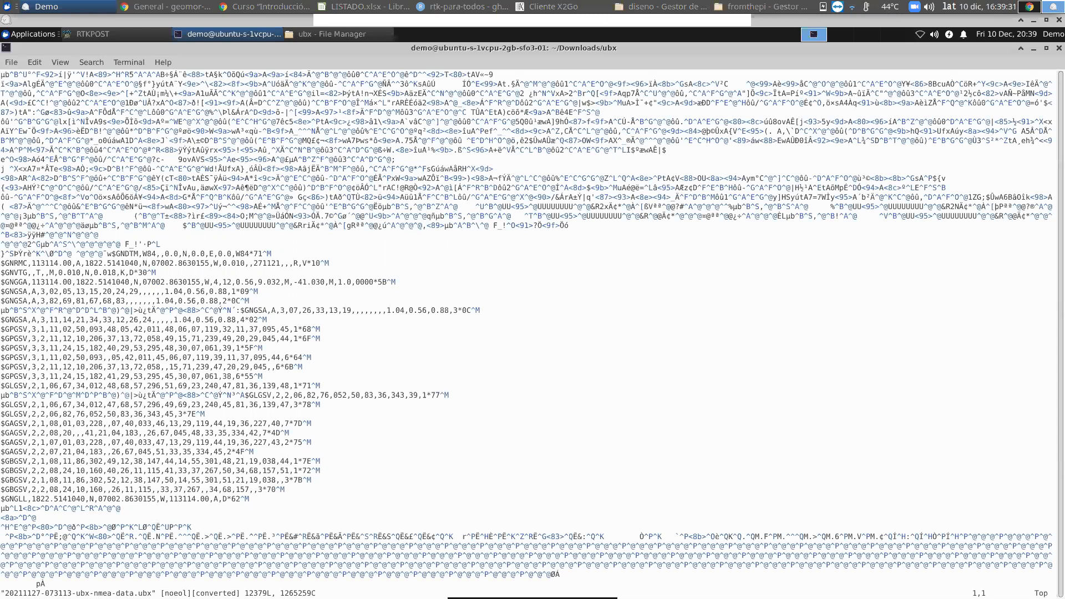
Inspect the $GNGLL latitude digits and the $GBGSV line in the ubx log
key("Down")
key("Down")
key("Down")
key("Down")
key("Down")
key("Down")
key("Down")
key("Down")
key("Down")
key("Down")
key("Down")
key("Down")
key("Down")
key("Down")
key("Down")
key("Down")
key("Down")
key("Down")
key("Down")
key("Down")
key("Down")
key("Down")
key("Down")
key("Down")
key("Down")
key("Down")
key("Down")
key("Down")
key("Down")
key("Down")
key("Down")
key("Down")
key("Down")
key("Down")
key("Down")
key("Down")
key("Right")
key("Right")
key("Right")
key("Right")
key("Right")
key("Right")
key("Right")
key("Right")
key("Right")
key("Right")
key("Right")
key("Right")
key("Left")
key("Left")
key("Left")
key("Left")
key("Right")
key("Right")
key("Right")
key("Right")
key("Right")
key("Right")
key("Right")
key("Right")
key("Right")
key("Right")
key("Right")
key("Right")
key("Right")
key("Right")
key("Right")
key("Right")
key("Right")
key("Right")
key("Left")
key("Left")
key("Right")
key("Right")
key("Right")
key("Right")
key("Right")
key("Right")
key("Right")
key("Right")
key("Right")
key("Right")
key("Right")
key("Right")
key("Right")
key("Right")
key("Right")
key("Right")
key("Right")
key("Right")
key("Right")
key("Right")
key("Right")
key("Right")
key("Right")
key("Right")
key("Up")
key("Up")
key("j")
key("j")
key("j")
key("j")
key("j")
Highlight the garbled binary block, page down through the log, then quit with :q
type(":q")
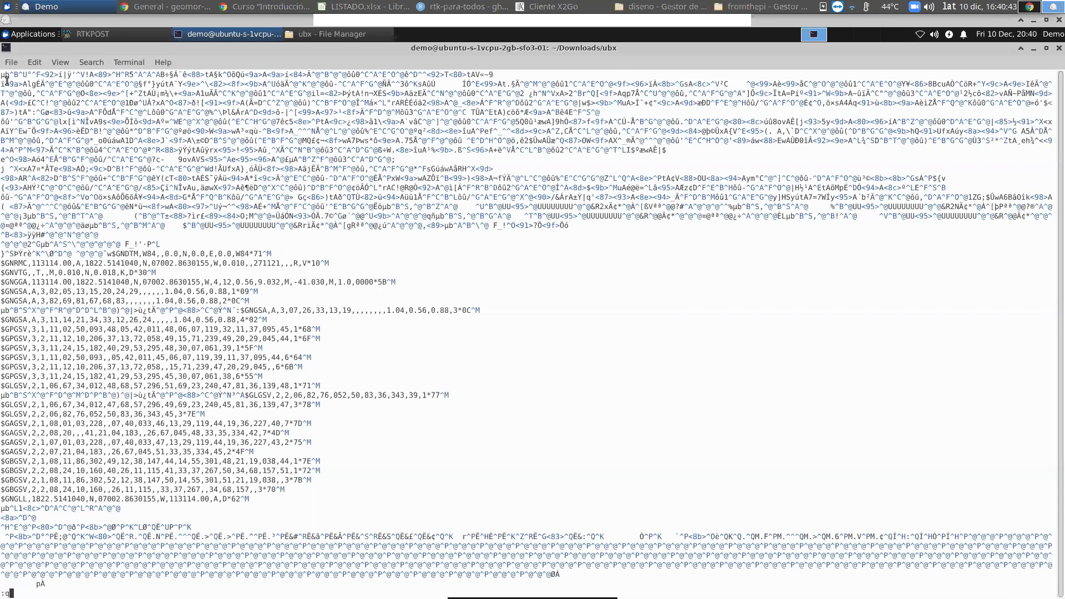
mouse_move(6, 82)
left_mouse_down()
mouse_move(109, 258)
mouse_move(182, 245)
mouse_move(111, 213)
mouse_move(56, 111)
mouse_move(5, 83)
left_mouse_up()
left_click(182, 244)
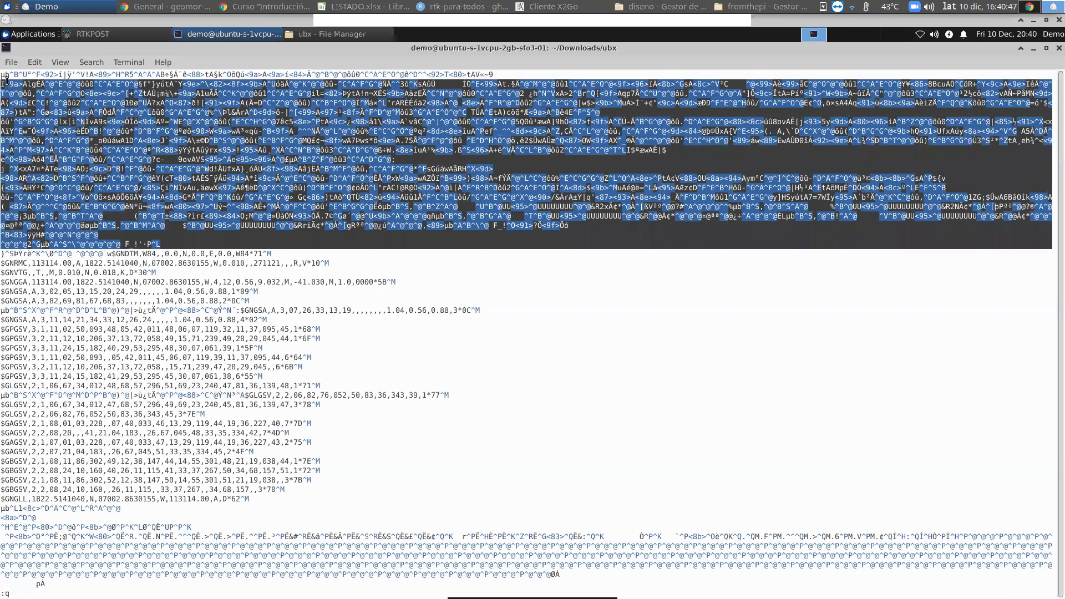
left_click(90, 239)
key("Escape")
key("Page_Down")
key("Page_Down")
key("Page_Down")
key("Page_Down")
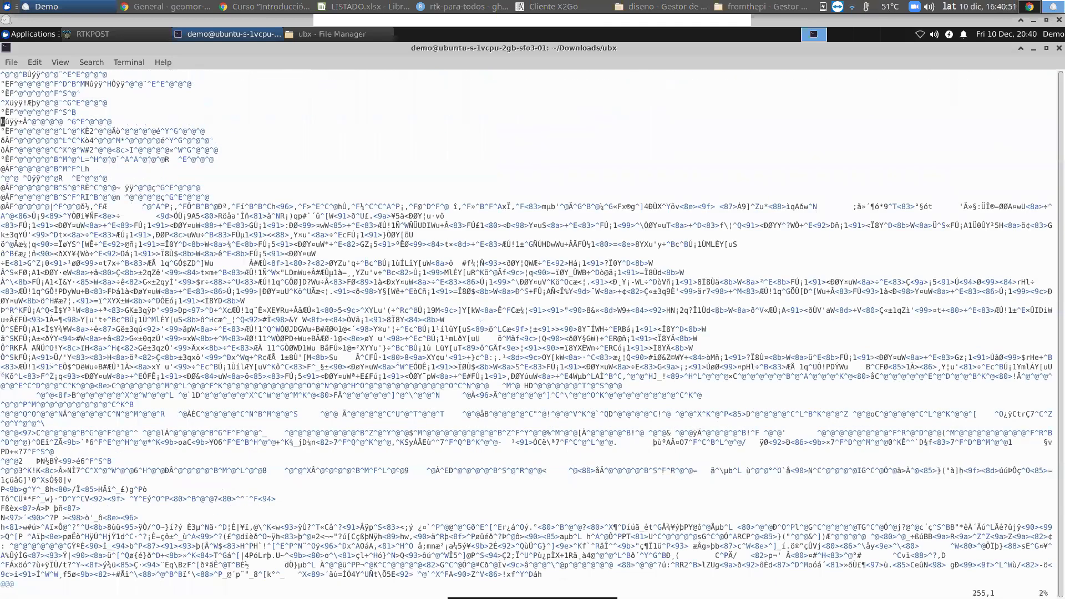
key("Page_Down")
key("Page_Down")
key("Page_Down")
type(":q")
key("Return")
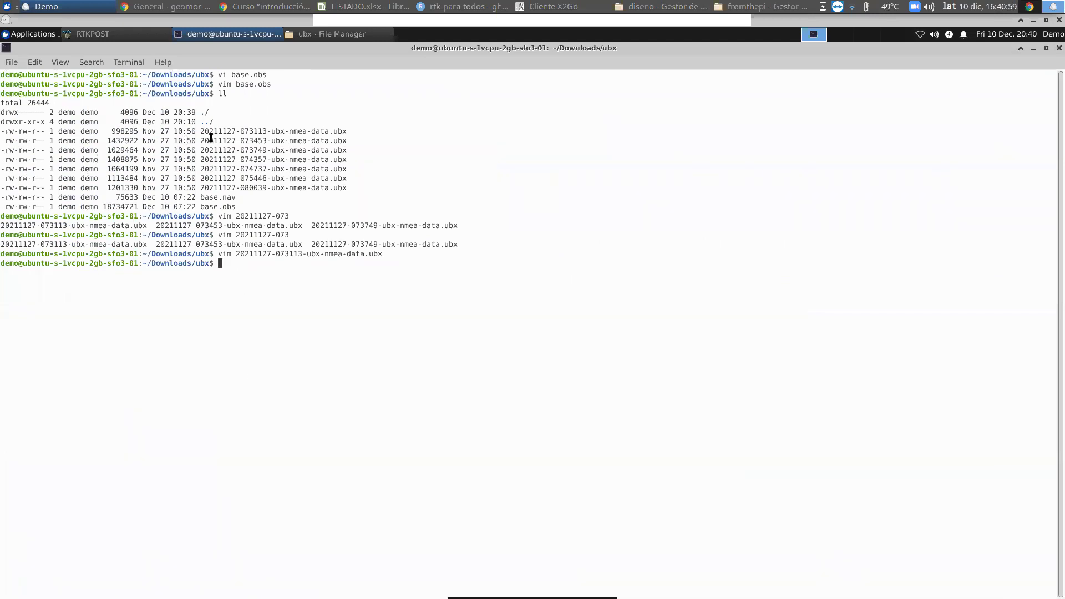
Erase the typed convbin, check RINEX OBS in RTKPOST's rover browser, then cancel
type("convbin")
key("BackSpace")
key("BackSpace")
key("BackSpace")
key("BackSpace")
key("BackSpace")
key("BackSpace")
key("BackSpace")
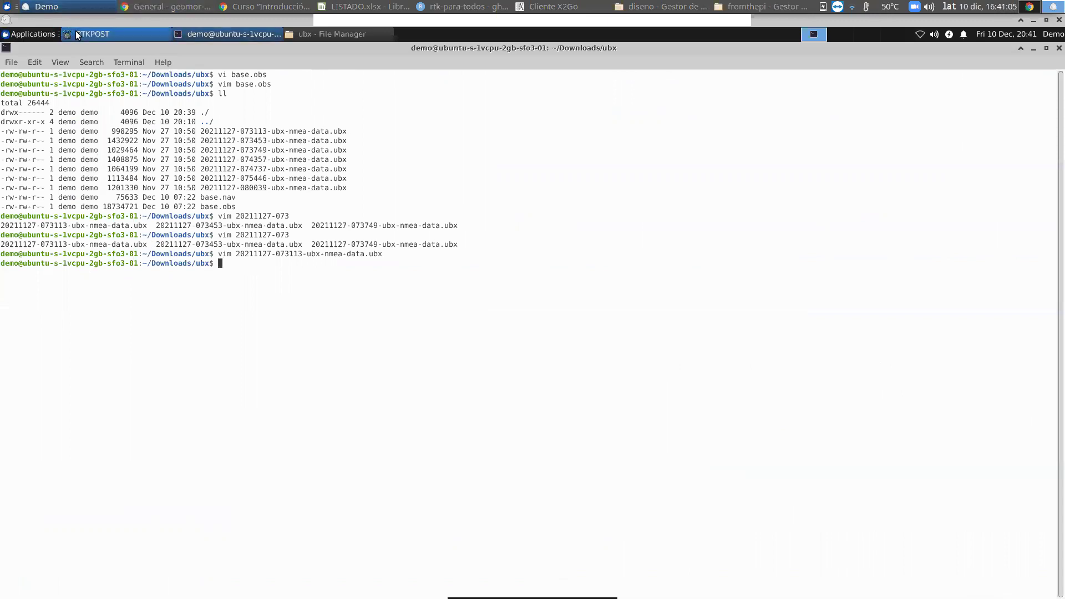
left_click(75, 32)
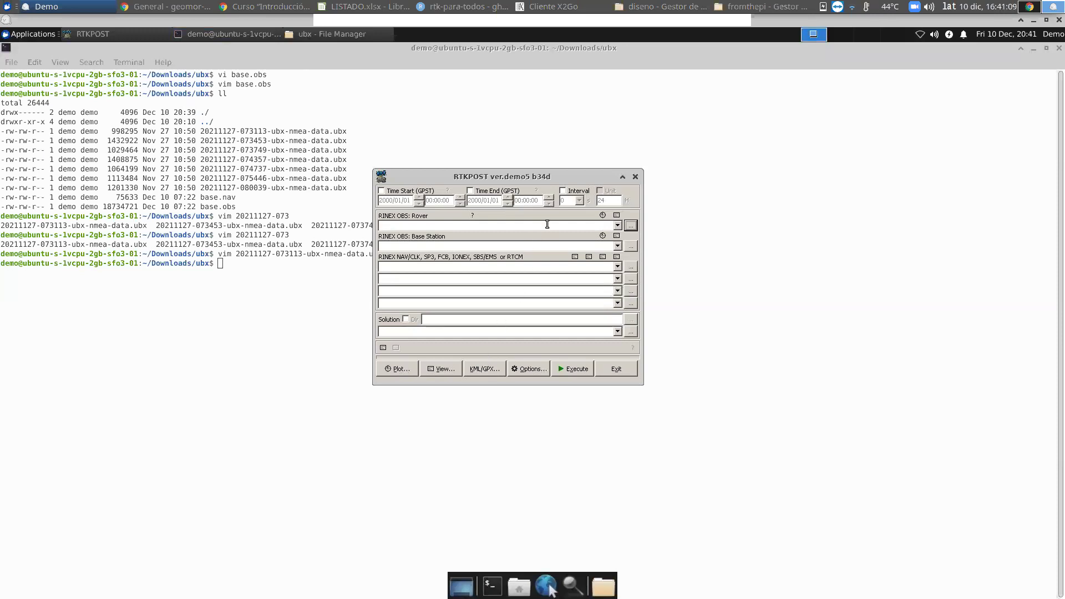
left_click(631, 225)
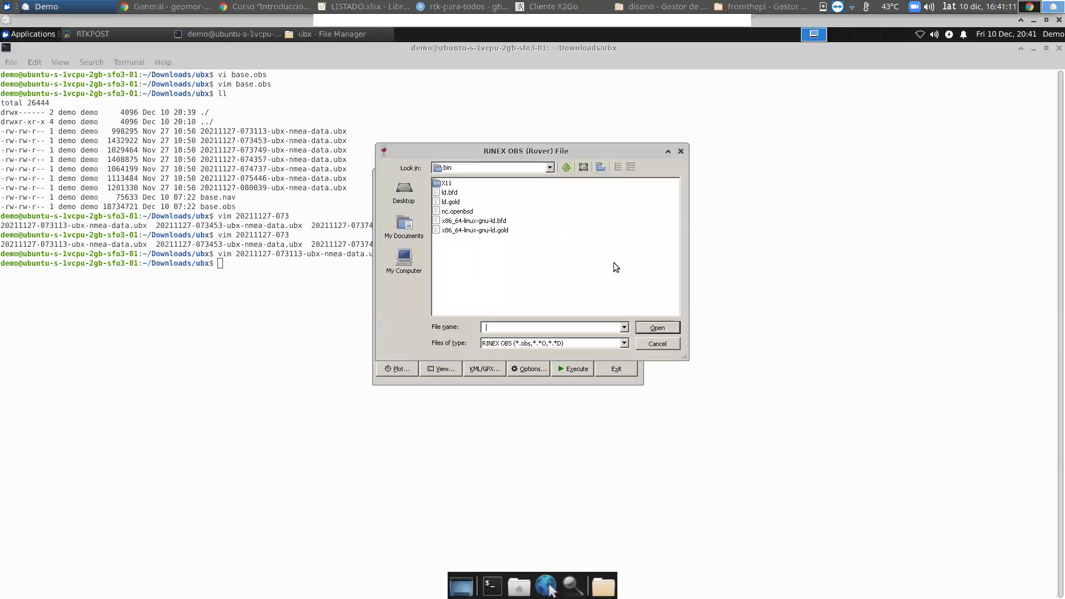
left_click(585, 348)
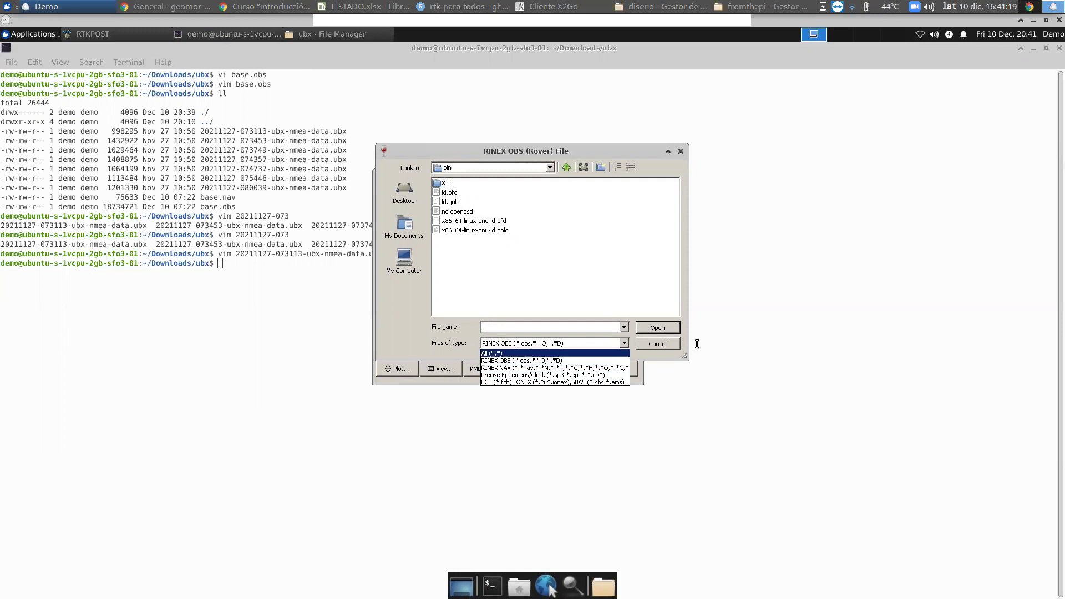
left_click(653, 344)
left_click(653, 344)
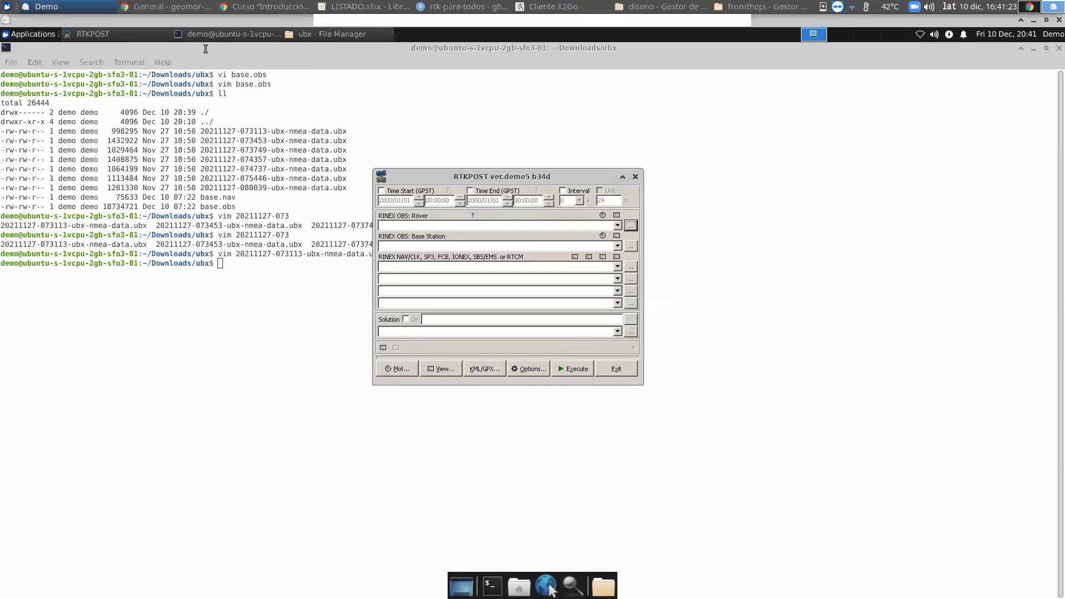
Dismiss the ubx folder's context menu and return briefly to RTKPOST's rover browse button
left_click(310, 34)
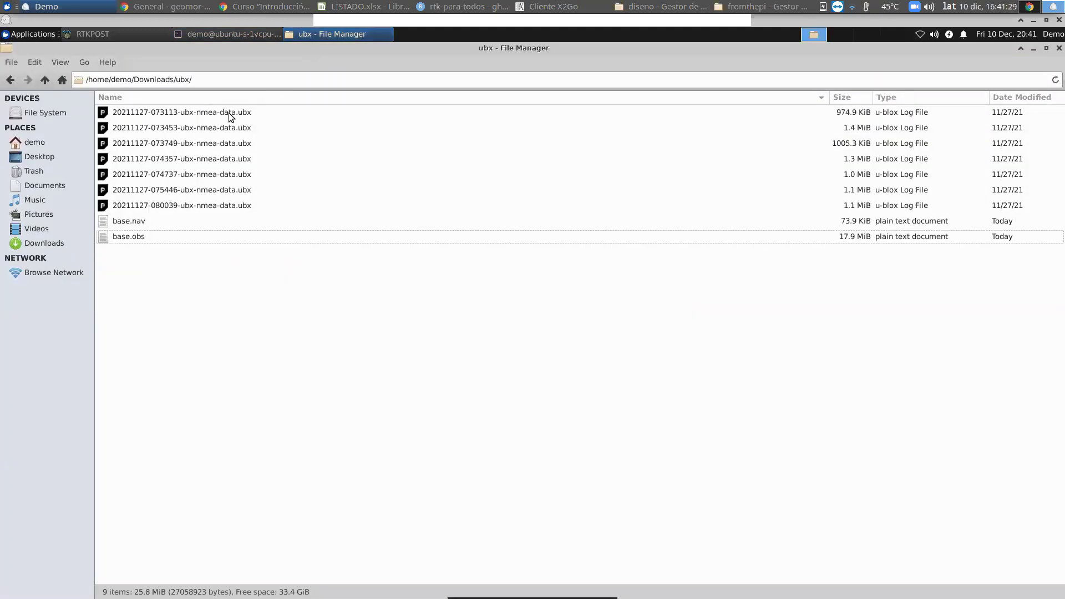
right_click(236, 317)
left_click(182, 307)
left_click(90, 33)
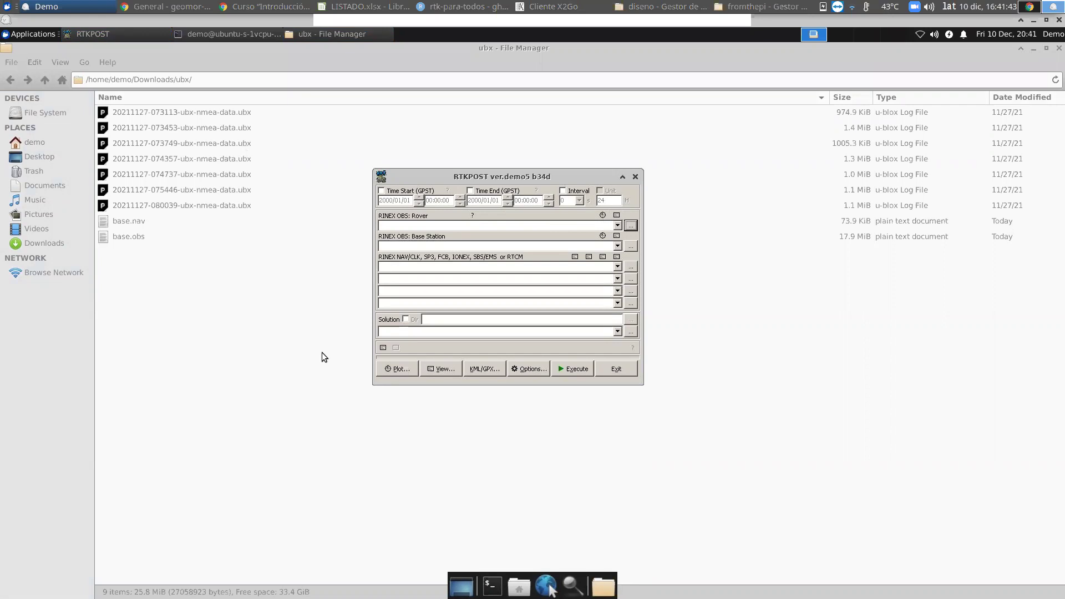
left_click(630, 226)
Open the demo5_b34d folder in Downloads and launch rtkconv.exe
left_click(319, 274)
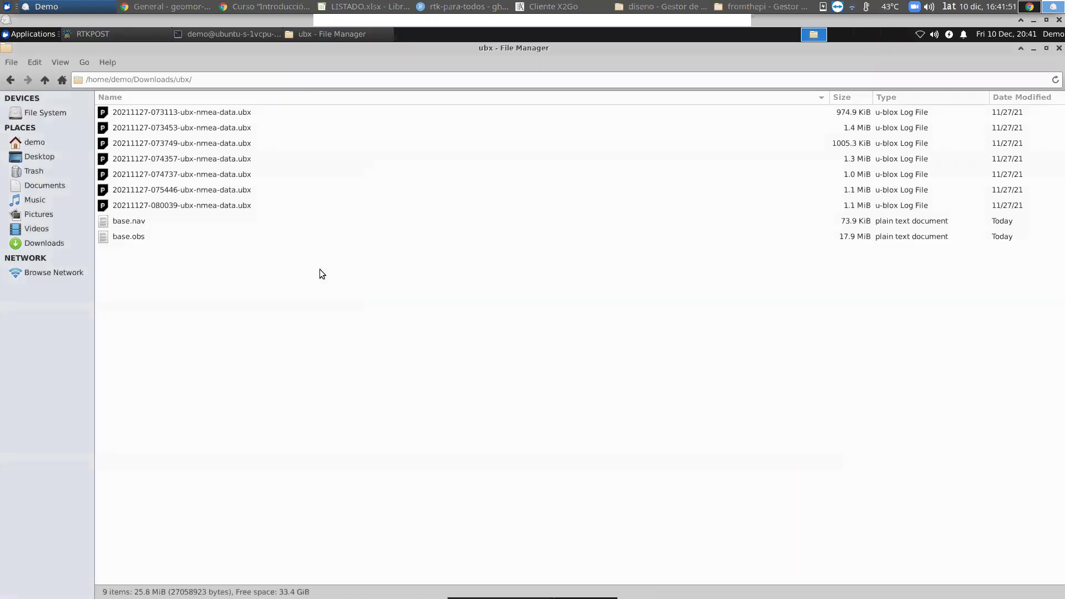
left_click(44, 80)
double_click(122, 112)
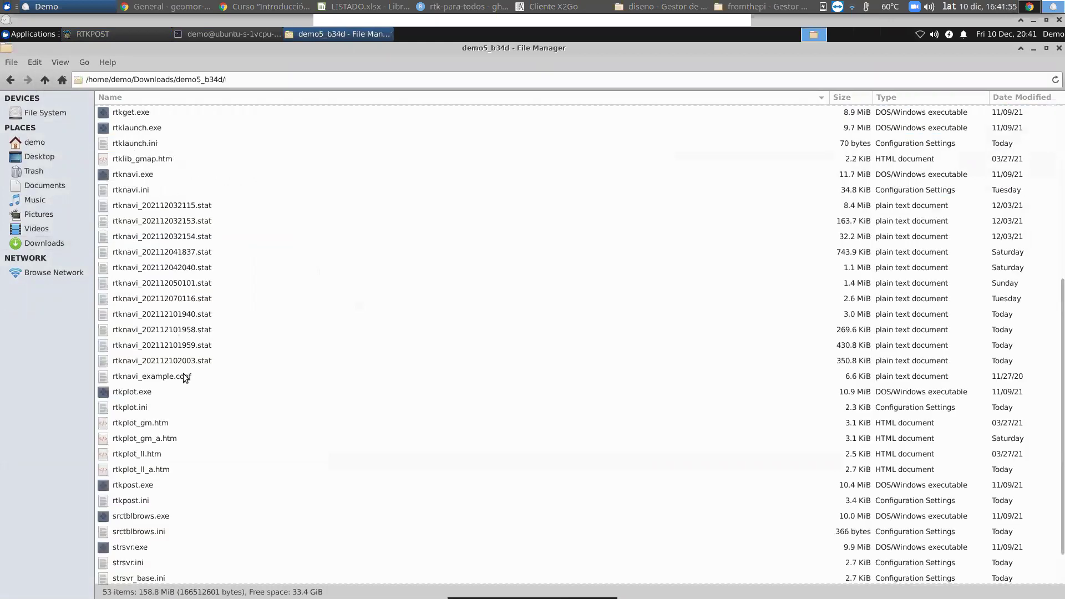
scroll(183, 449, "down", 3)
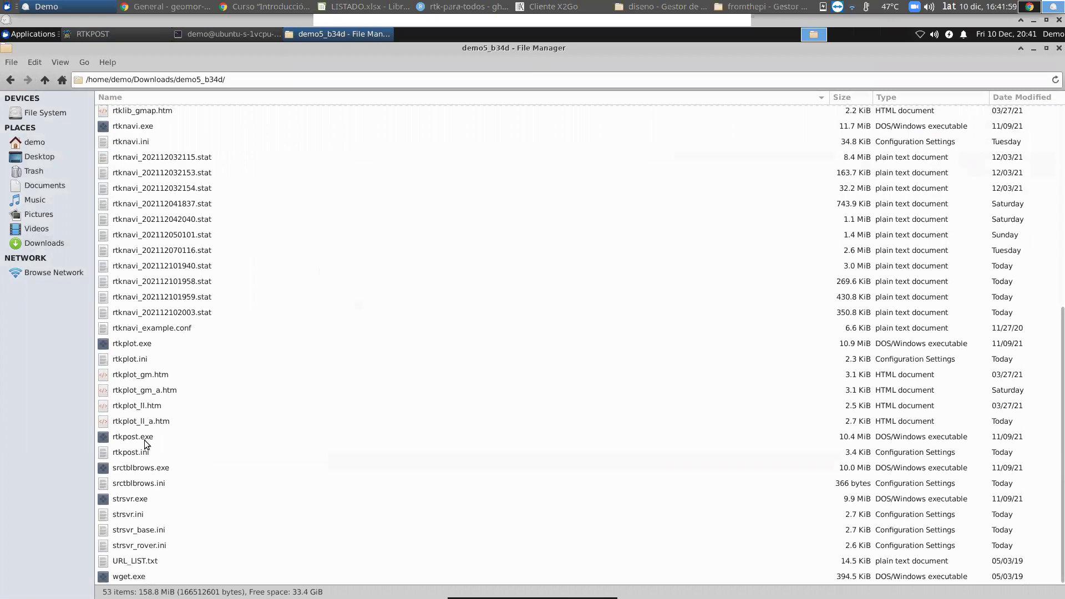
scroll(133, 361, "up", 5)
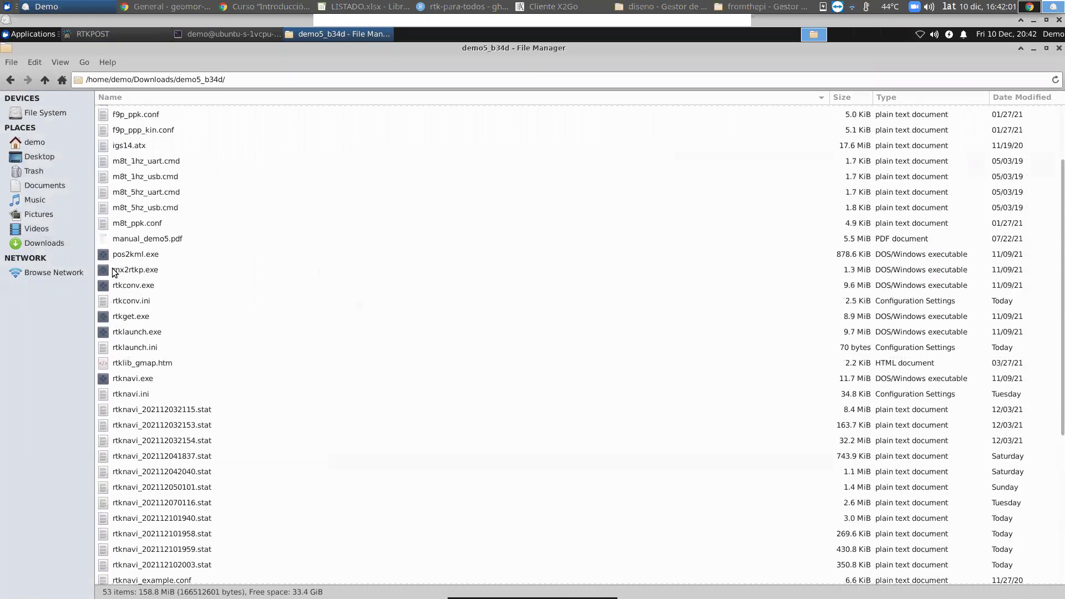
right_click(130, 287)
left_click(138, 297)
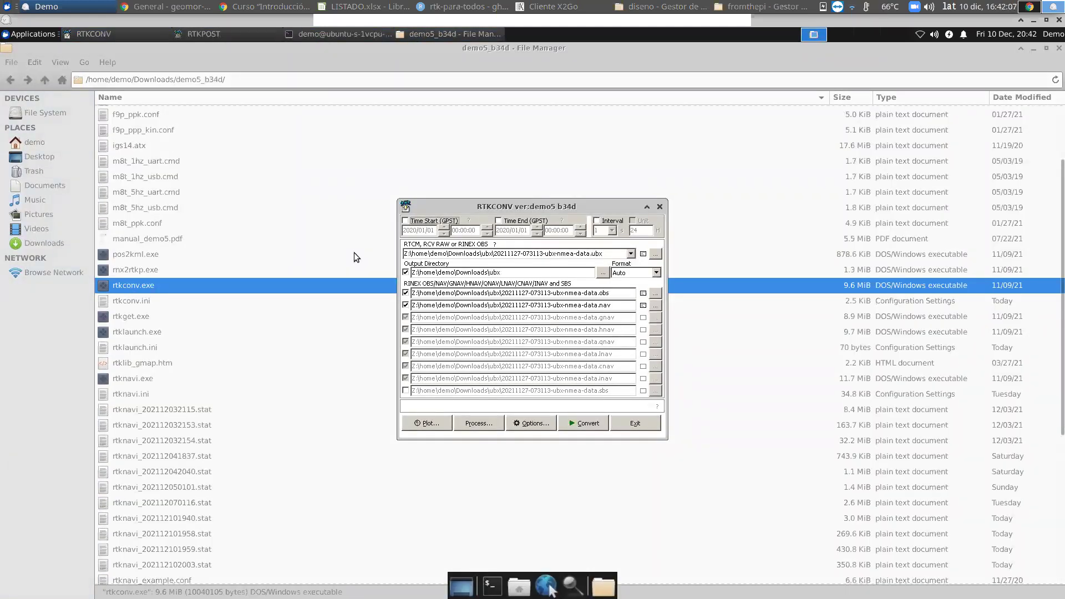
Clear RTKCONV's input file path and Output Directory fields
left_click(611, 253)
key("ctrl+a")
key("BackSpace")
left_click(562, 270)
key("ctrl+a")
key("BackSpace")
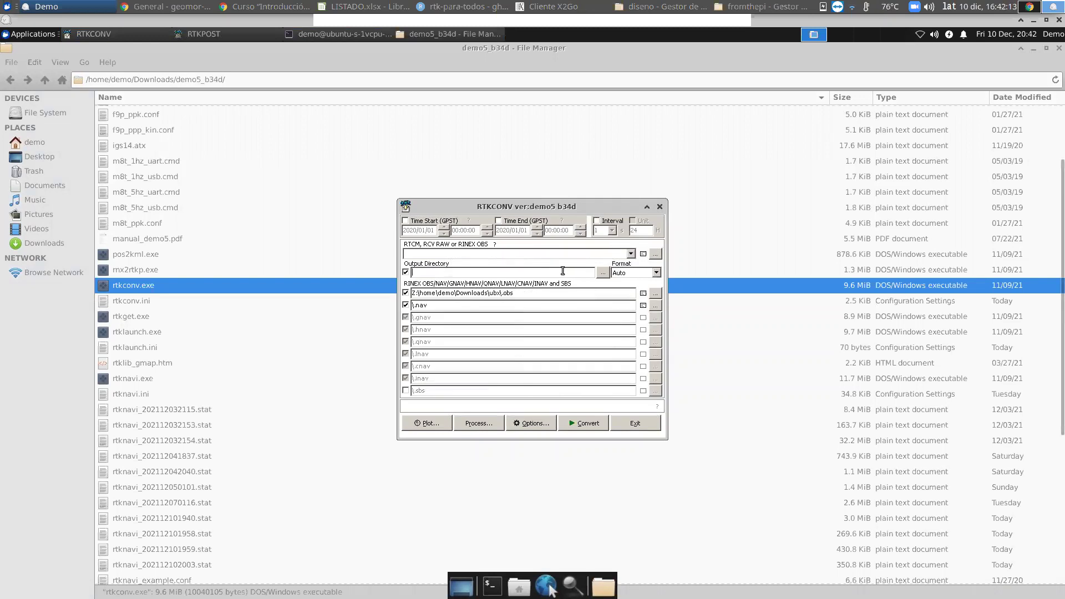
Check the bare .obs and .nav output names, then open and cancel the Options dialog
left_click(582, 305)
double_click(583, 296)
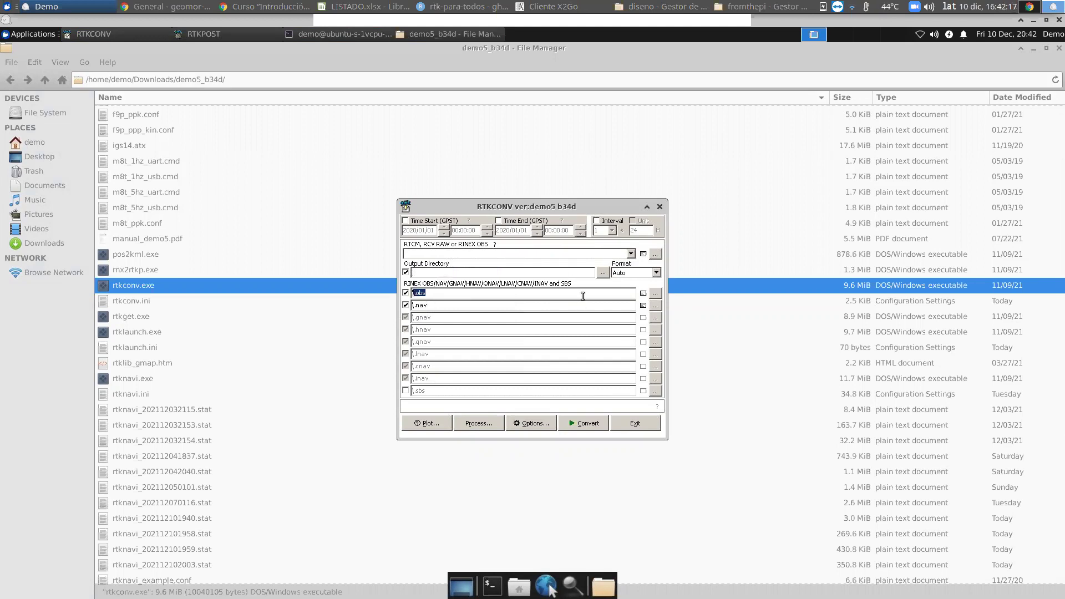
left_click(524, 258)
left_click(525, 421)
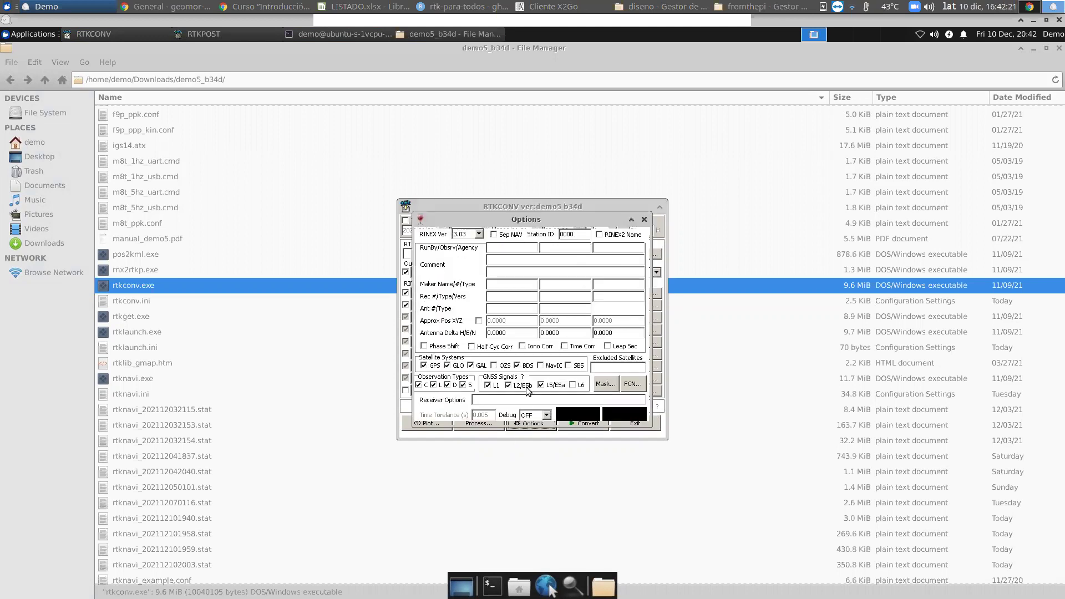
left_click(623, 421)
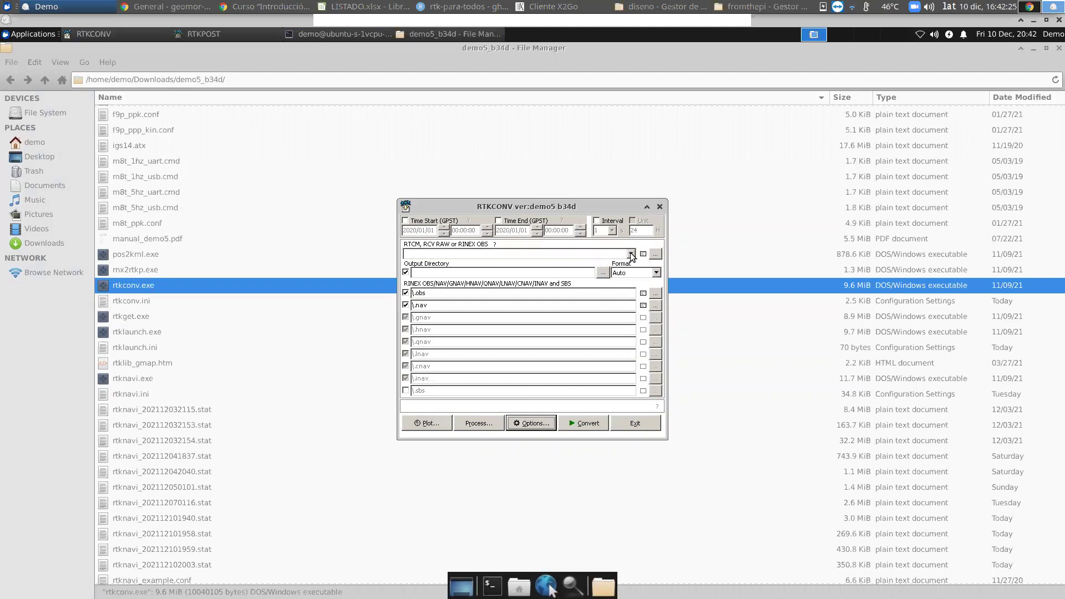
left_click(655, 254)
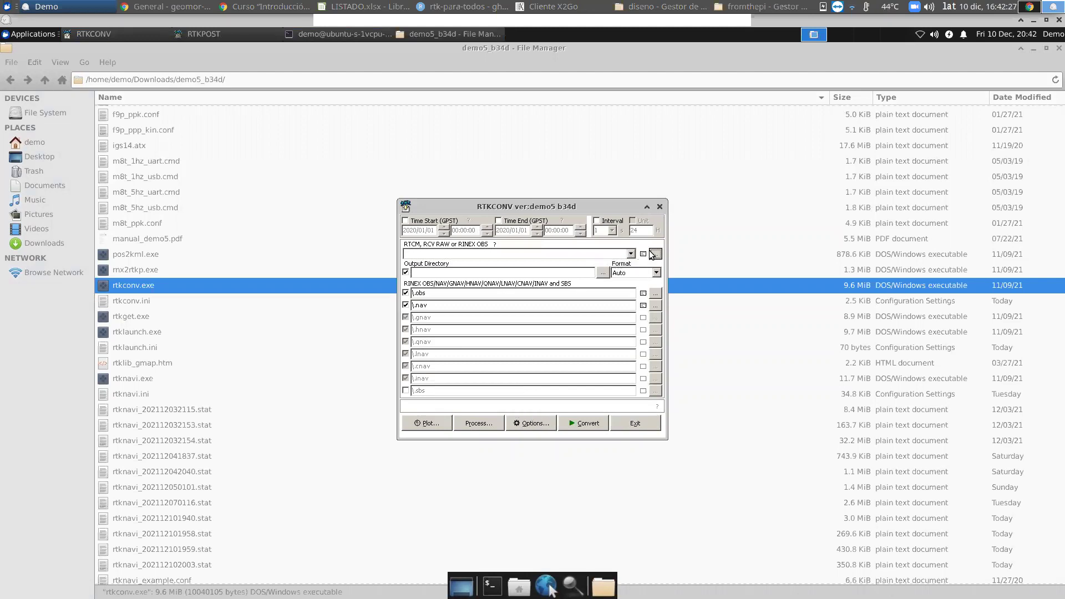
left_click(489, 184)
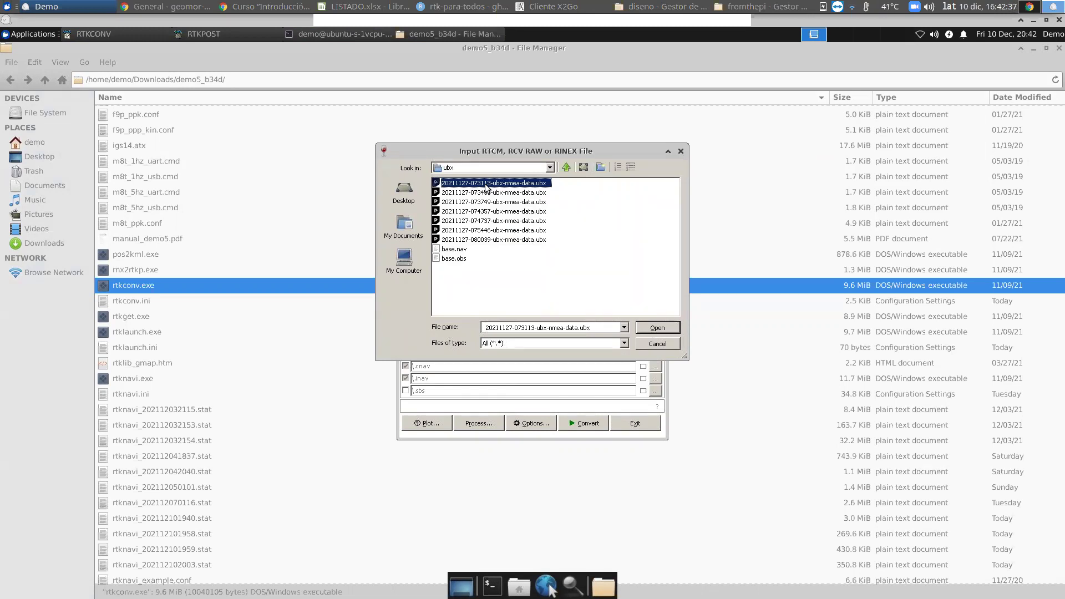
left_click(664, 327)
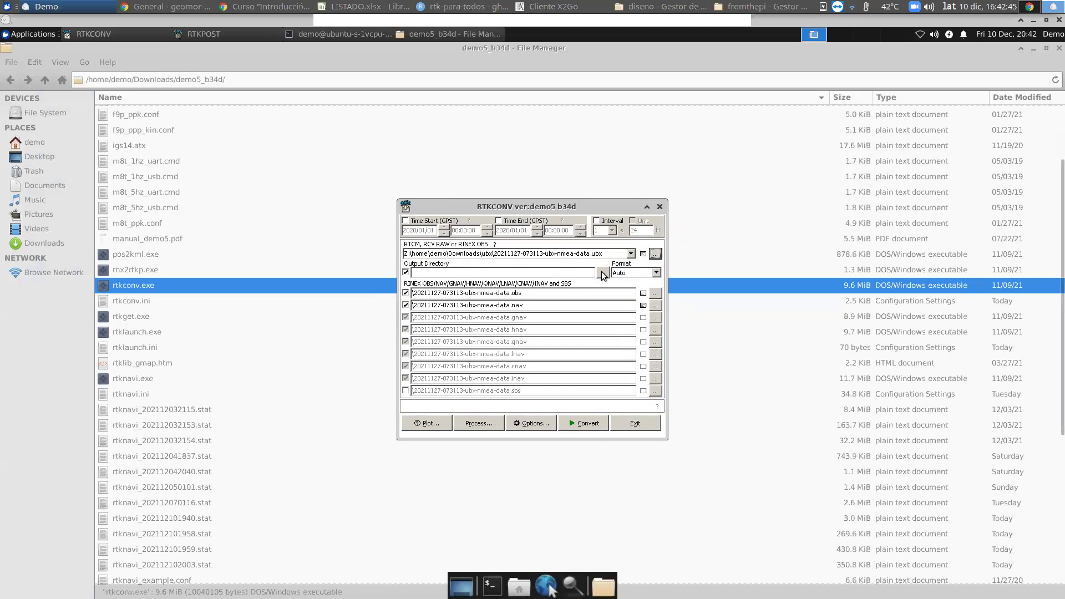
Browse the file manager back to the ubx folder in Downloads, then return to RTKCONV
left_click(42, 81)
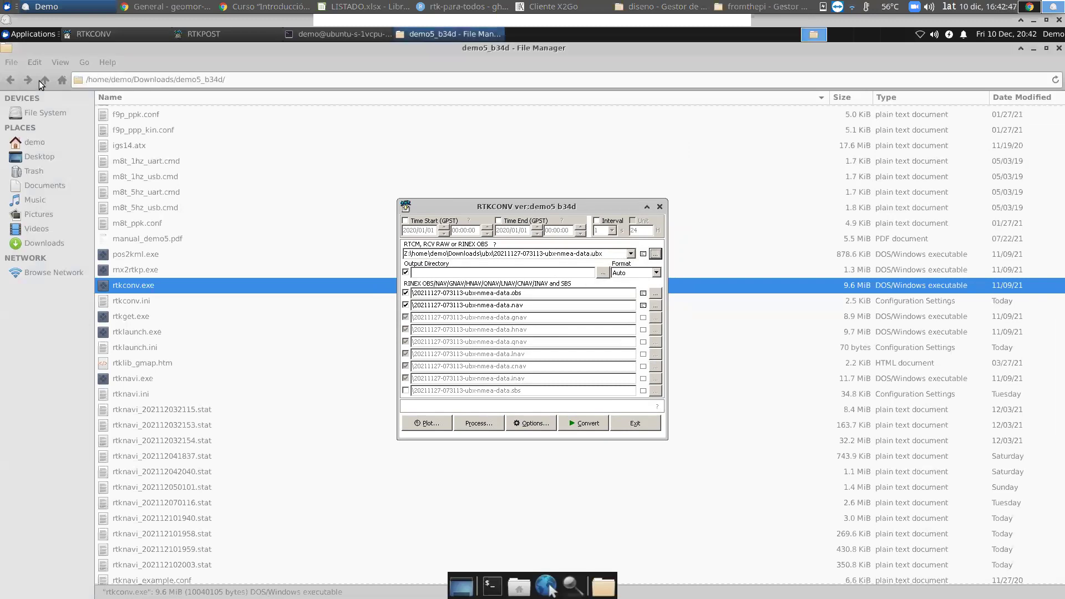
left_click(38, 81)
left_click(39, 81)
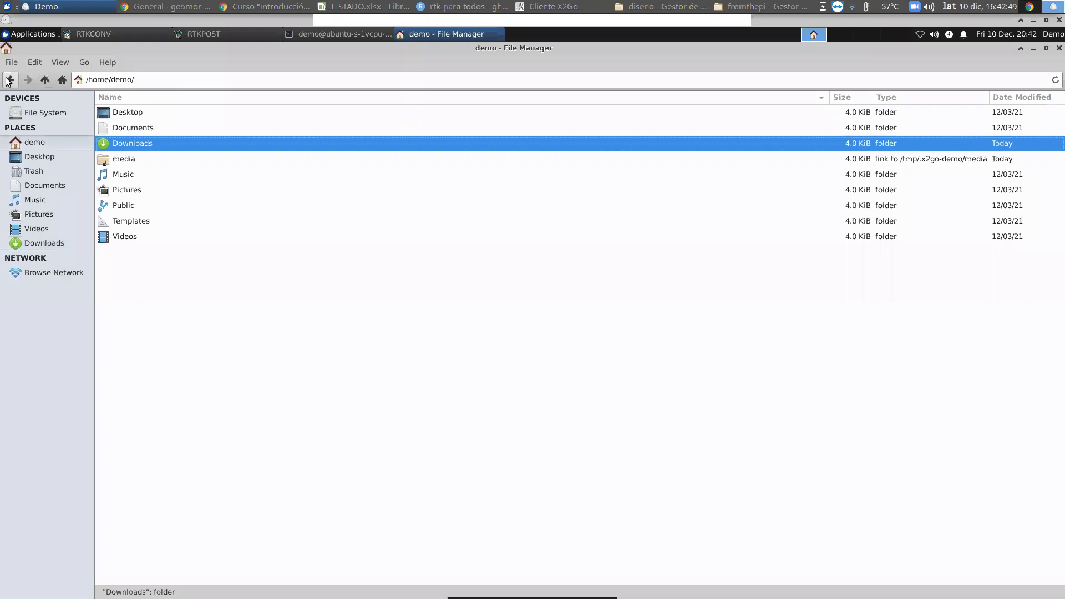
left_click(10, 79)
double_click(141, 115)
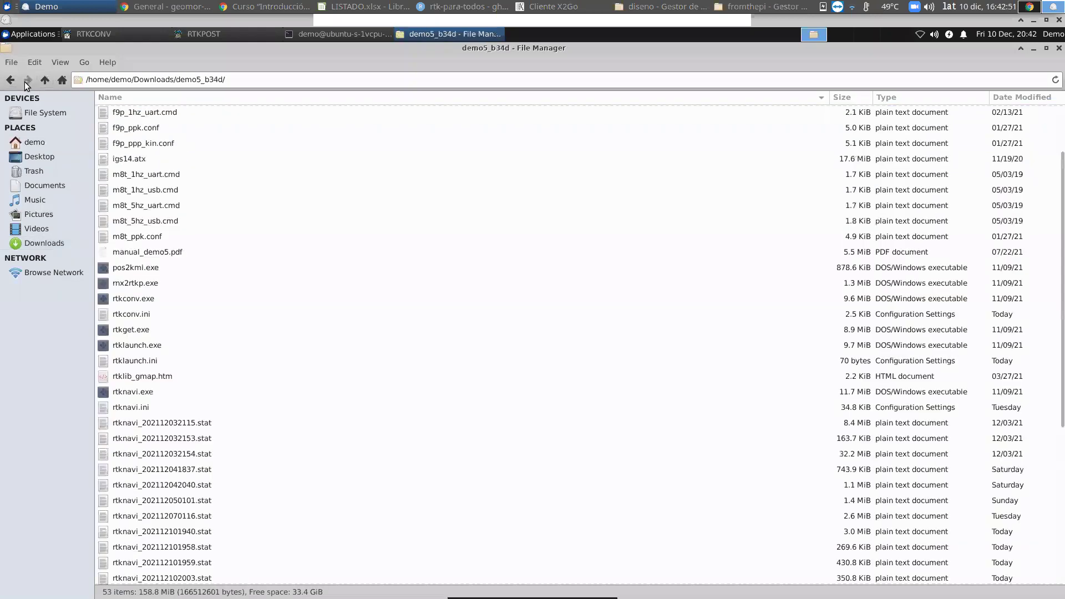
left_click(45, 79)
double_click(118, 128)
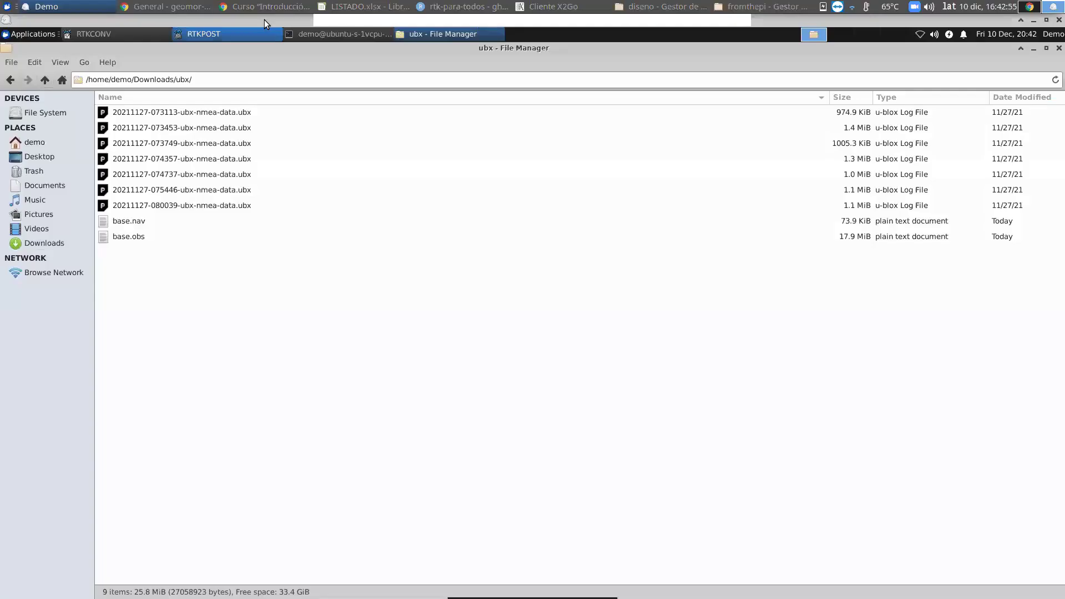
left_click(160, 35)
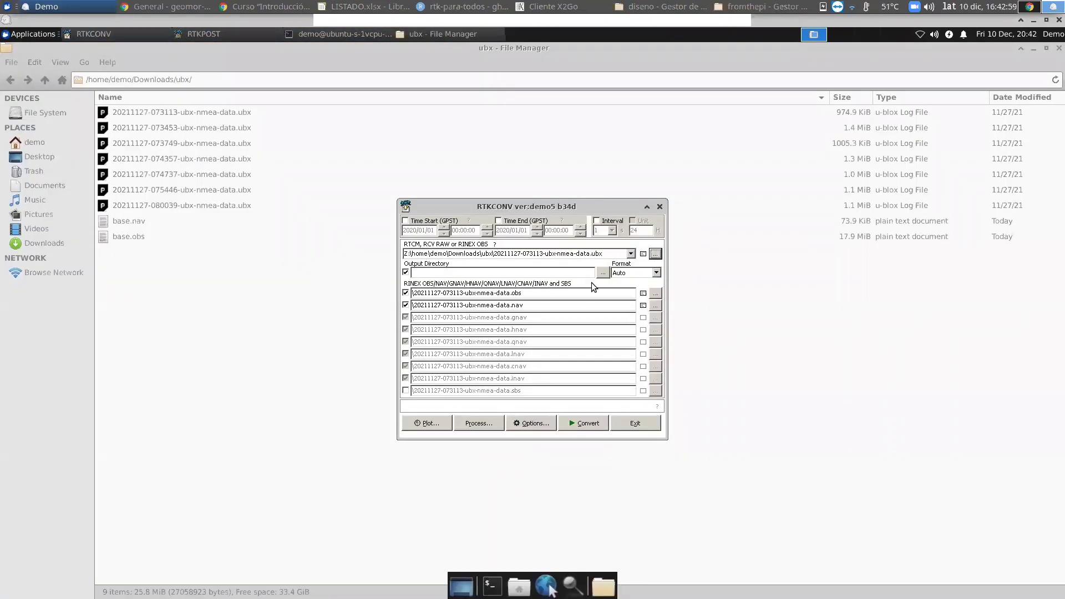
Set RTKCONV's Output Directory to Z:\home\demo\Downloads\ubx through Browse for Folder
left_click(602, 273)
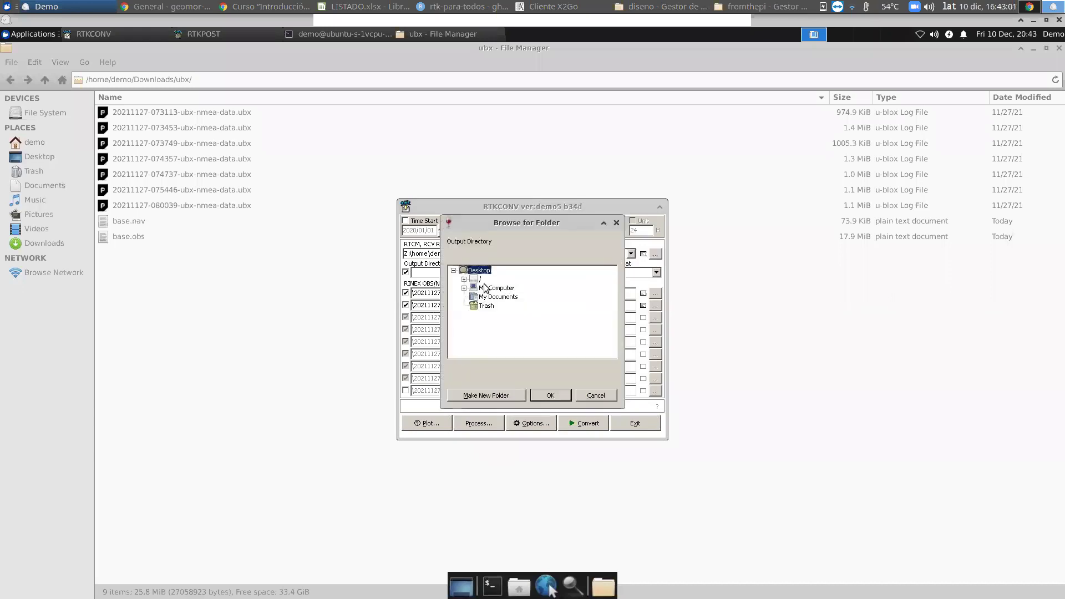
double_click(477, 279)
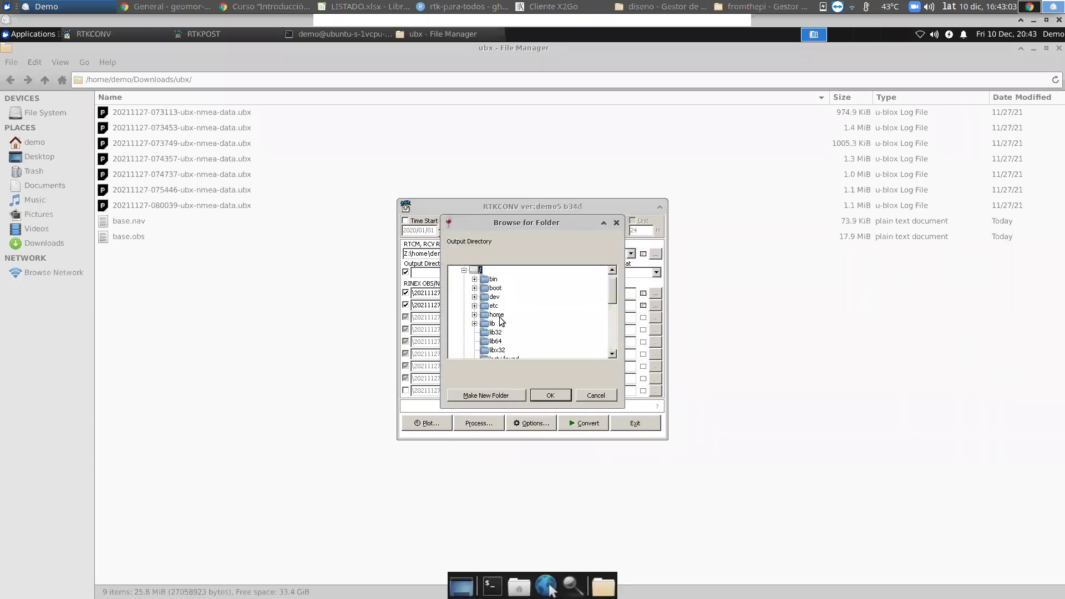
double_click(498, 315)
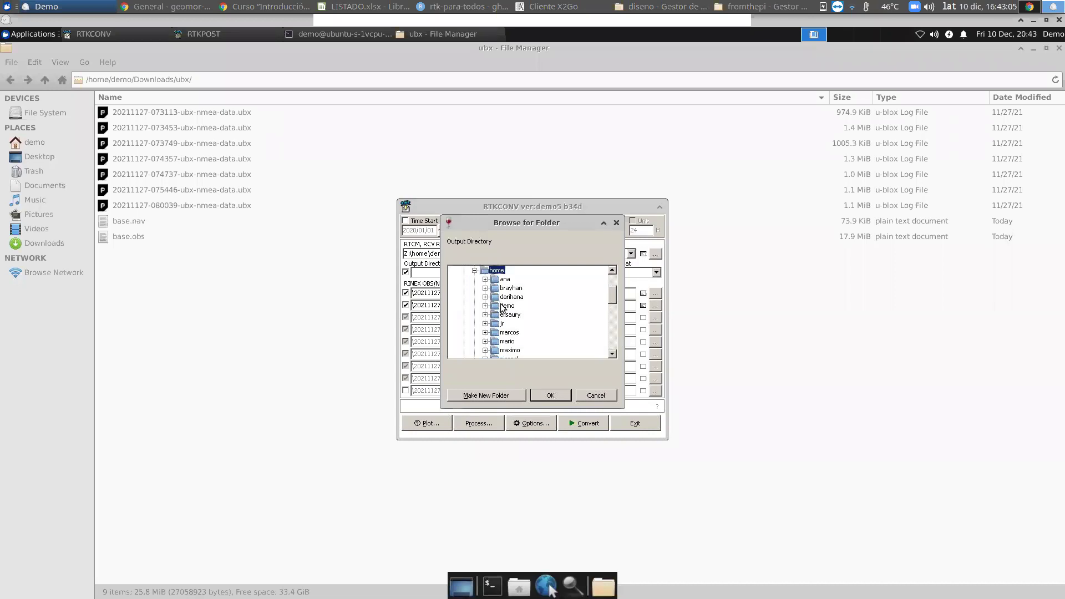
double_click(508, 306)
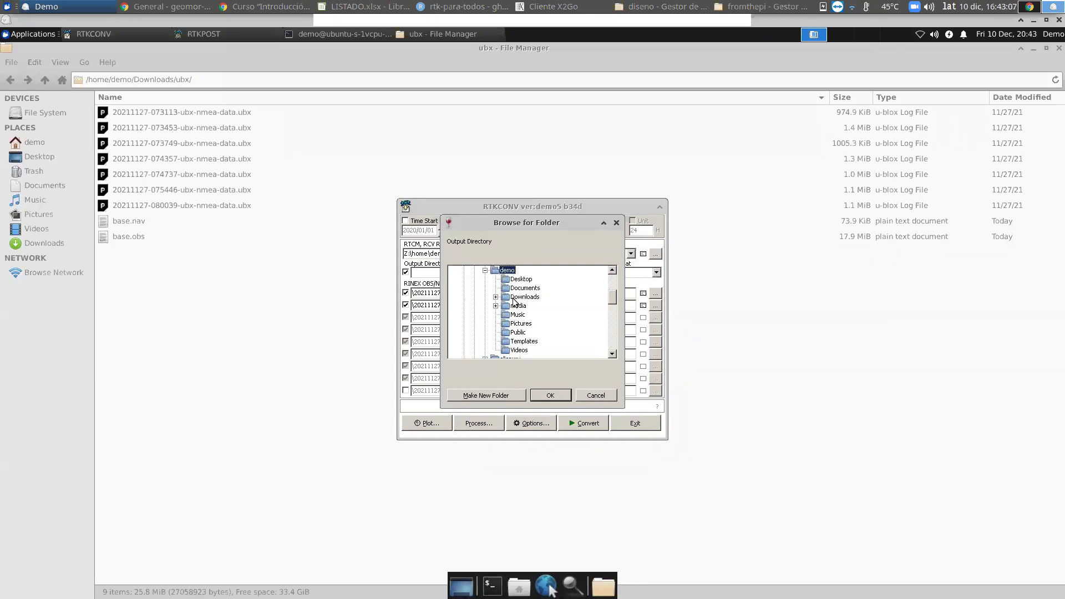
double_click(514, 298)
double_click(524, 306)
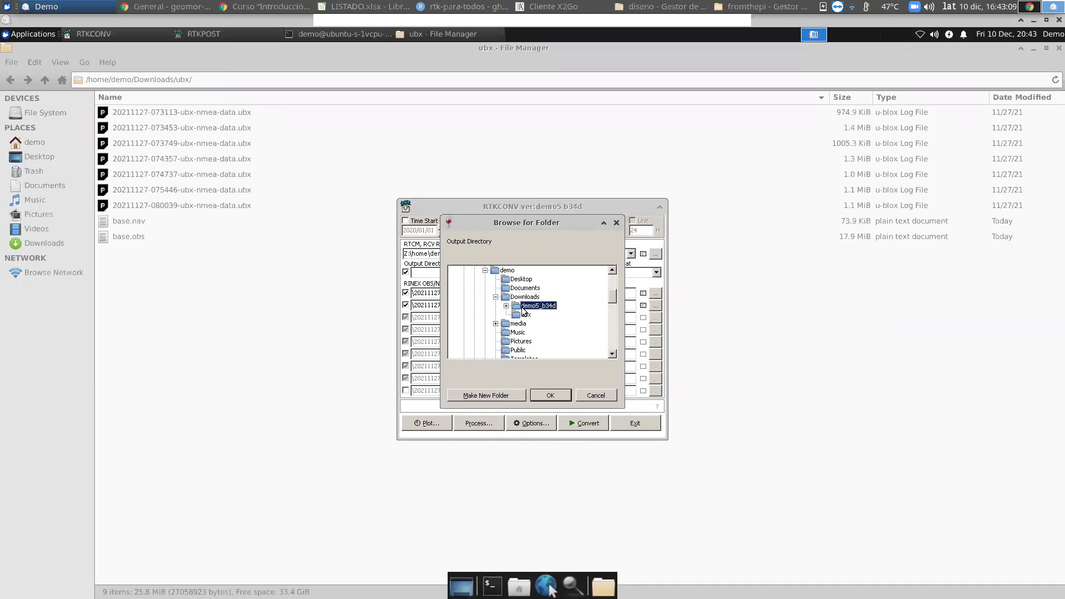
double_click(515, 297)
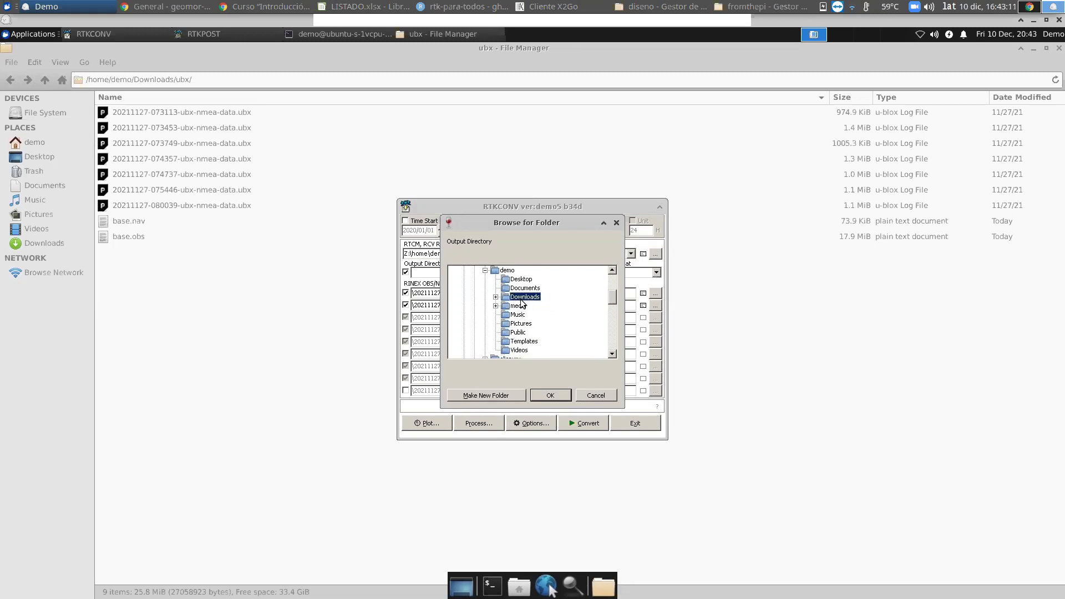
double_click(522, 298)
left_click(524, 332)
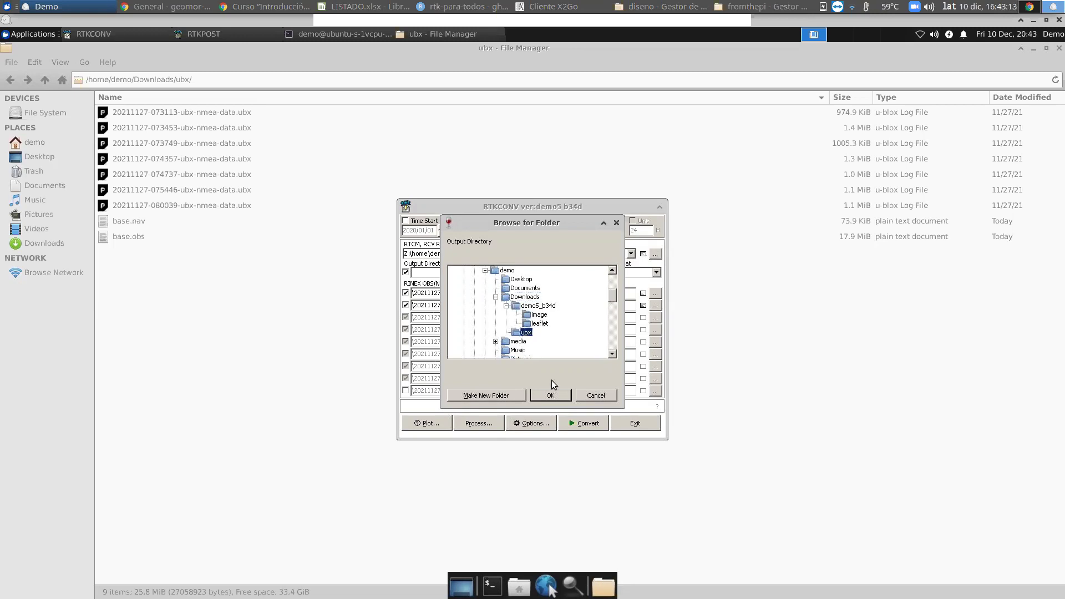
left_click(553, 395)
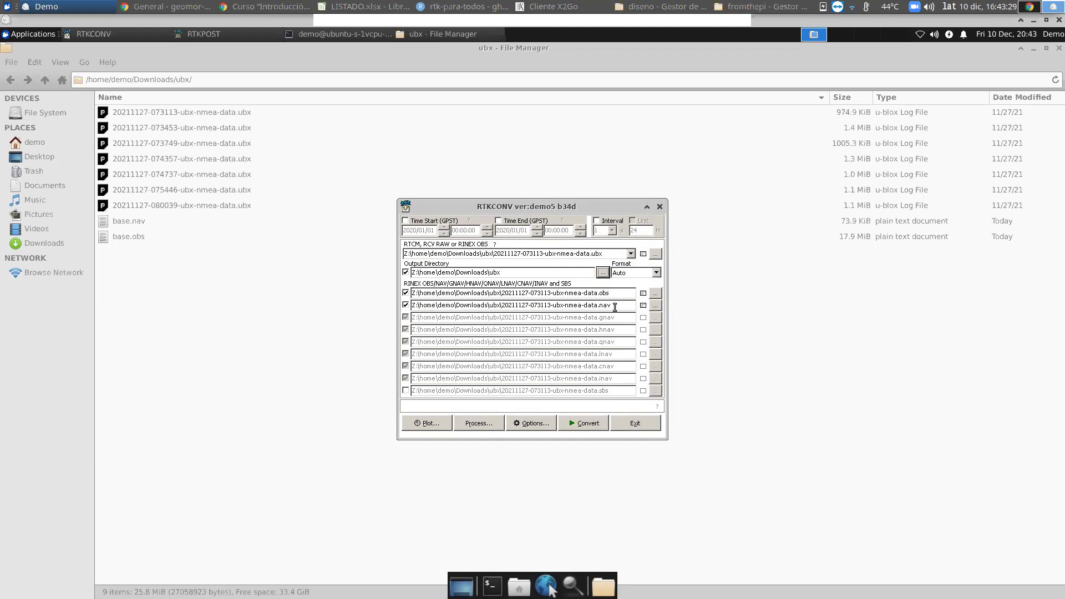
Disable the .nav output and confirm RINEX 3.03 with GPS, GLONASS, Galileo and BeiDou
left_click(405, 306)
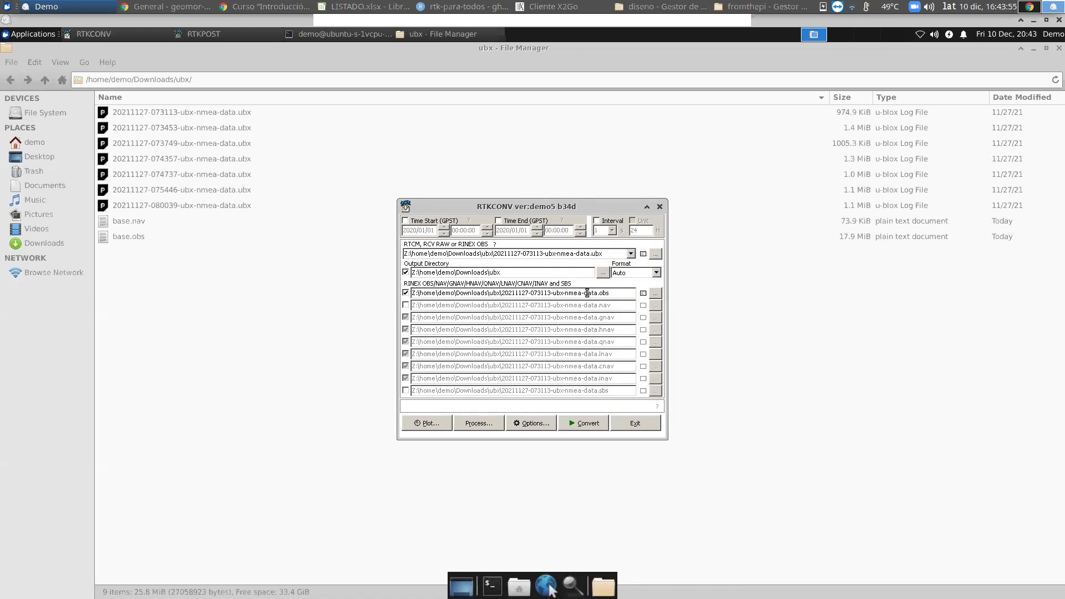
left_click(524, 424)
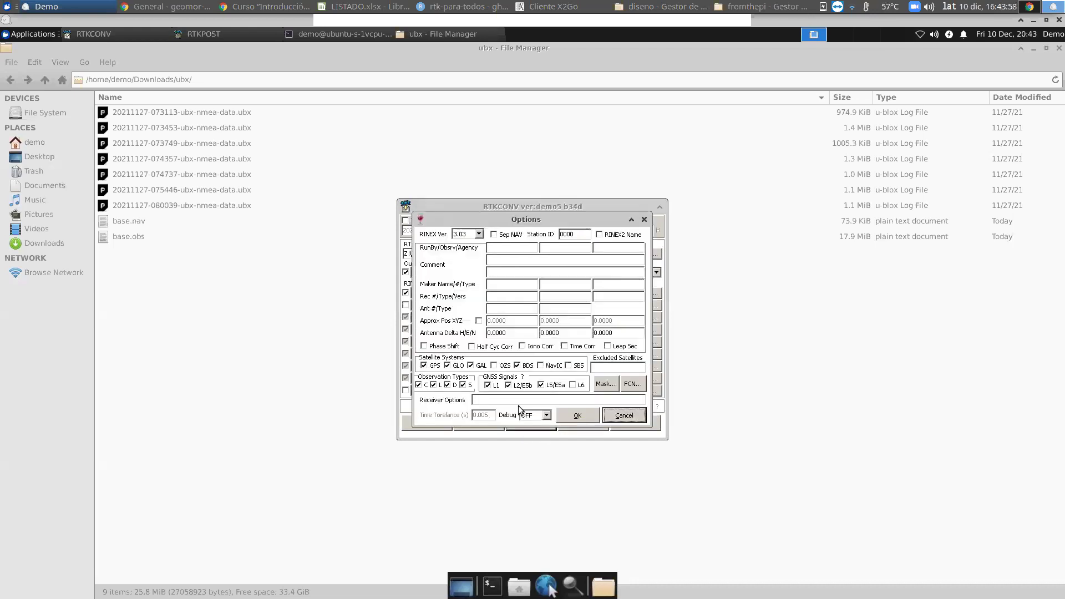
left_click(473, 238)
left_click(473, 238)
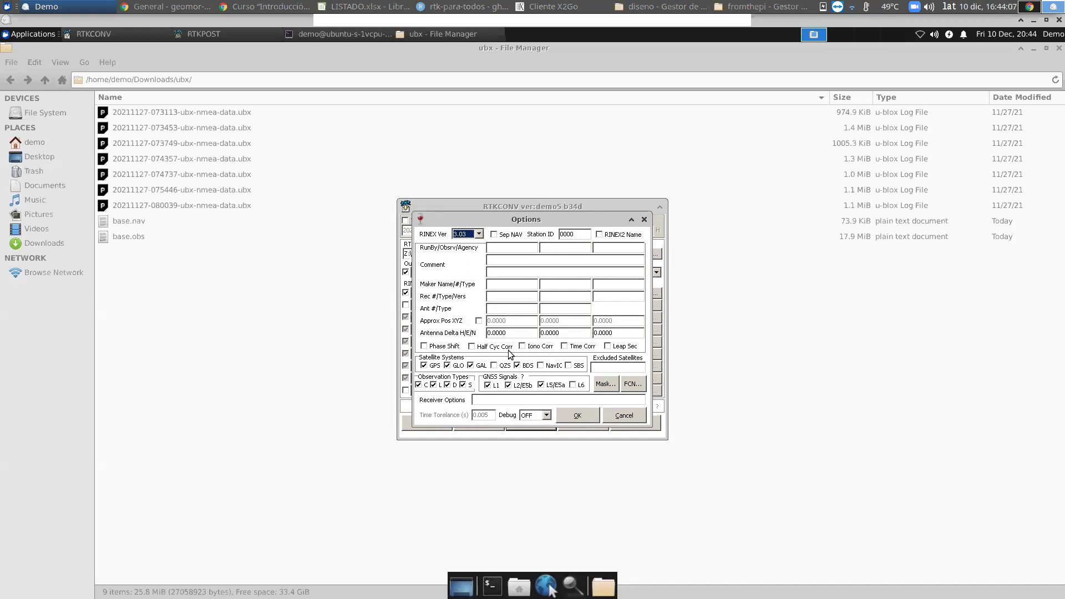
left_click(471, 366)
left_click(517, 366)
left_click(477, 367)
left_click(577, 416)
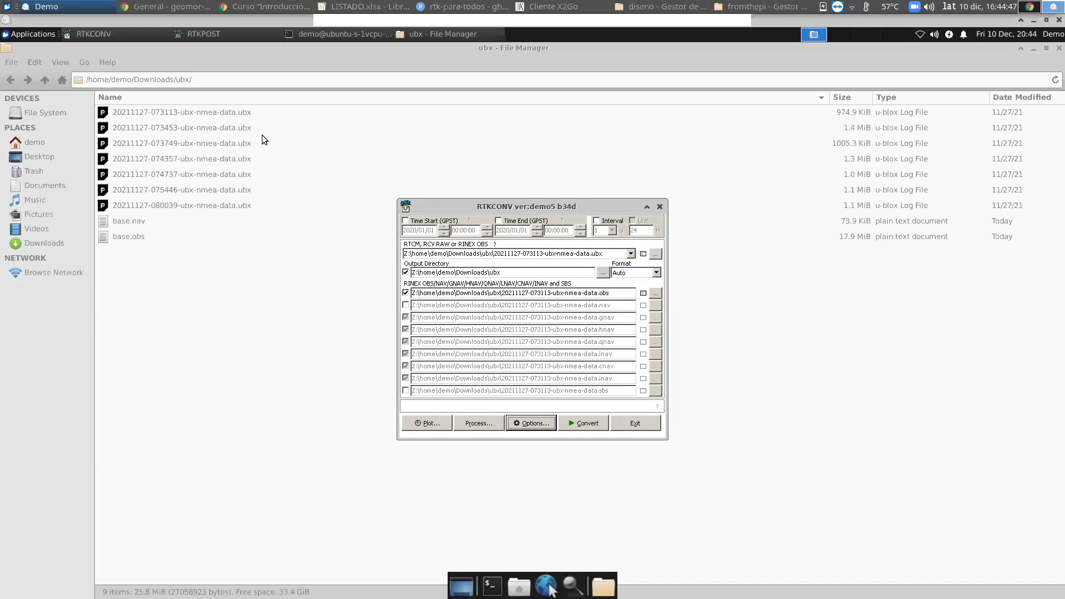
Convert the log to .obs, check its RTKPLOT sky plot, then re-enable the .nav output
left_click(587, 424)
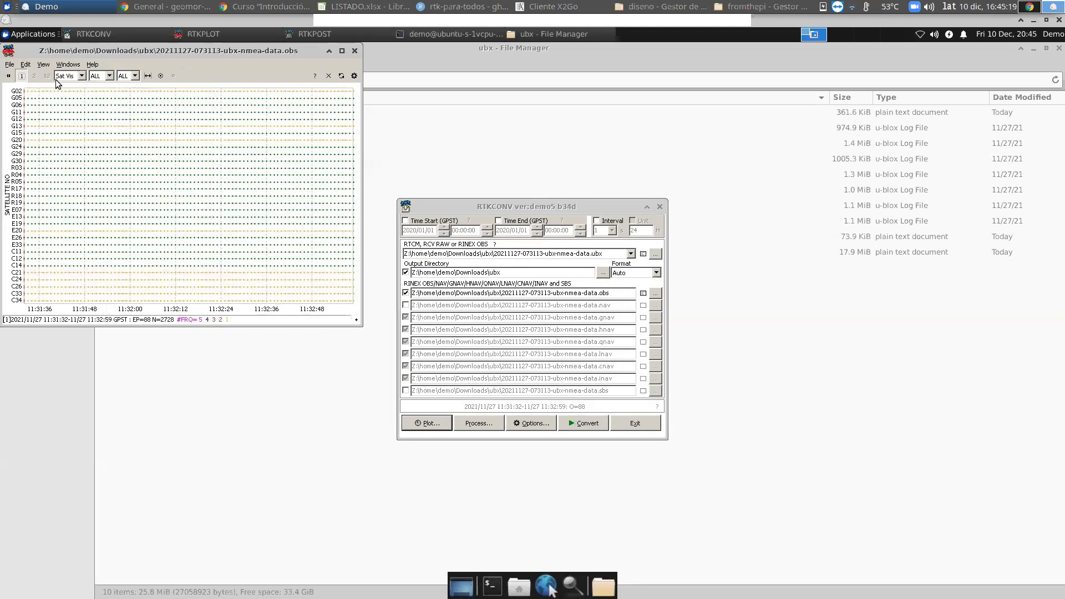
left_click(78, 75)
left_click(77, 75)
left_click(76, 76)
left_click(73, 95)
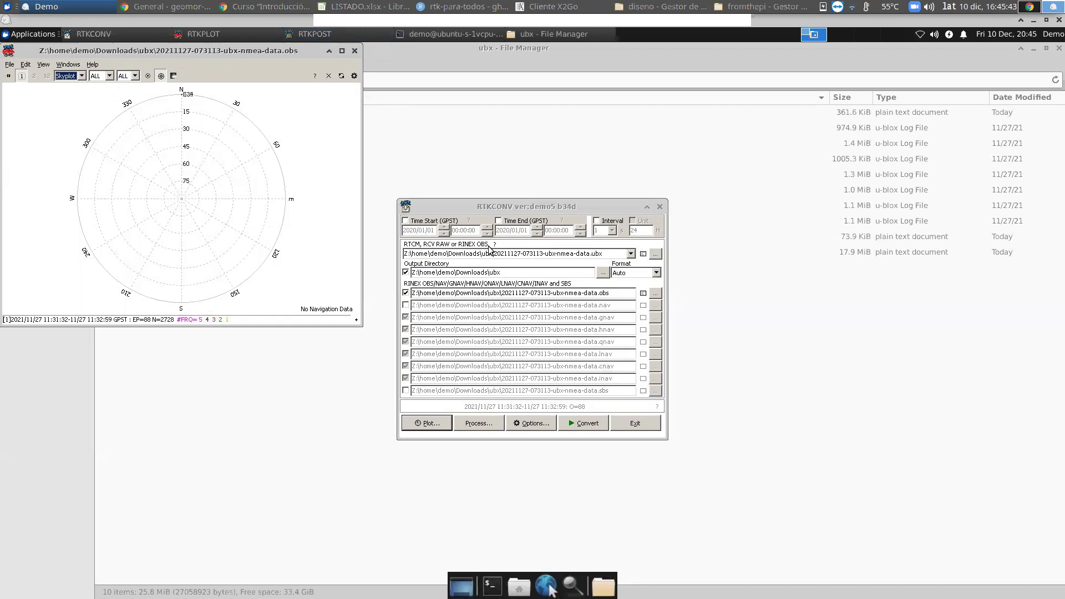
left_click(355, 51)
left_click(406, 305)
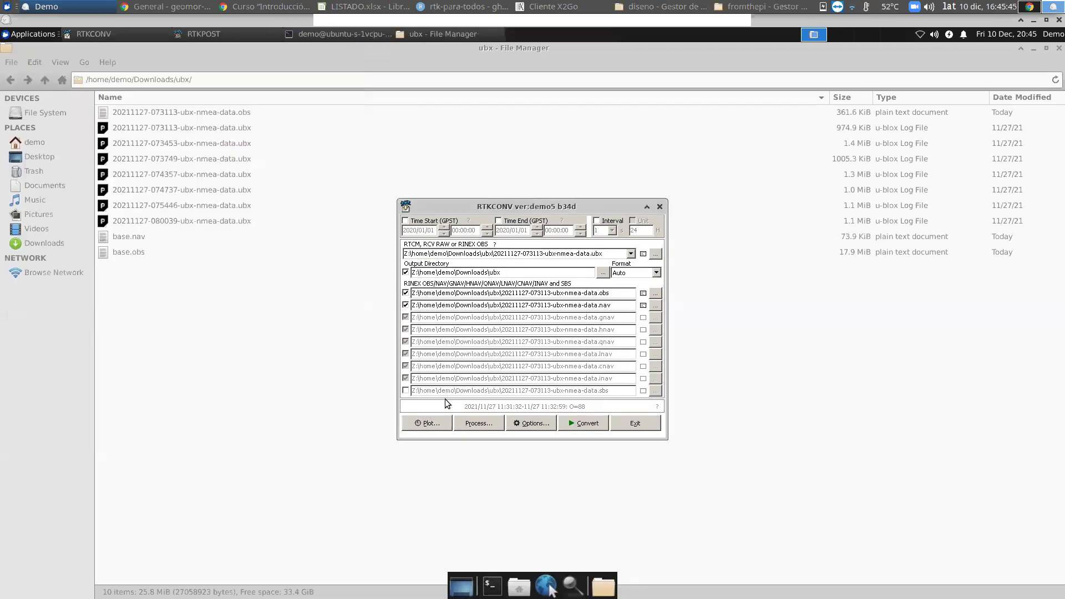
Reconvert with navigation data, overwriting the existing .obs, and view the sky plot
left_click(584, 428)
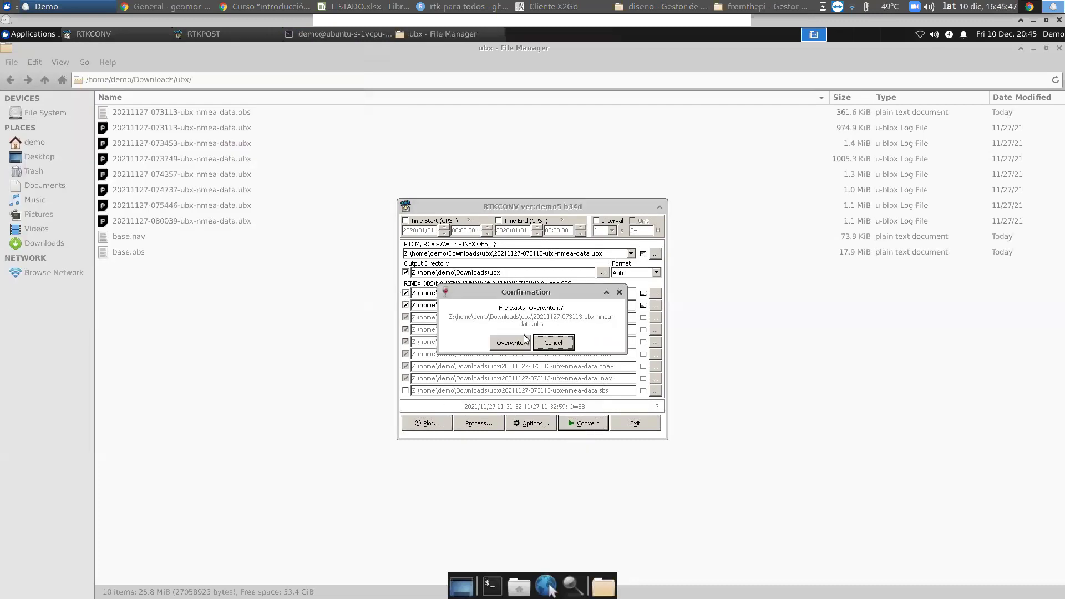
left_click(509, 343)
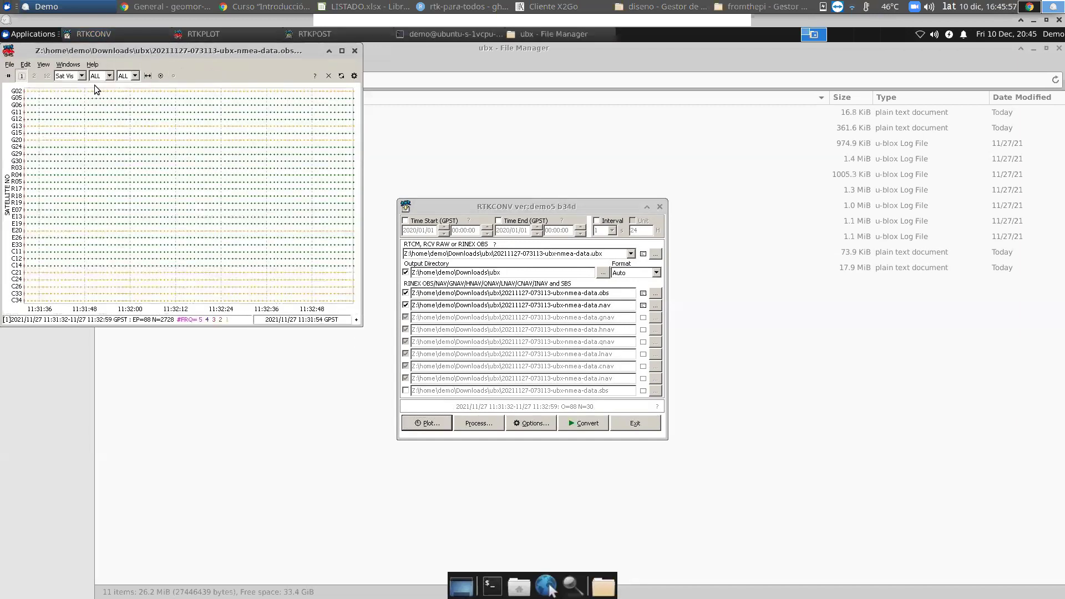
left_click(81, 75)
left_click(76, 93)
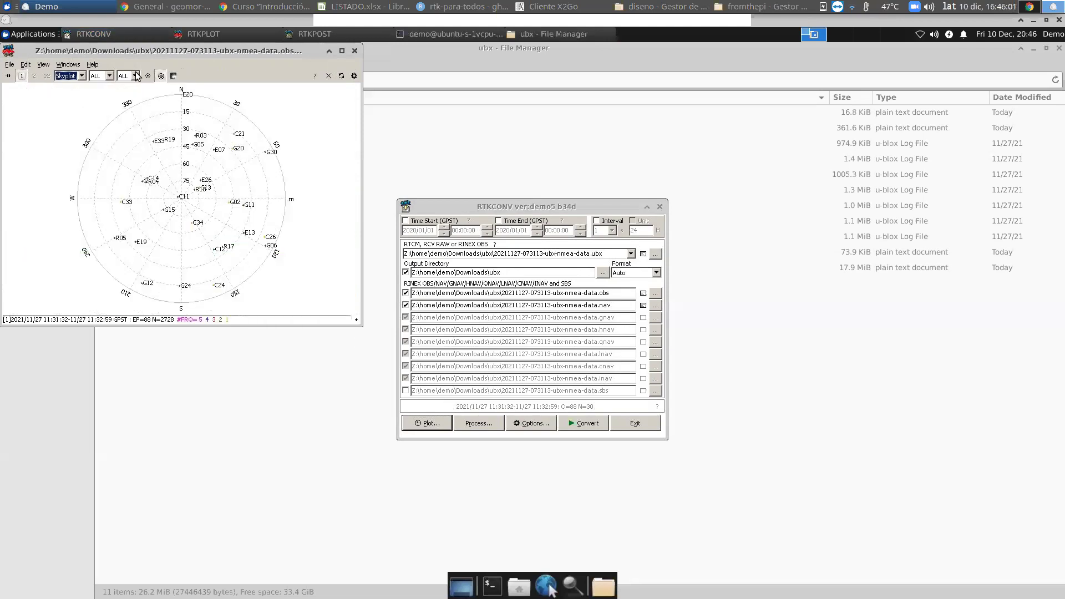
Review the DOP/NSat, MP-Skyplot and SNR/MP/EL plots, ending on Sat Vis
left_click(78, 76)
left_click(80, 101)
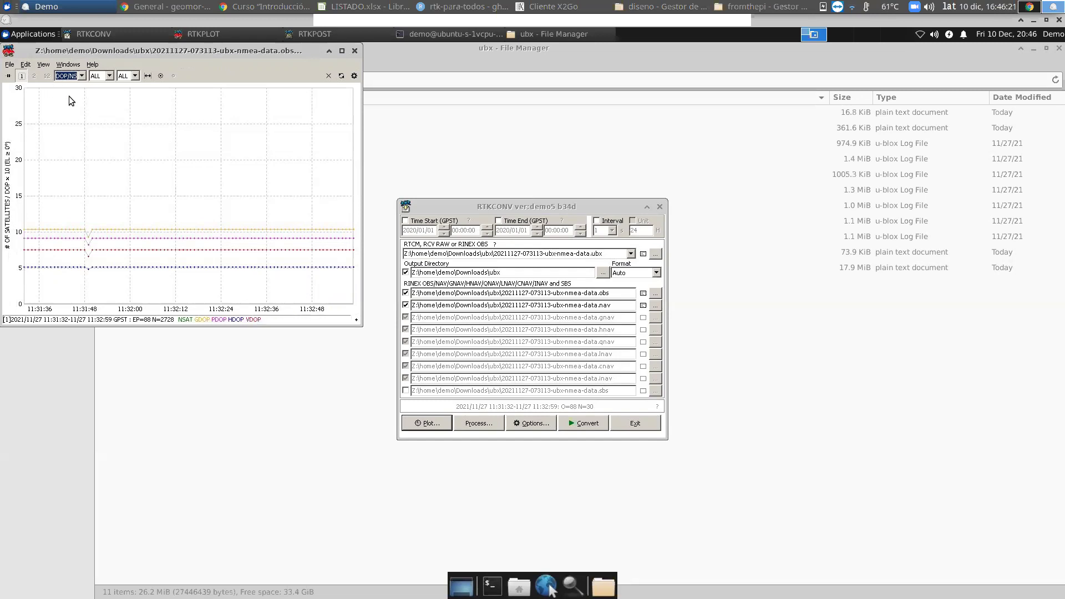
left_click(71, 77)
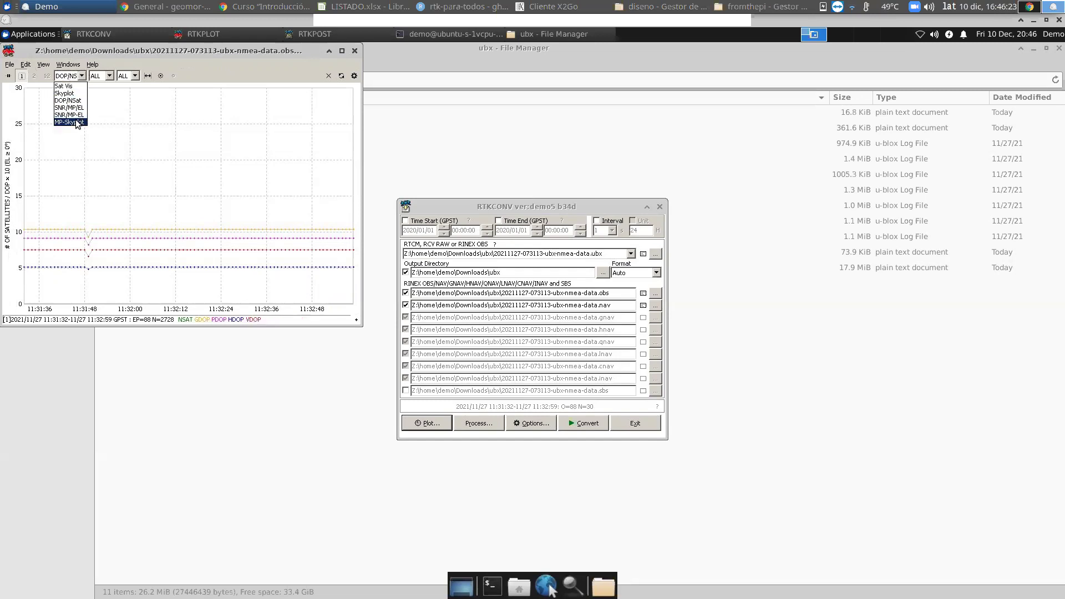
left_click(71, 75)
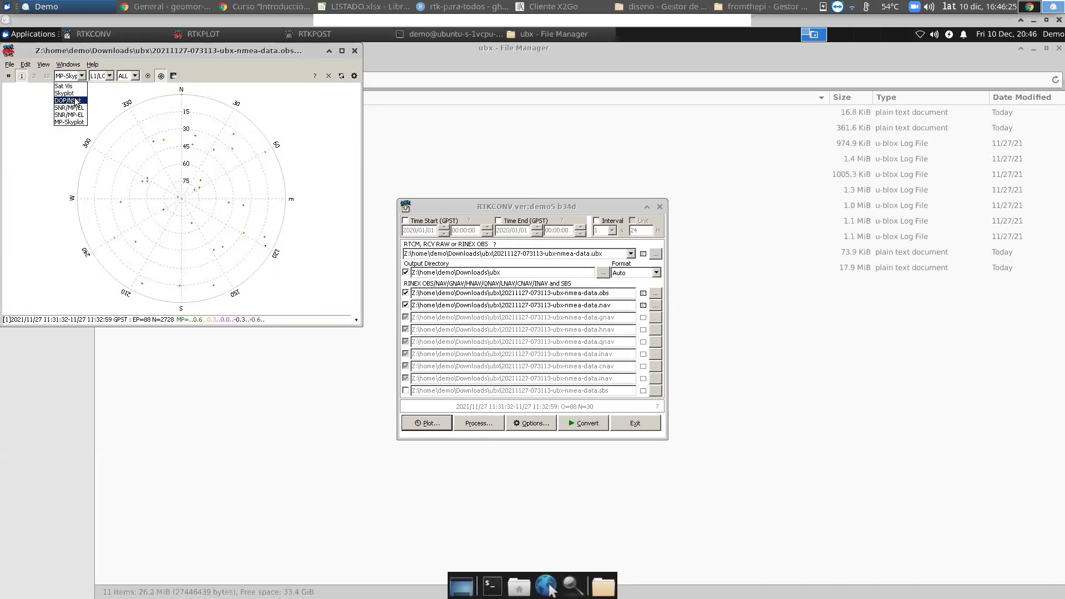
left_click(80, 108)
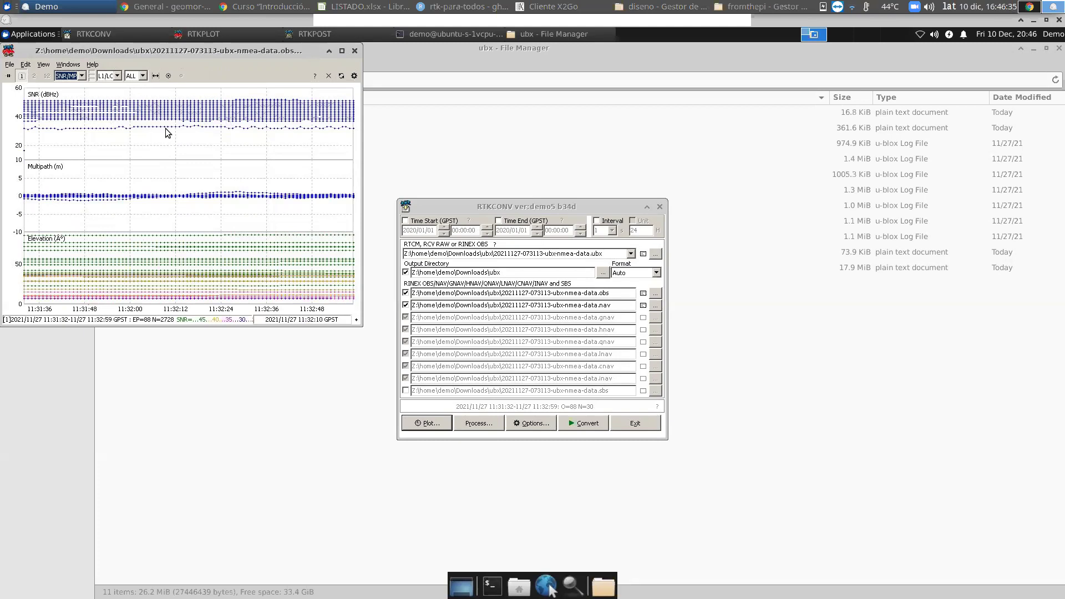
left_click(82, 76)
left_click(84, 85)
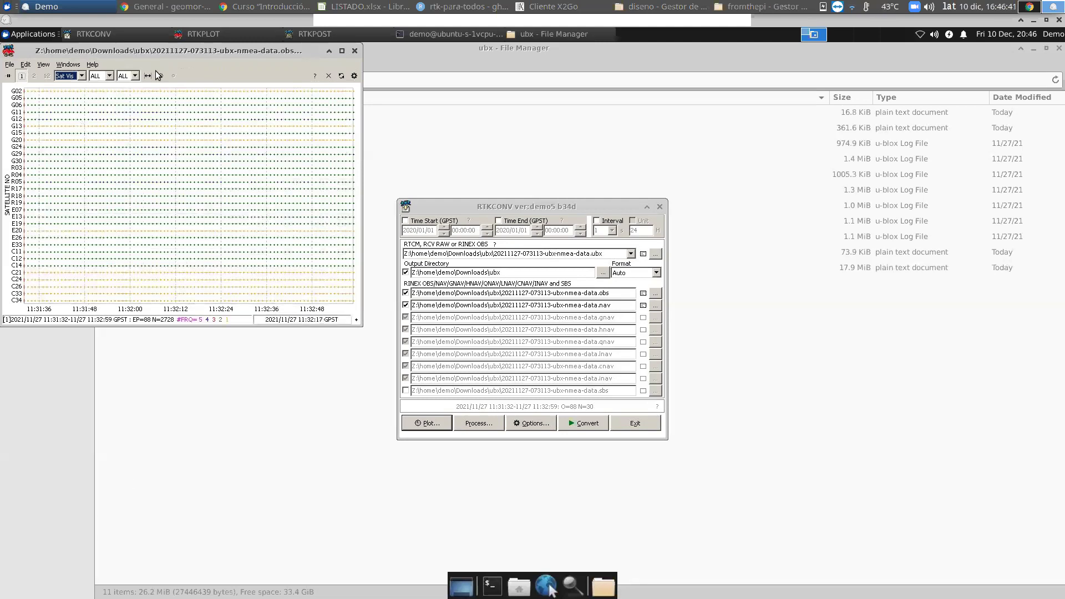
Close RTKPLOT, leaving RTKCONV over the ubx folder with the new .nav and .obs
left_click(355, 52)
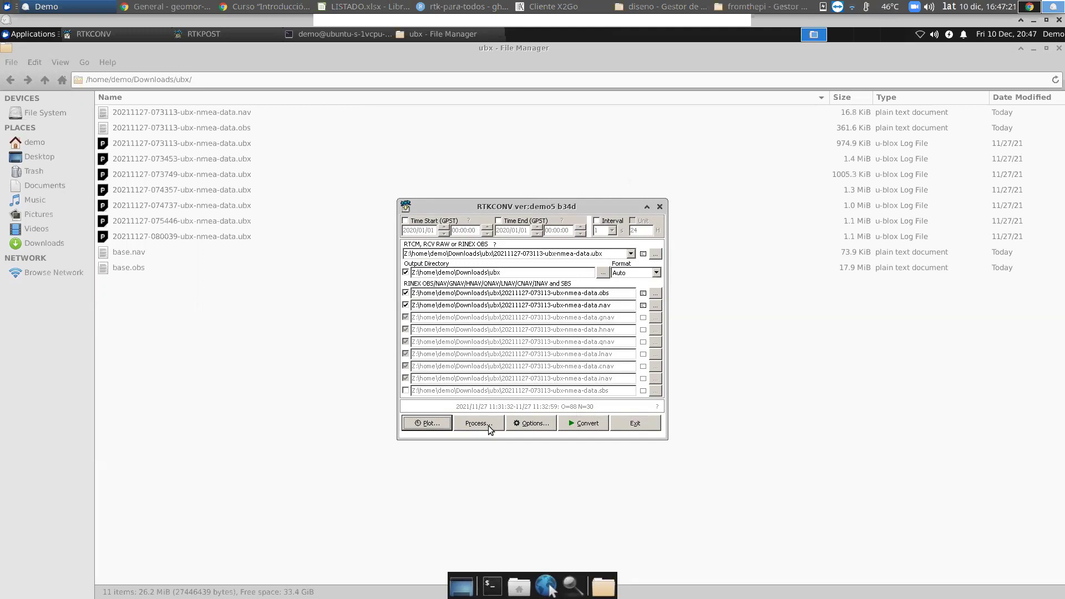
Close RTKCONV and bring RTKPOST back to the front
left_click(661, 207)
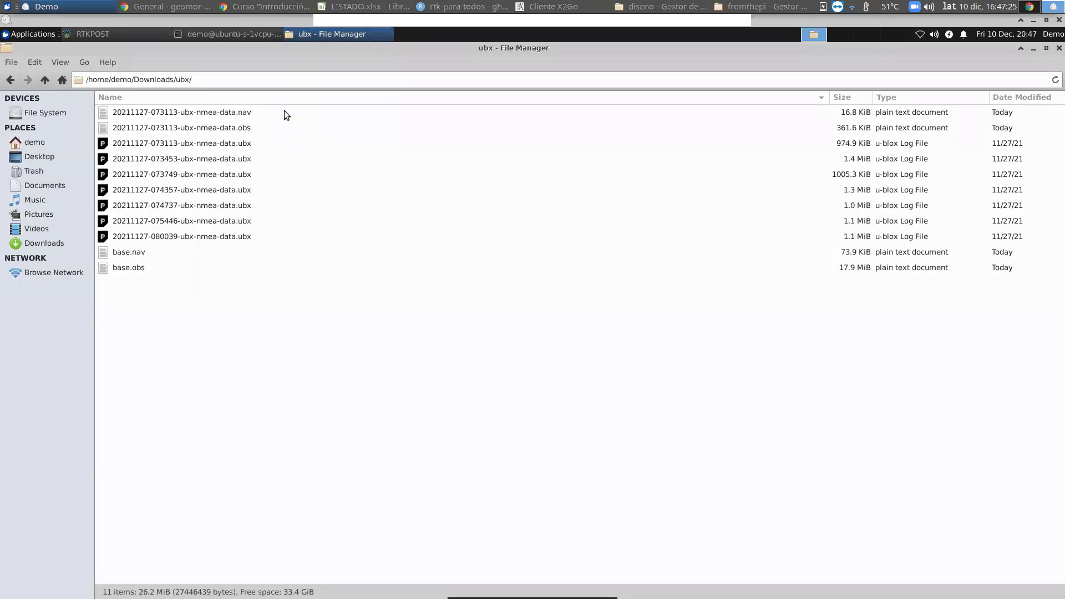
left_click(107, 31)
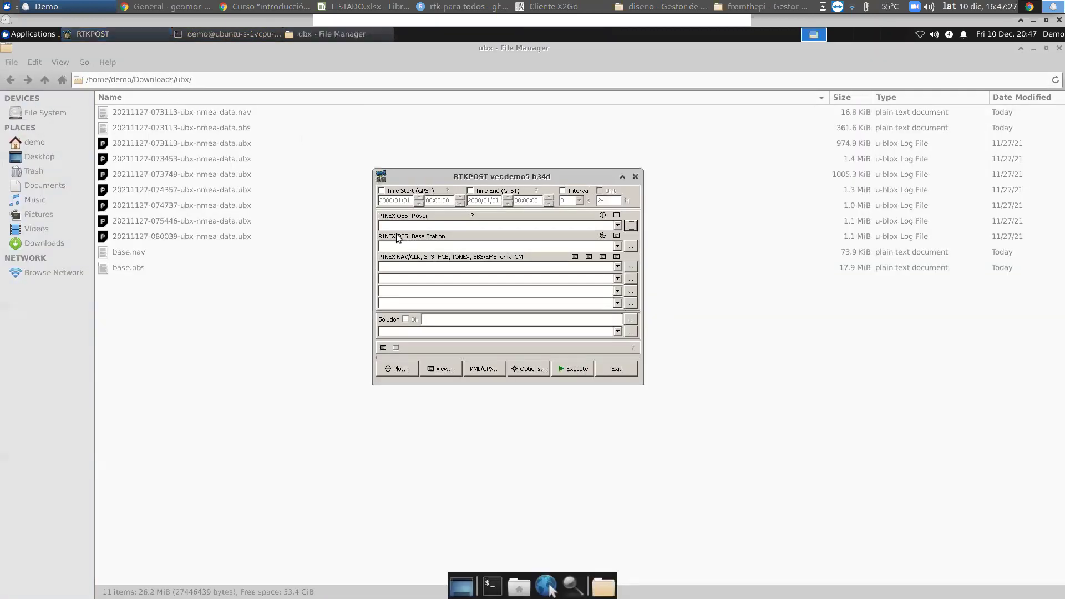
left_click(631, 226)
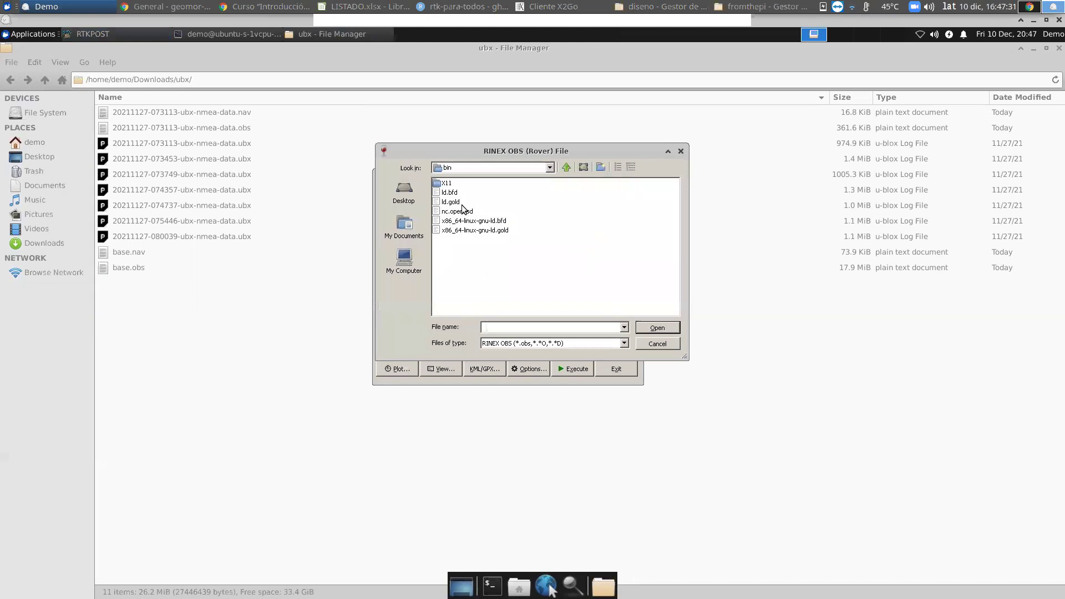
left_click(544, 167)
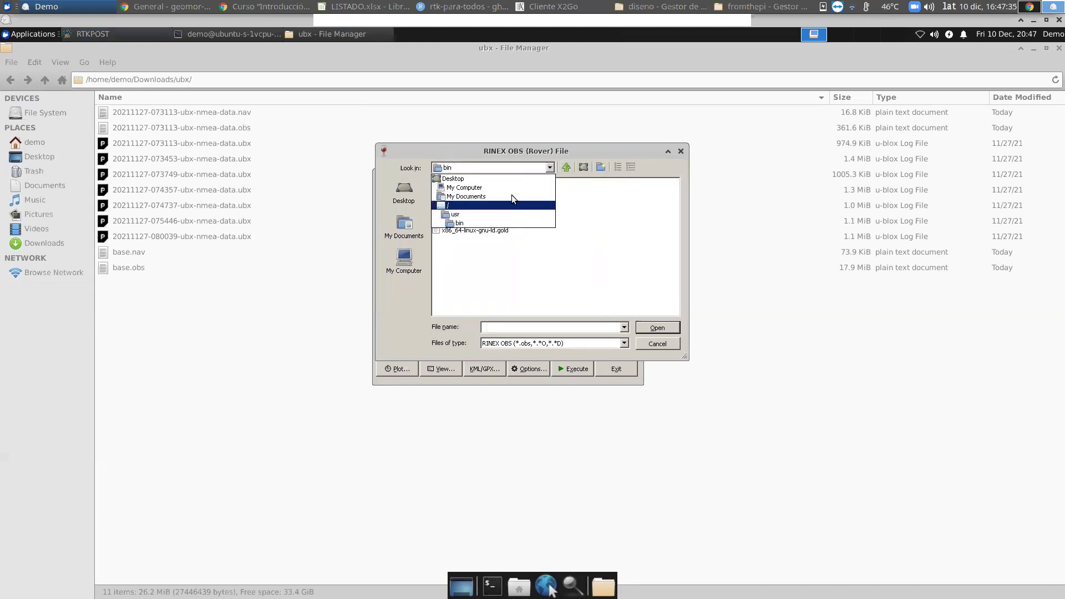
left_click(511, 206)
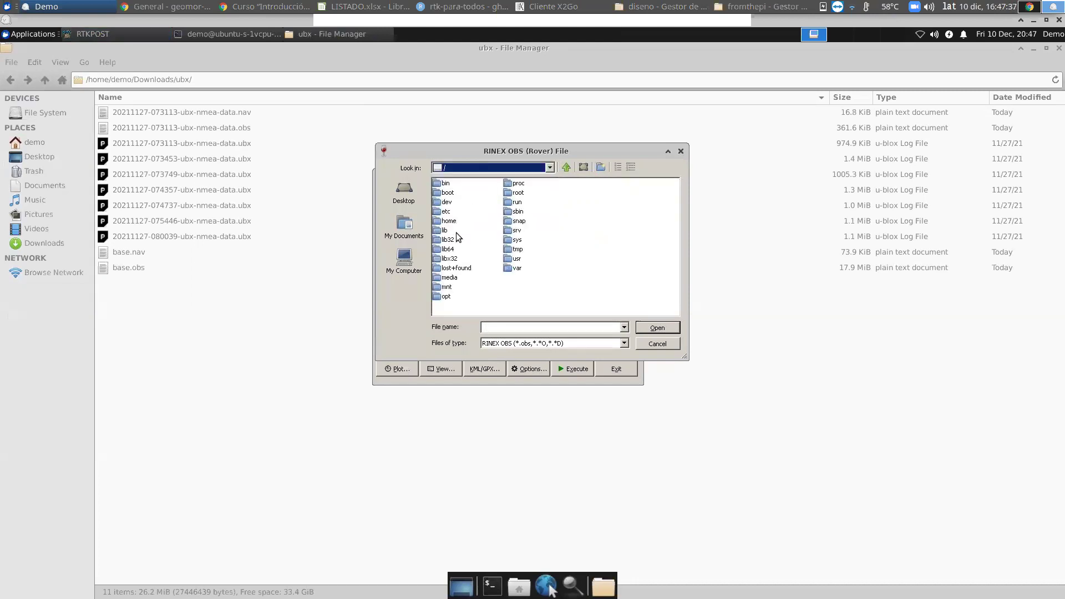
double_click(447, 221)
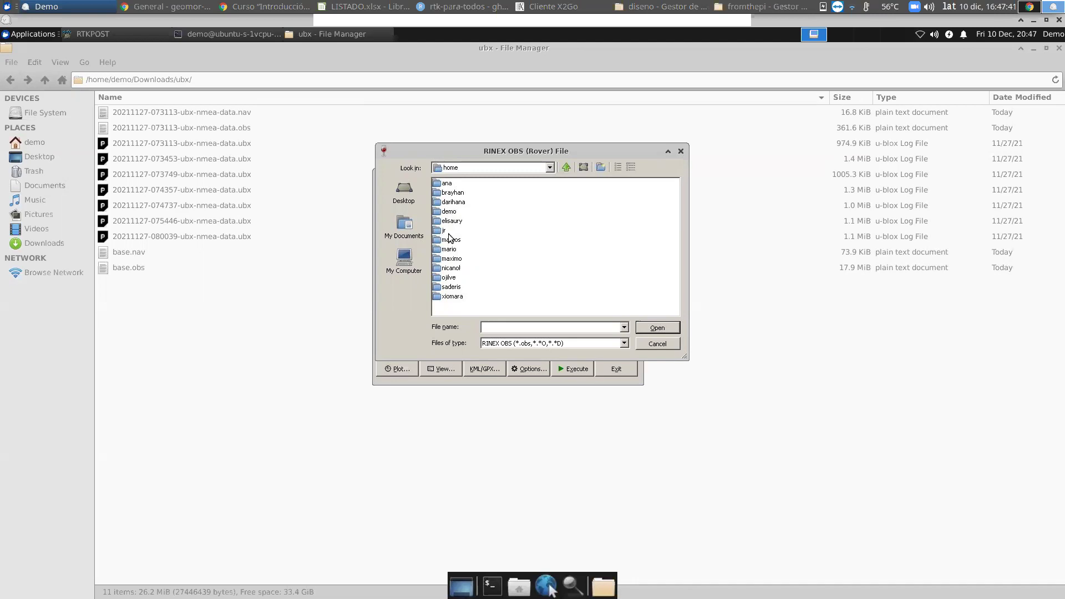
double_click(447, 211)
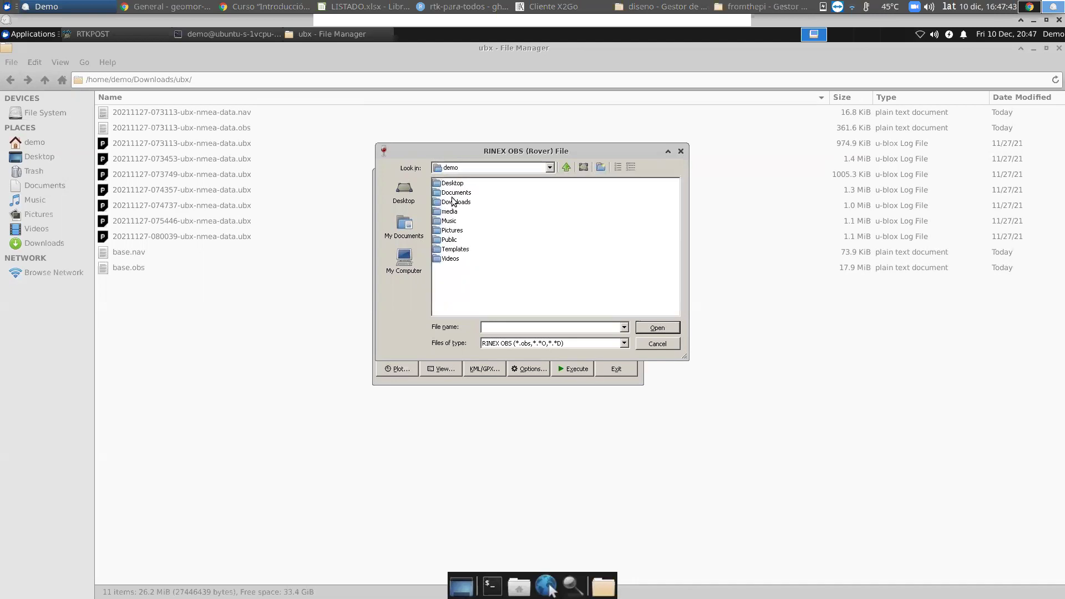
double_click(453, 201)
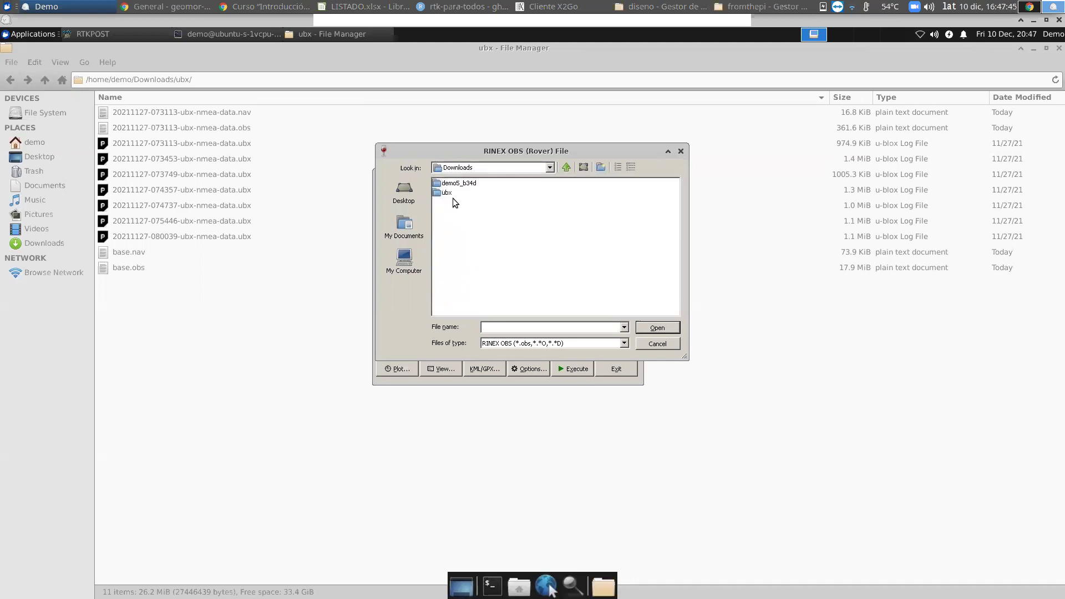
double_click(454, 192)
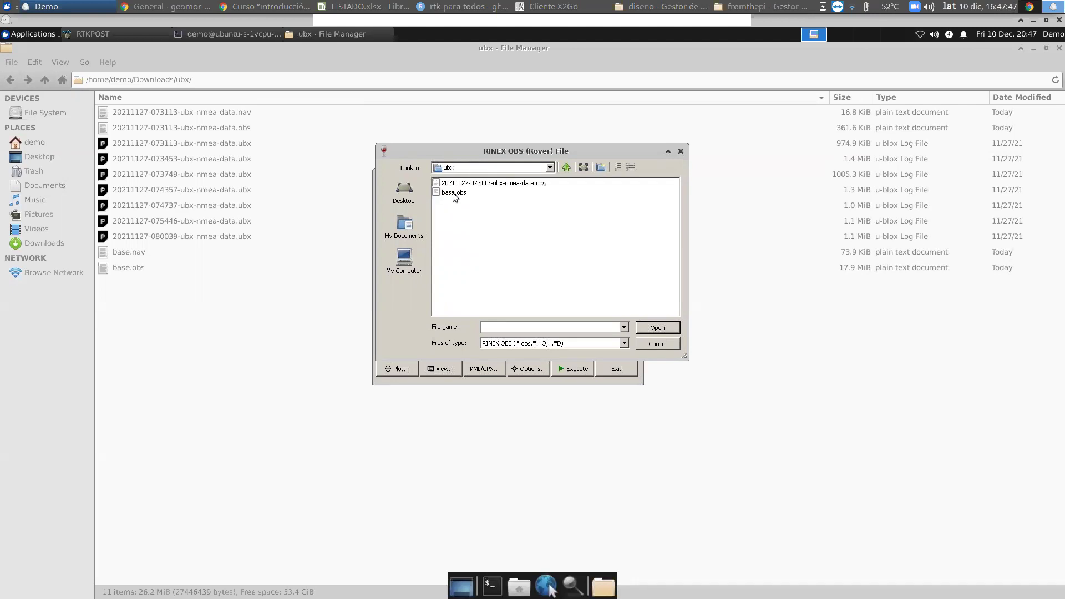
left_click(456, 193)
left_click(471, 184)
left_click(662, 328)
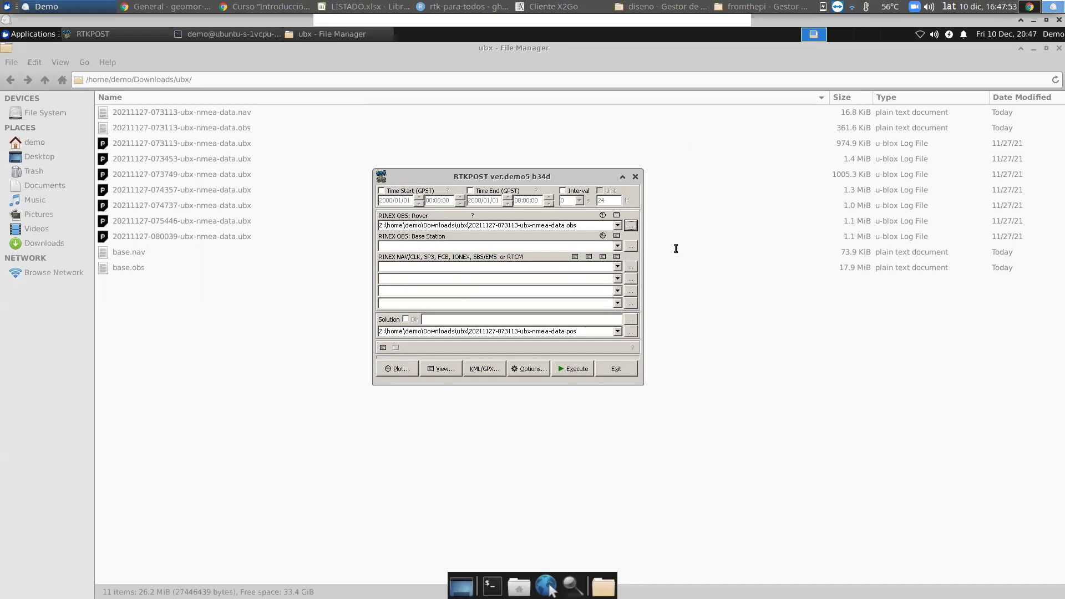
Set the base station observation file to base.obs
left_click(631, 245)
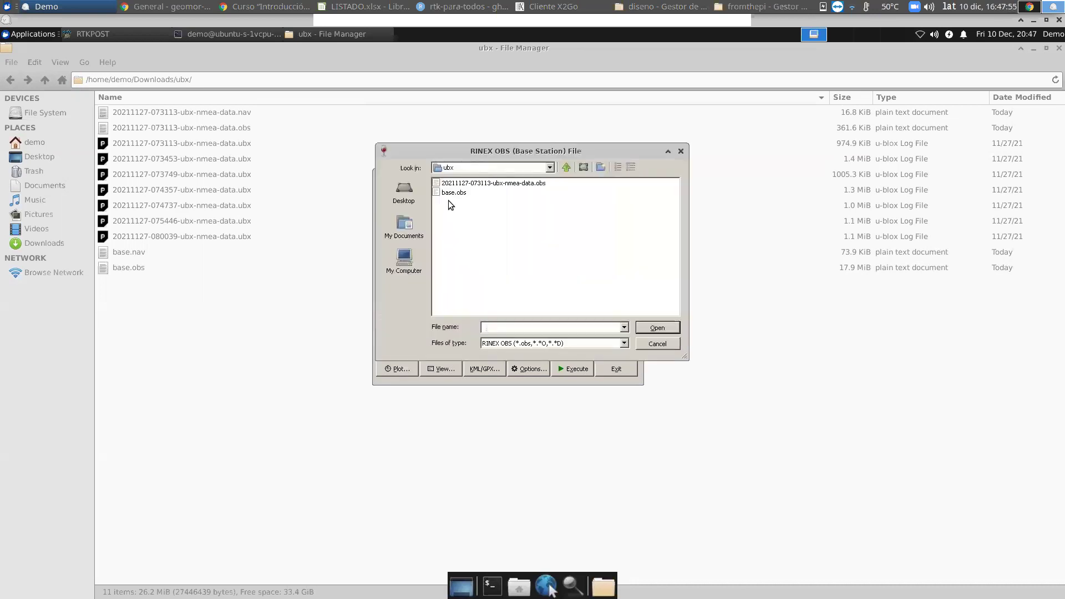
left_click(453, 194)
left_click(658, 327)
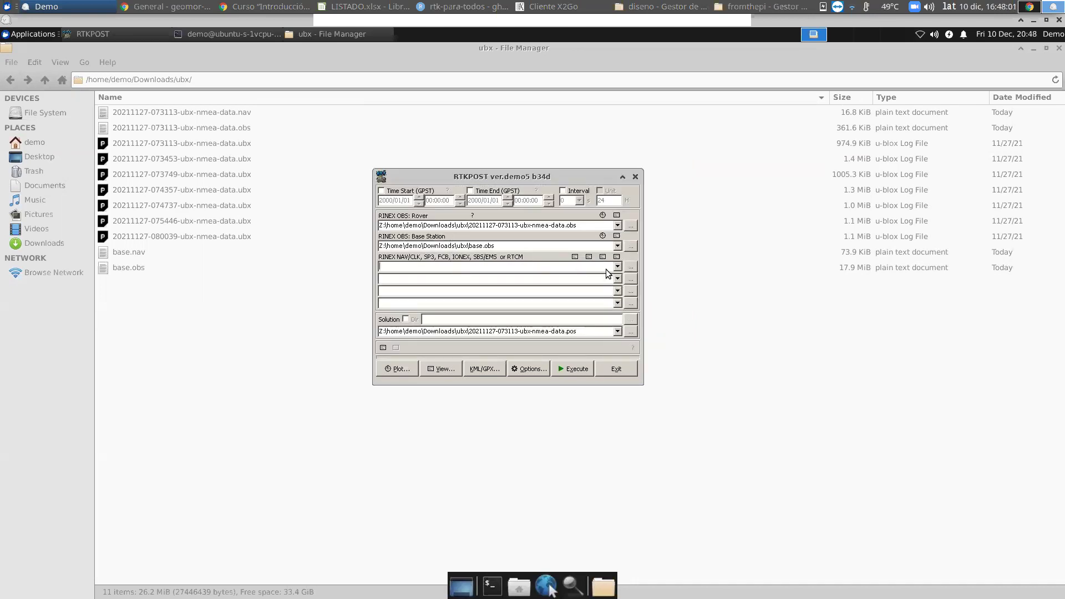
Set the RINEX navigation file to base.nav
left_click(631, 267)
left_click(447, 192)
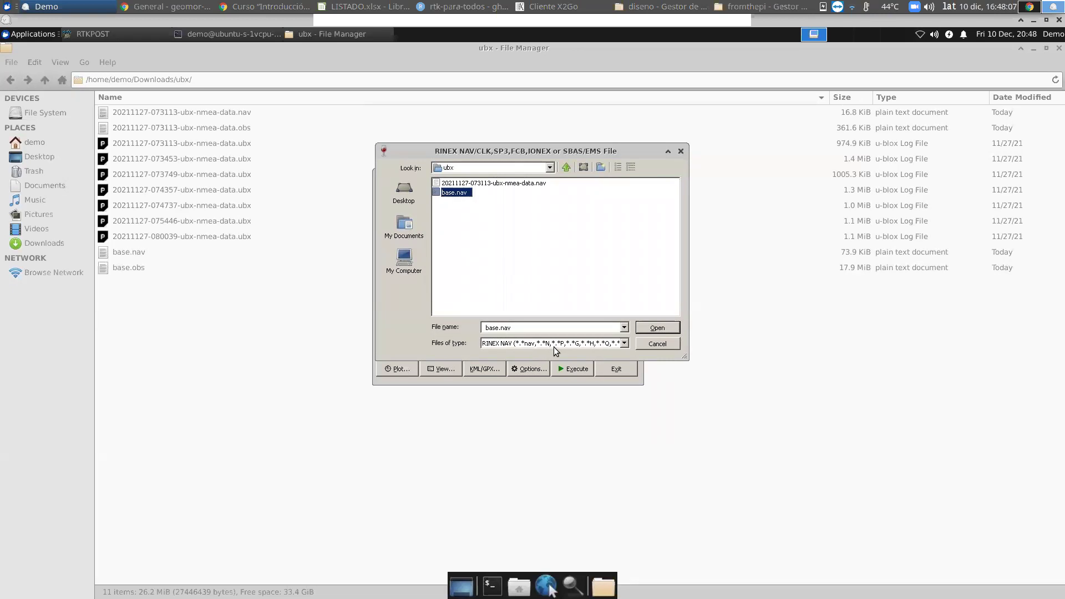
left_click(657, 328)
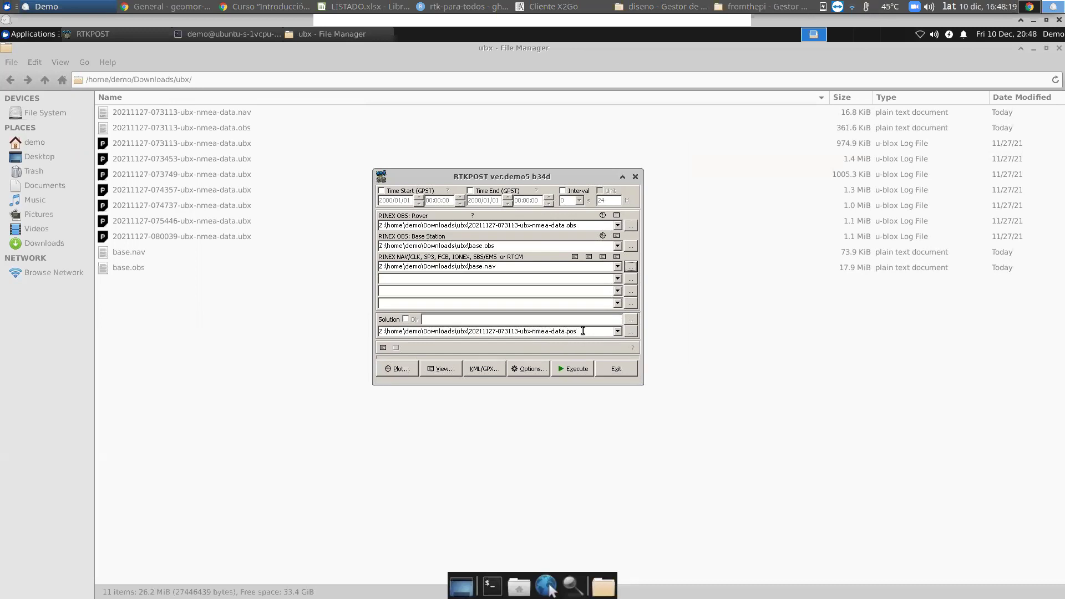
Review Setting1 (Static, L1+L2/E5b, Combined filter, 15° mask), then switch to Setting2
left_click(520, 371)
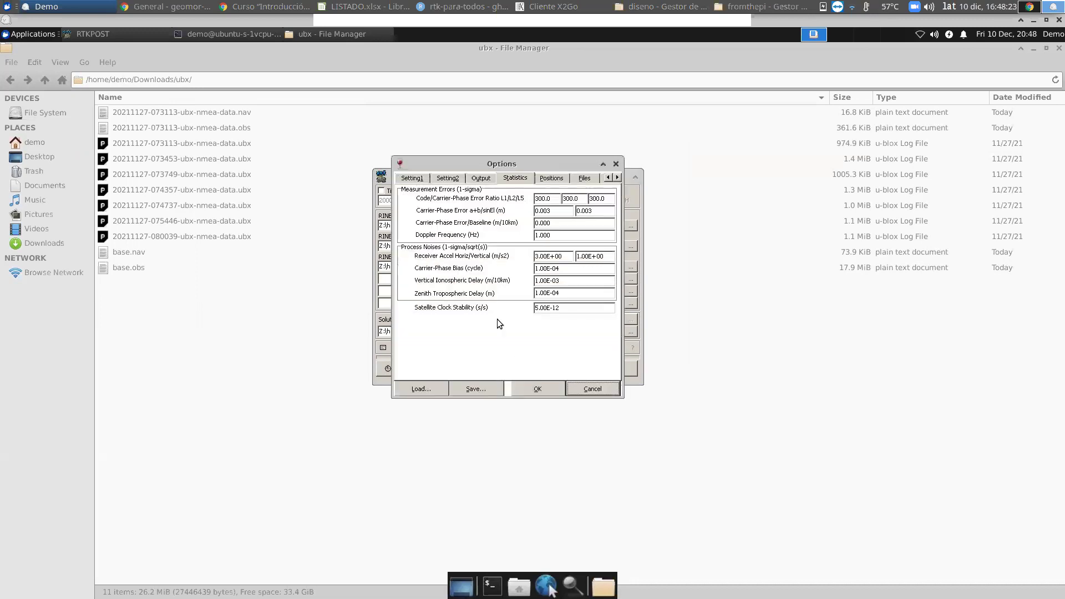
left_click(408, 178)
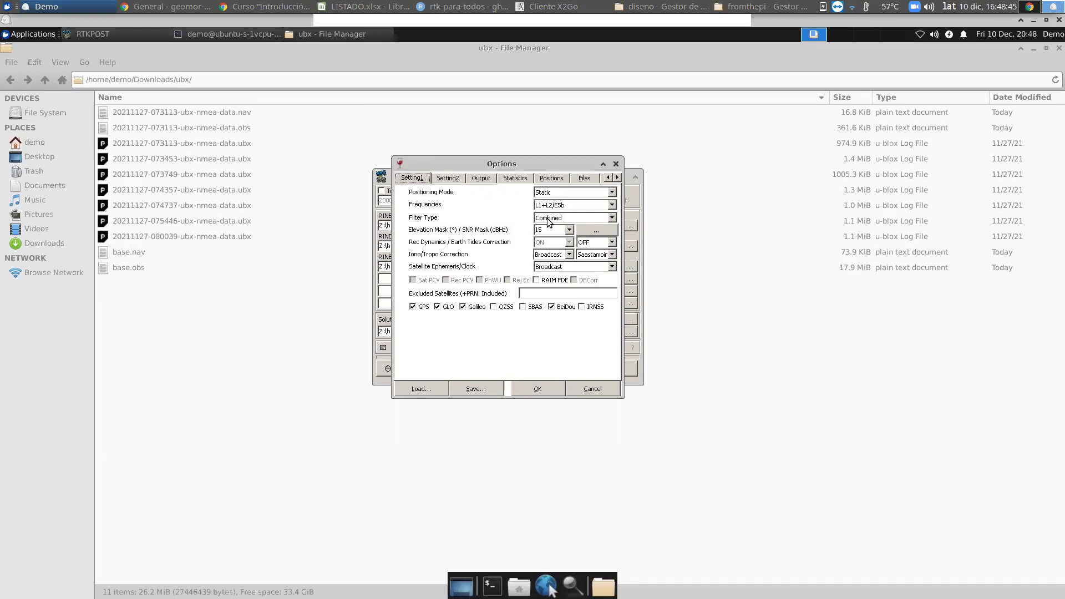
left_click(549, 220)
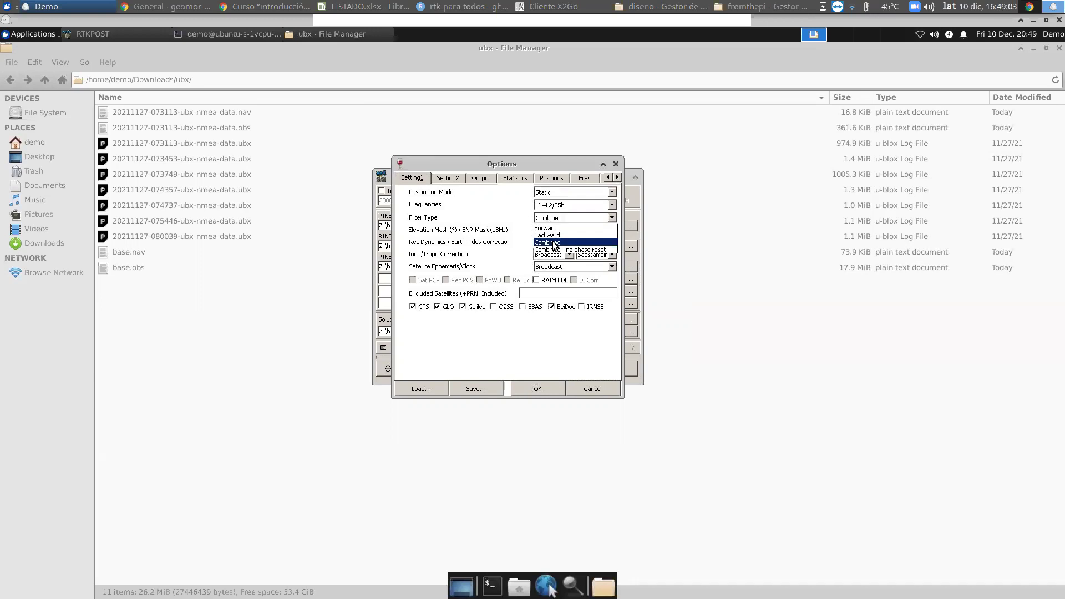
left_click(554, 243)
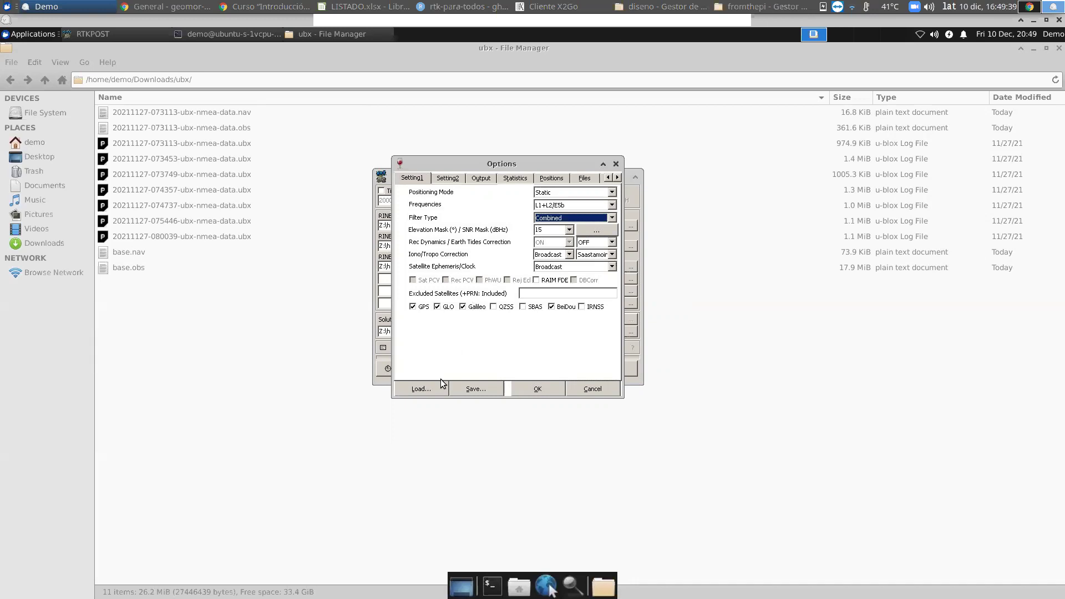
left_click(450, 177)
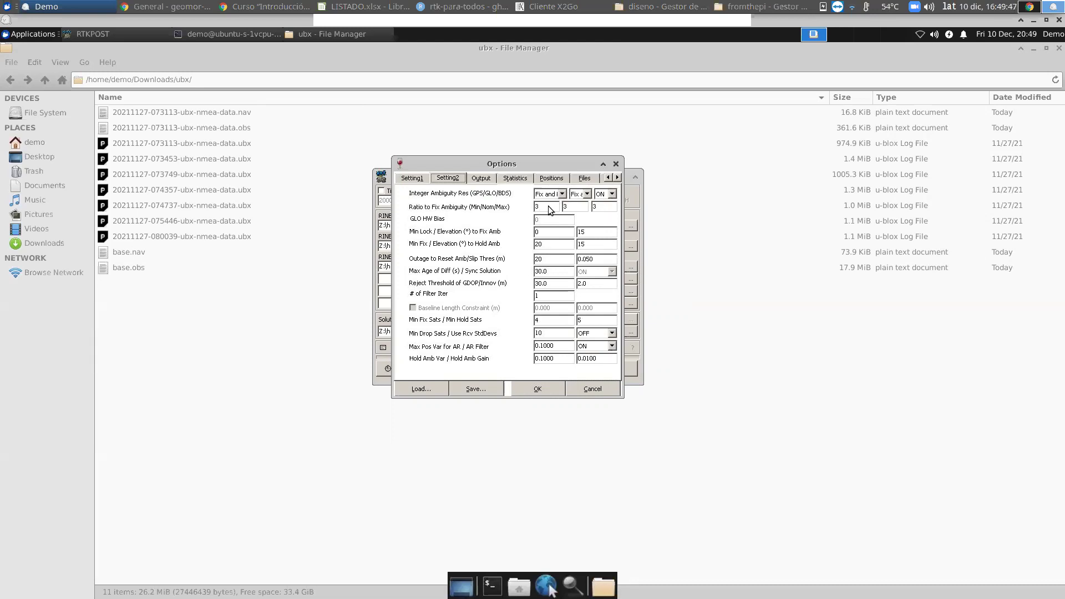
Set the base station position to RINEX Header Position, after trying Position File and Lat/Lon/Height
left_click(478, 178)
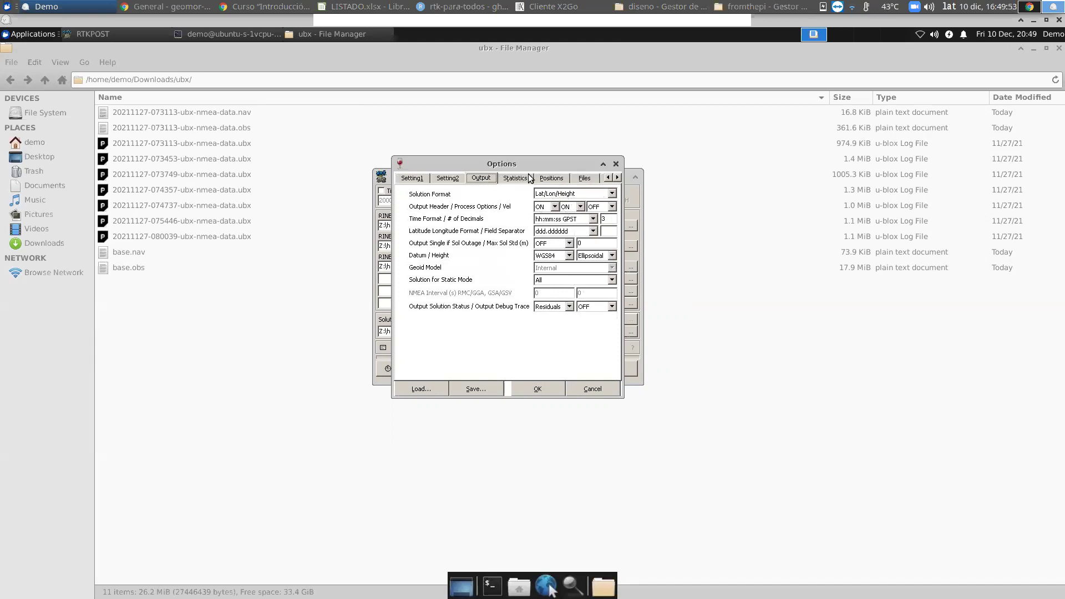
left_click(547, 178)
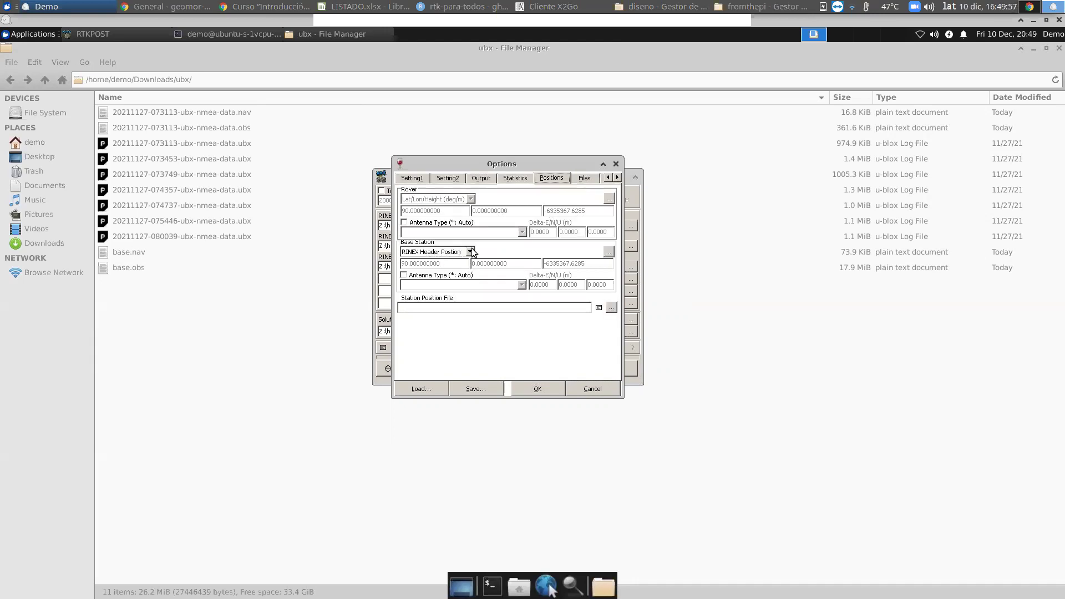
left_click(470, 252)
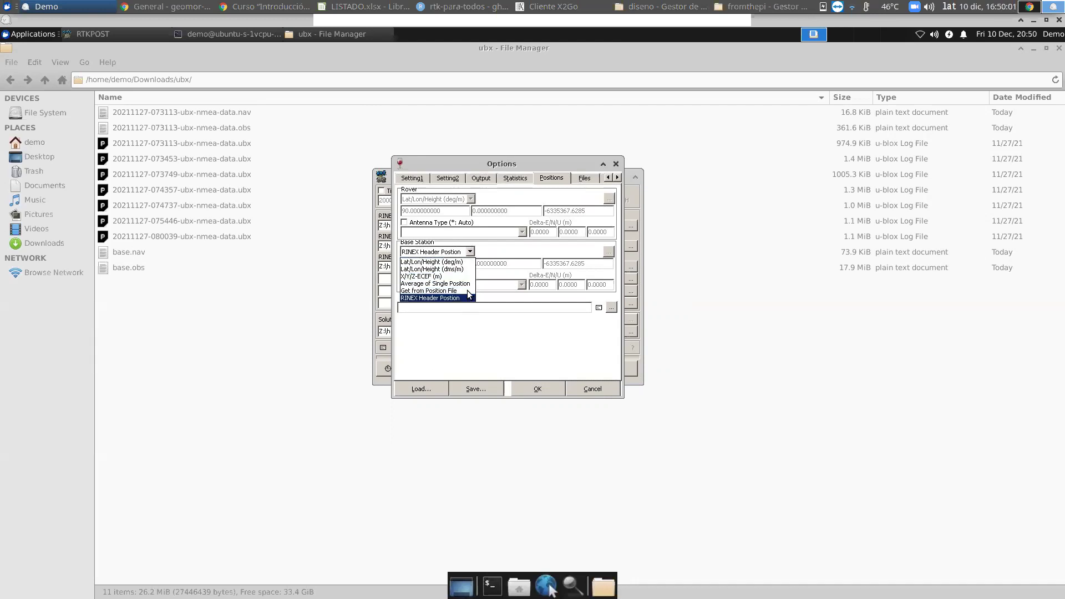
left_click(469, 291)
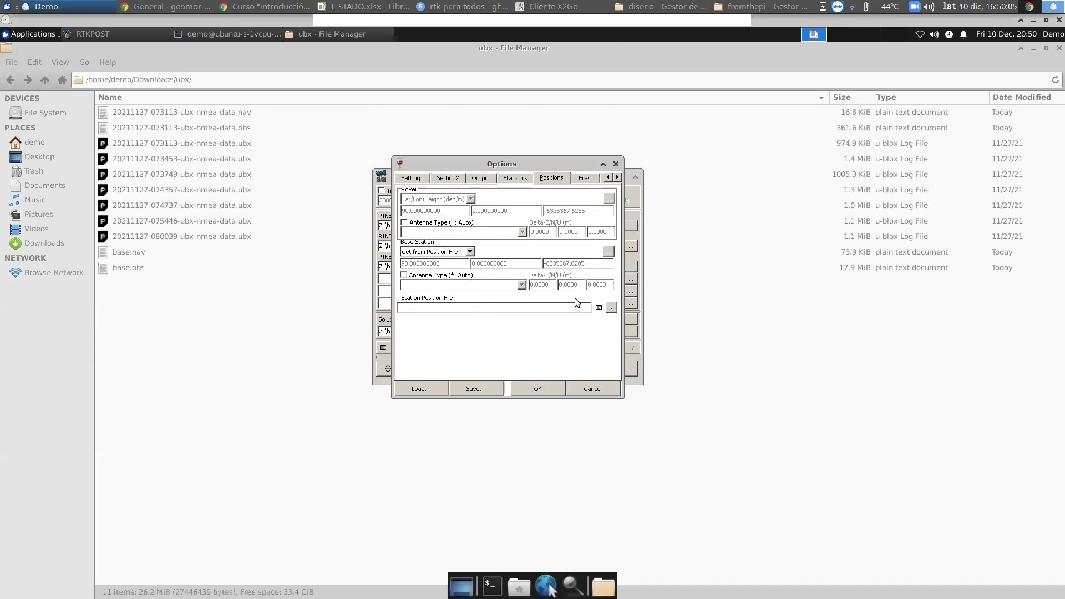
left_click(444, 255)
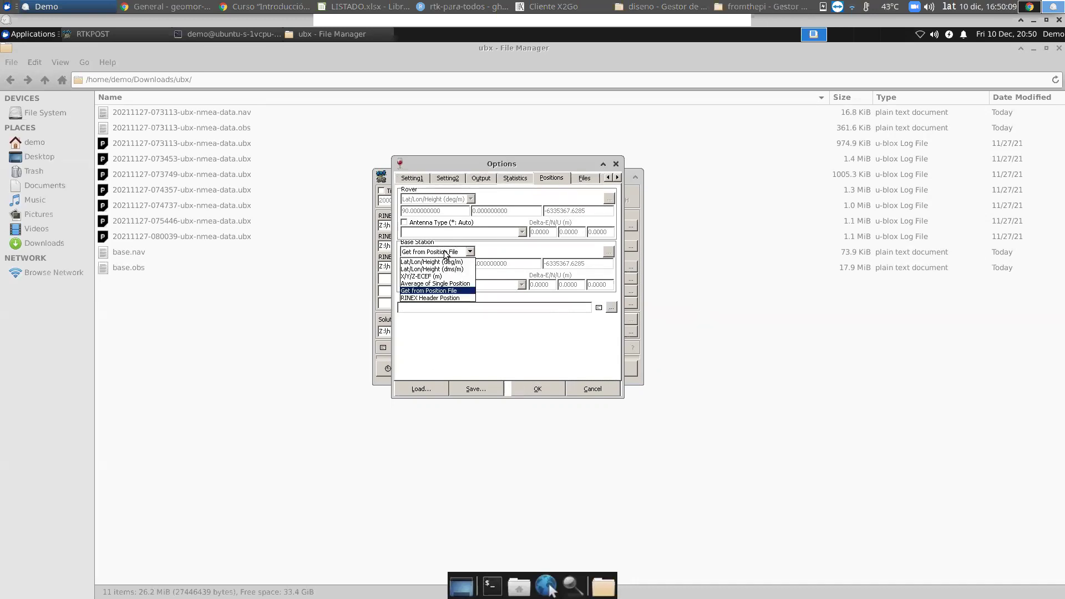
left_click(447, 261)
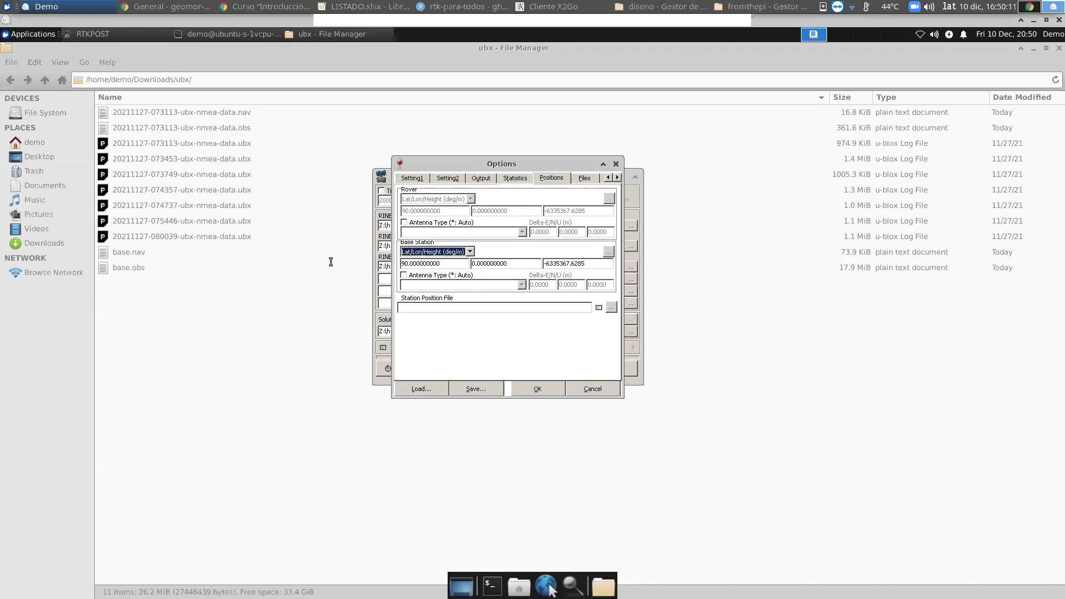
key("Tab")
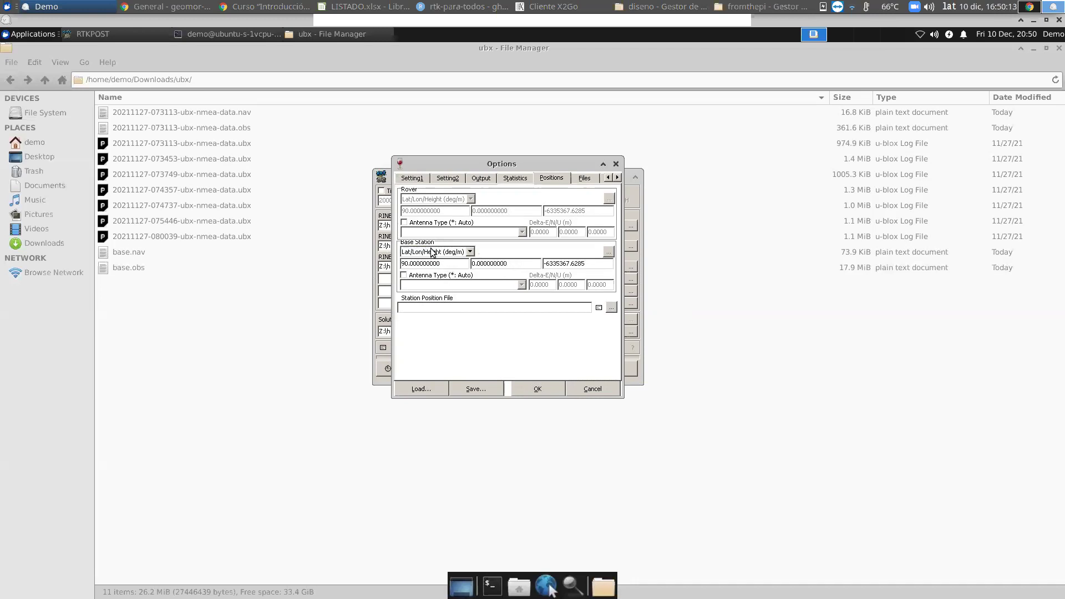
left_click(432, 252)
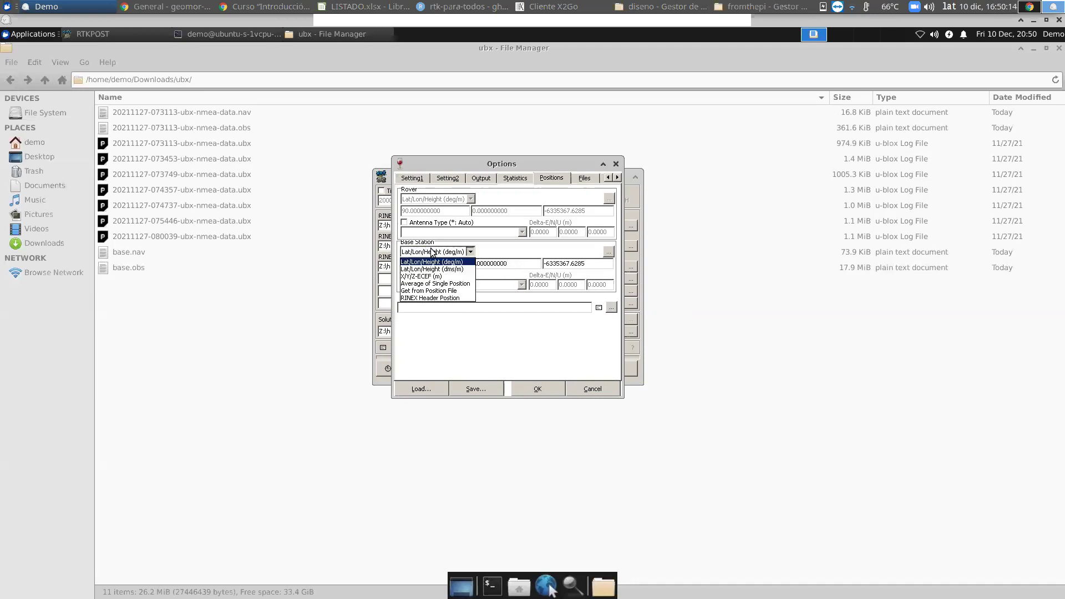
left_click(433, 298)
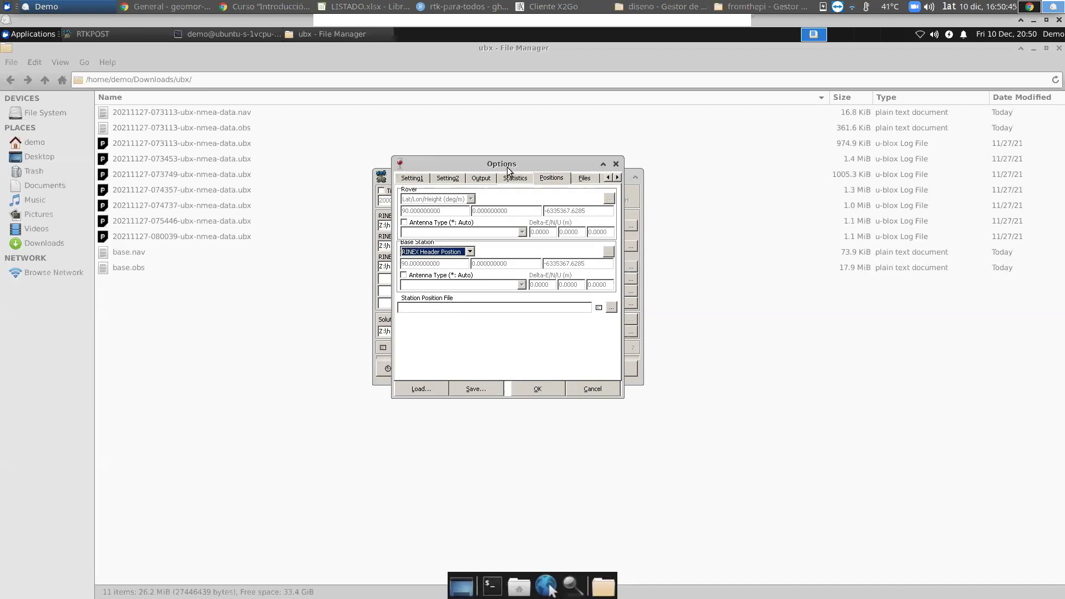
Load f9p_ppk.conf from Downloads/demo5_b34d and check its Kinematic mode on Setting1
left_click(421, 389)
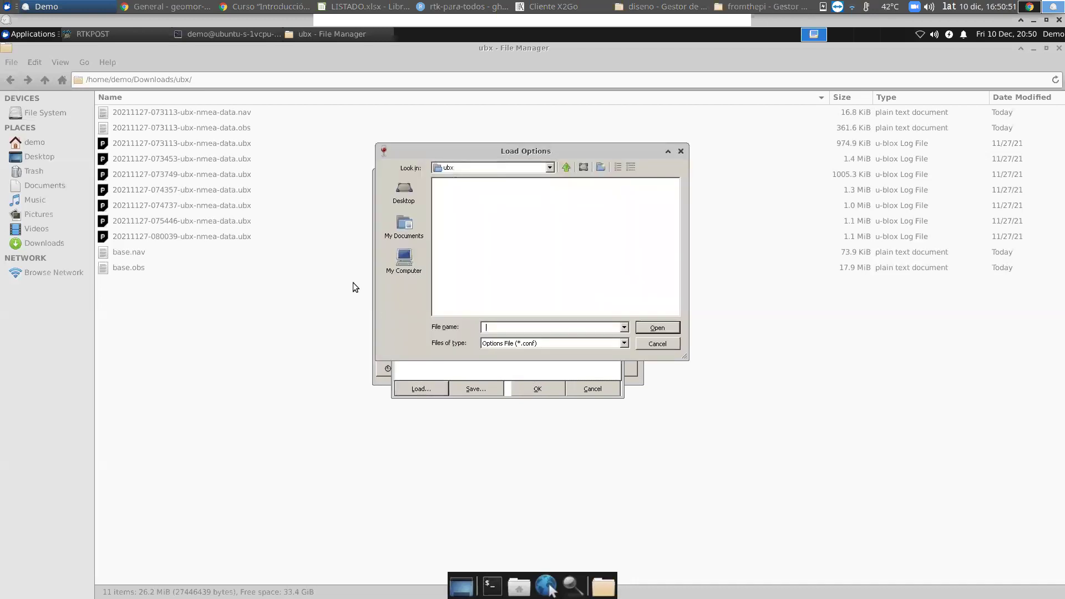
left_click(550, 167)
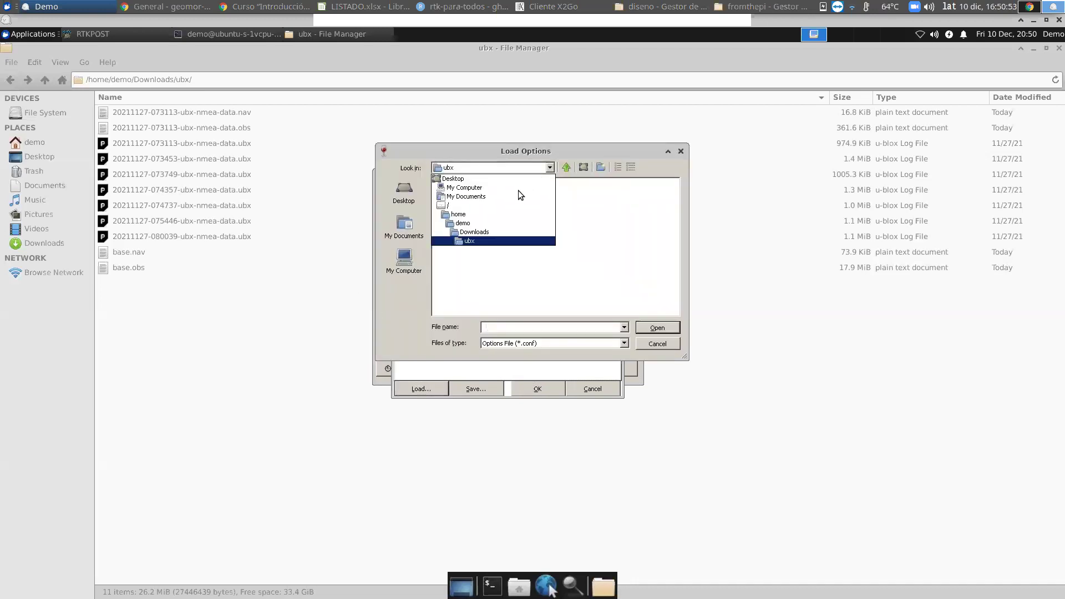
left_click(505, 224)
double_click(465, 202)
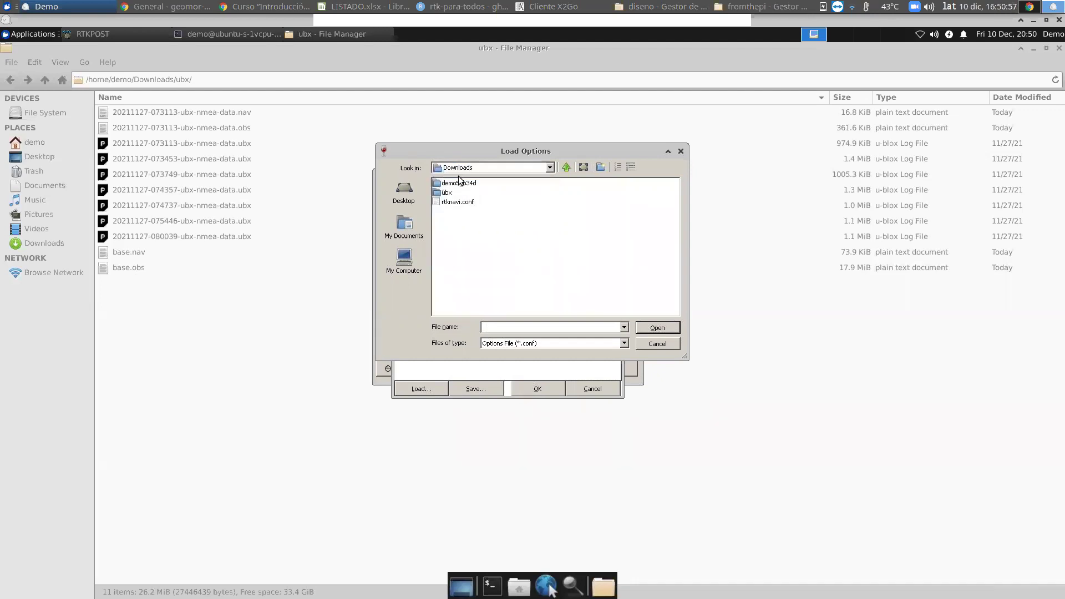
double_click(461, 183)
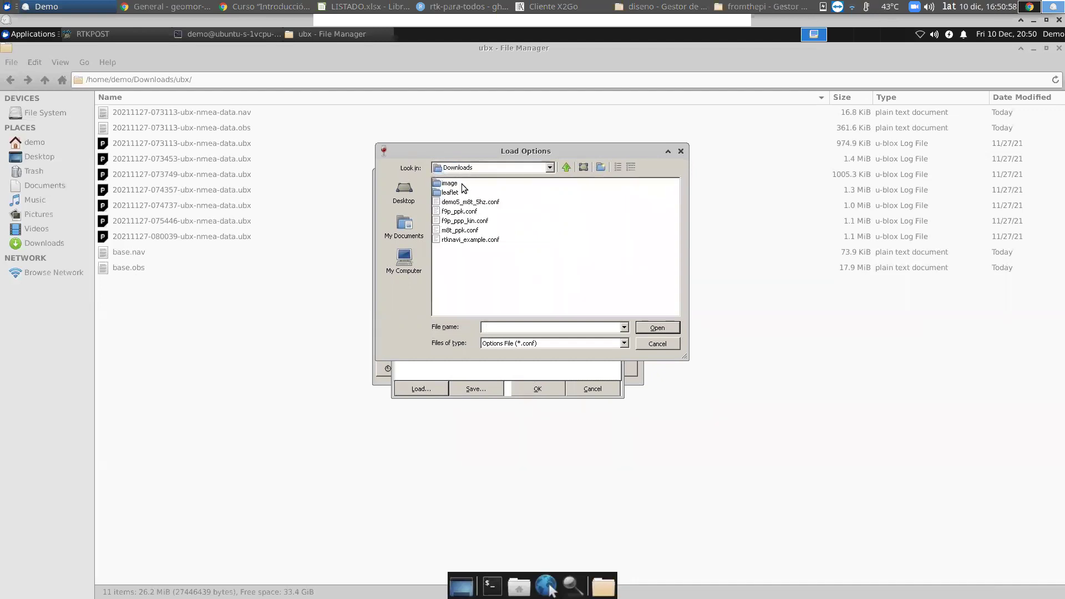
left_click(468, 215)
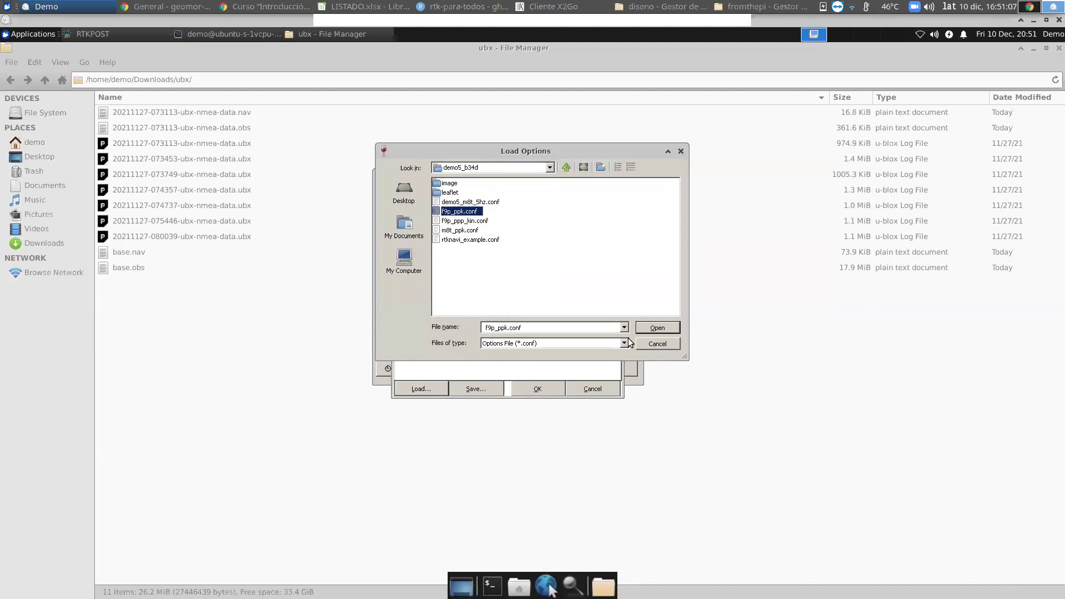
left_click(667, 328)
left_click(413, 178)
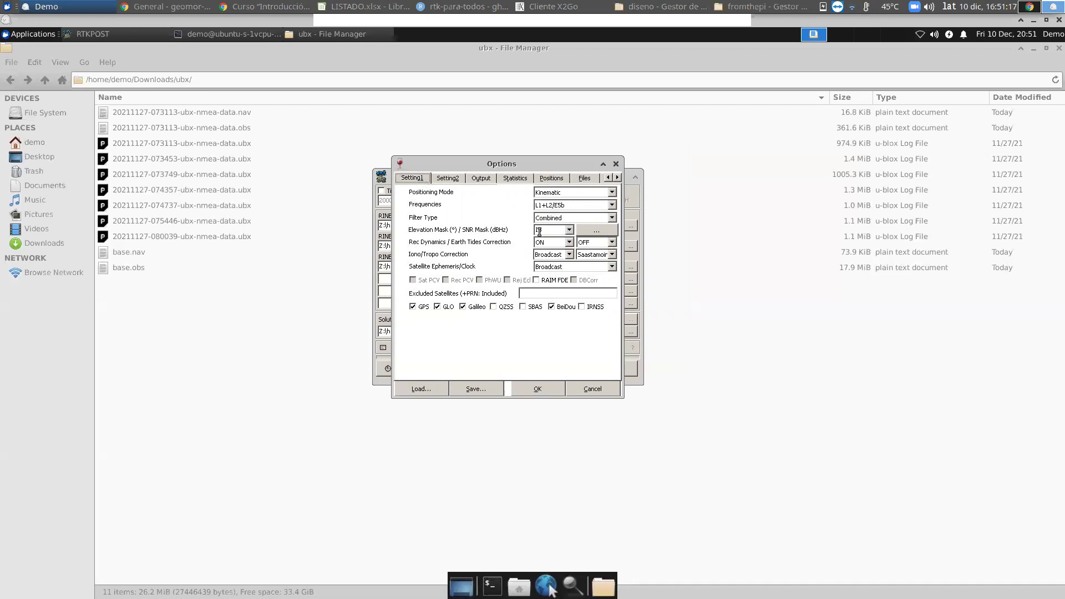
Switch positioning mode to Static, then review the Setting2, Output, Statistics and Positions pages
left_click(556, 194)
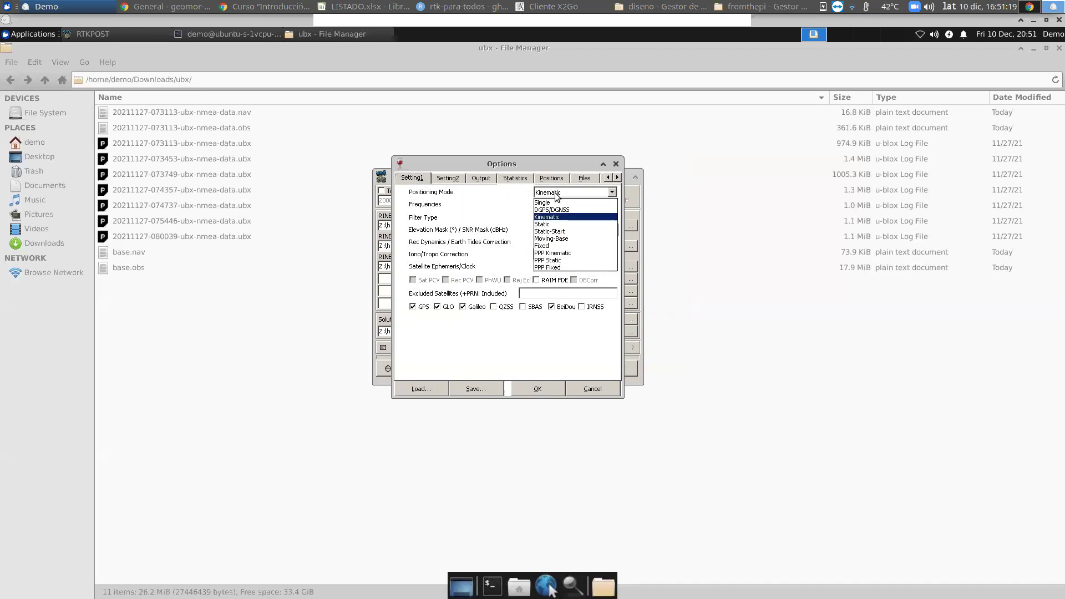
left_click(559, 225)
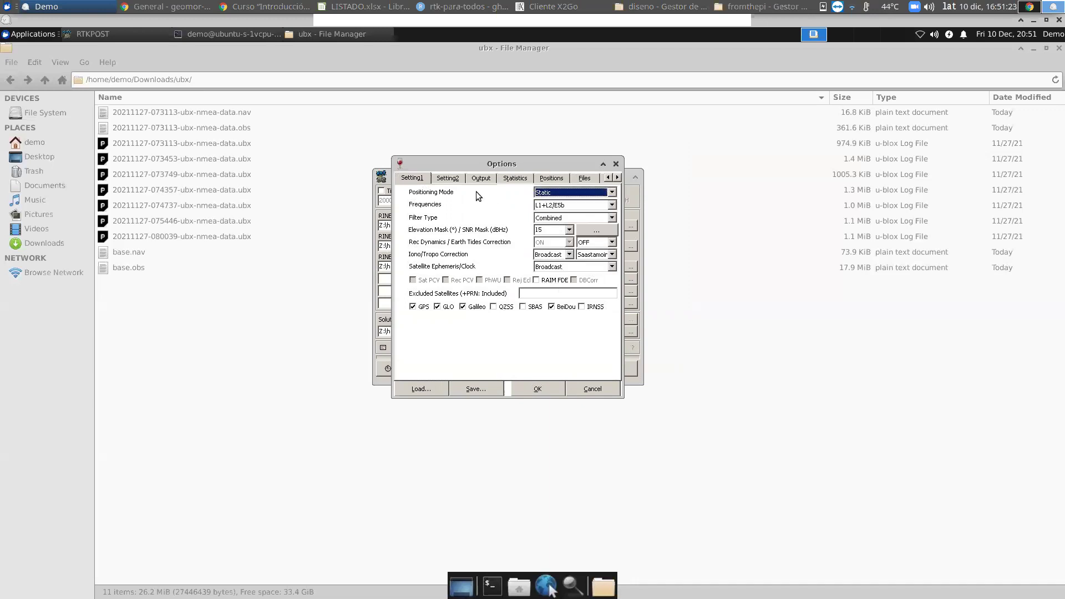
left_click(447, 180)
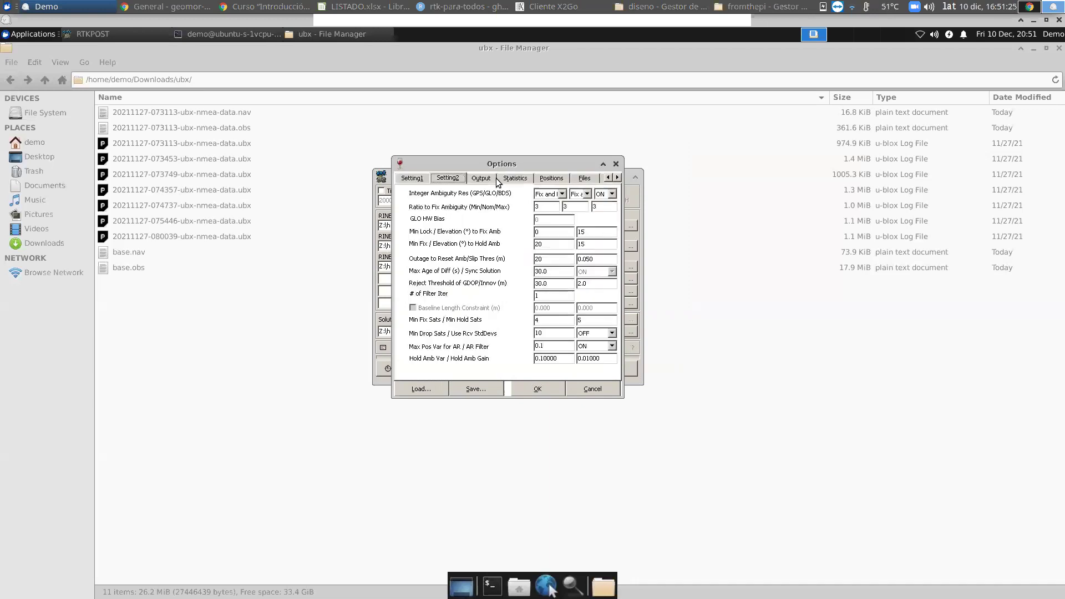
left_click(490, 179)
left_click(515, 179)
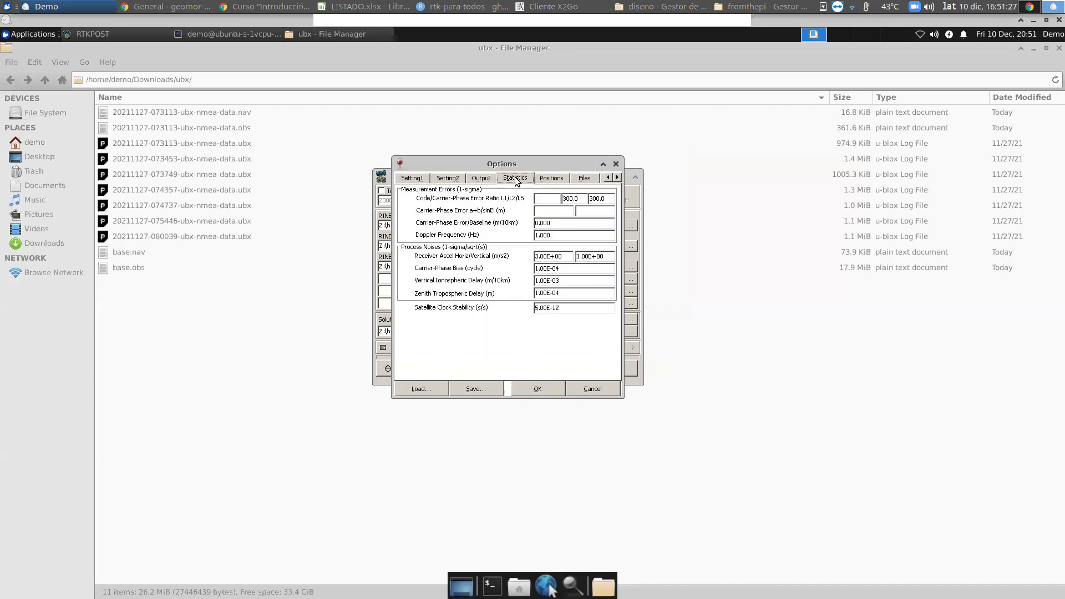
left_click(550, 179)
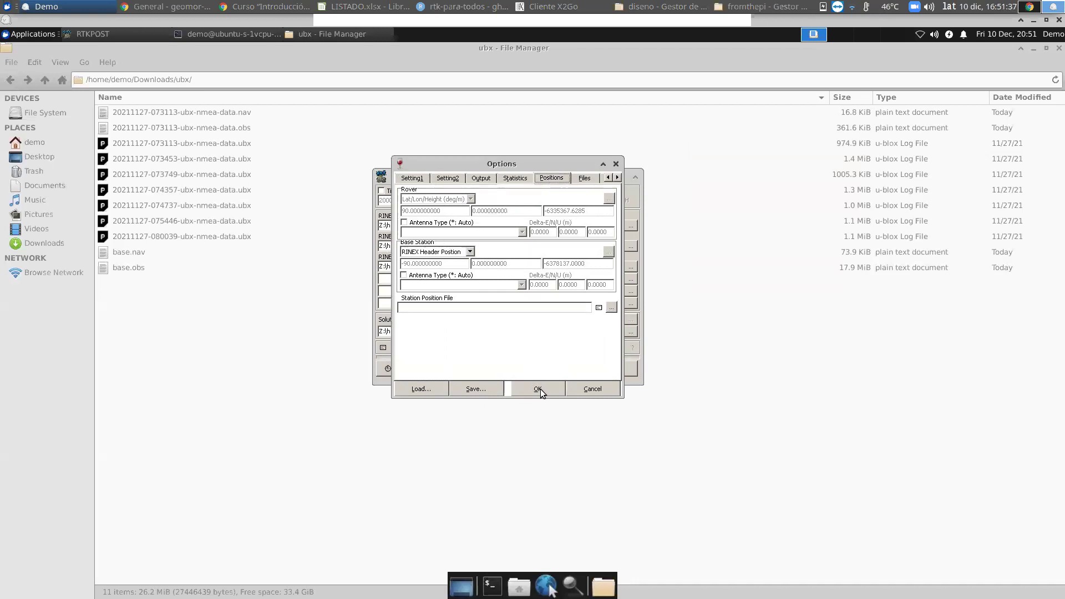
Reload f9p_ppk.conf, check Setting1, and accept the processing options with OK
left_click(425, 390)
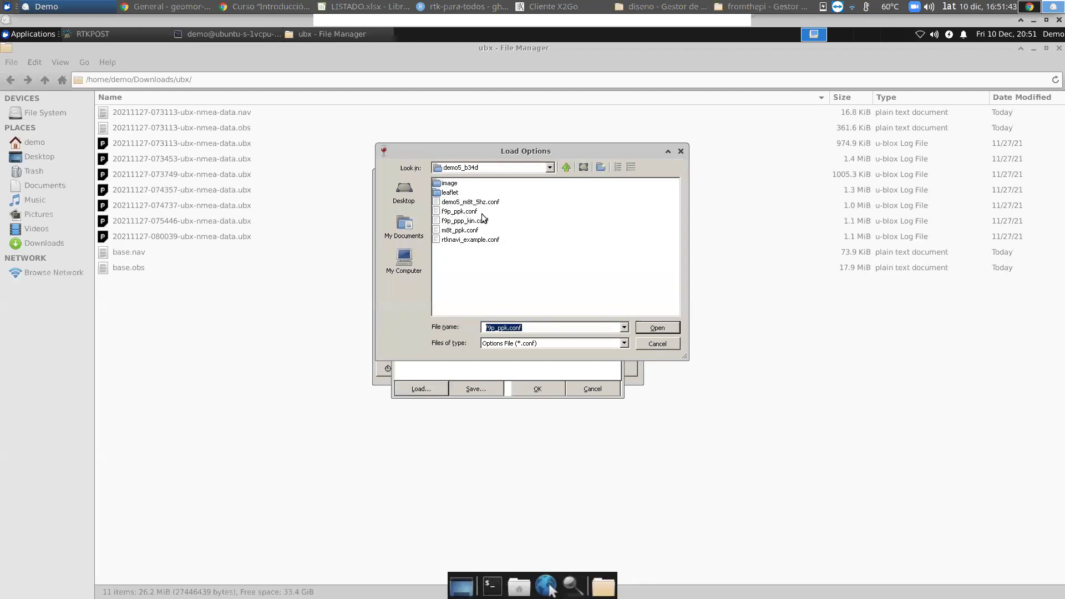
left_click(659, 334)
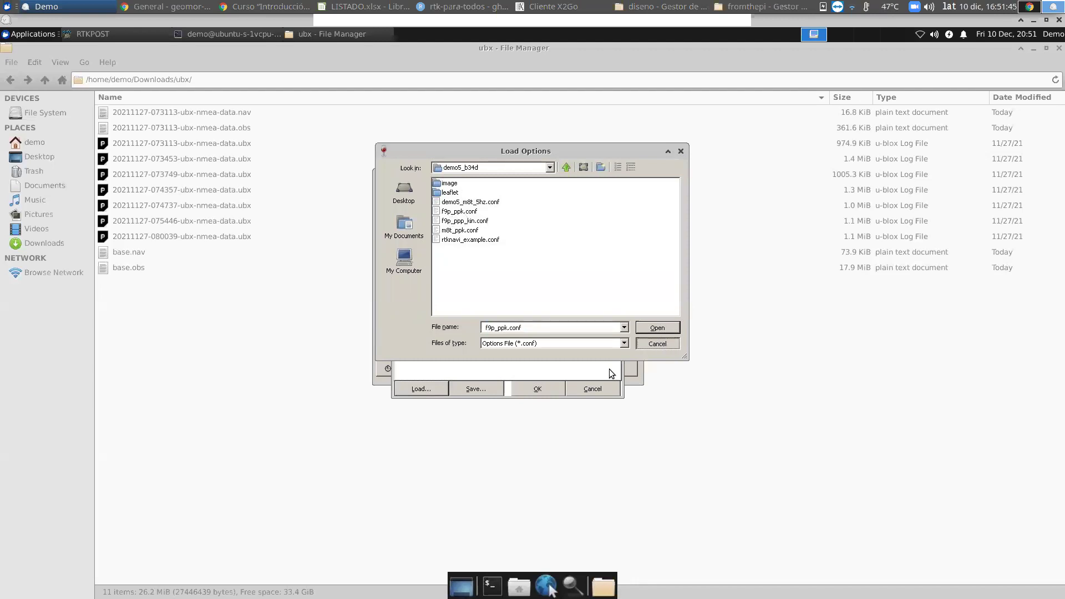
left_click(412, 178)
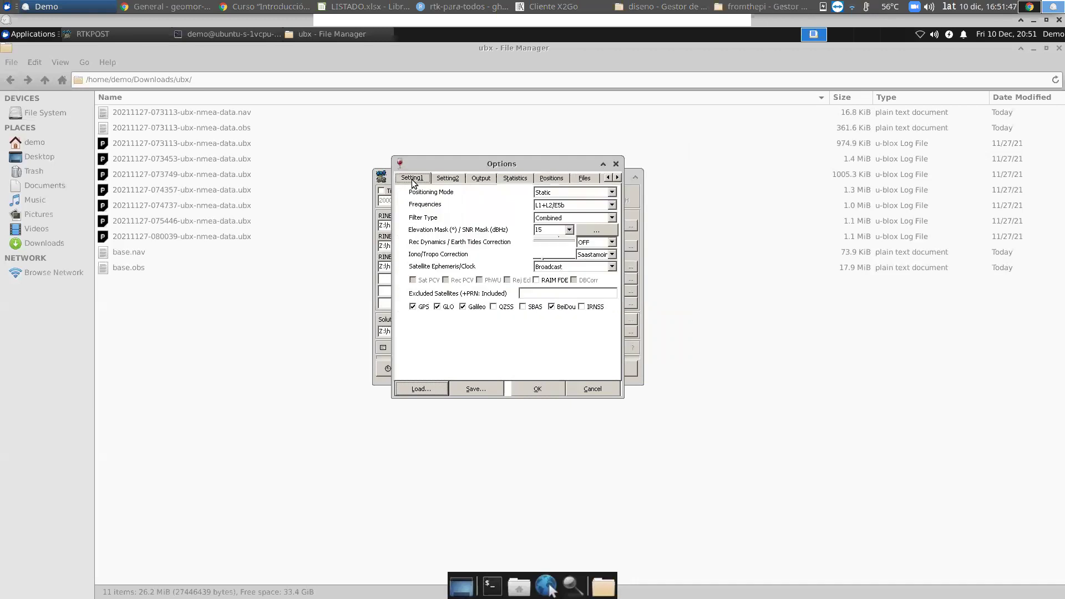
left_click(528, 388)
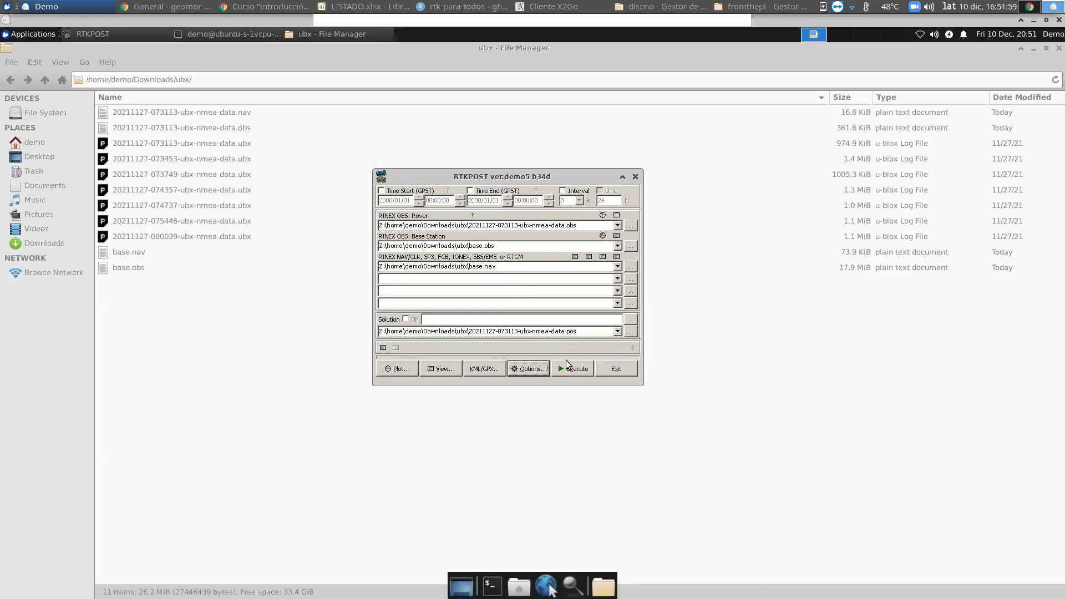
left_click(579, 371)
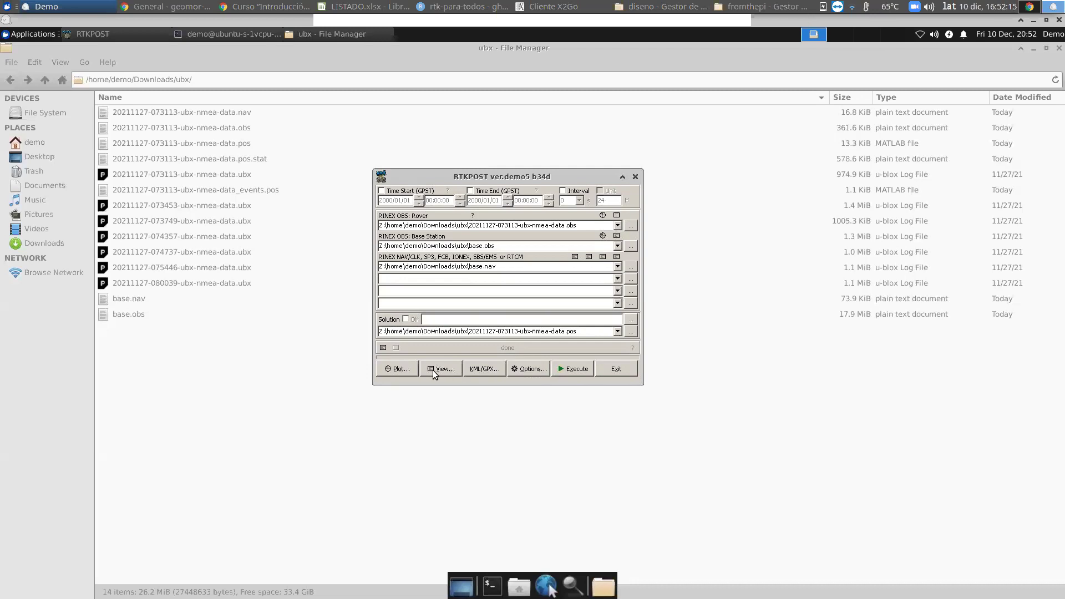
Plot the .pos solution in RTKPLOT and zoom in on its tightly clustered ground track
left_click(402, 370)
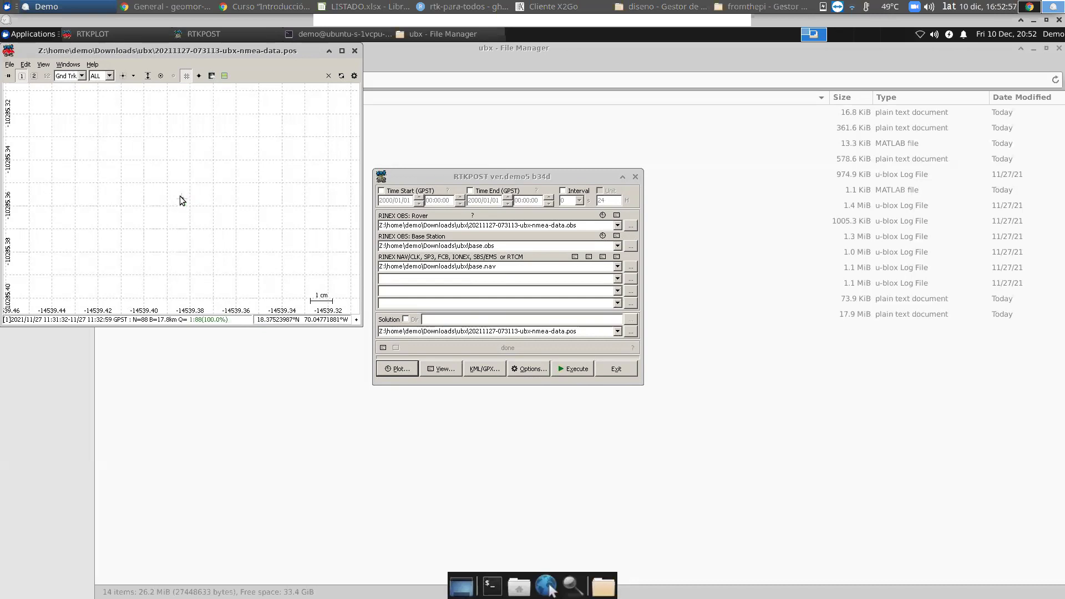
scroll(179, 201, "up", 4)
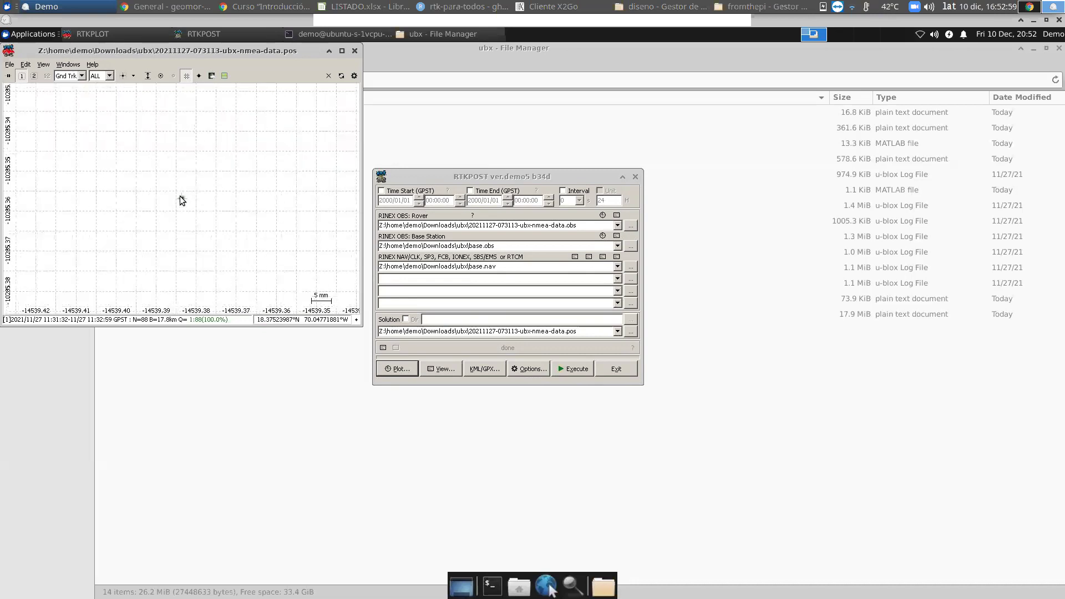
scroll(180, 200, "up", 5)
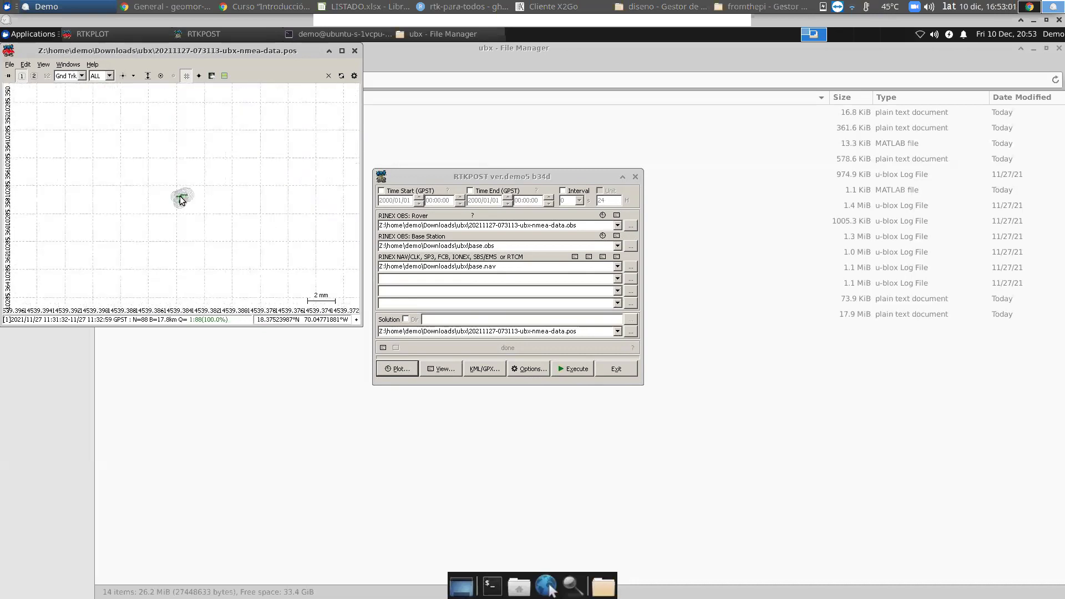
scroll(180, 200, "up", 2)
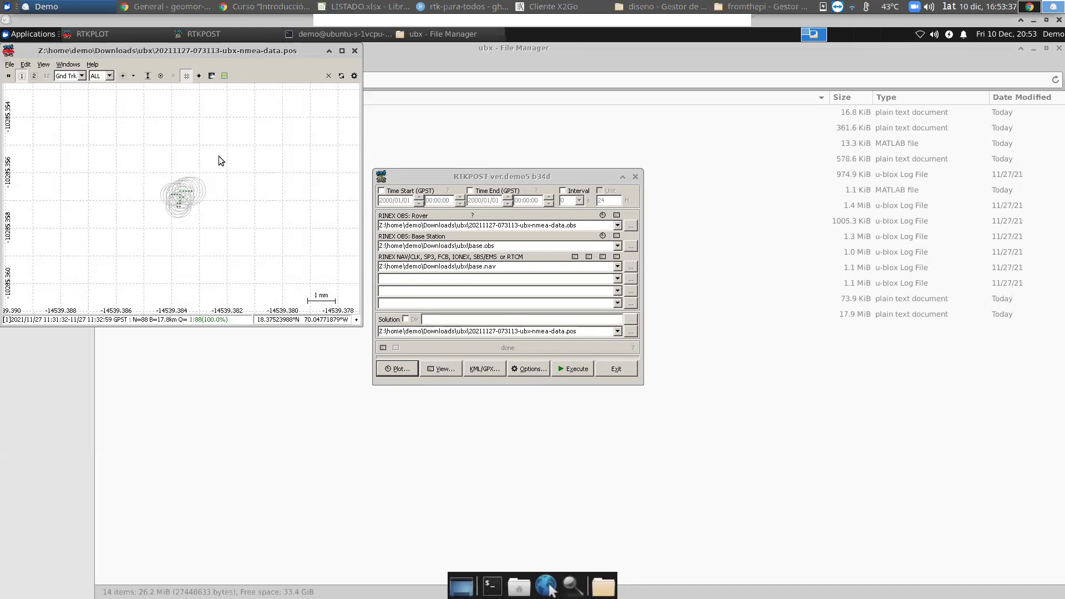
View the position graphs, residuals and ground track in RTKPLOT, then close the plot window
left_click(66, 76)
left_click(65, 93)
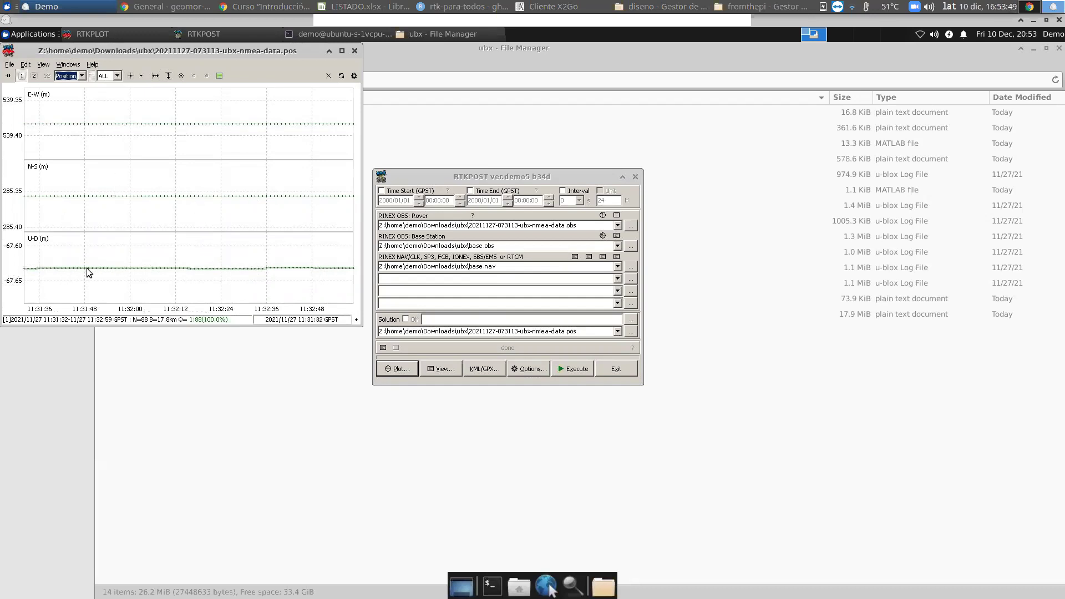
left_click(77, 75)
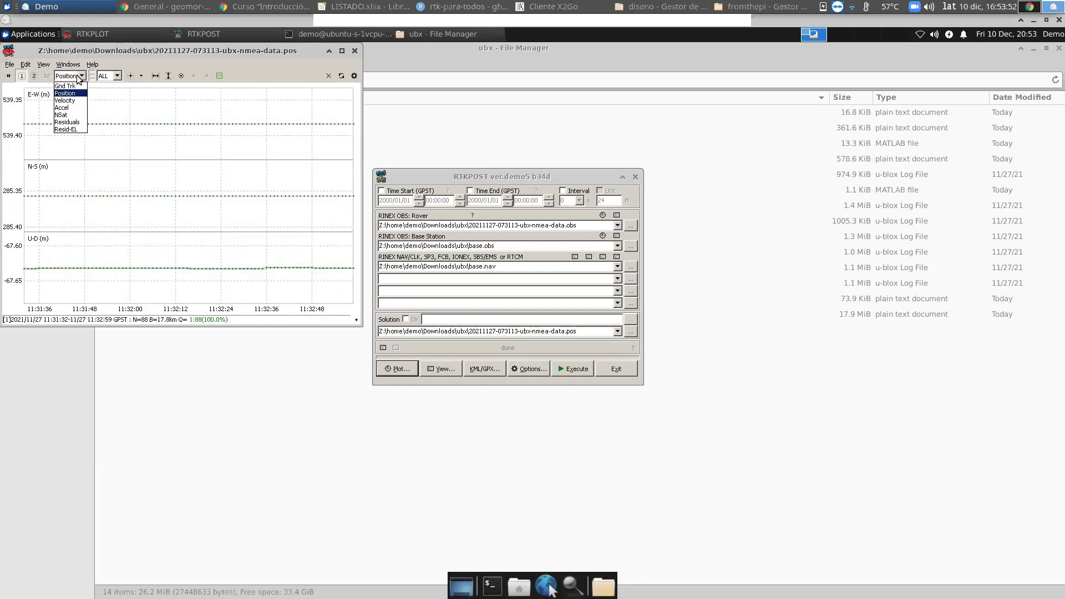
left_click(76, 122)
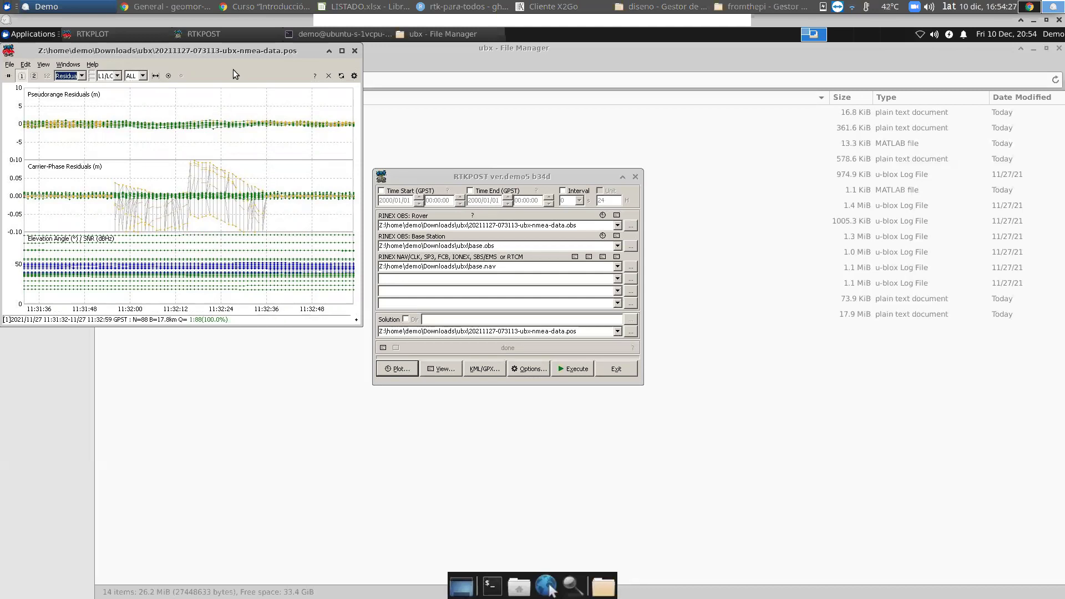
left_click(59, 78)
left_click(84, 88)
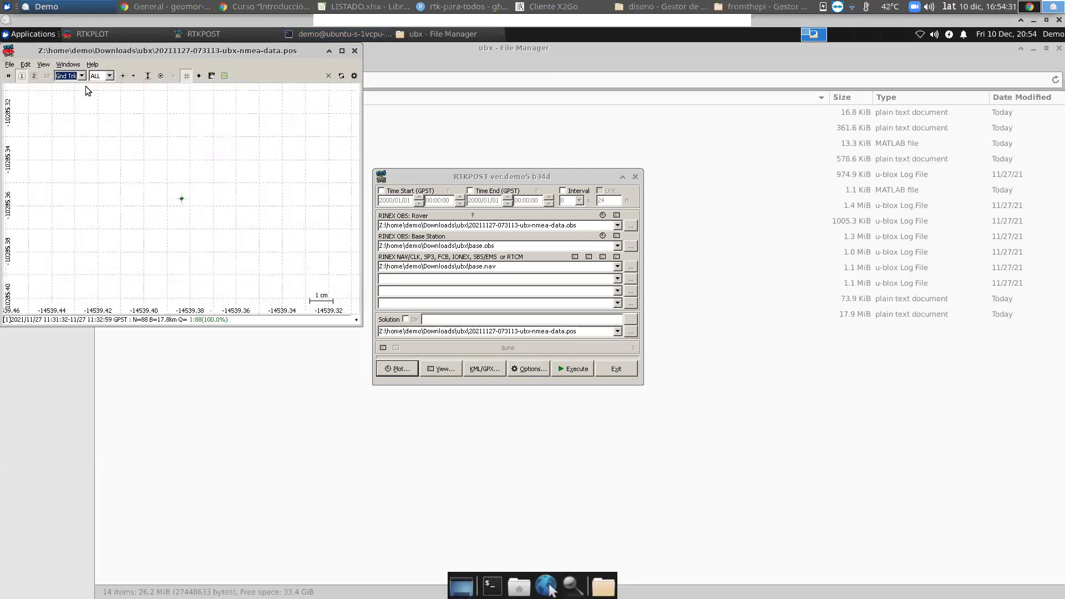
left_click(353, 51)
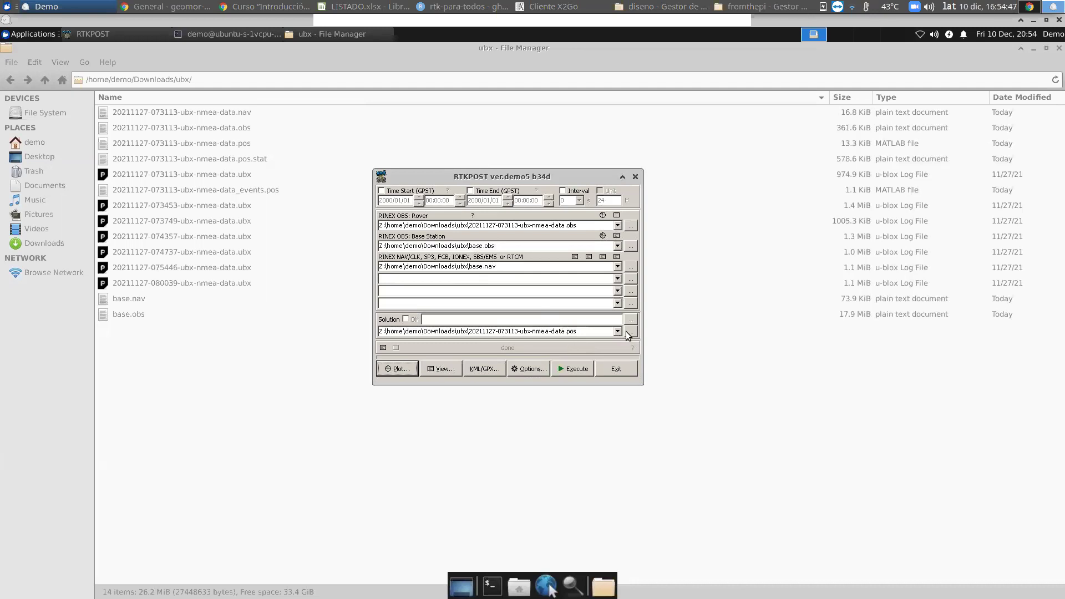
Convert the solution to Google Earth KML with waypoints by Q-flag and output time OFF
left_click(486, 368)
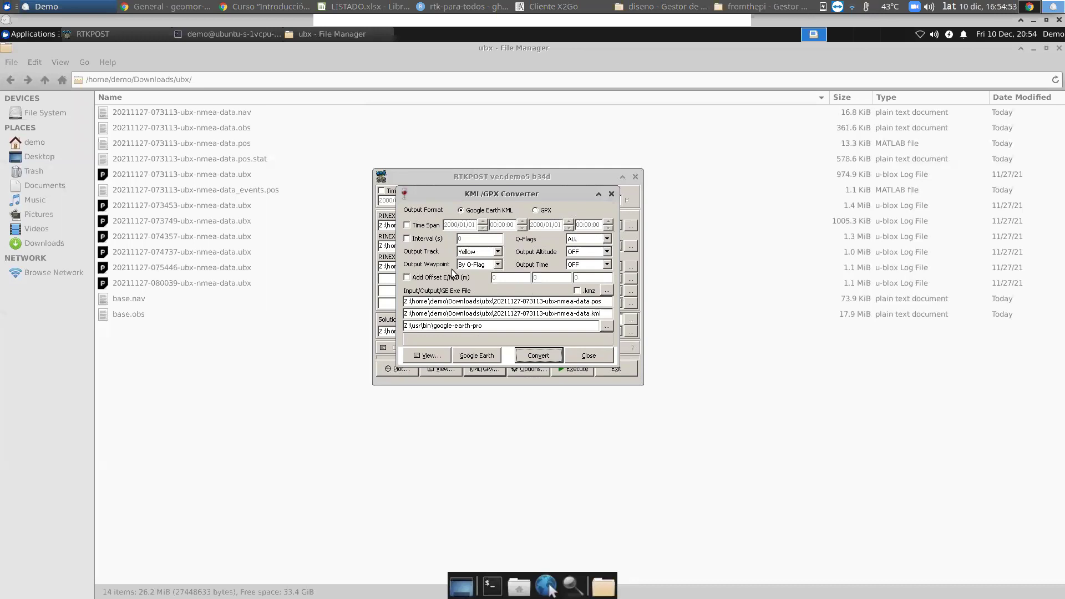
left_click(536, 211)
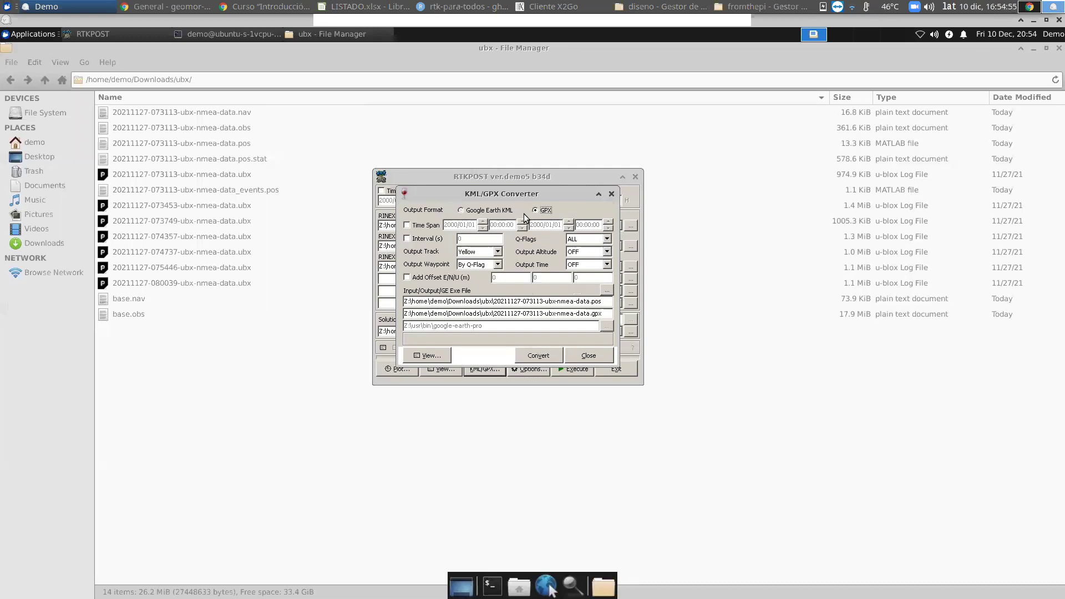
left_click(464, 212)
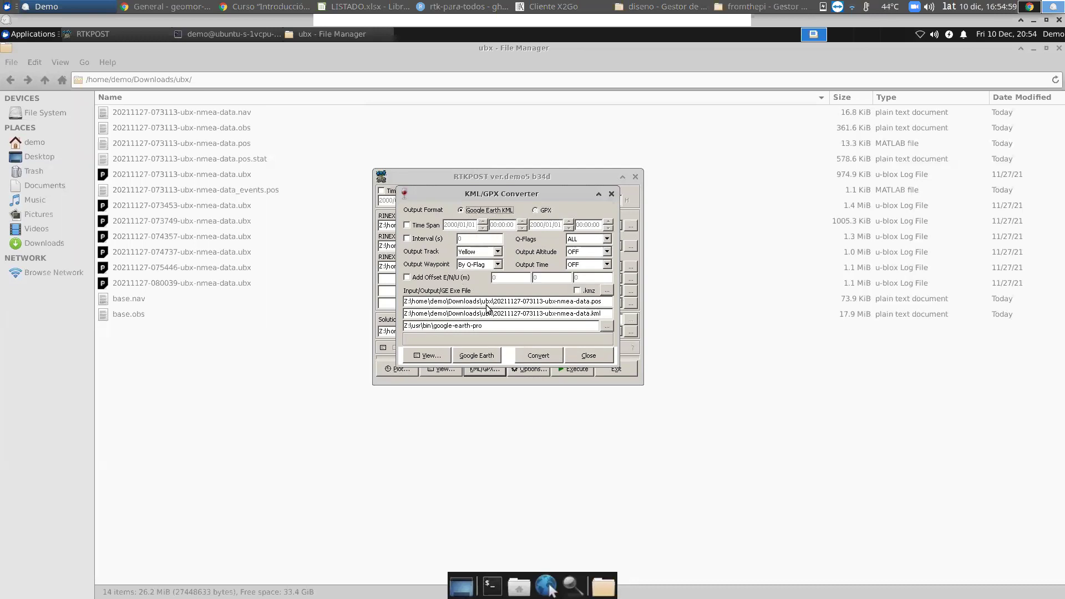
left_click(494, 266)
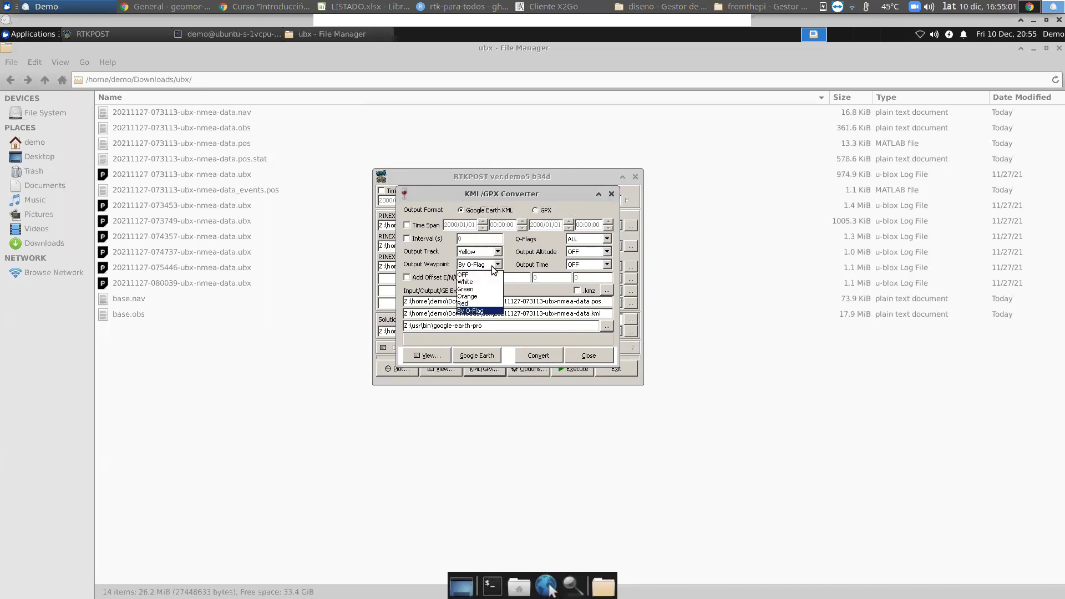
left_click(497, 266)
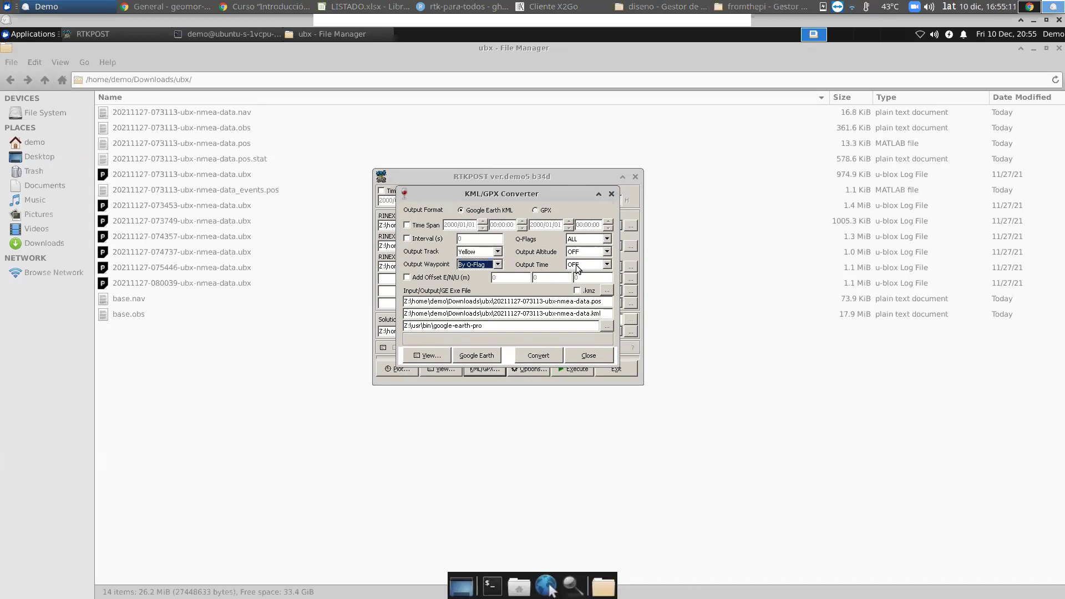
left_click(576, 267)
left_click(575, 265)
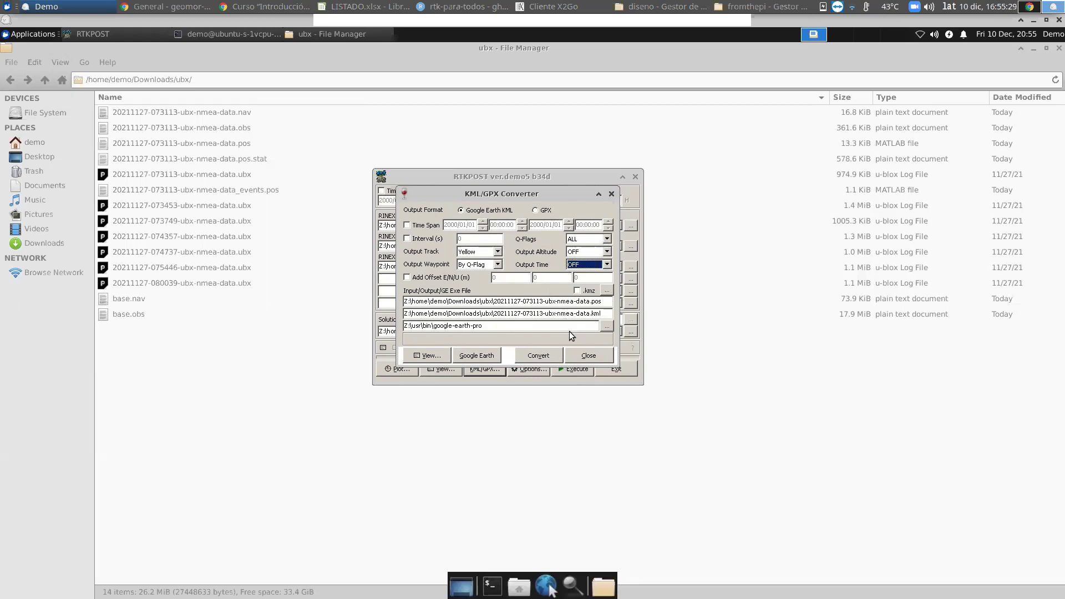
left_click(531, 356)
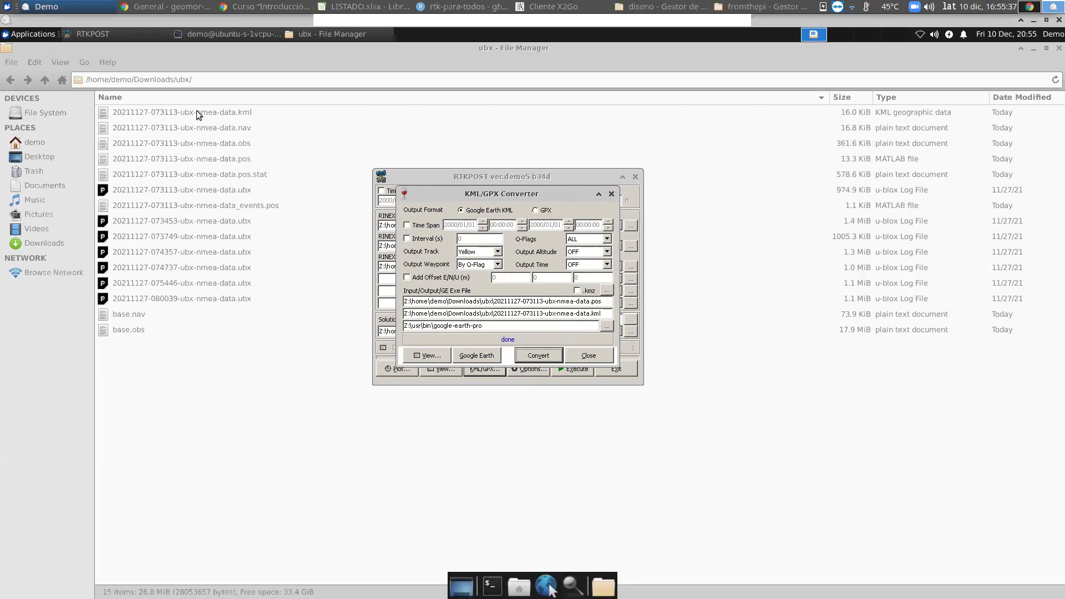
Launch Google Earth Pro, dismissing the file-open error and the Start-up Tips
left_click(468, 358)
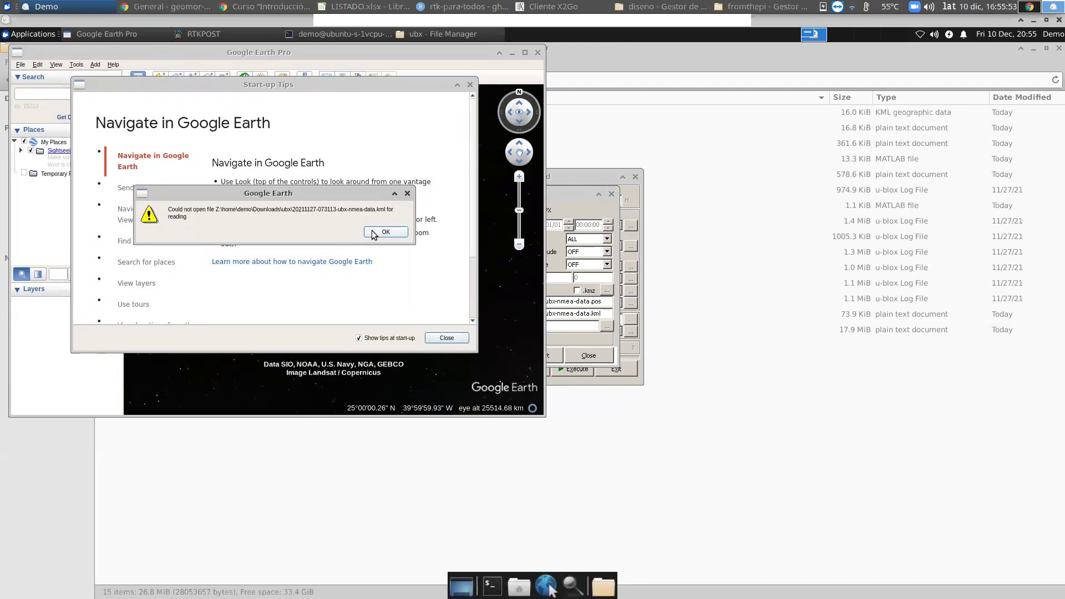
left_click(373, 232)
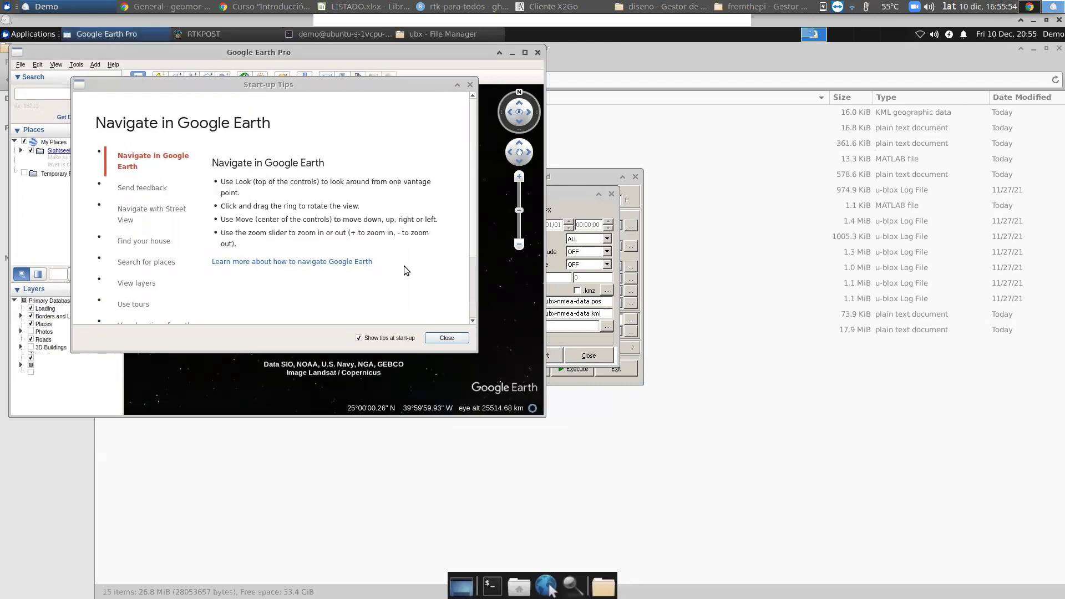
left_click(447, 337)
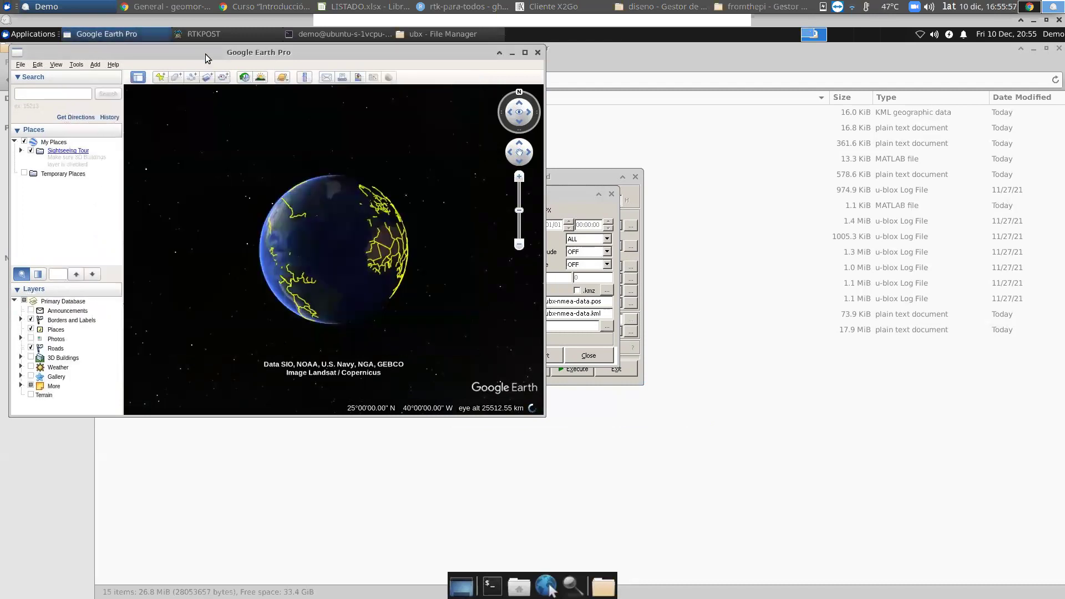
left_click_drag(204, 53, 563, 138)
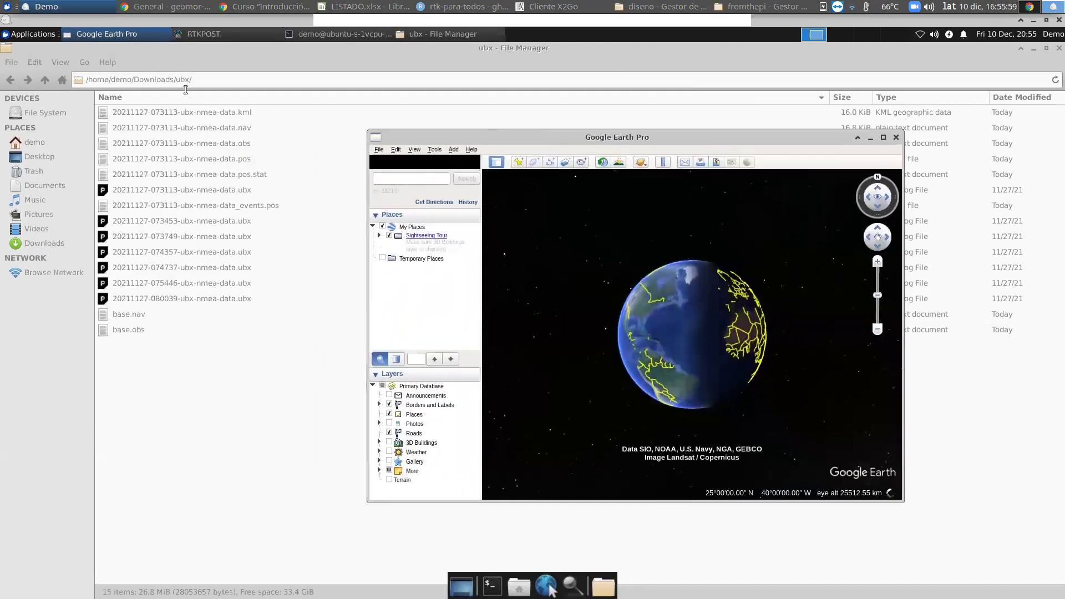
left_click(192, 112)
mouse_move(194, 115)
left_mouse_down()
mouse_move(192, 46)
mouse_move(139, 33)
mouse_move(424, 189)
mouse_move(620, 243)
left_mouse_up()
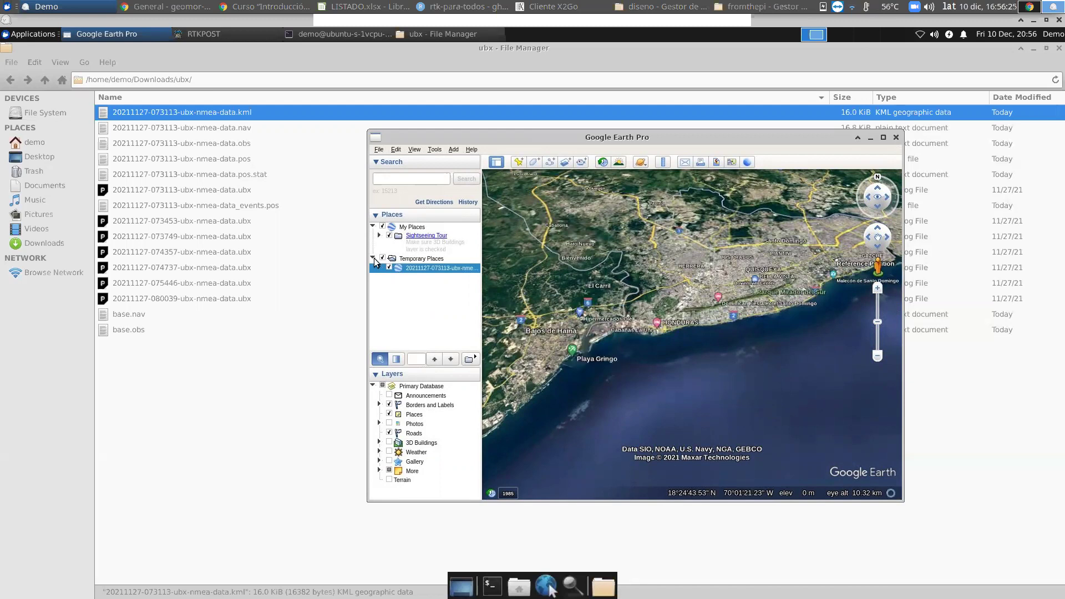
Expand the loaded KML under Temporary Places and fly the map to the Rover Track
double_click(411, 271)
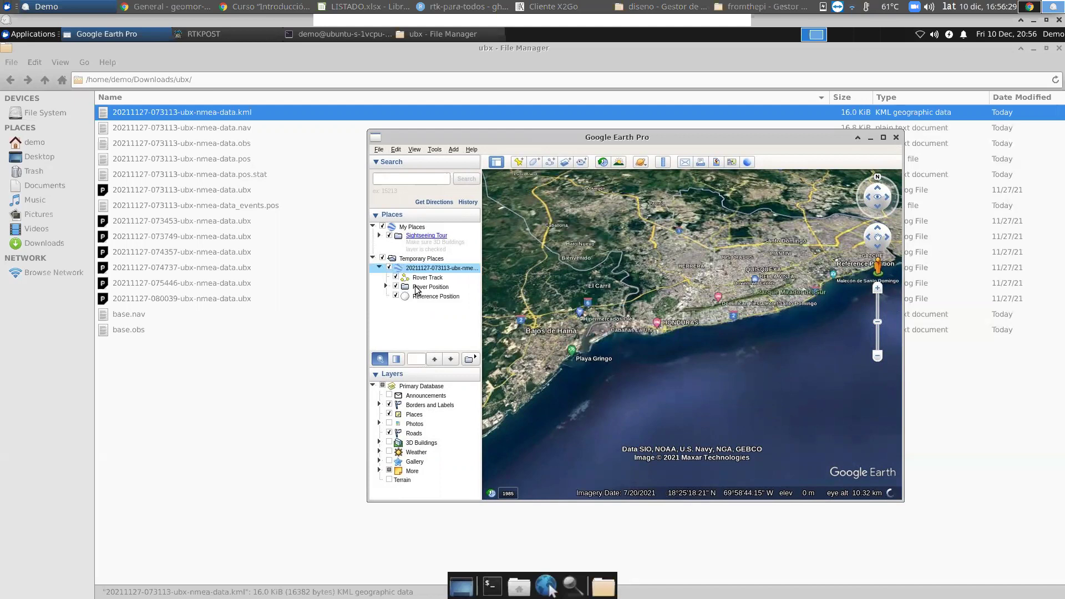
double_click(416, 278)
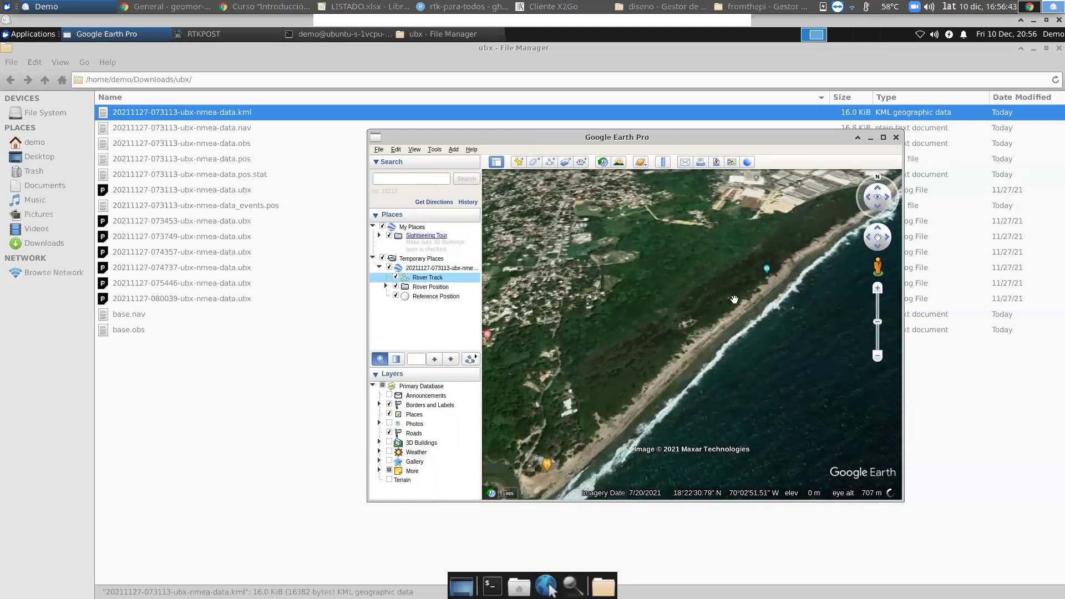
scroll(734, 300, "down", 2)
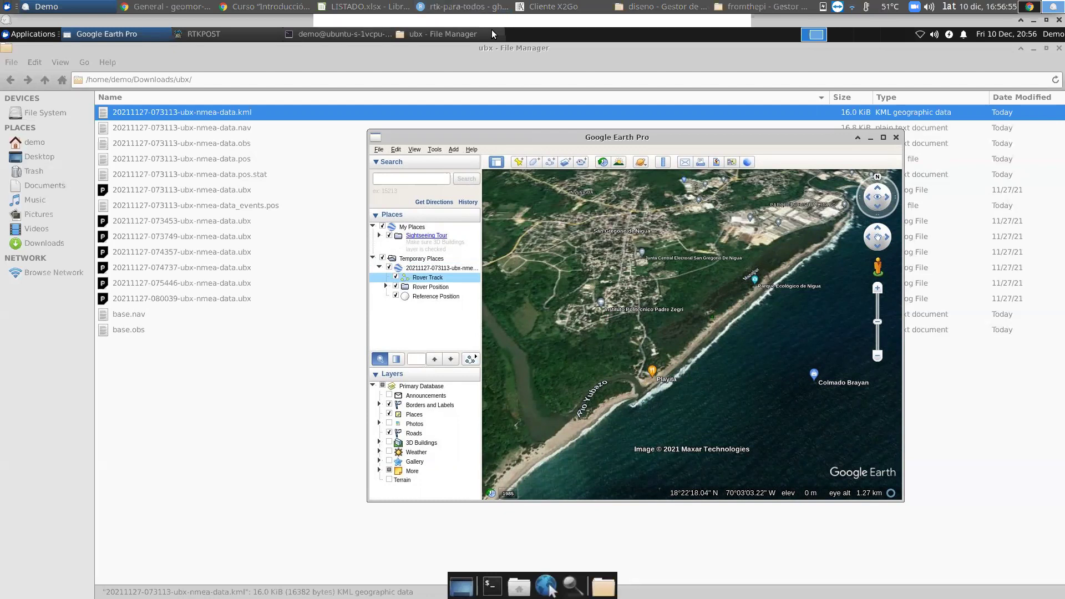
left_click(474, 22)
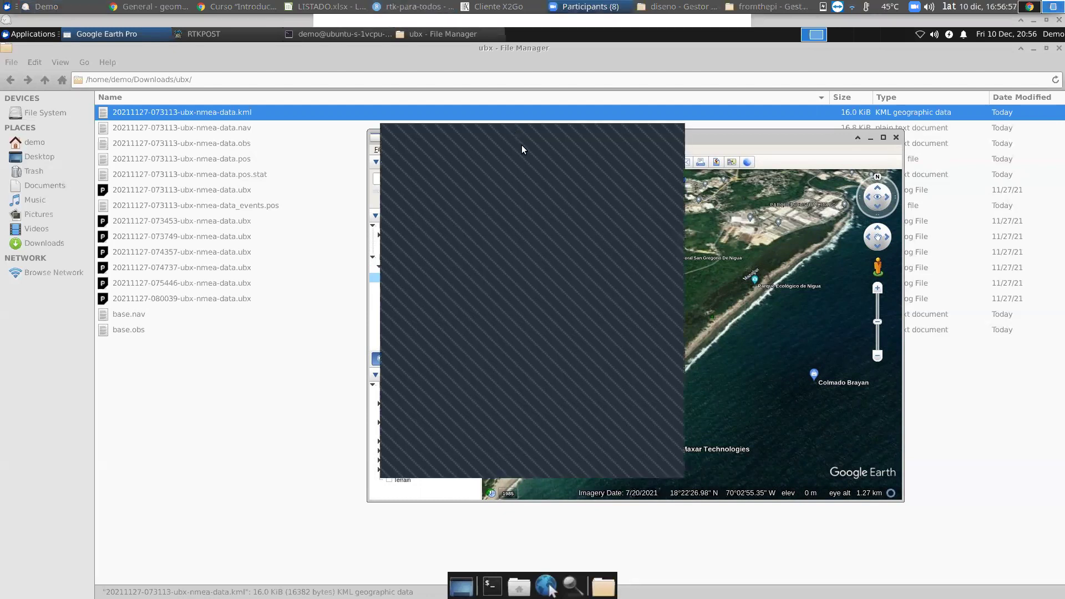
left_click(647, 161)
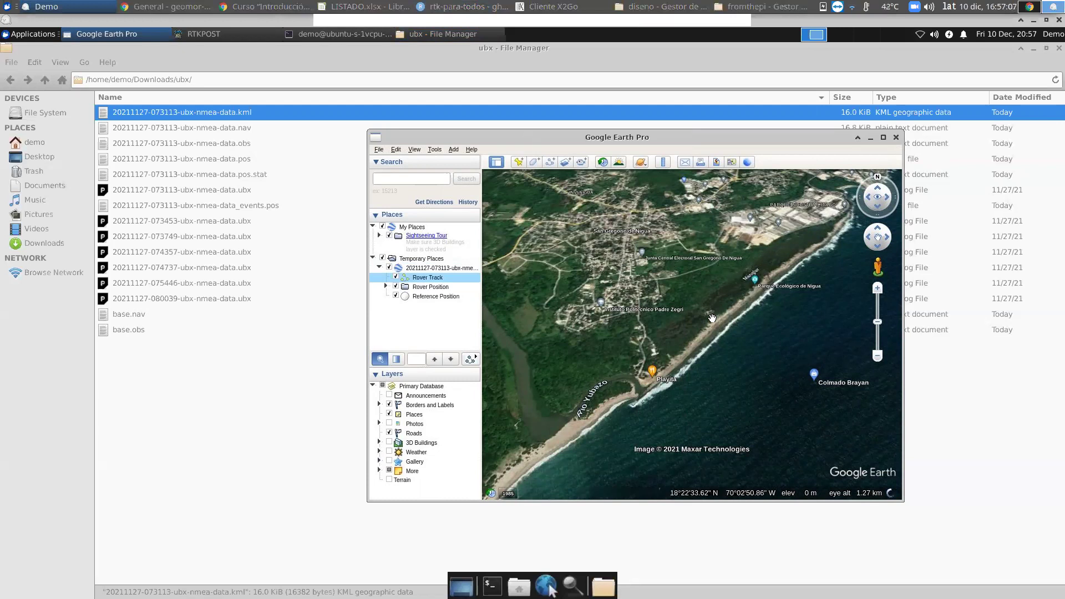
Zoom onto the rover track points on the beach, spread them out, then switch to the Práctica 2.2 slide
scroll(717, 309, "up", 2)
scroll(710, 318, "up", 2)
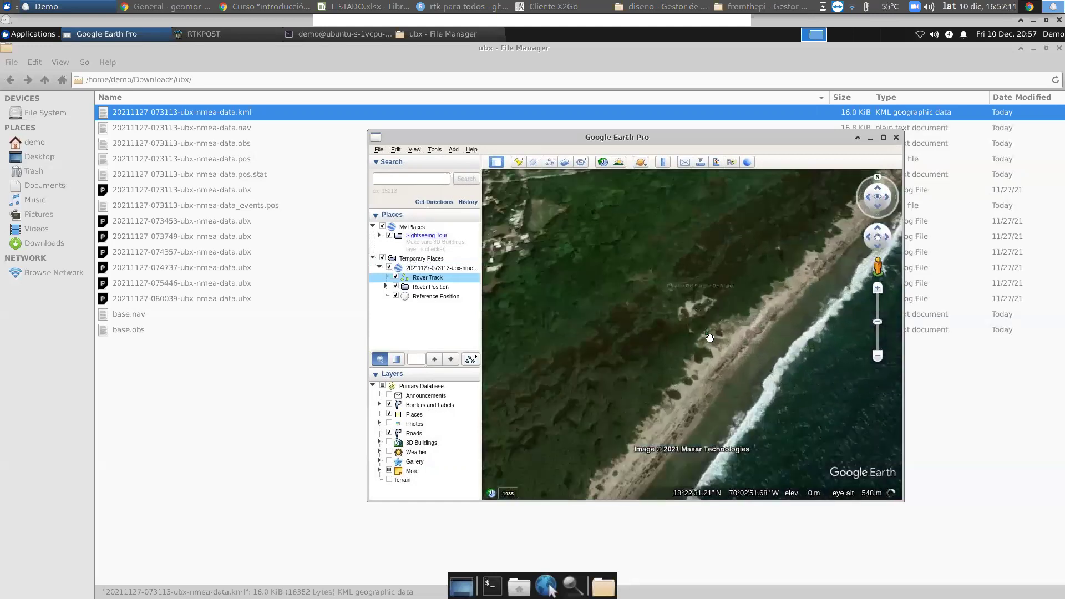
scroll(710, 336, "up", 1)
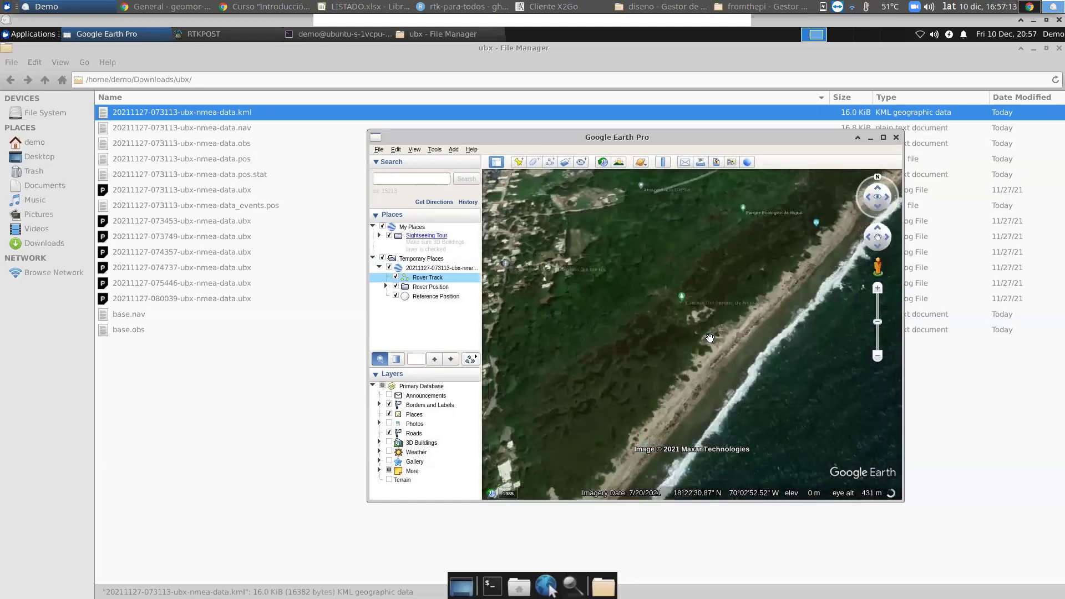
scroll(700, 326, "down", 1)
scroll(700, 325, "up", 2)
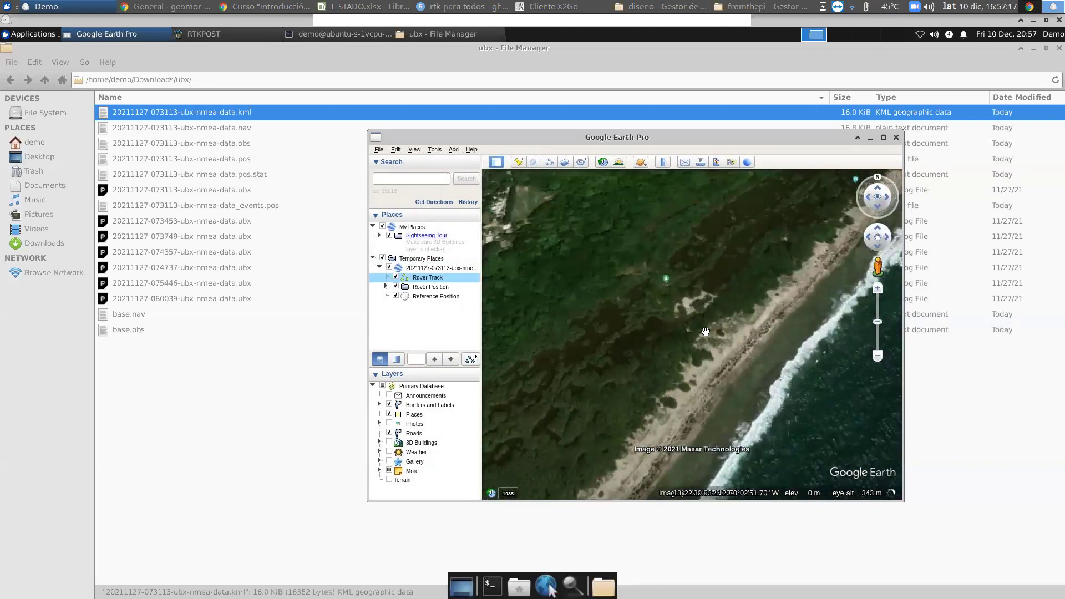
left_click(705, 333)
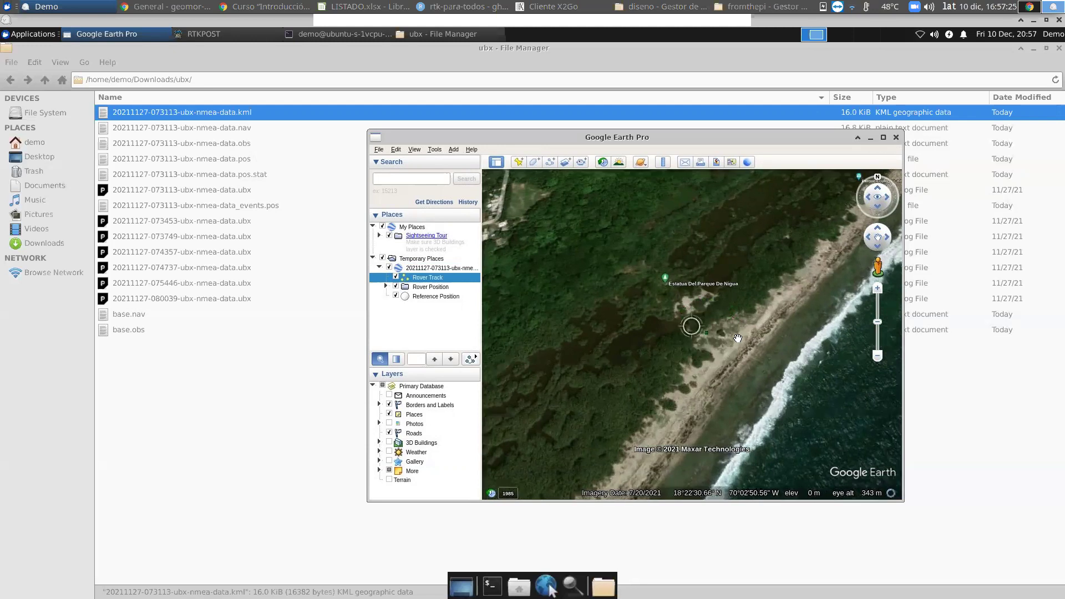
scroll(738, 338, "up", 2)
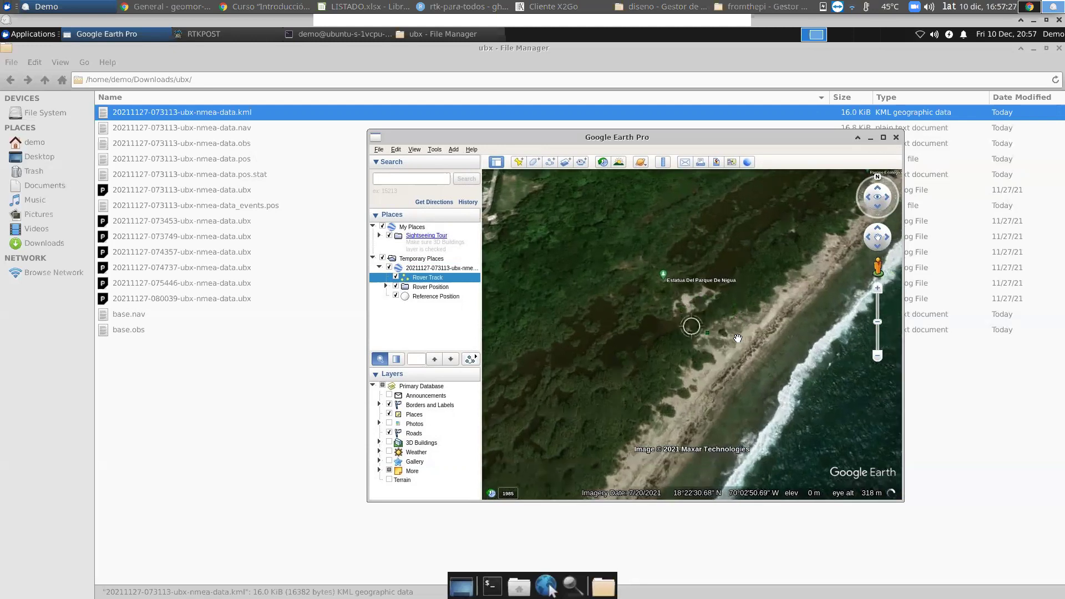
scroll(738, 338, "up", 1)
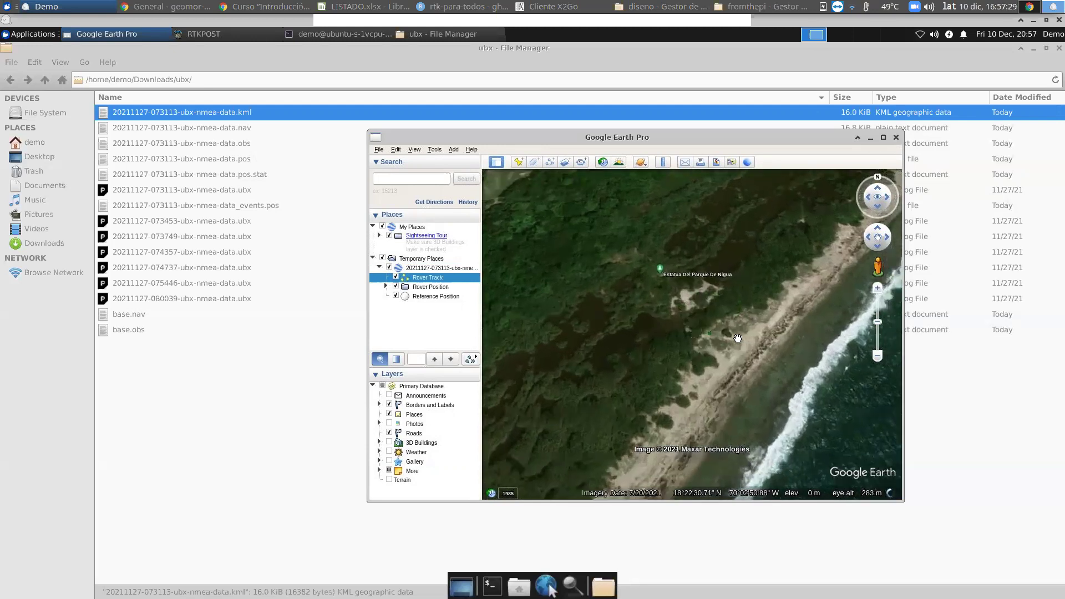
scroll(738, 339, "up", 1)
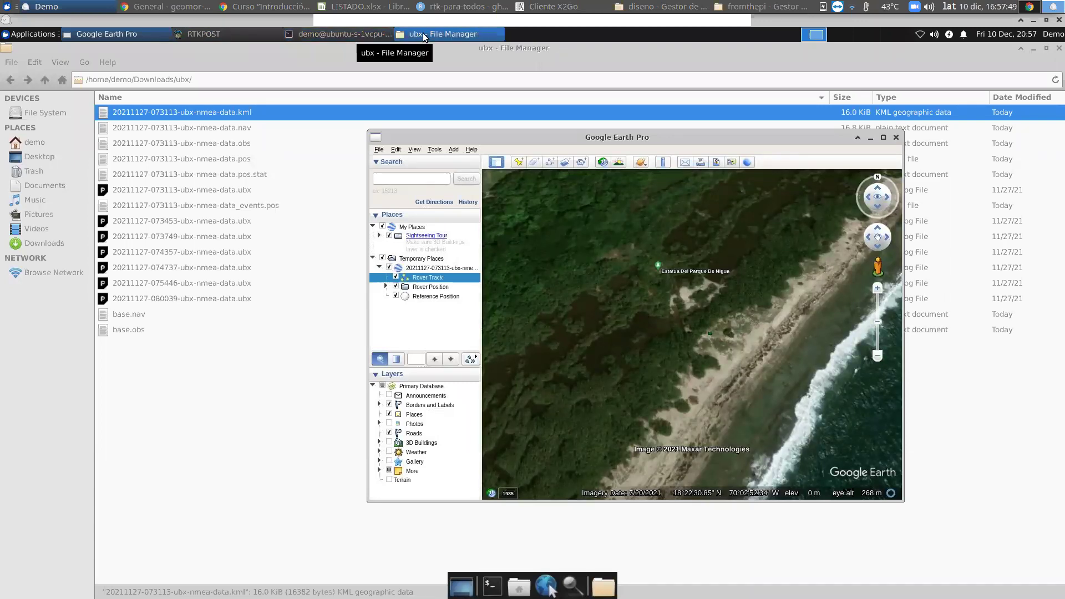
left_click(243, 6)
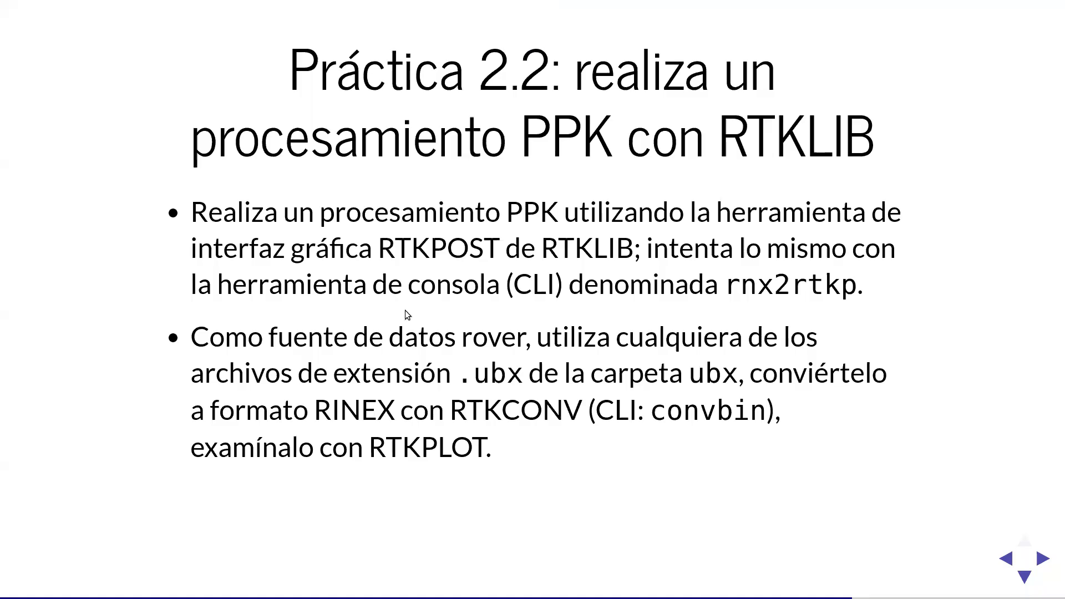
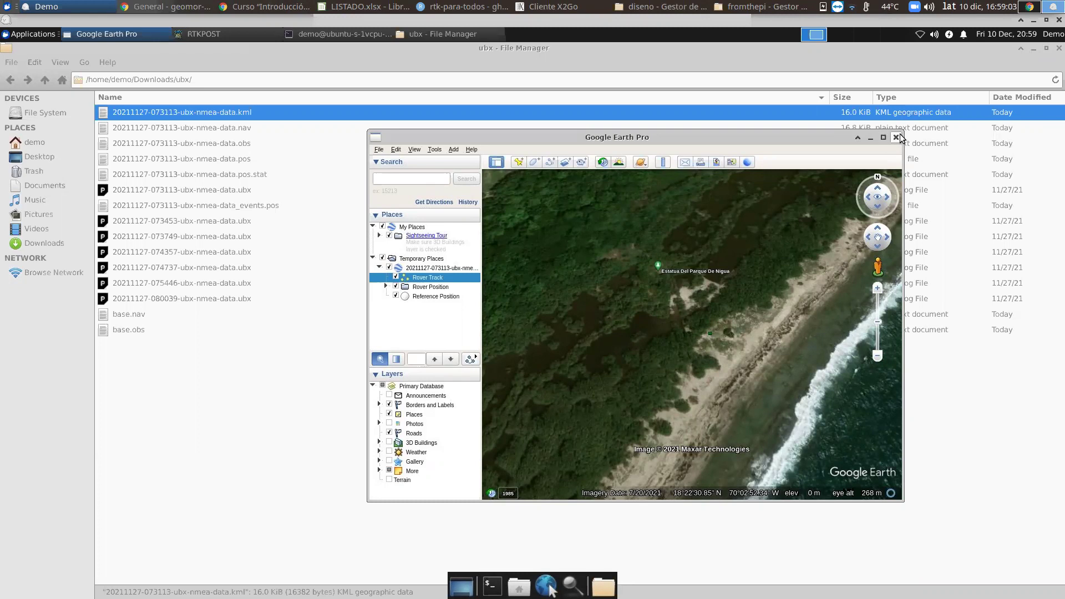
Close Google Earth Pro and discard the unsaved temporary rover track
left_click(896, 137)
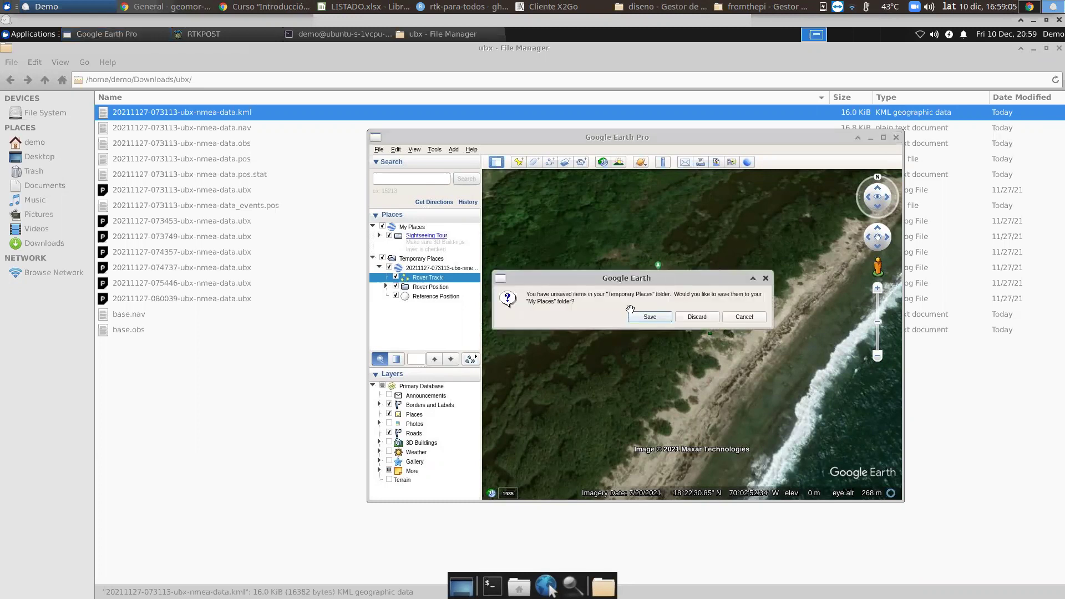
left_click(712, 316)
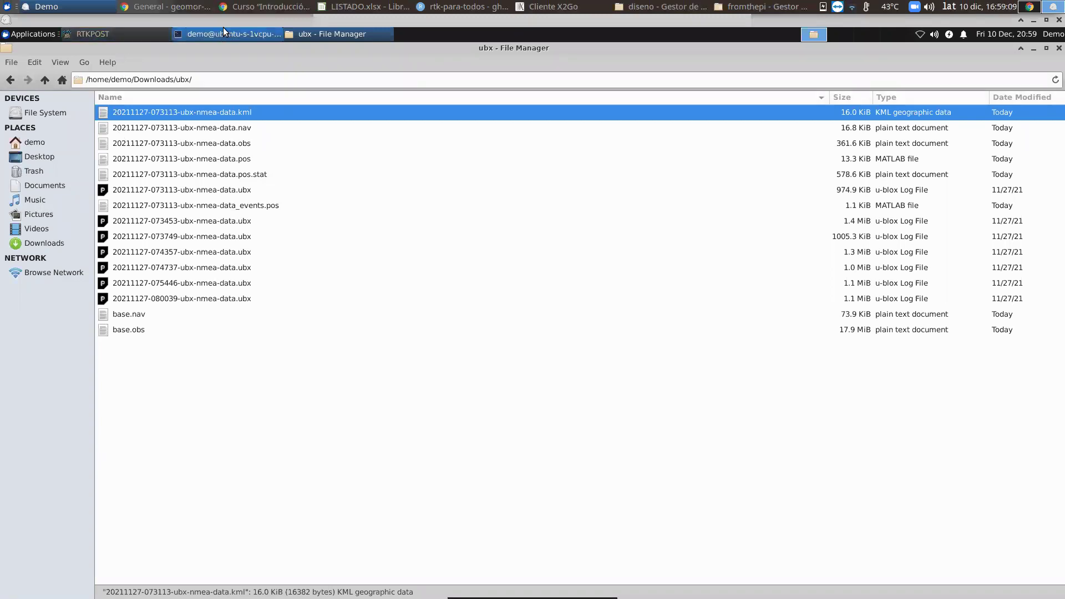
left_click(267, 6)
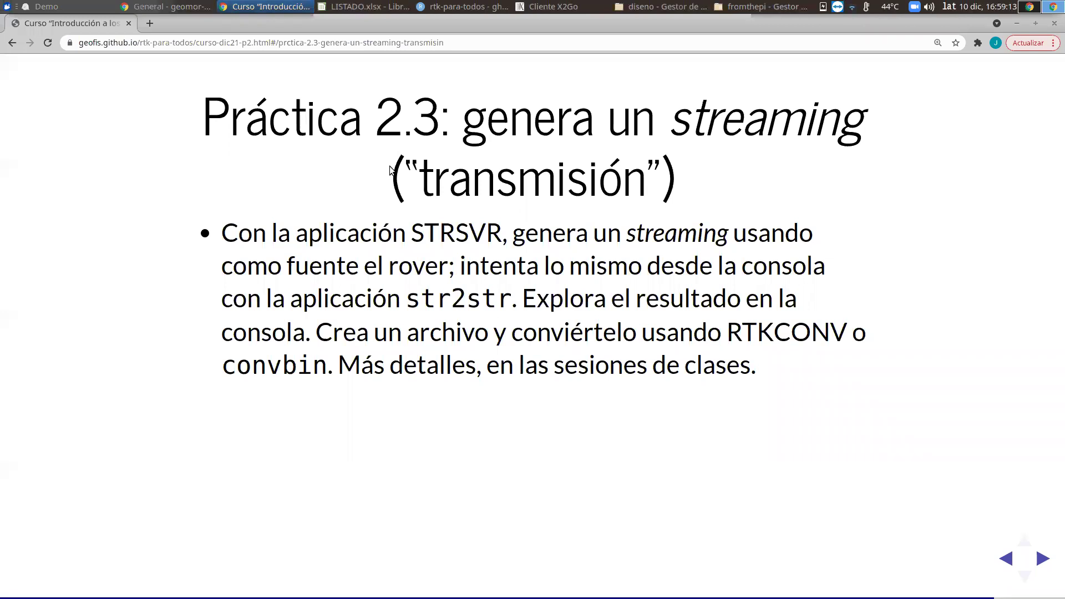
left_click_drag(417, 230, 501, 233)
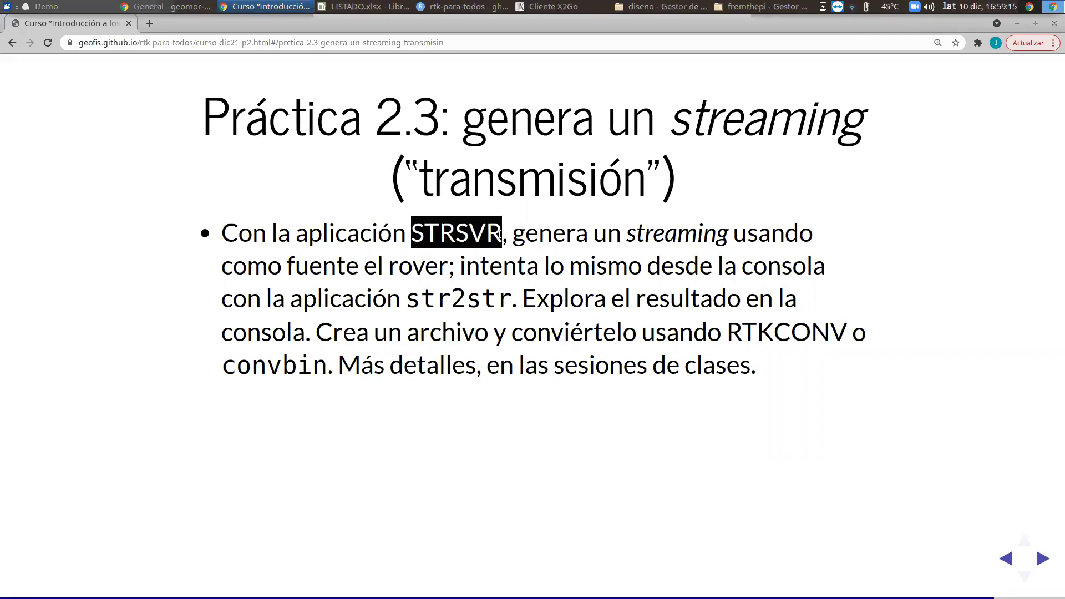
left_click_drag(407, 300, 515, 296)
left_click(395, 300)
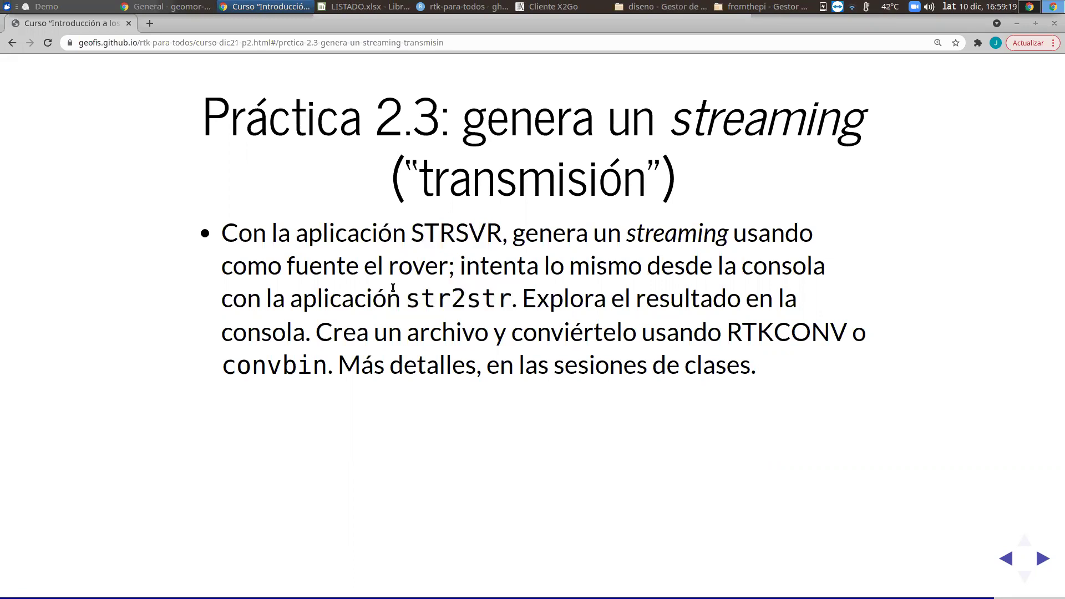
left_click_drag(409, 300, 508, 299)
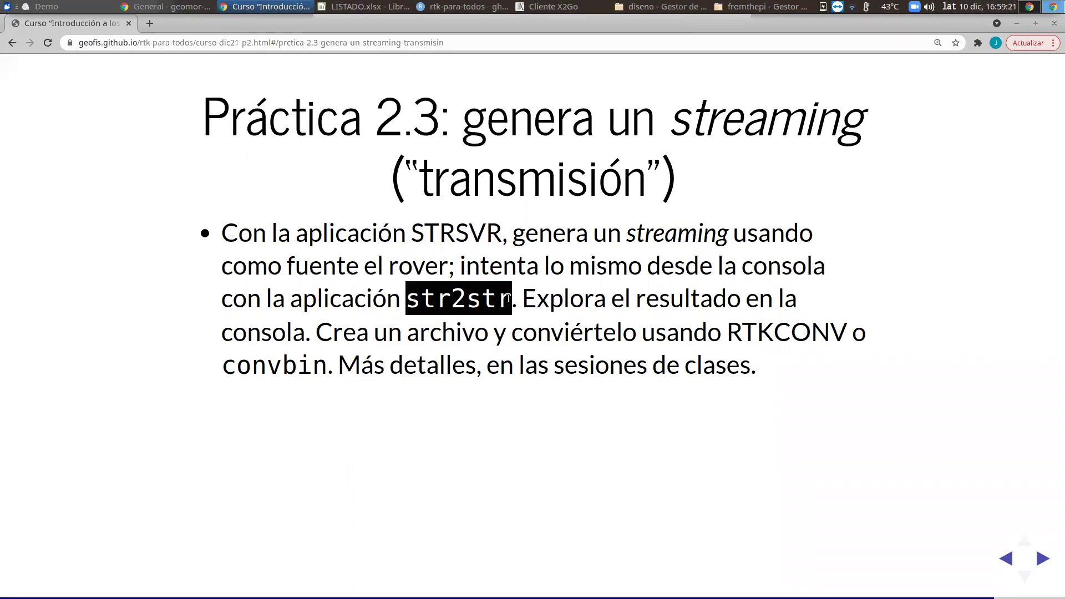
left_click_drag(411, 229, 495, 230)
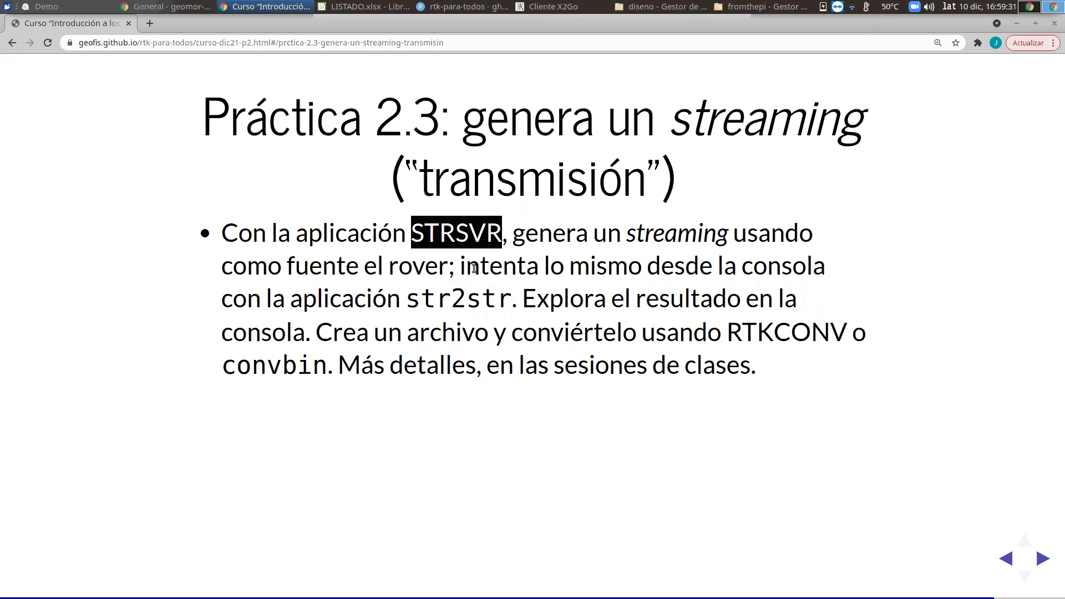
key("alt+Tab")
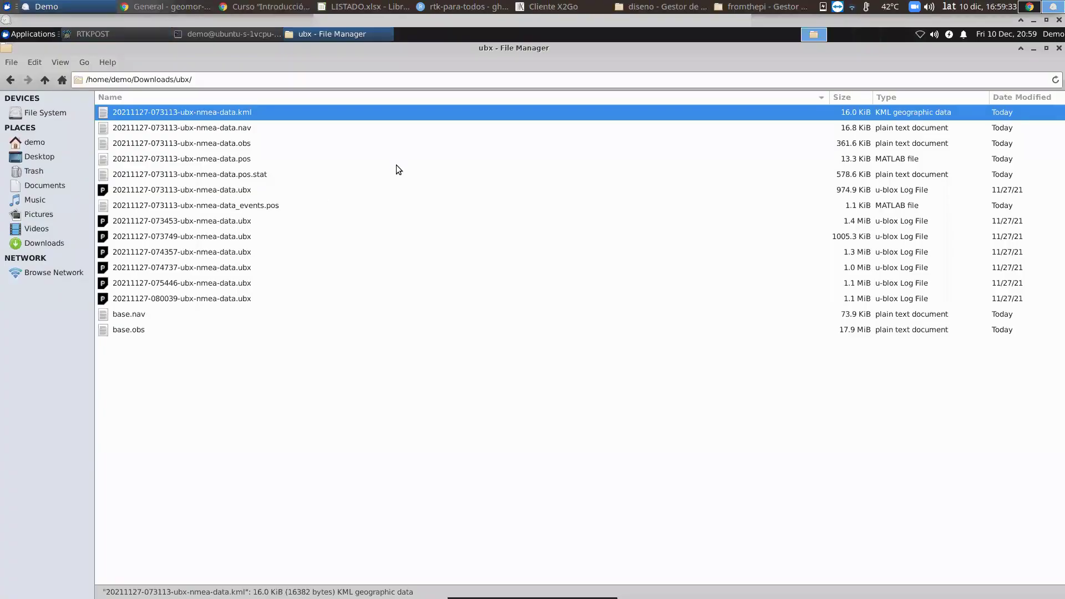
Close RTKPOST's KML/GPX Converter and exit RTKPOST
left_click(44, 79)
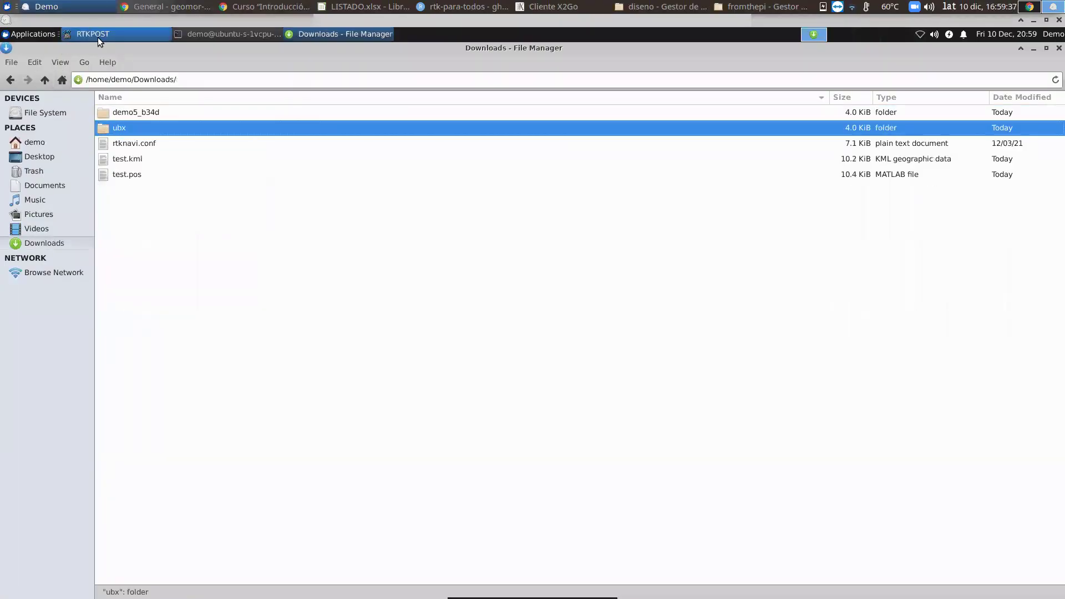
left_click(98, 34)
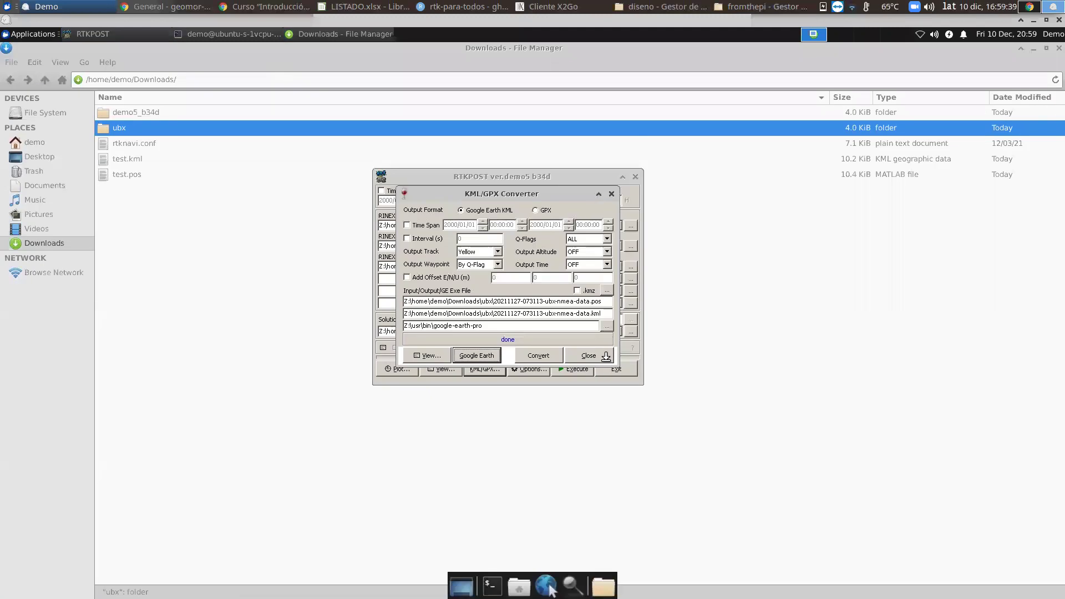
left_click(589, 356)
left_click(615, 370)
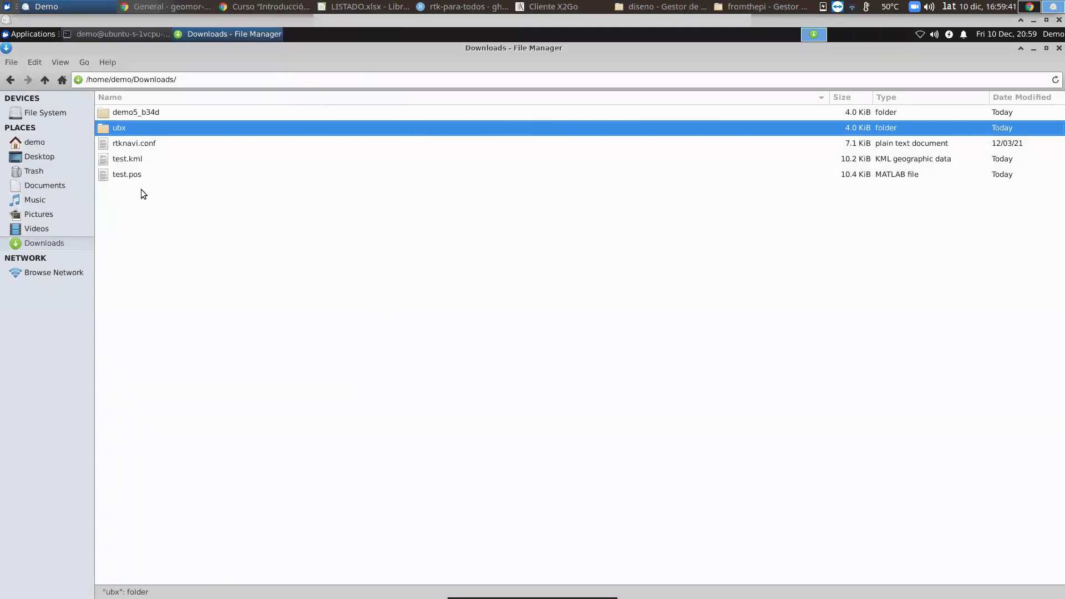
In the demo5_b34d folder, launch strsvr.exe with the Wine Windows Program Loader
double_click(124, 112)
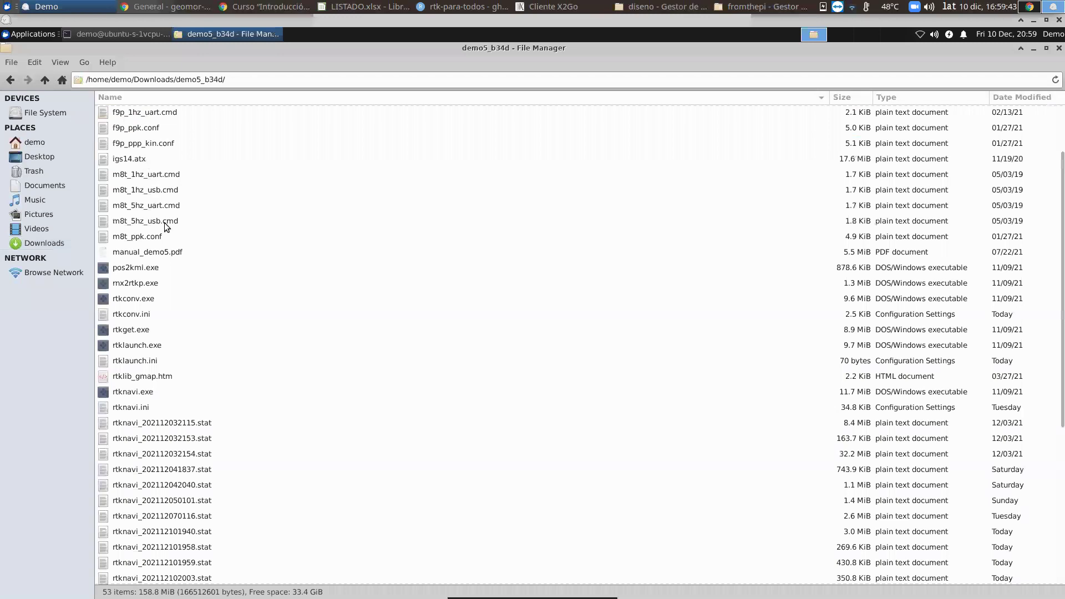
left_click(164, 222)
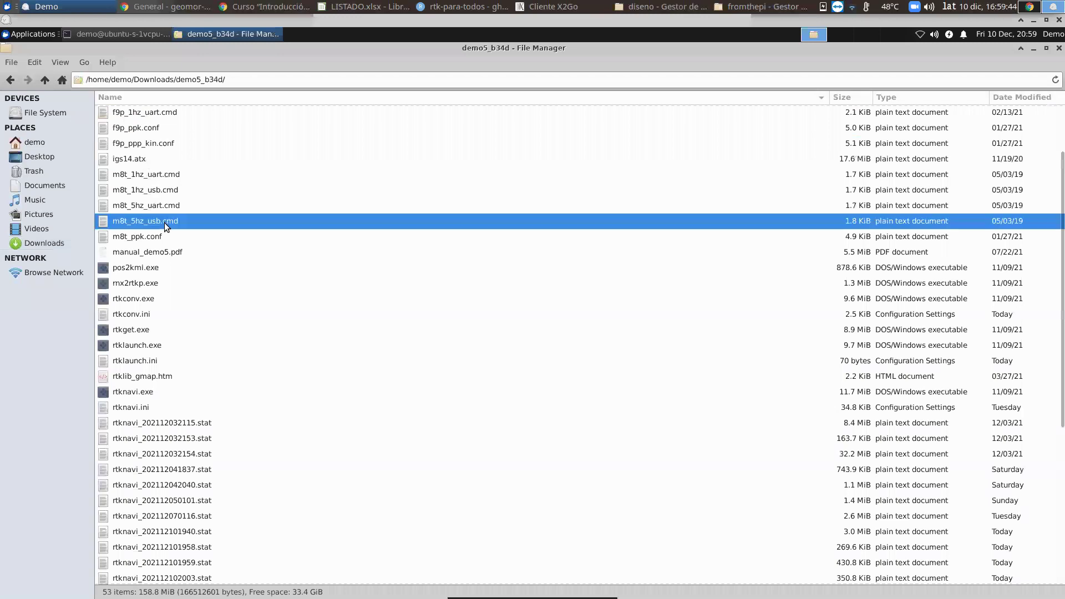
left_click(164, 392)
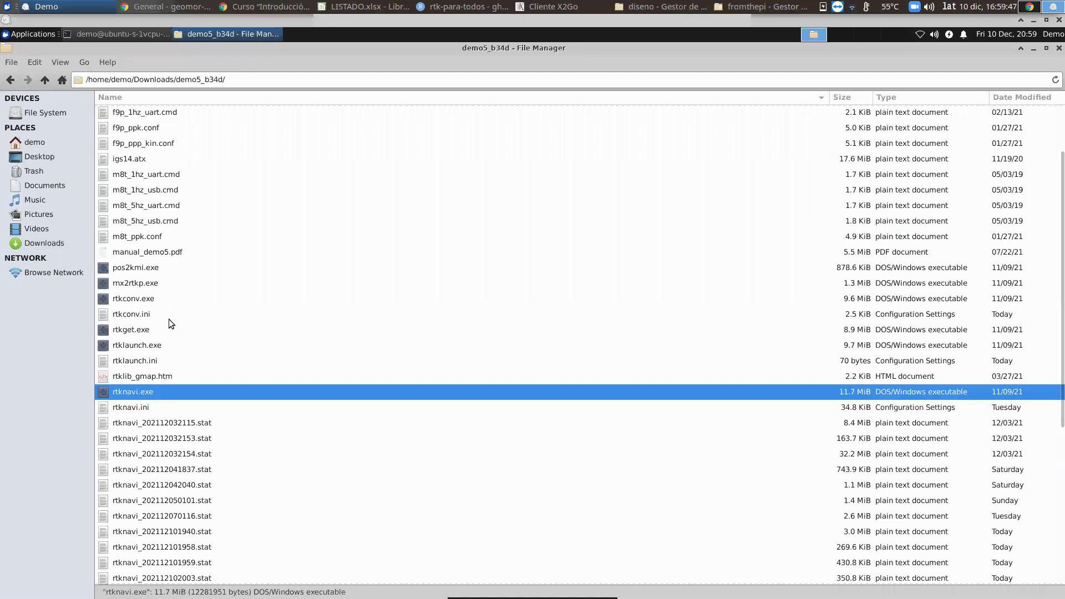
scroll(169, 319, "down", 5)
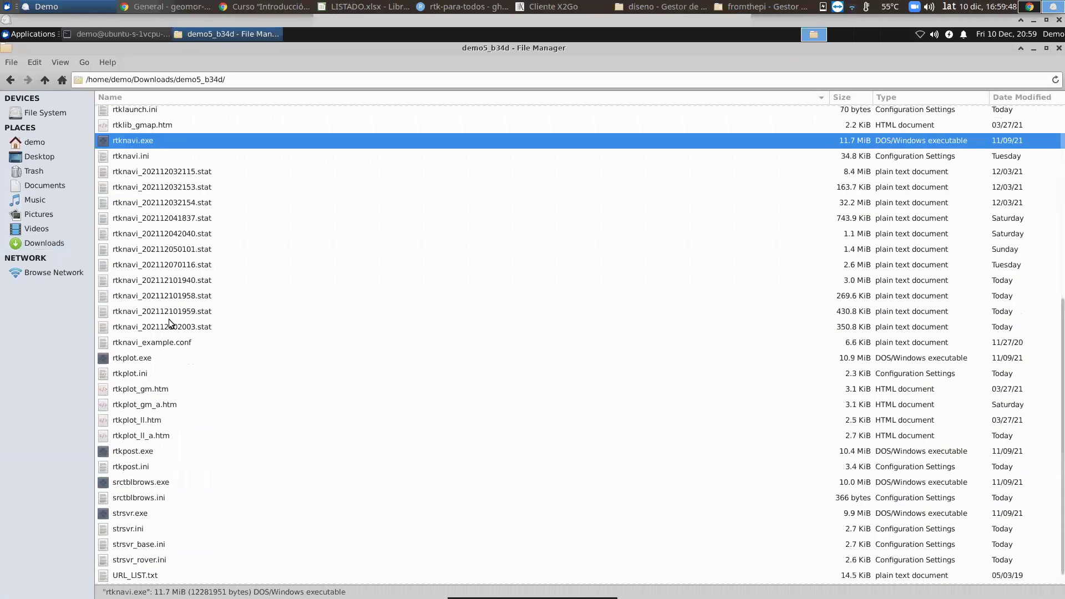
right_click(154, 511)
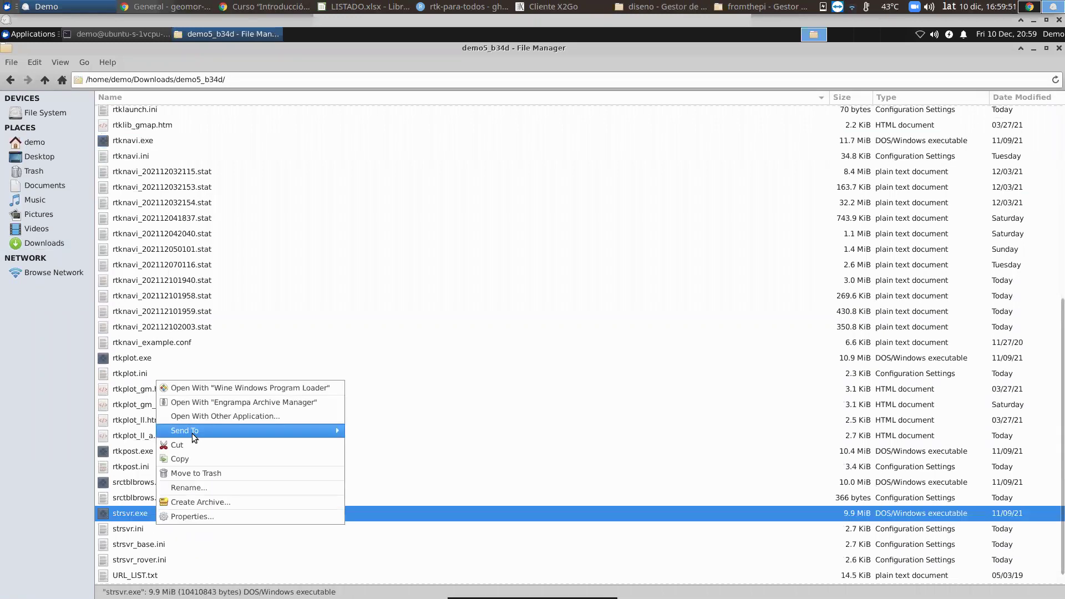
left_click(218, 388)
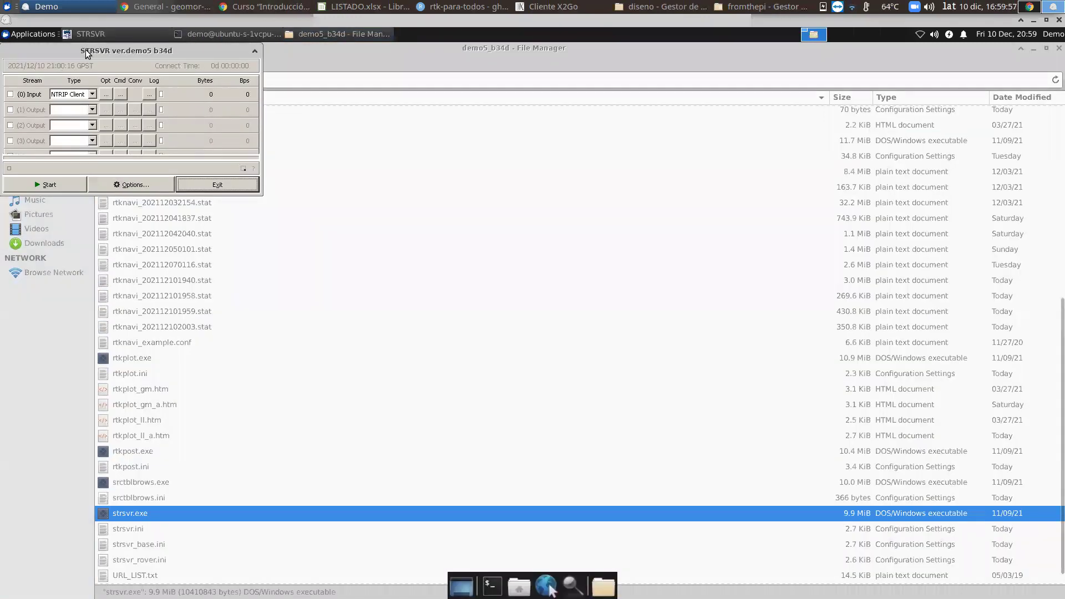
Clear the input's NTRIP caster address rtk2go.com, port 2101 and mountpoint
left_click_drag(86, 49, 433, 154)
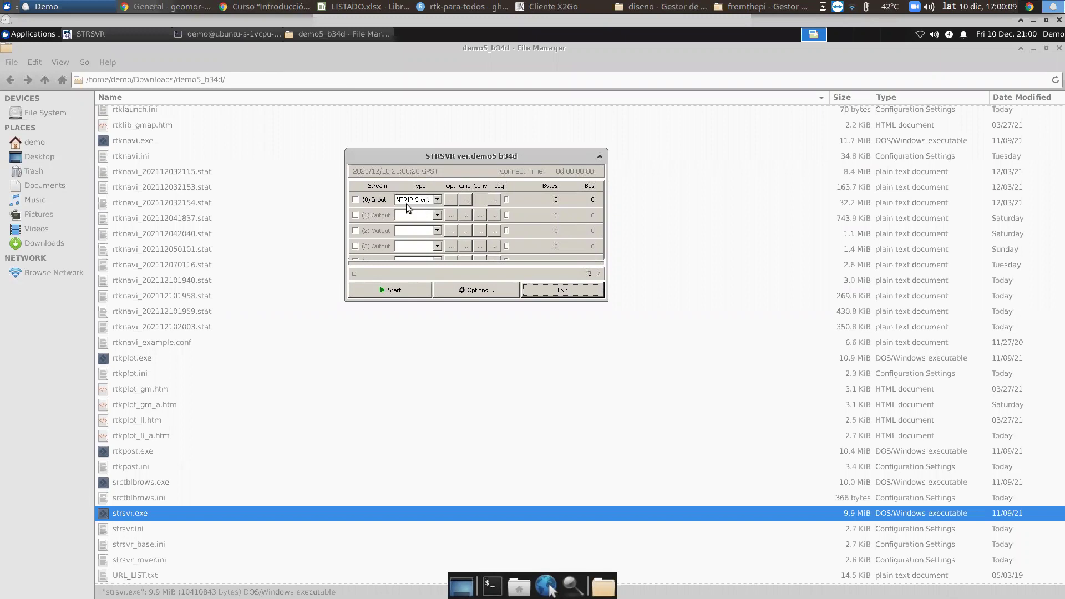
left_click(451, 200)
left_click_drag(452, 215, 341, 213)
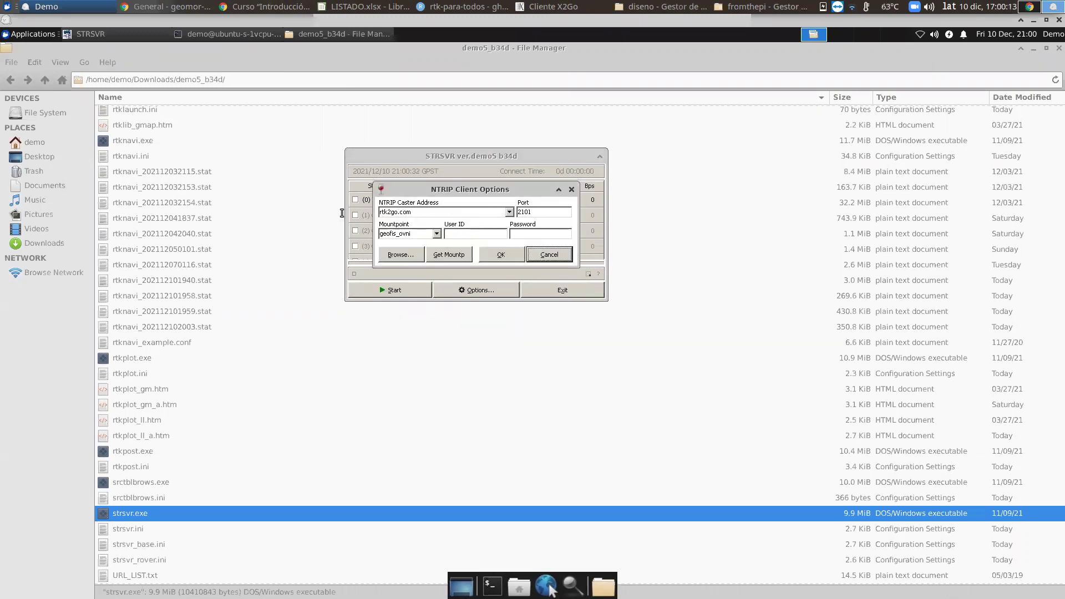
key("BackSpace")
key("Tab")
key("BackSpace")
key("Tab")
key("BackSpace")
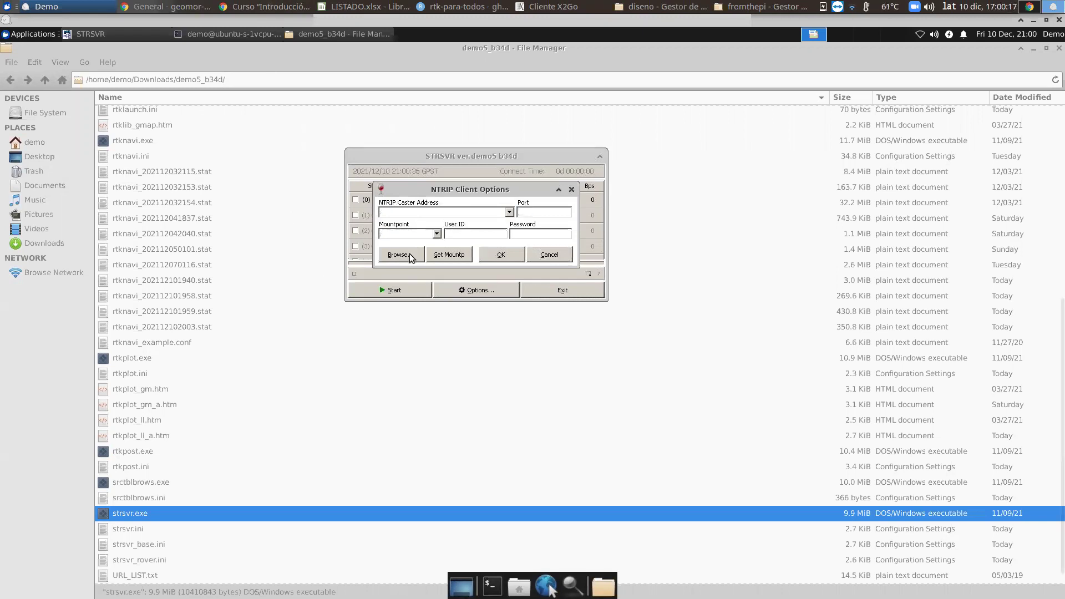
left_click(507, 257)
Set the input stream type to Serial and exit STRSVR
left_click(399, 200)
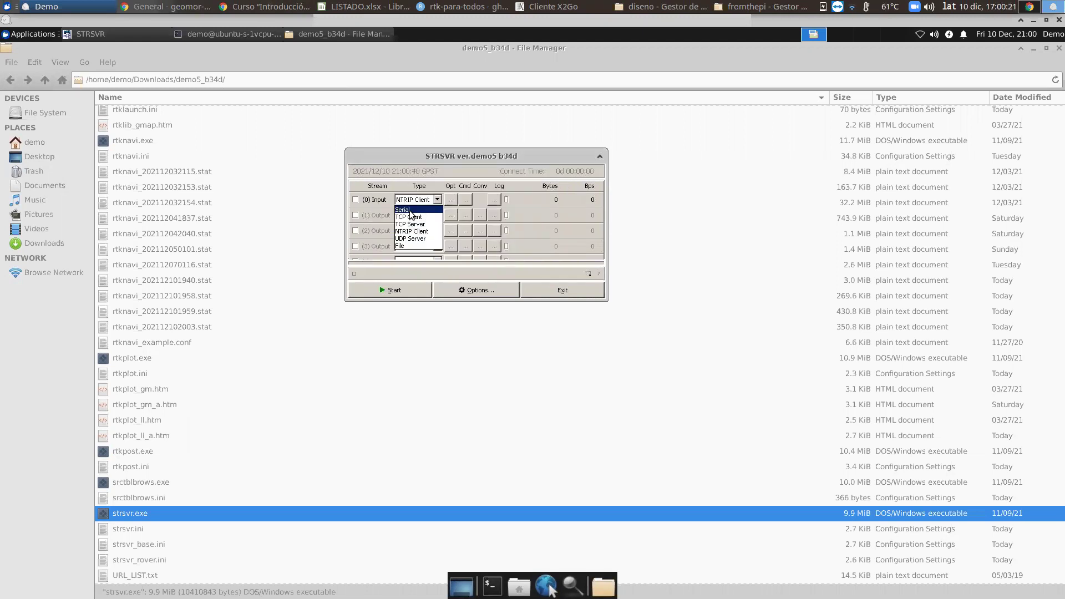
left_click(410, 211)
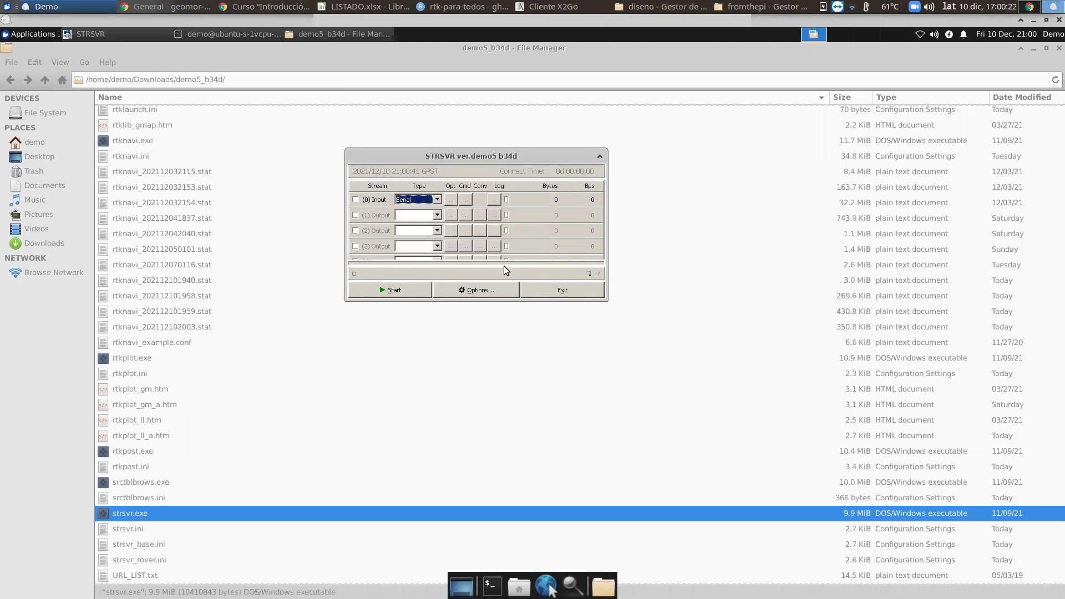
left_click(542, 292)
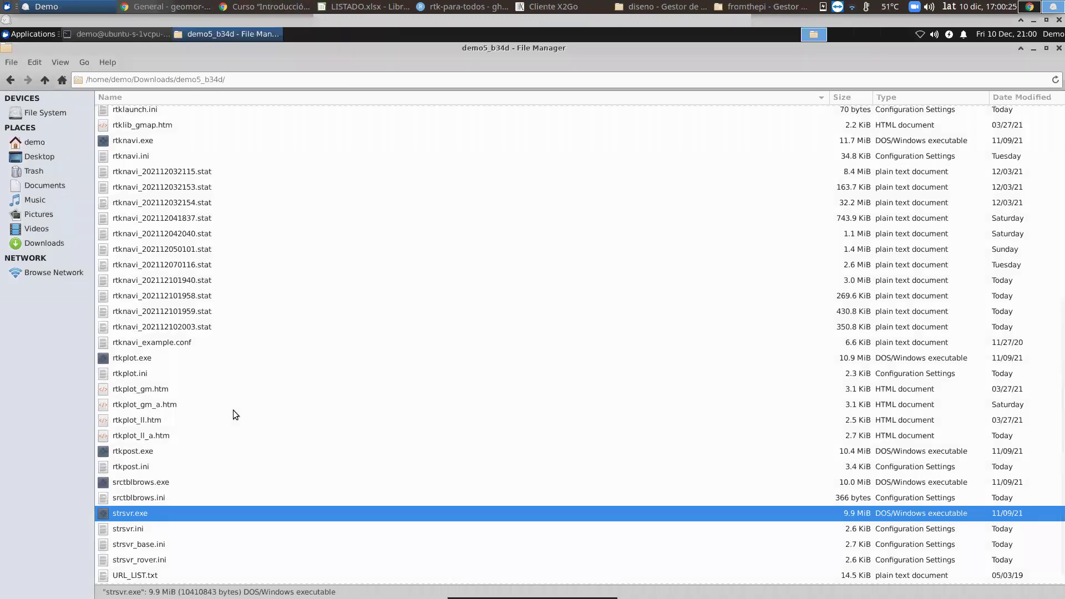
left_click(155, 531)
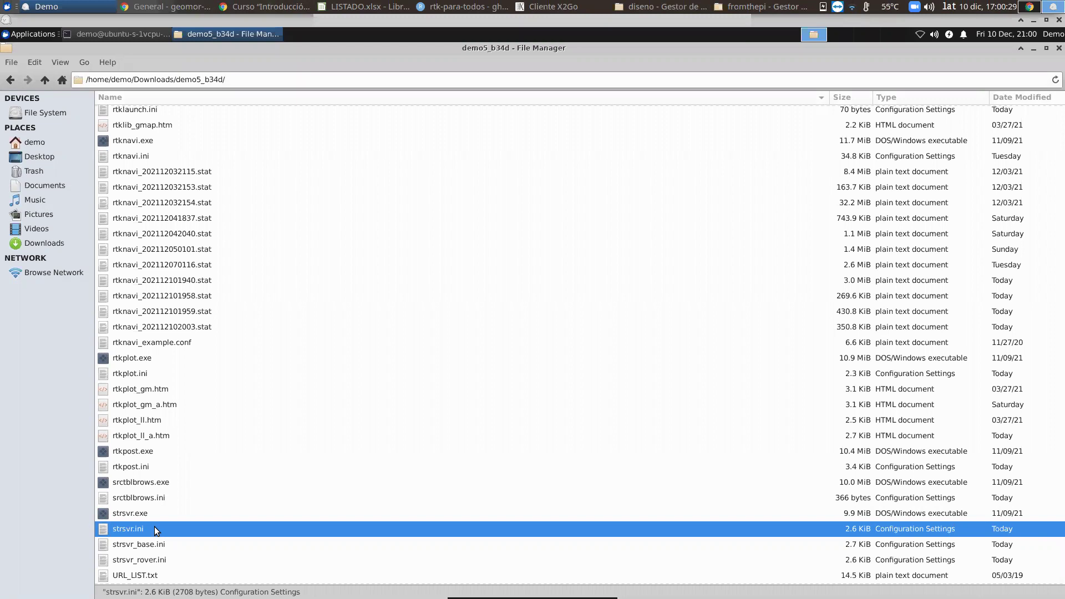
Delete strsvr.ini and relaunch strsvr.exe through Wine, centring its window
key("Delete")
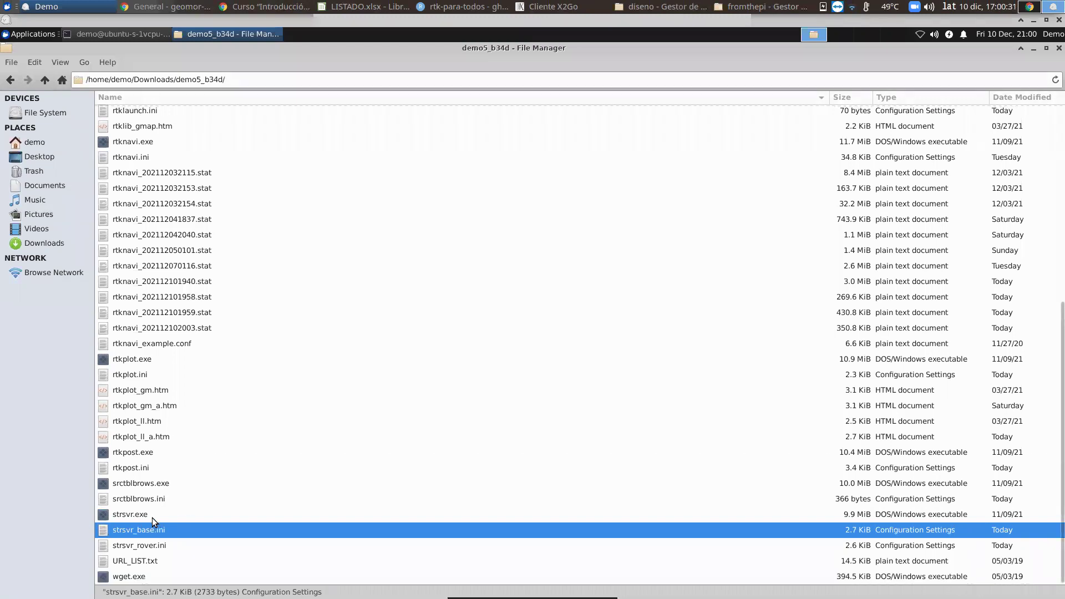
right_click(151, 517)
left_click(221, 383)
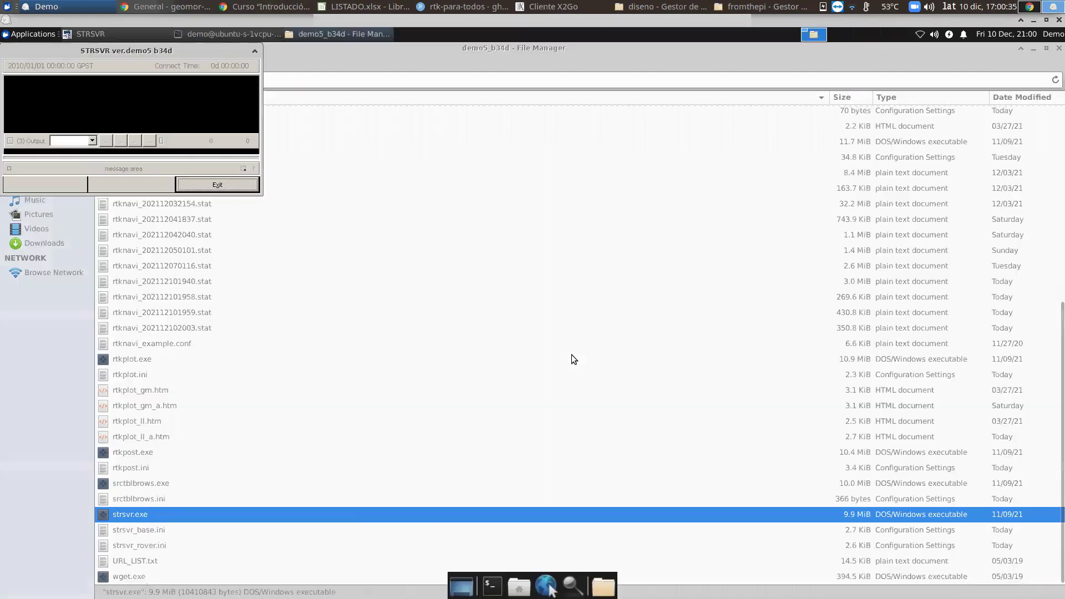
left_click_drag(76, 48, 459, 202)
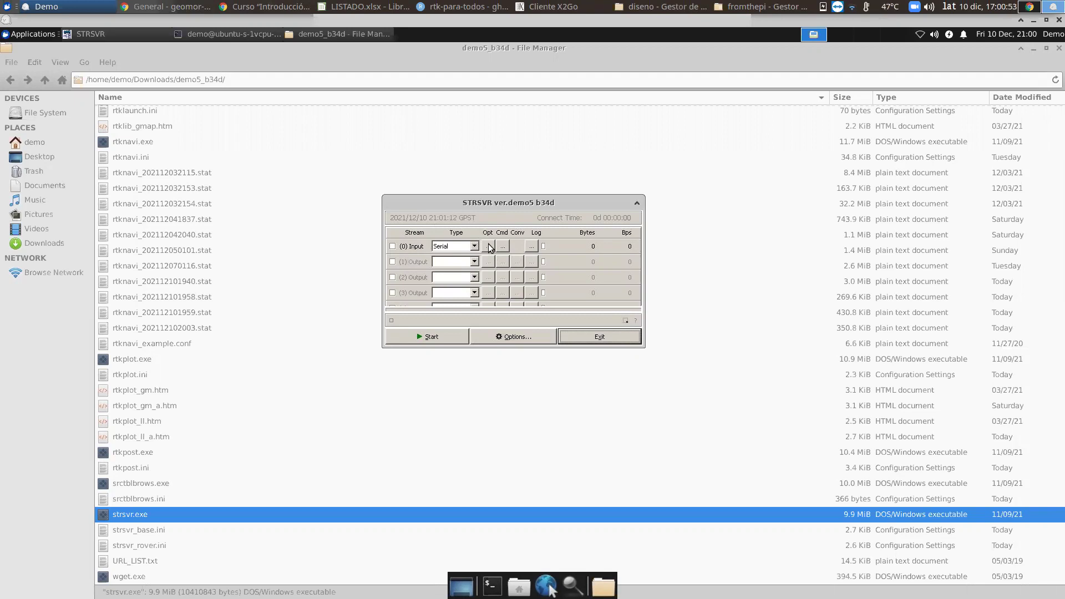
Set the input to TCP Client with server geofis.ddns.net and port 3001
left_click(459, 247)
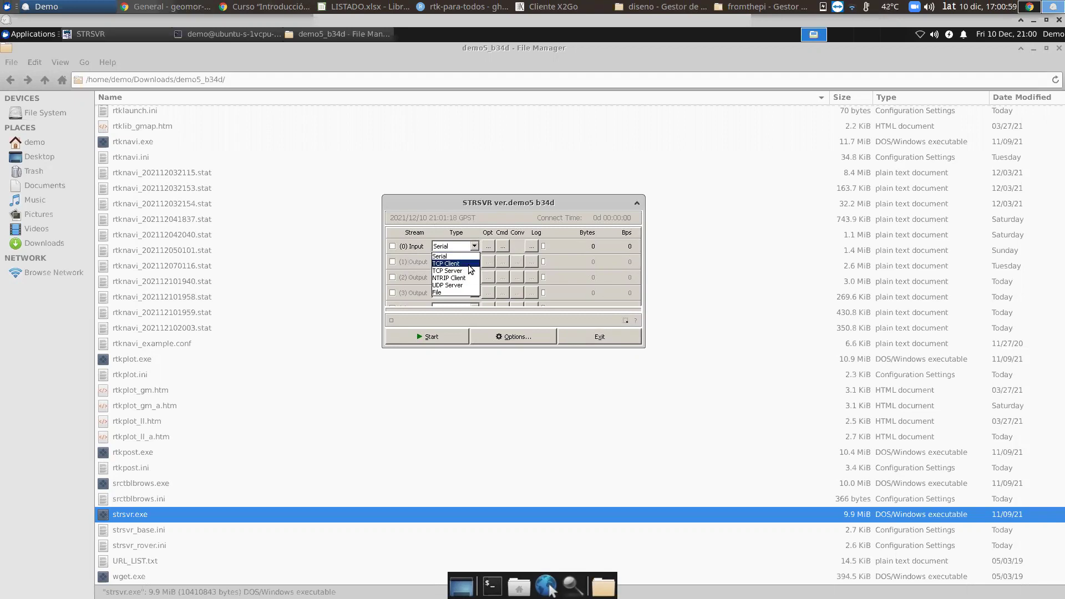
left_click(469, 264)
left_click(487, 246)
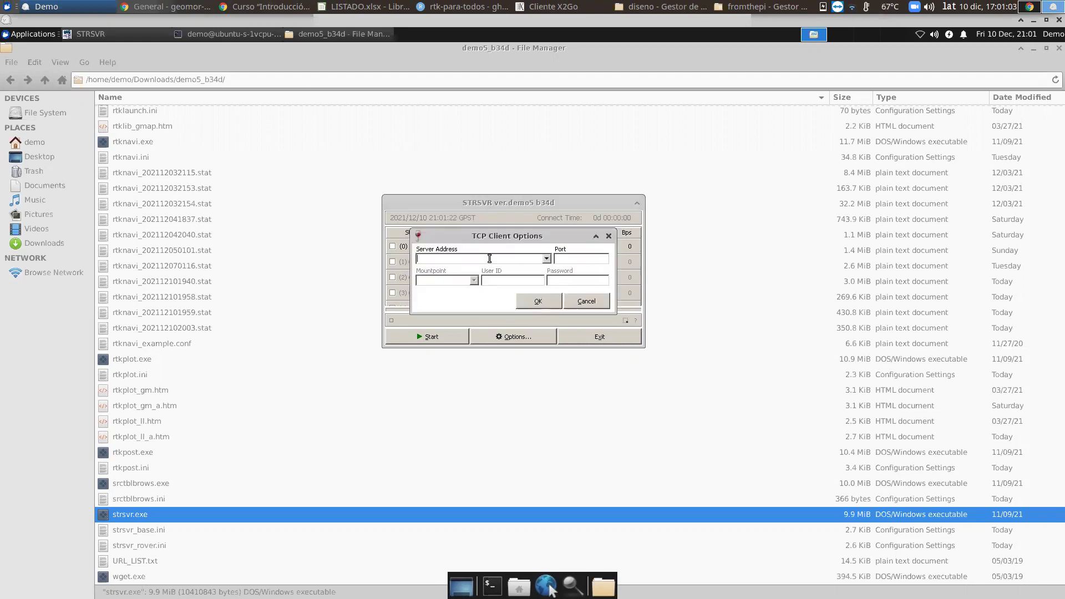
type("geofis.ddns.net")
key("Tab")
type("3001")
key("Tab")
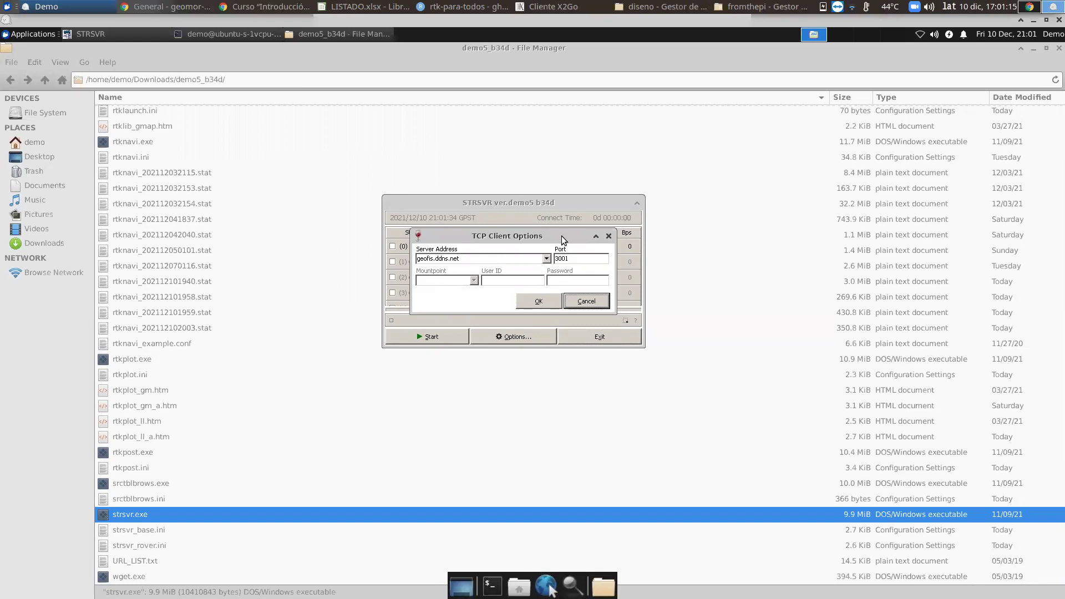
left_click(531, 300)
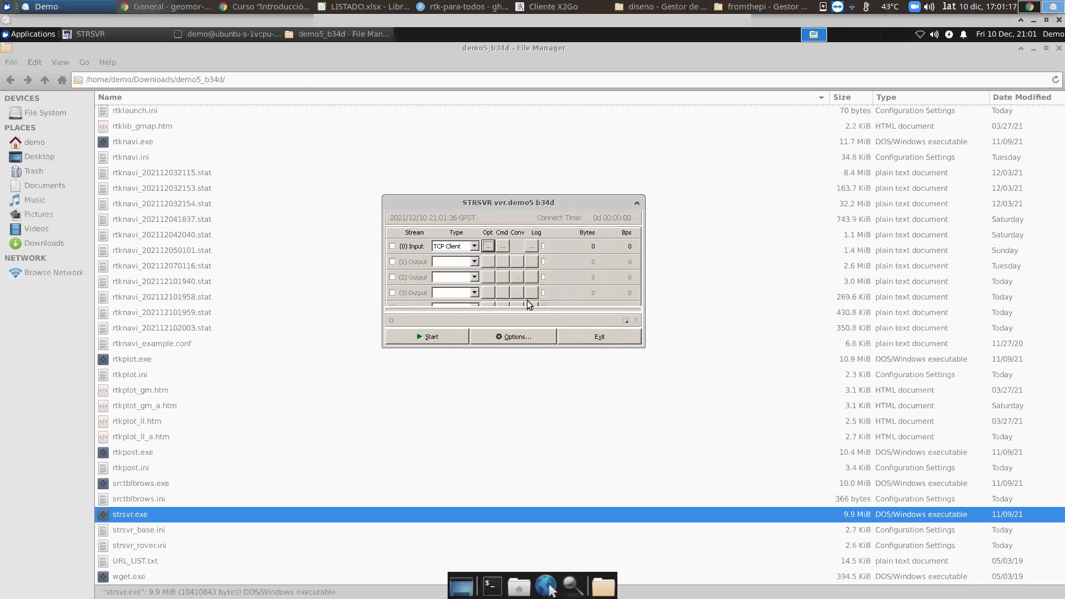
Review the input log settings and leave them unchanged
left_click(531, 247)
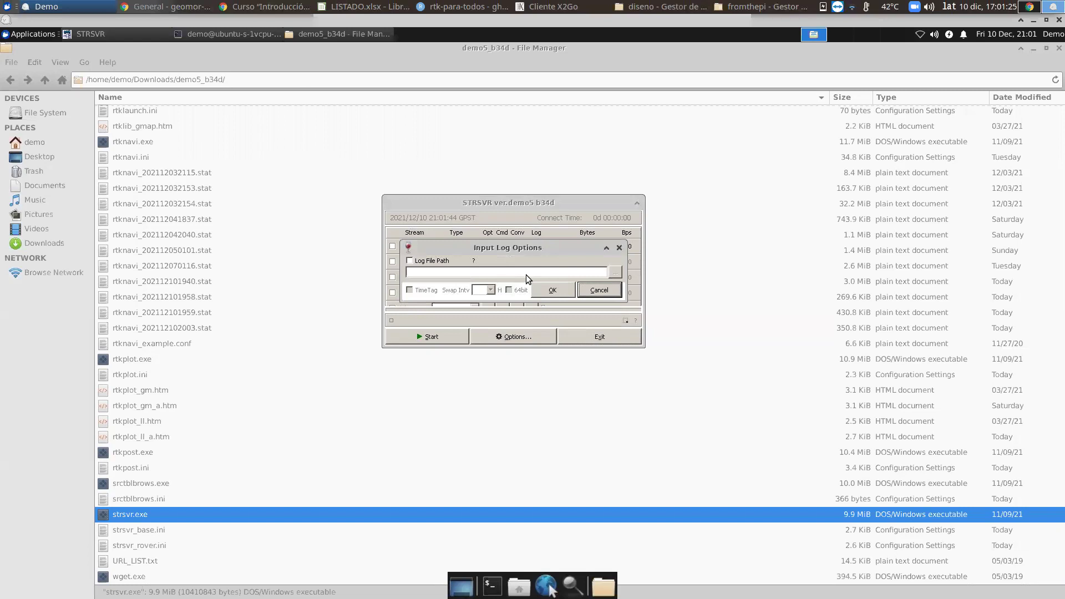
left_click(595, 292)
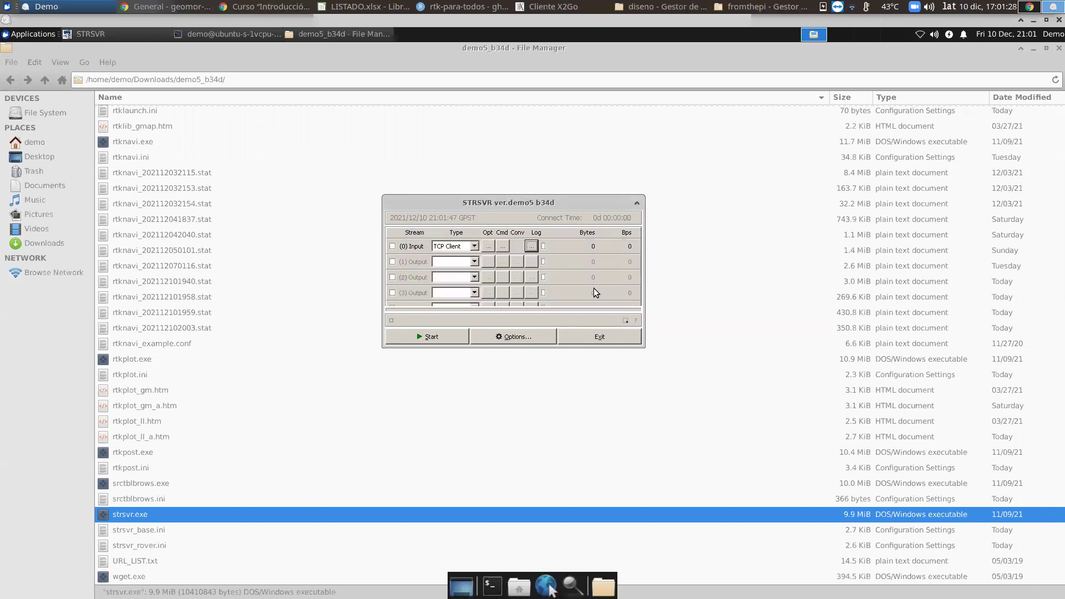
left_click(530, 336)
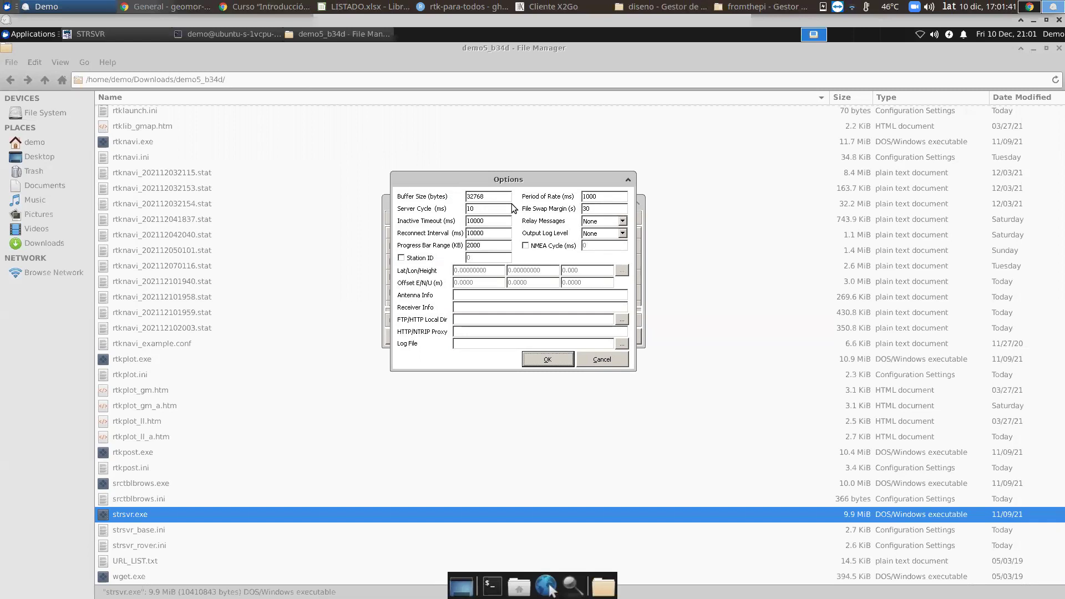
Accept the default options: 32768-byte buffer, 10 ms cycle, 10000 ms reconnect
left_click(547, 358)
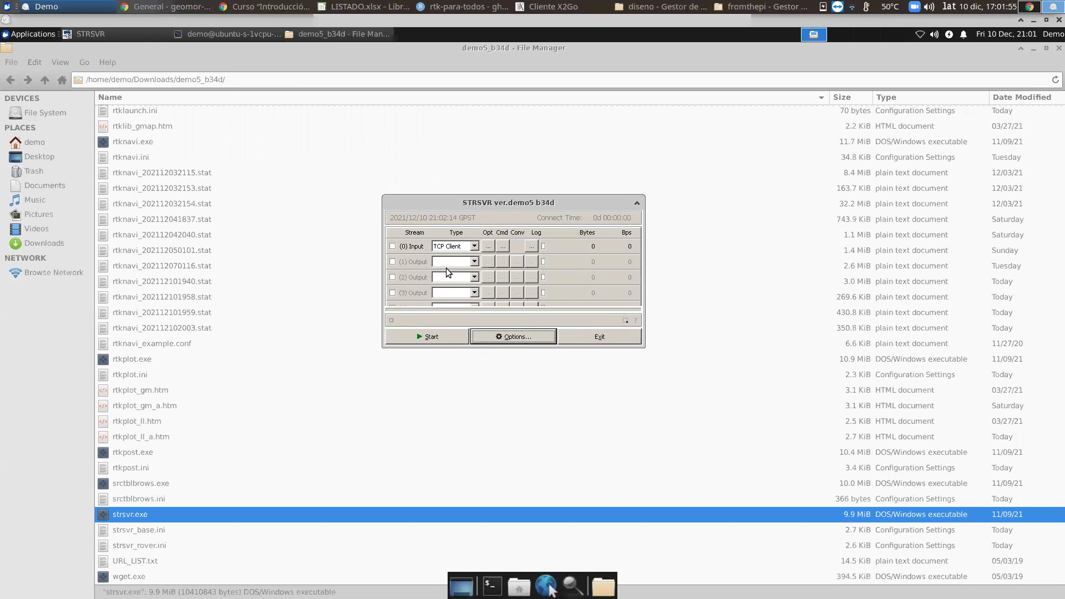
Start streaming the TCP Client input from geofis.ddns.net
left_click(442, 336)
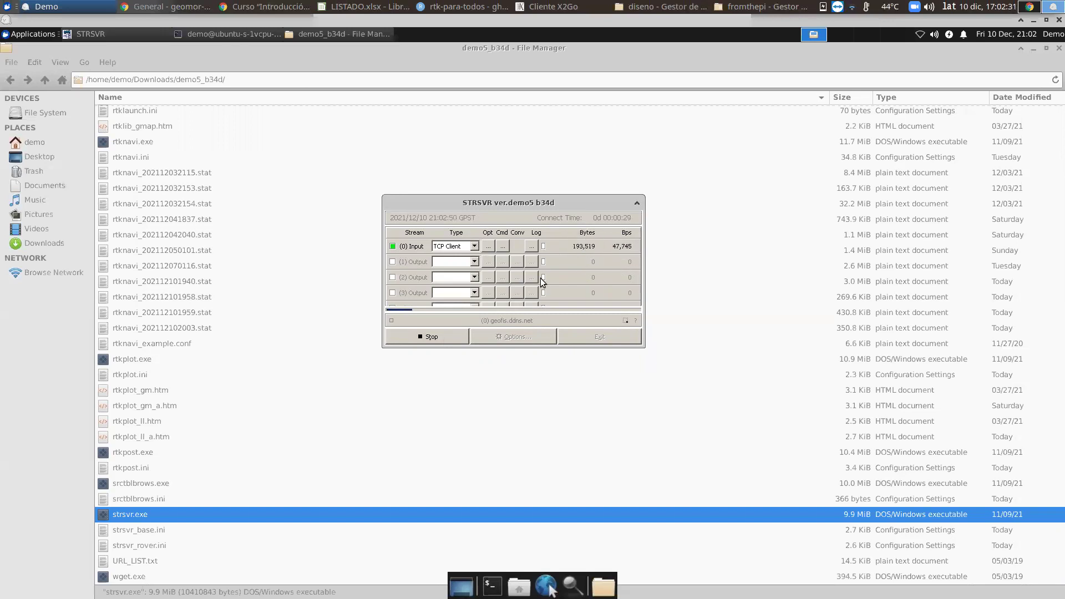
left_click(391, 320)
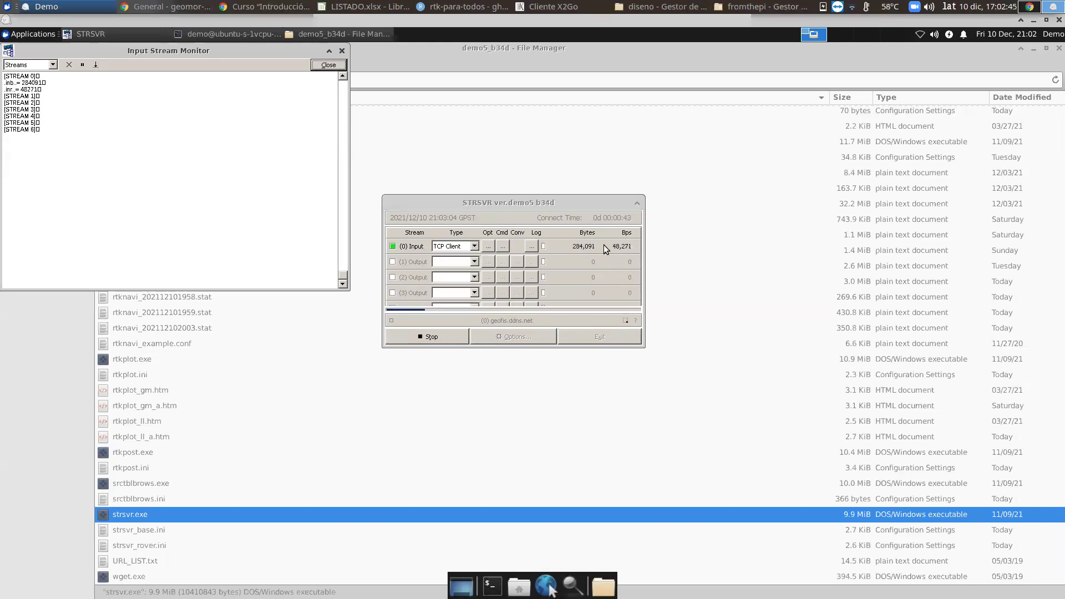
left_click(53, 65)
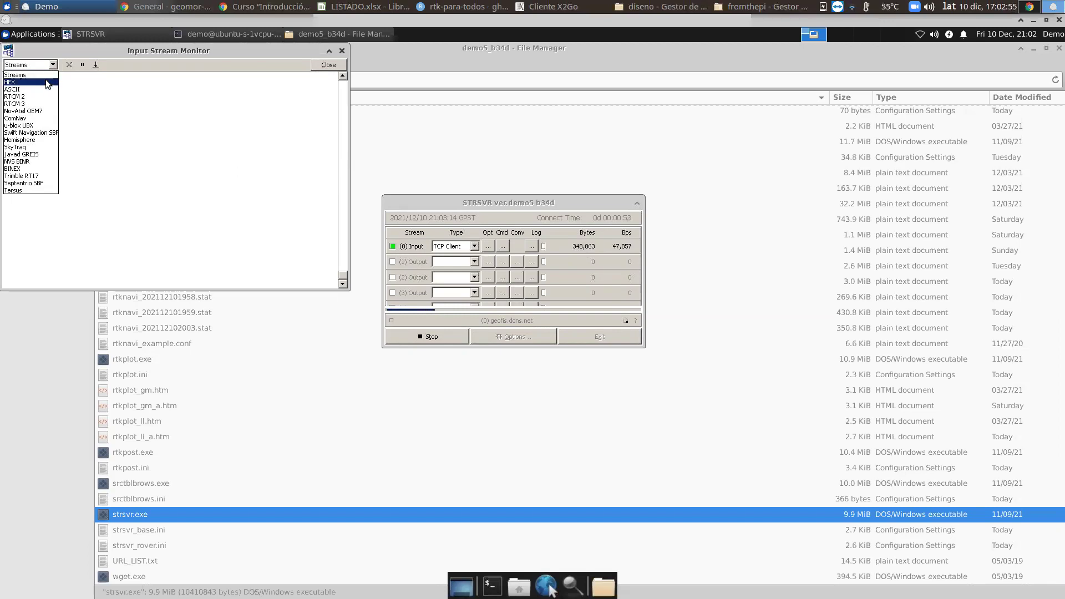
left_click(30, 81)
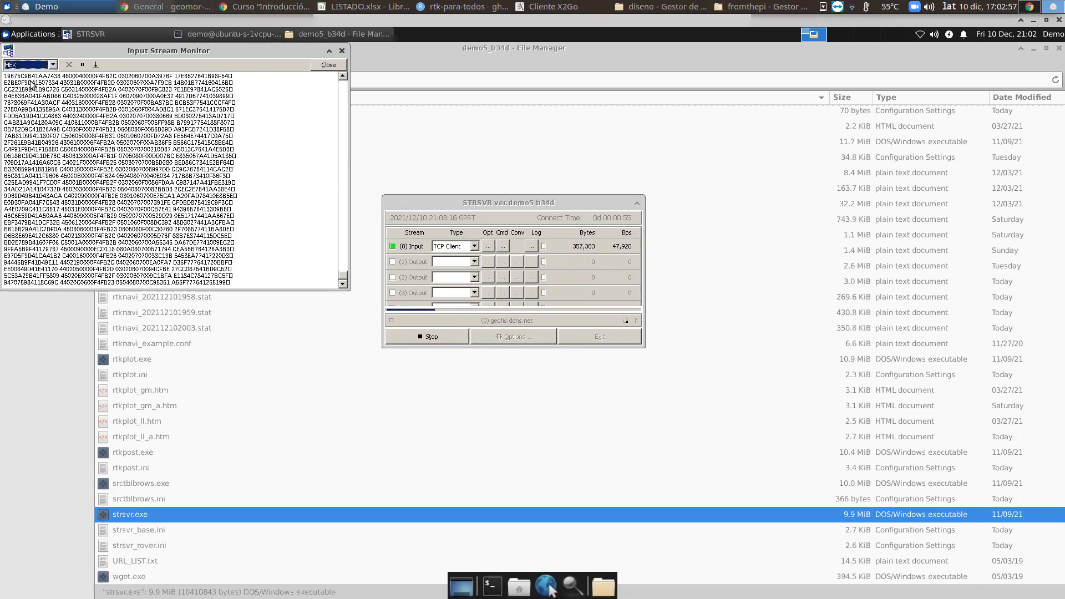
left_click(33, 66)
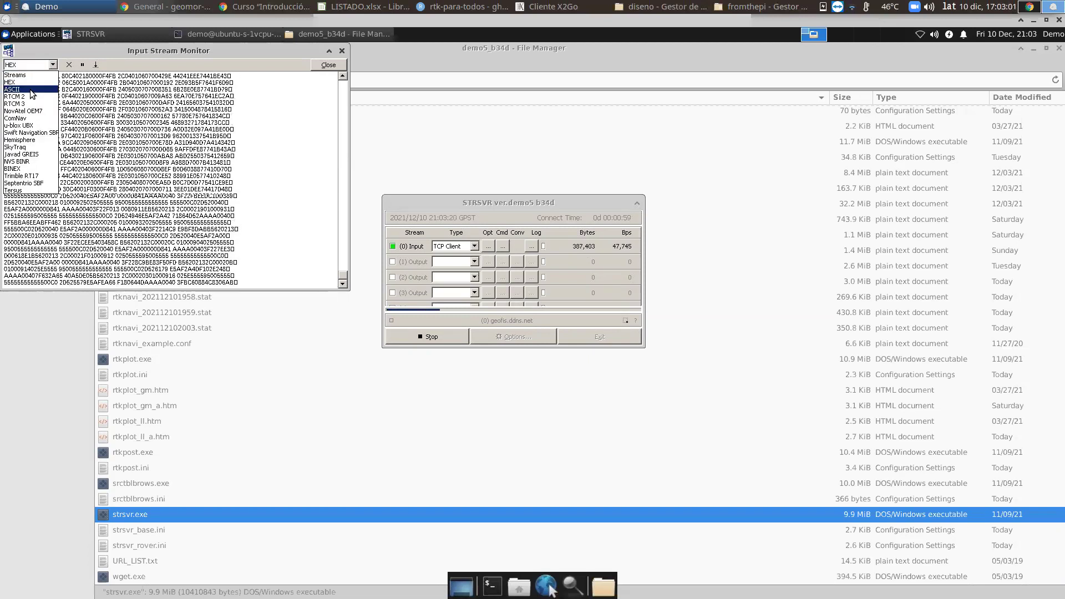
left_click(30, 89)
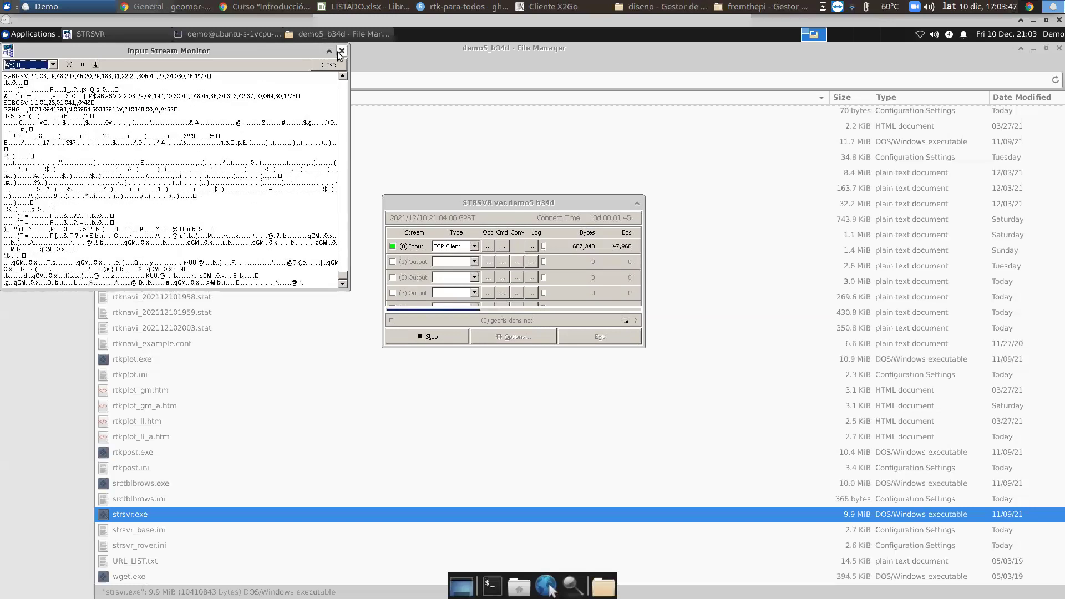
Stop the stream and set the input log file to streaming_guardado.ubx in Downloads
left_click(334, 65)
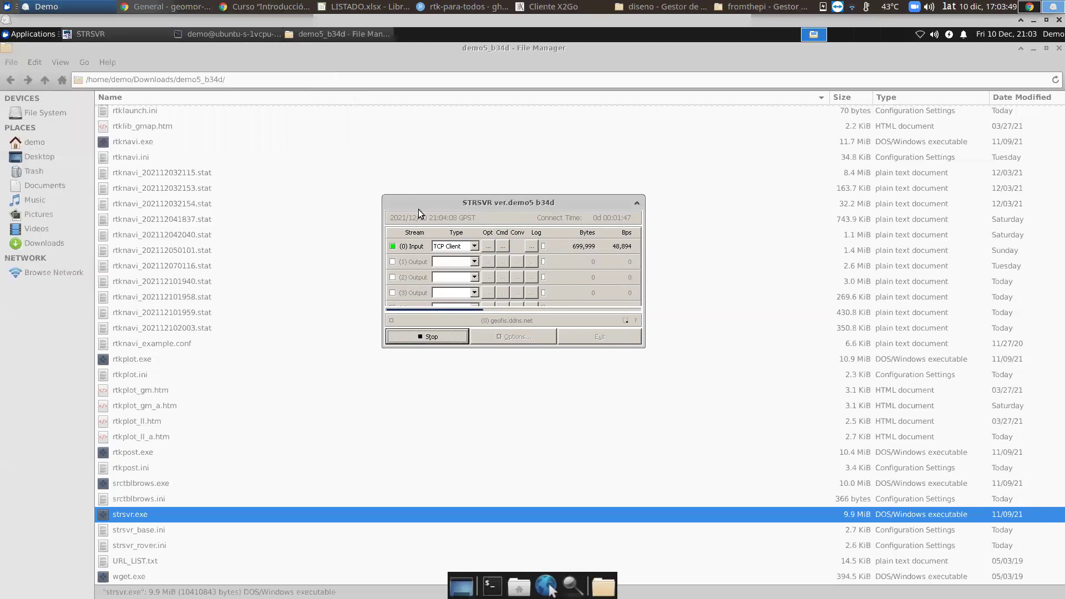
left_click(459, 337)
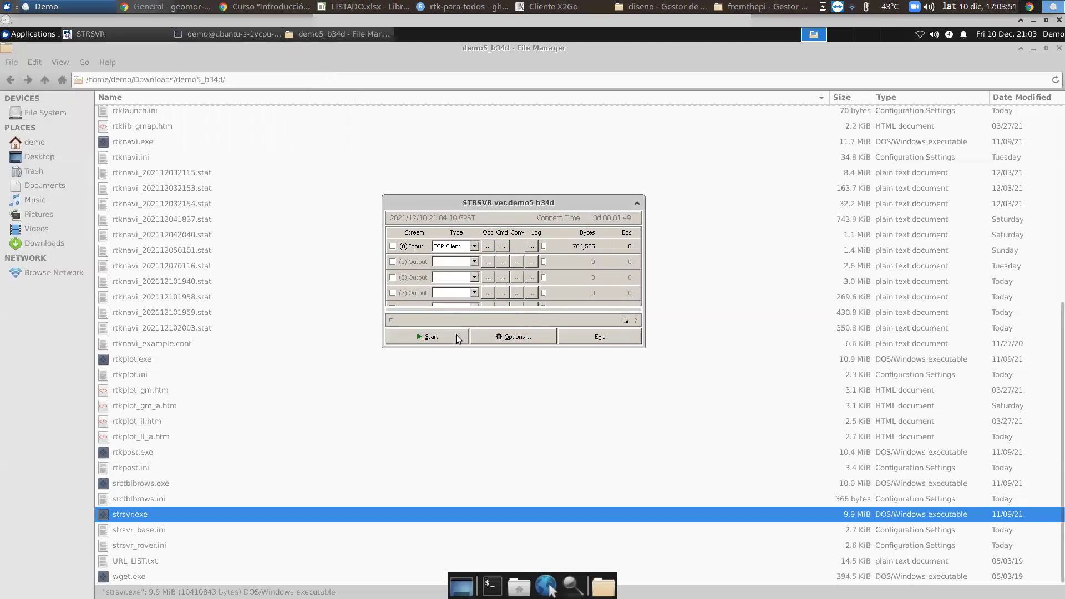
left_click(533, 246)
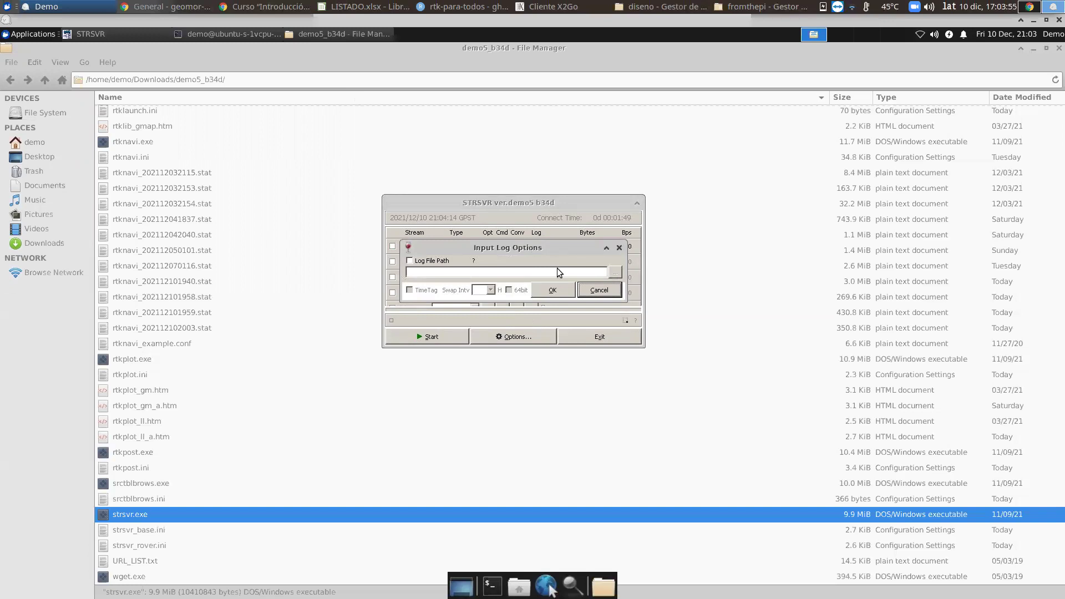
left_click(453, 261)
left_click(616, 275)
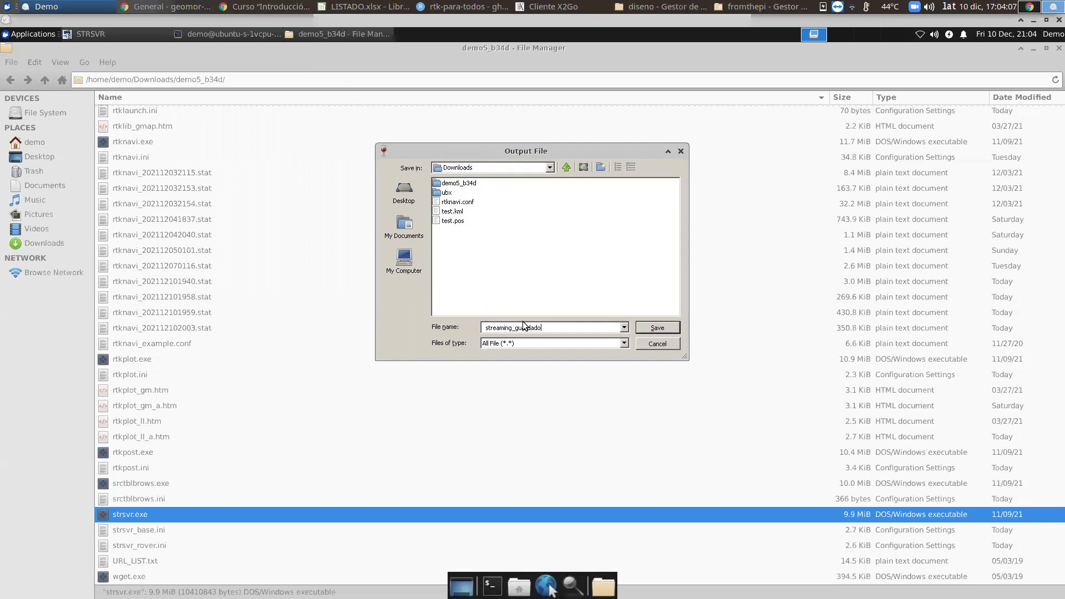
key("Return")
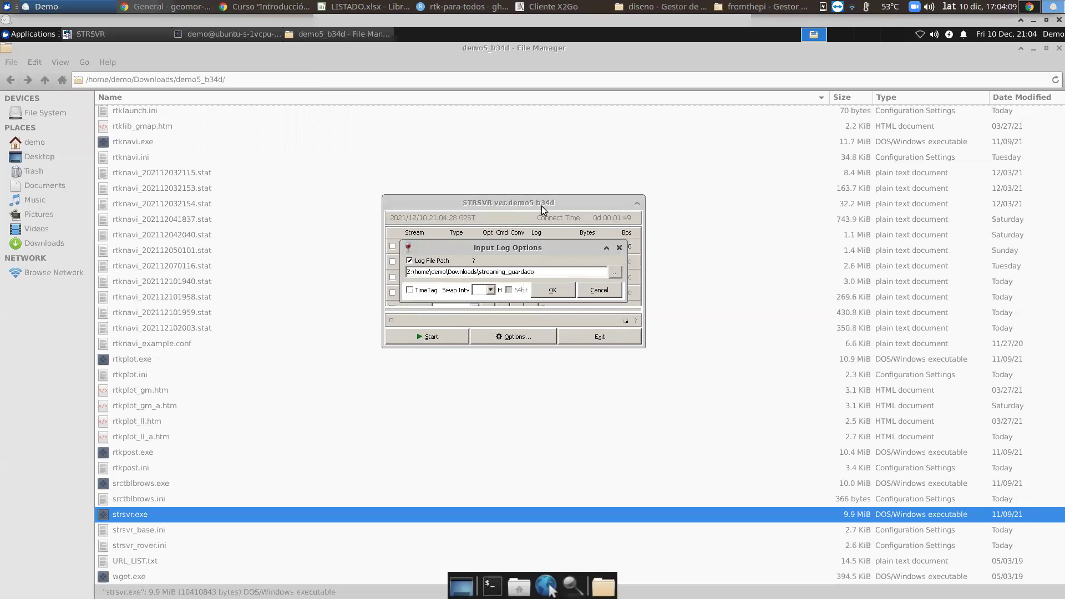
type(".ubx")
left_click(551, 292)
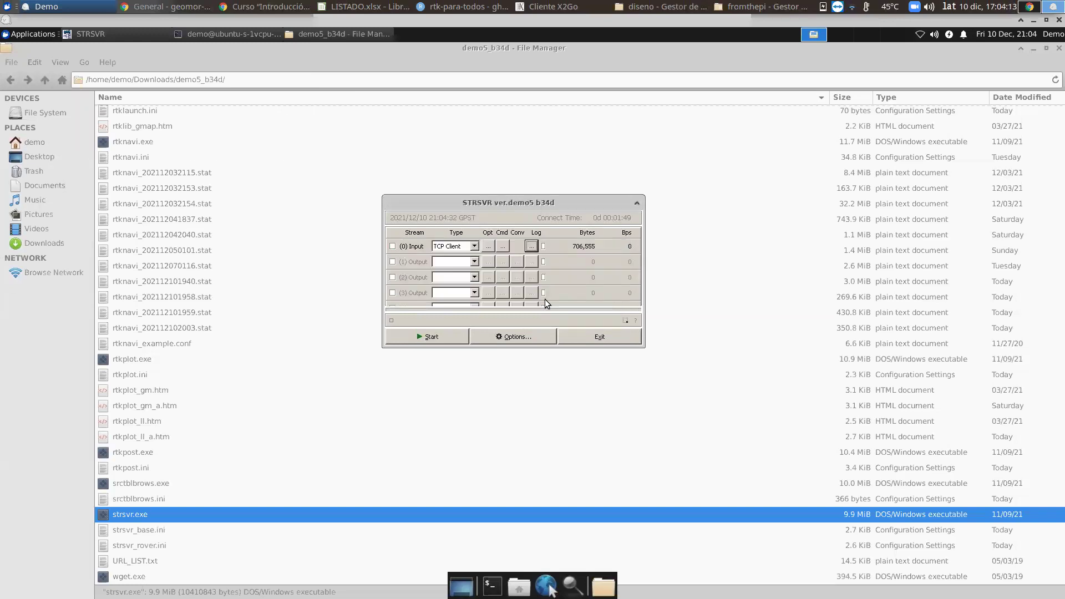
left_click(43, 79)
Start streaming, check the input monitor, then stop after logging 188,722 bytes to streaming_guardado.ubx
left_click(43, 79)
left_click(43, 79)
left_click(10, 79)
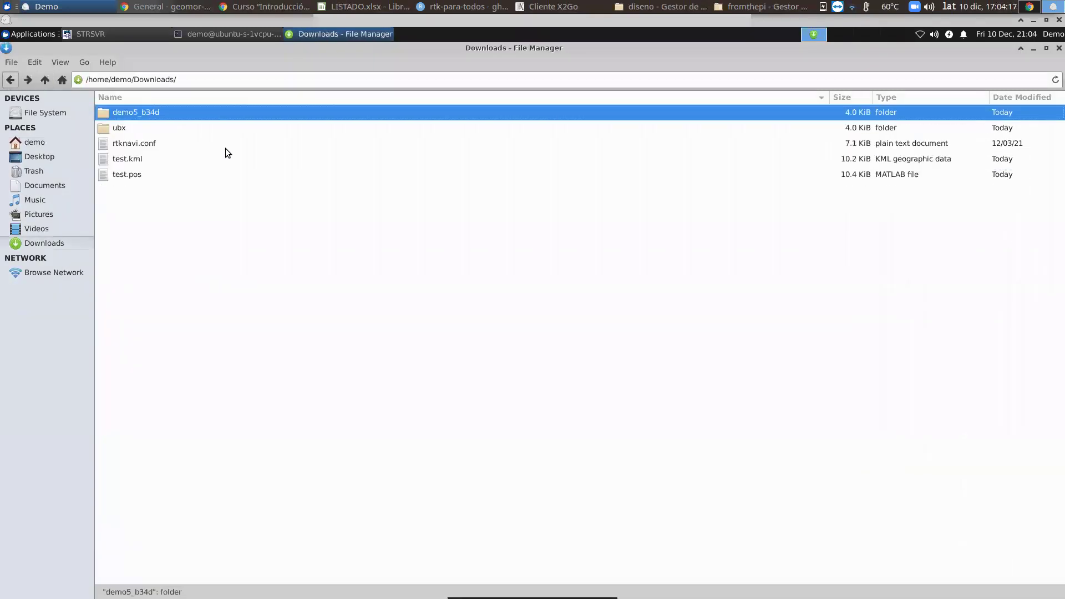
key("alt+Tab")
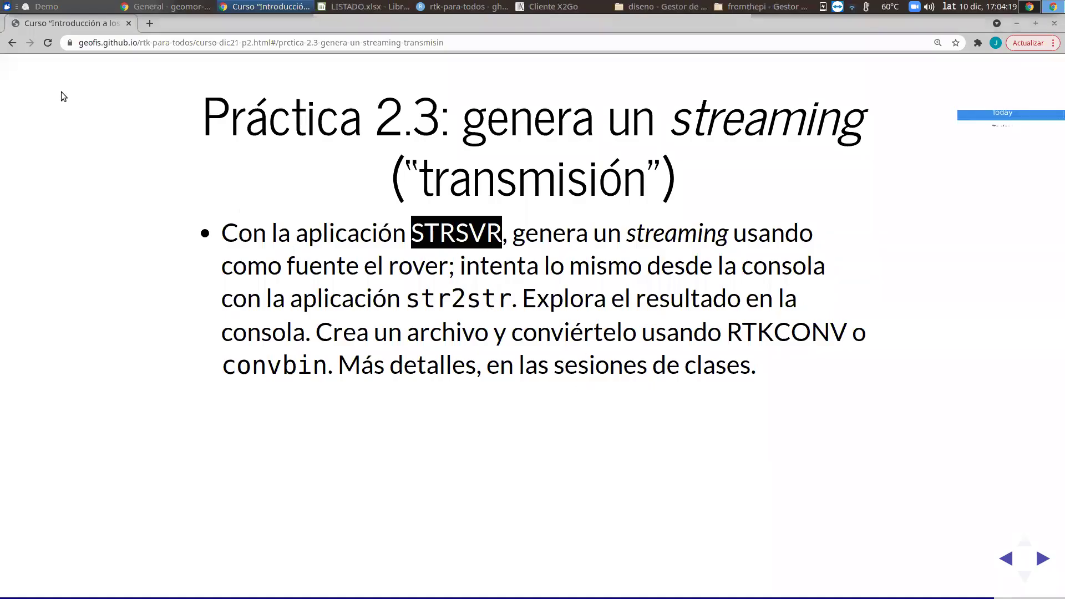
key("alt+Tab")
left_click(151, 31)
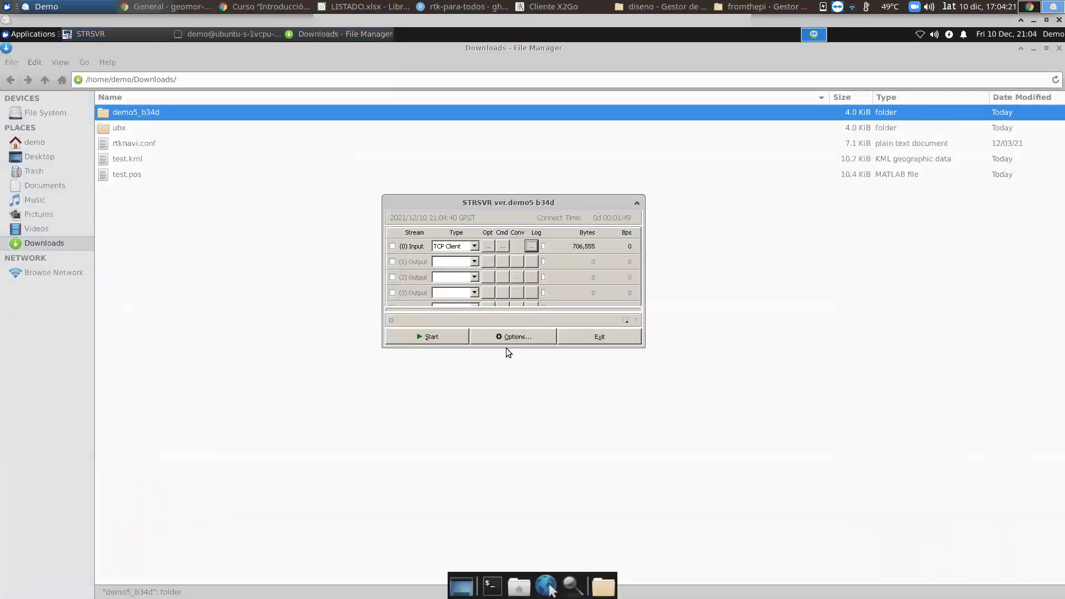
left_click(441, 330)
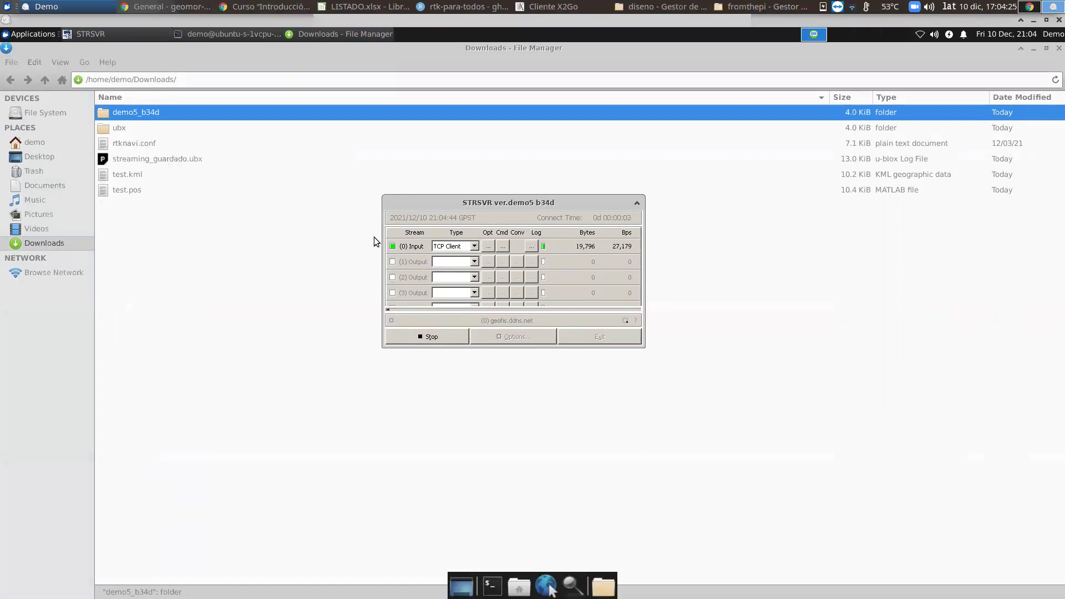
left_click(391, 320)
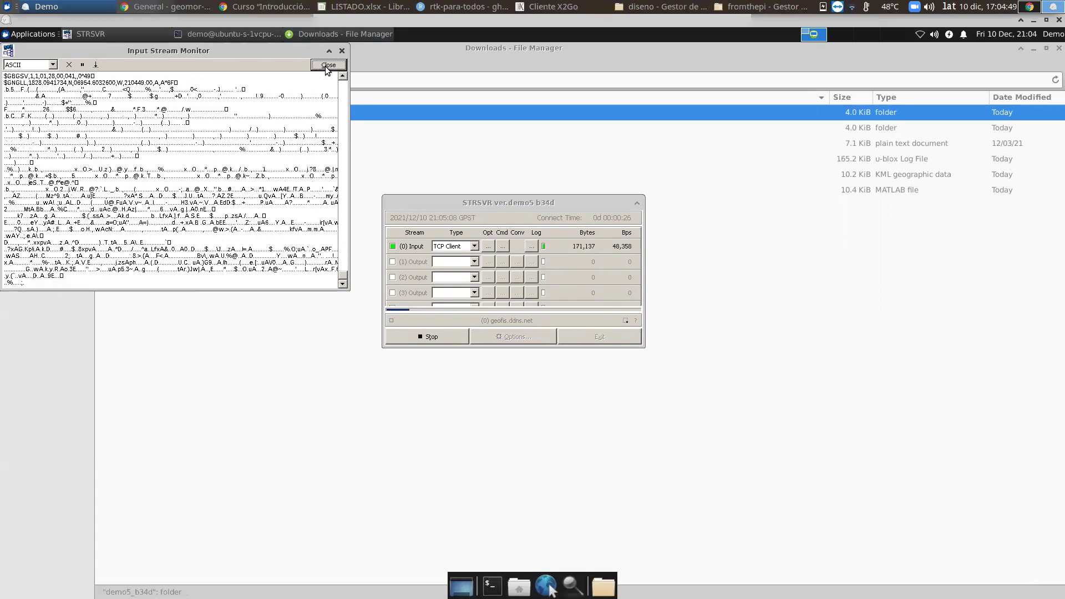
left_click(327, 66)
left_click(417, 337)
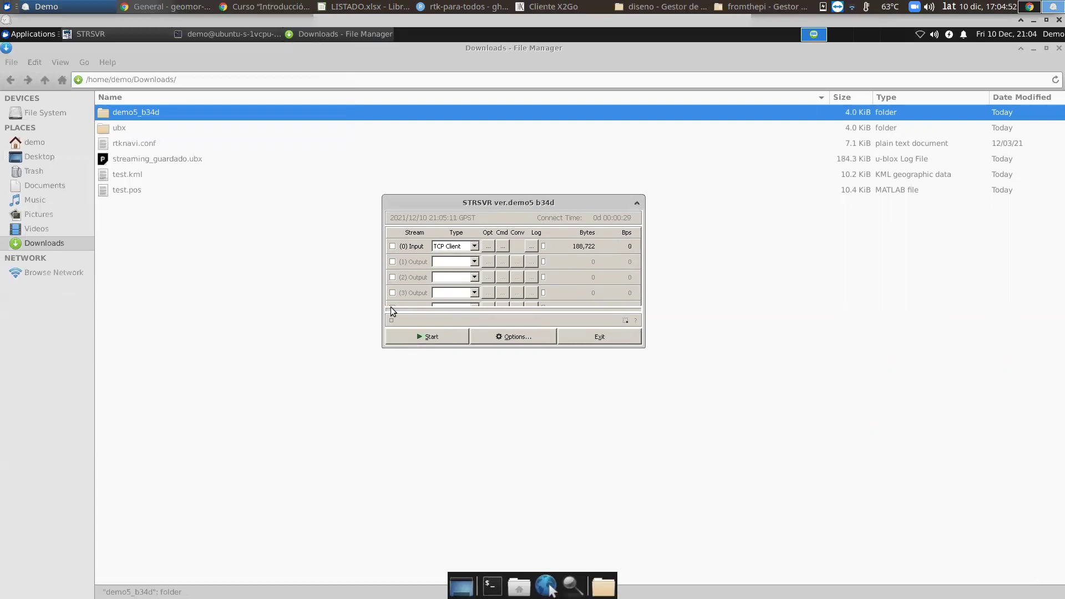
Open a terminal in Downloads and run 'vim streaming_guardado.ubx'
left_click(189, 158)
right_click(232, 290)
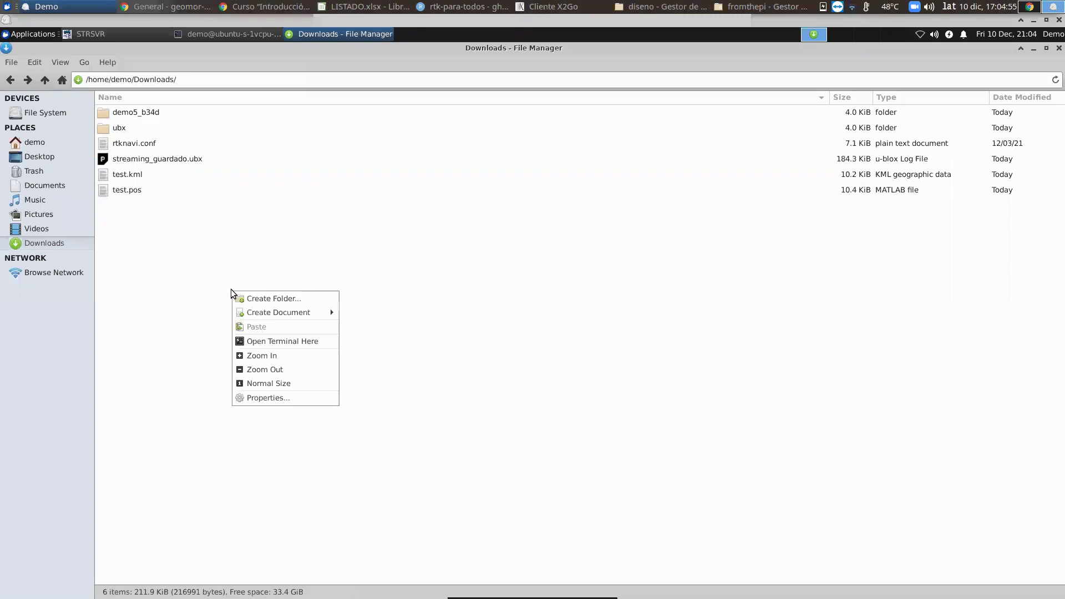
left_click(266, 345)
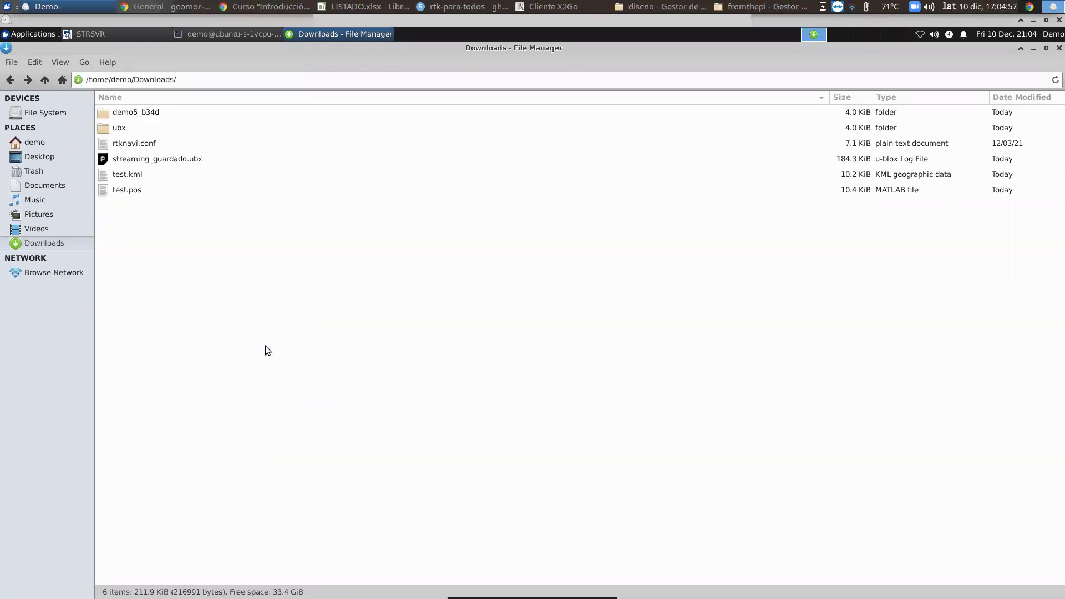
type("vim ")
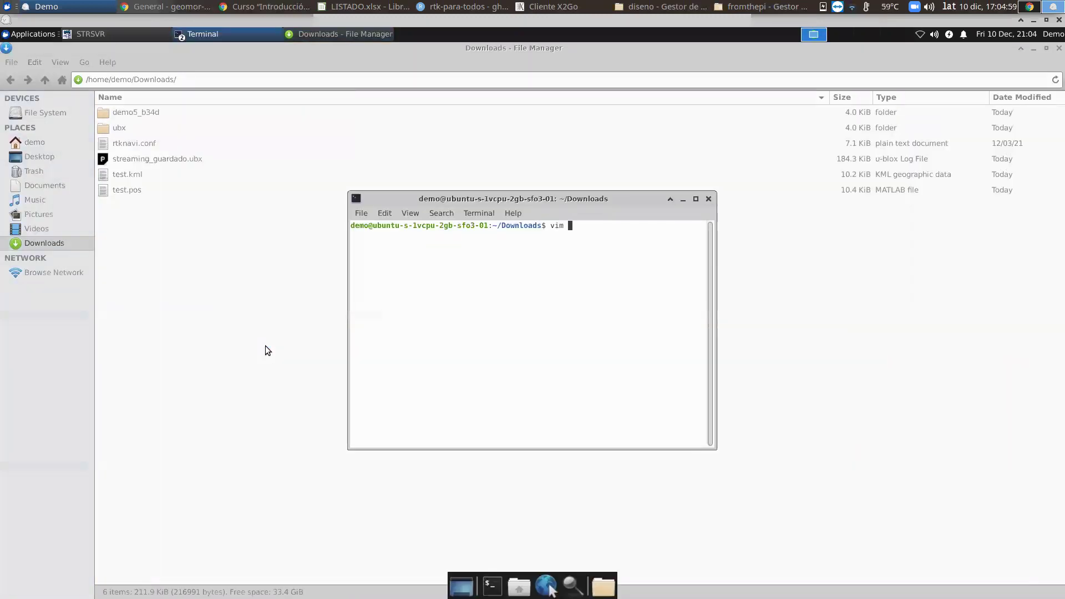
type("stre")
key("Tab")
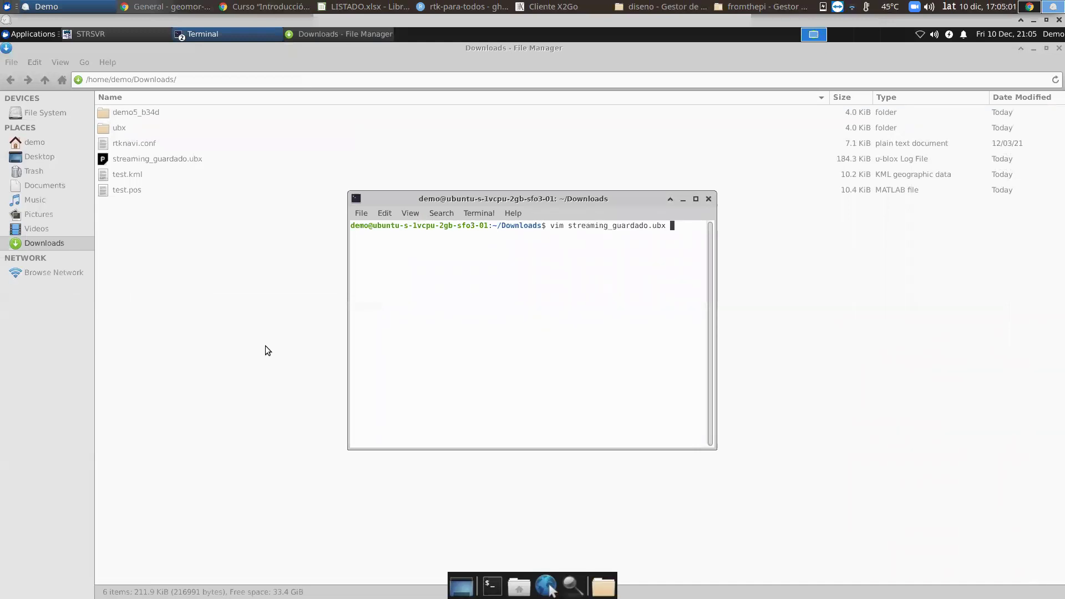
key("Return")
Maximize the terminal and page down through the binary log contents
key("alt+space")
key("Escape")
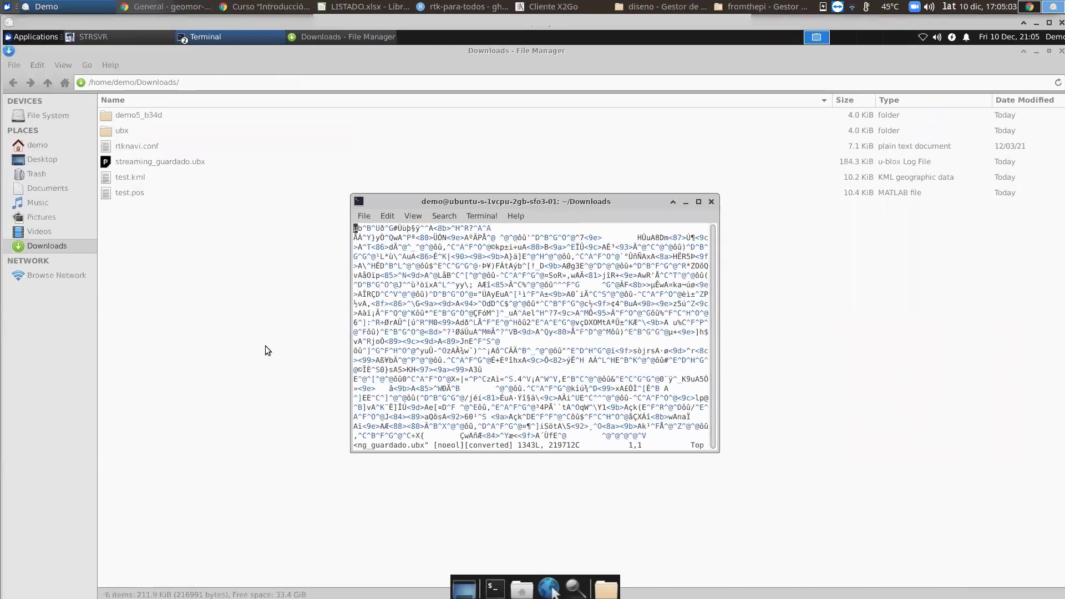
key("alt+space")
key("Up")
key("Up")
key("Up")
key("Return")
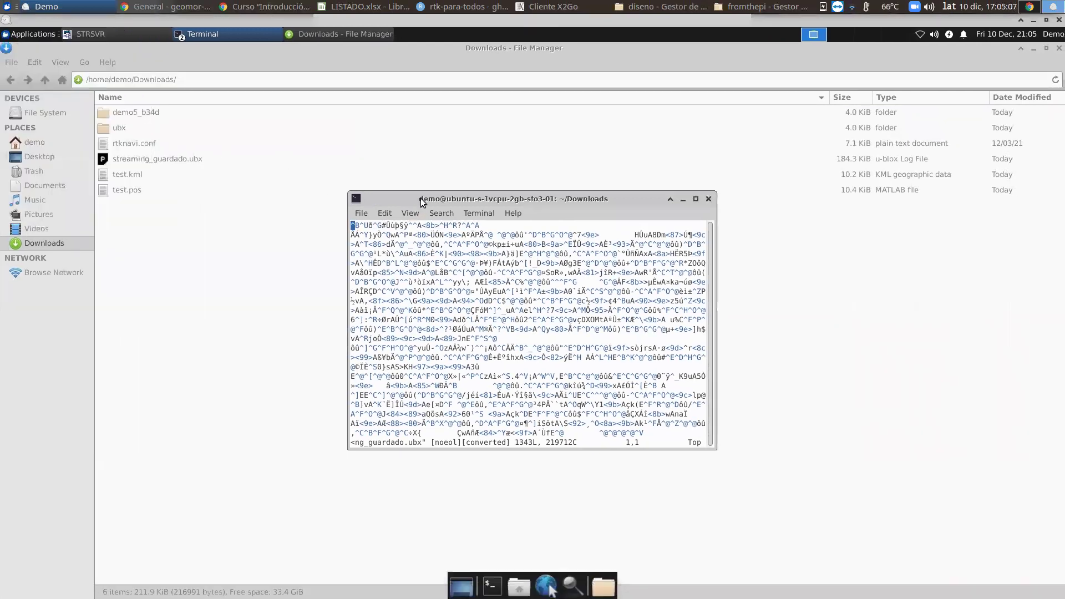
double_click(420, 198)
key("Page_Down")
key("Page_Down")
key("Page_Down")
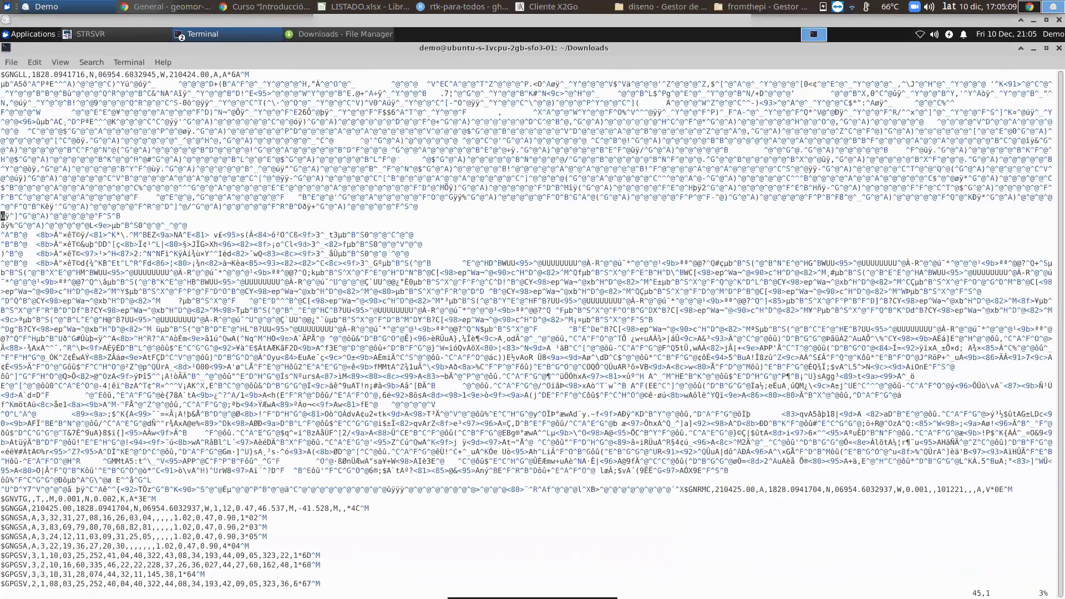
key("Page_Down")
key("Page_Down")
key("Page_Down")
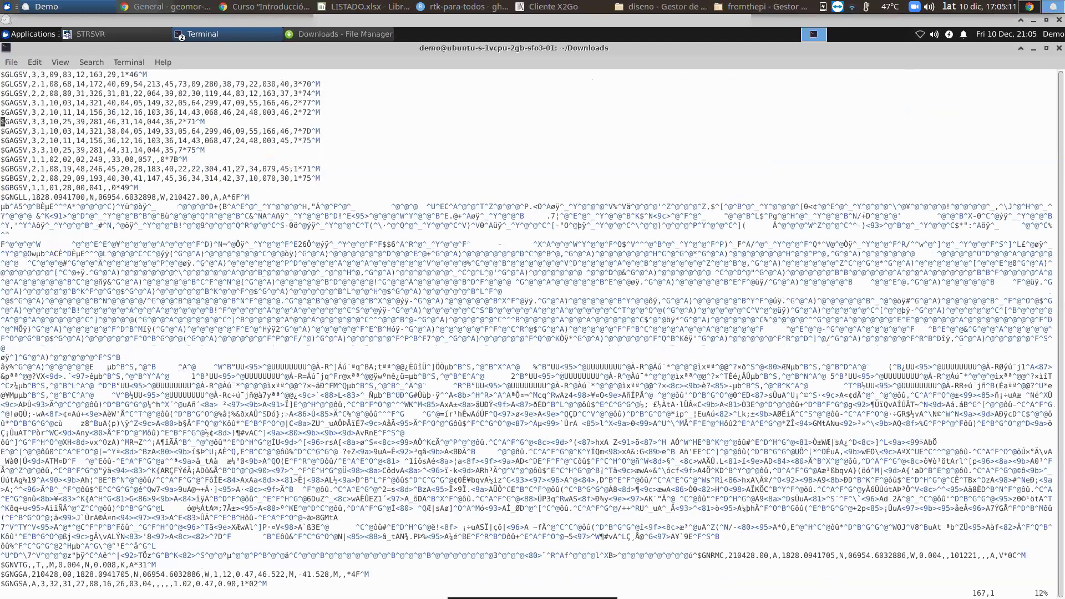
Quit vim without saving using ':q!'
type(":q")
key("Return")
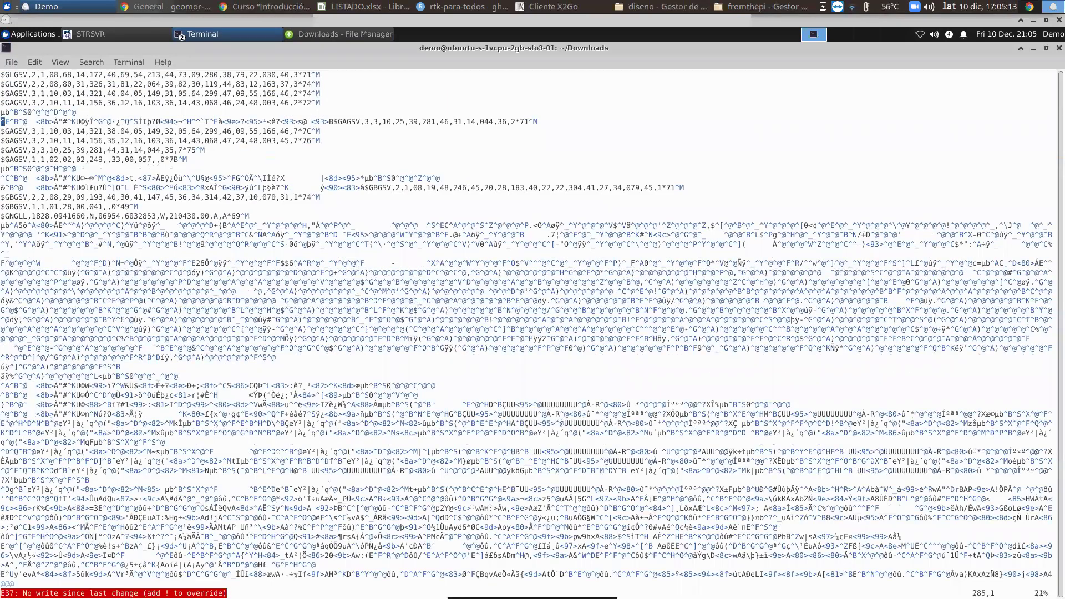
type(":q!")
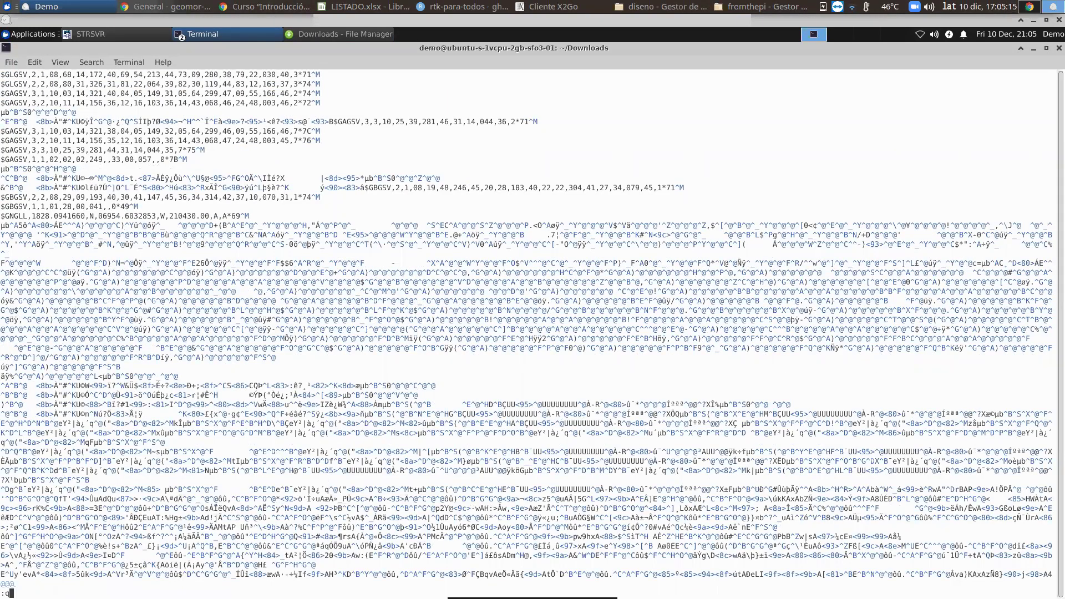
key("Return")
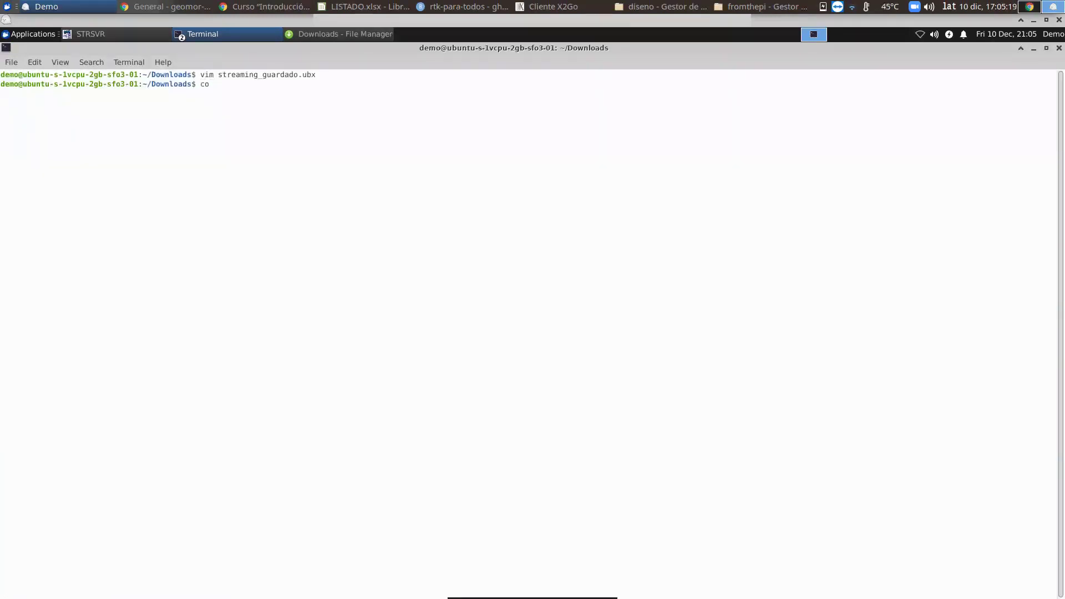
Run 'convbin -v 3.03 streaming_guardado.ubx' to convert the rover log to RINEX 3.03
type("convbin -v 3.03 st")
key("Tab")
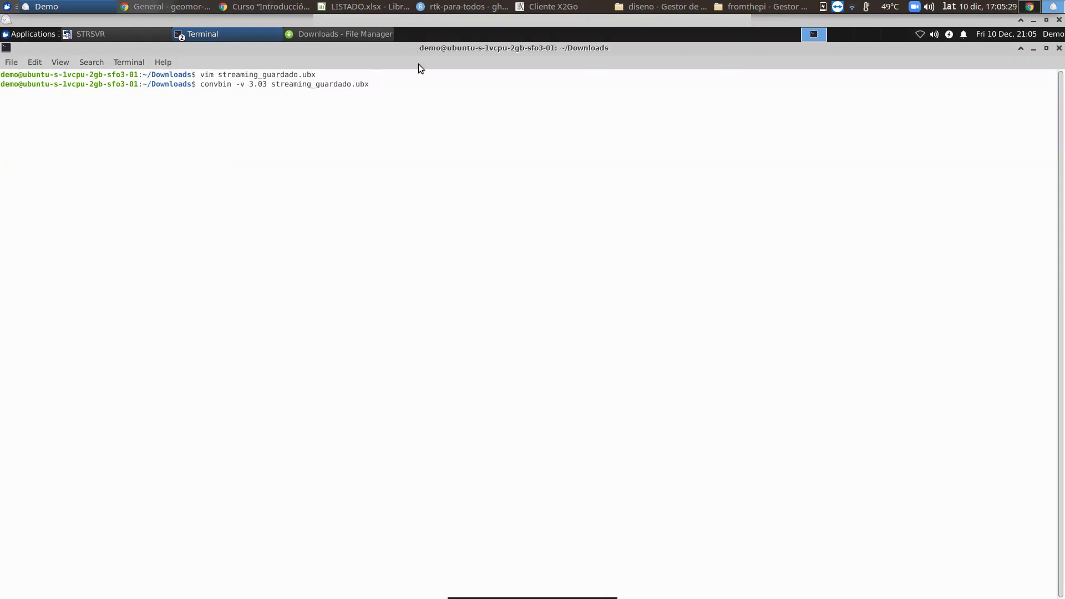
double_click(416, 46)
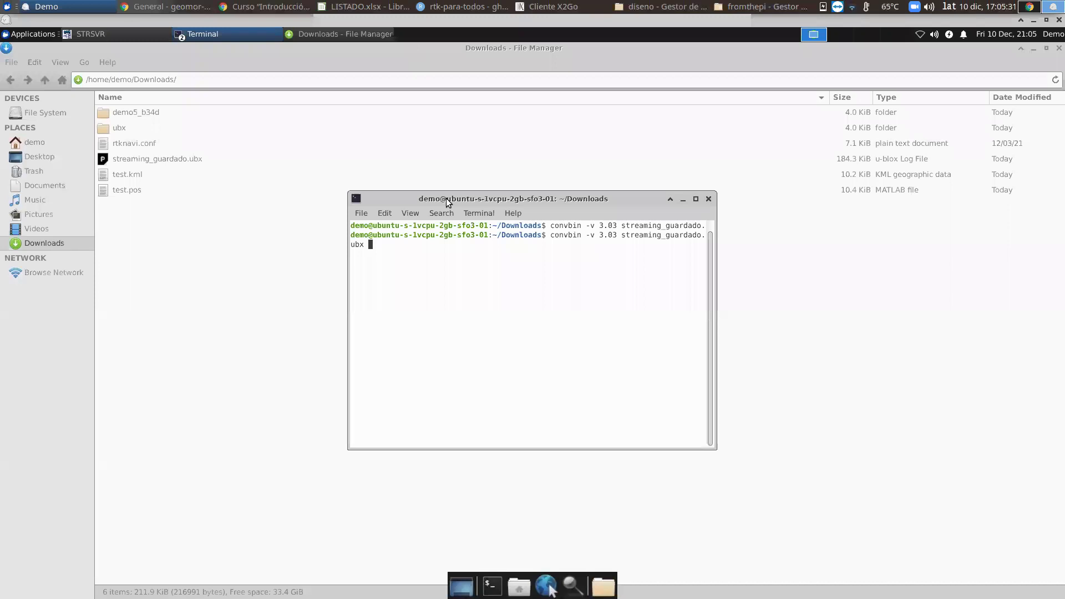
key("Return")
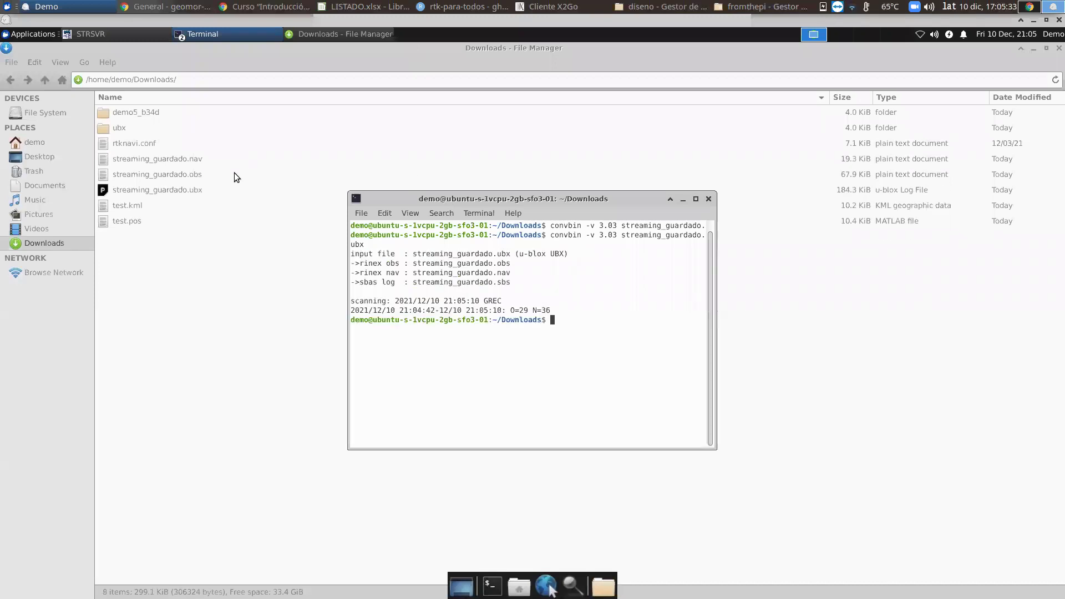
Check the new streaming_guardado.nav and streaming_guardado.obs files in the Downloads folder
left_click(223, 174)
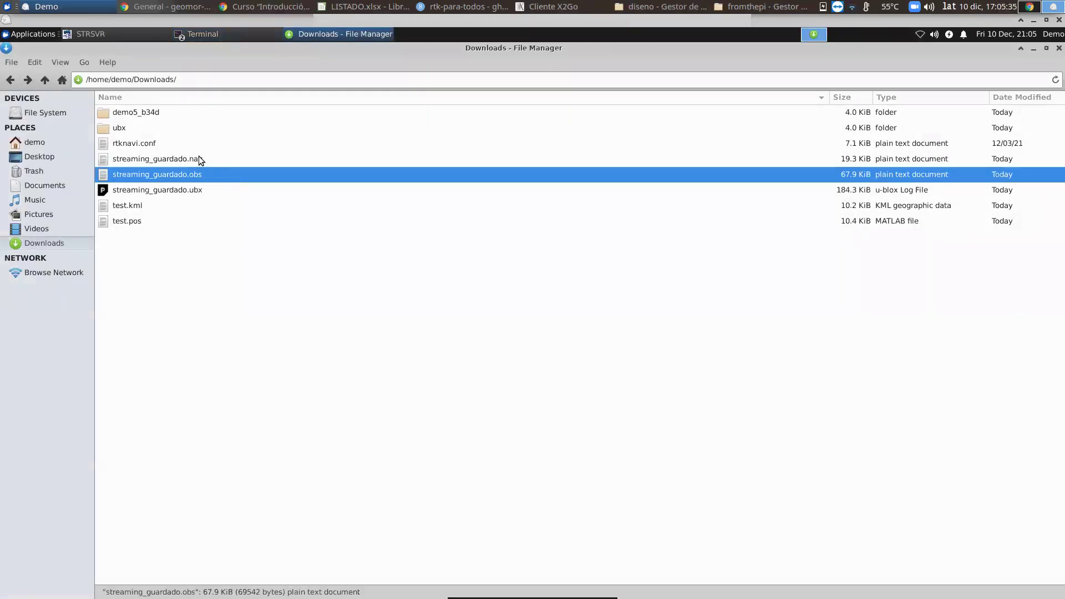
left_click(206, 164)
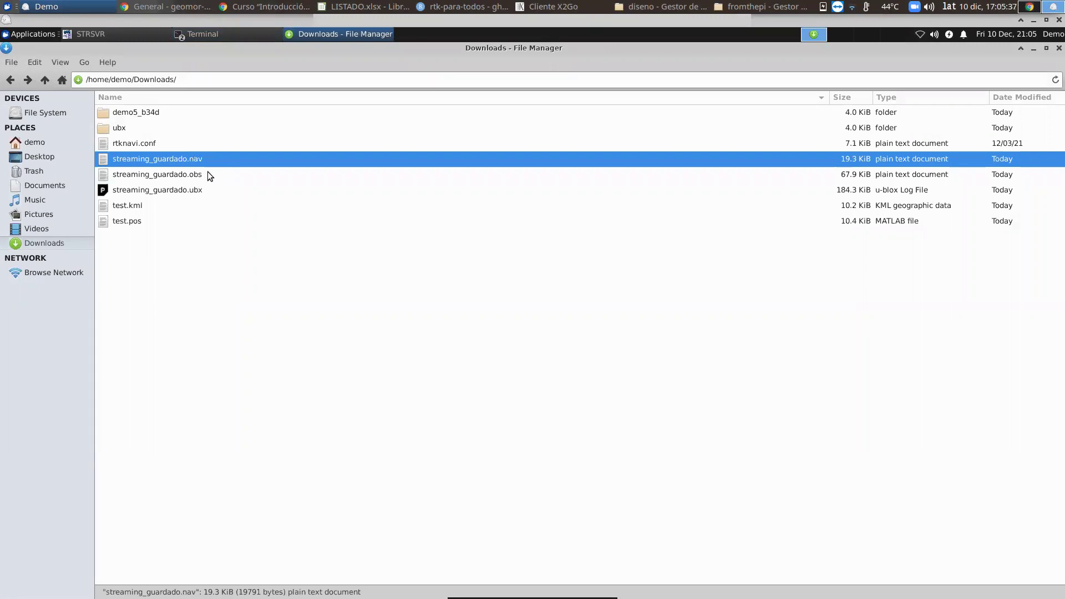
left_click(209, 175)
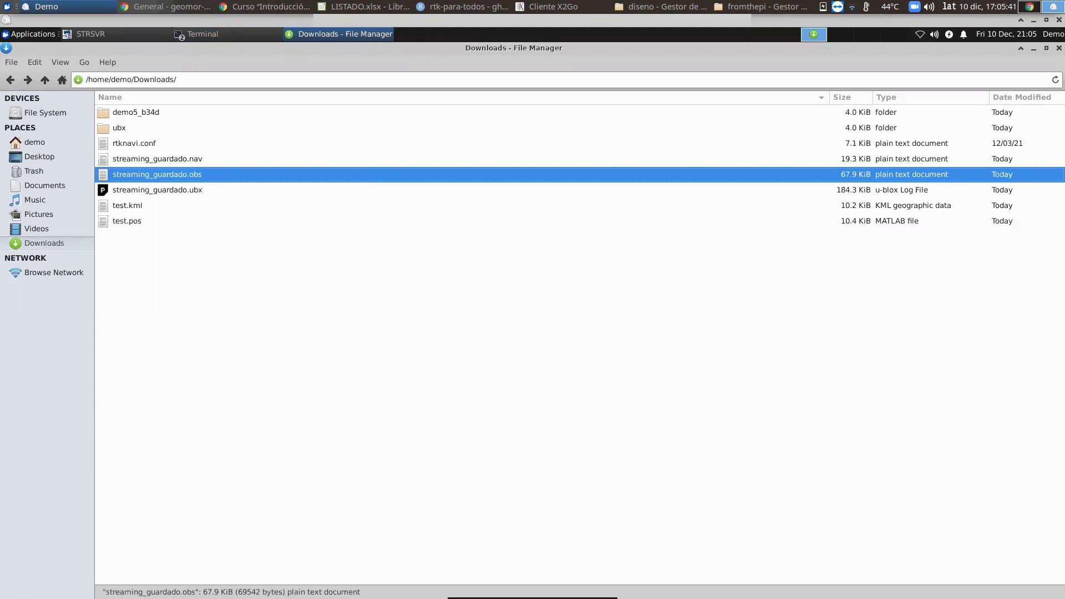
key("Return")
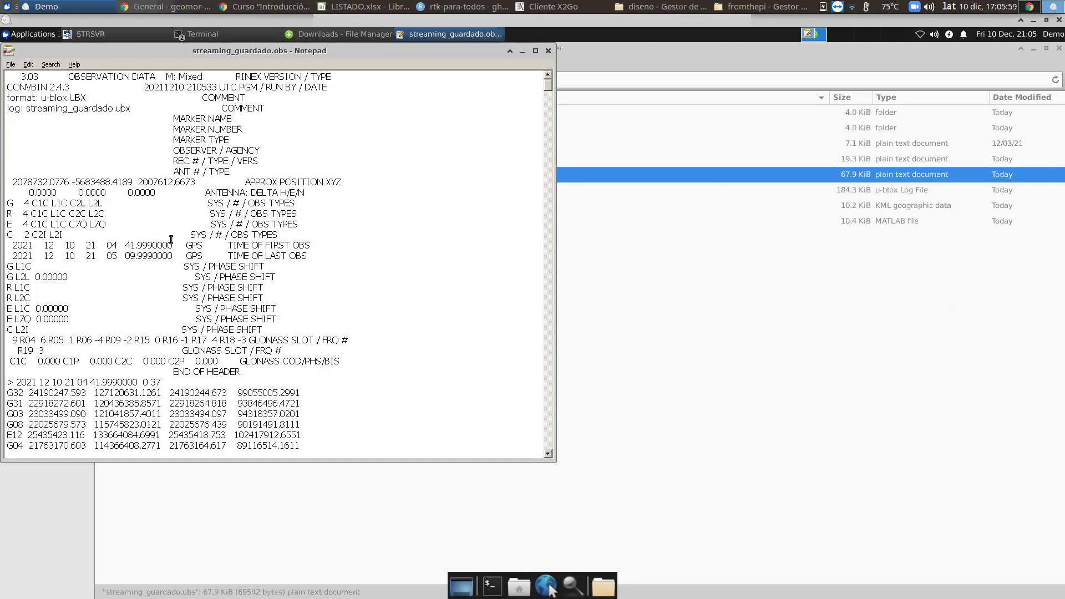
left_click(548, 50)
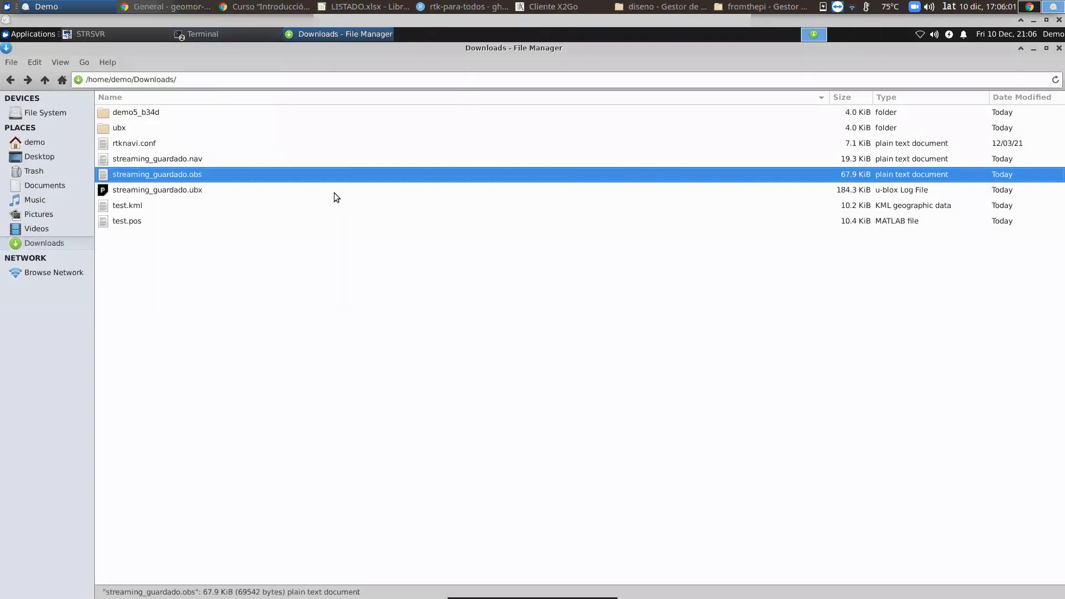
right_click(259, 159)
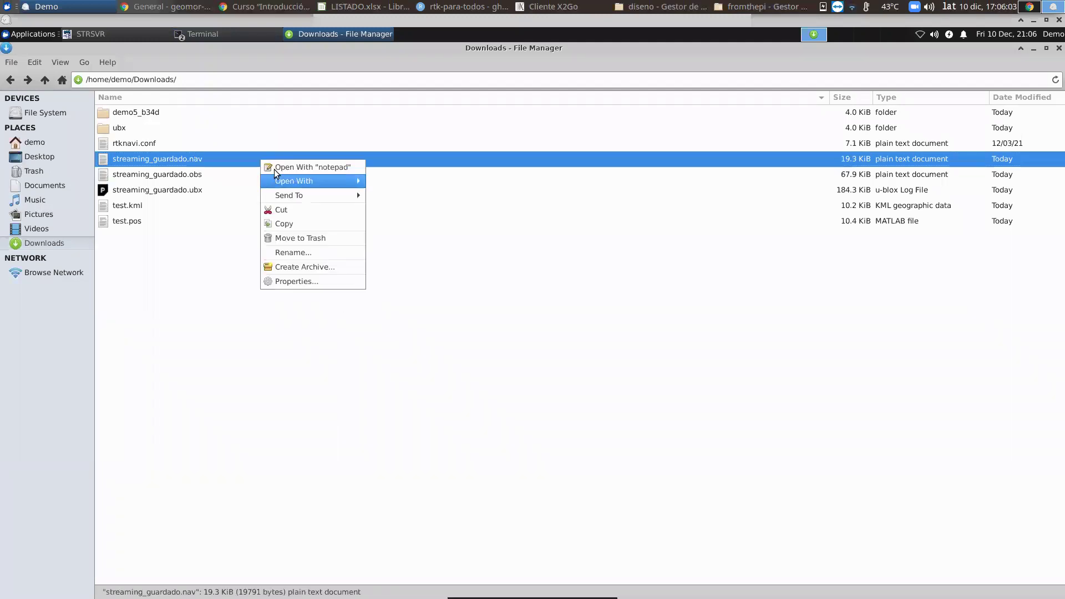
left_click(279, 168)
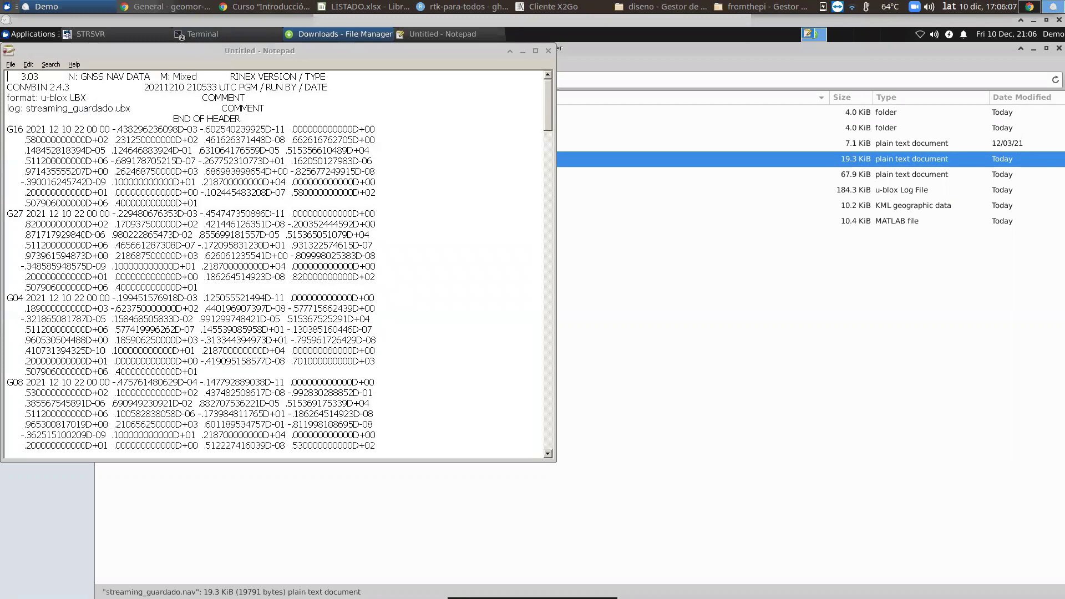
mouse_move(550, 591)
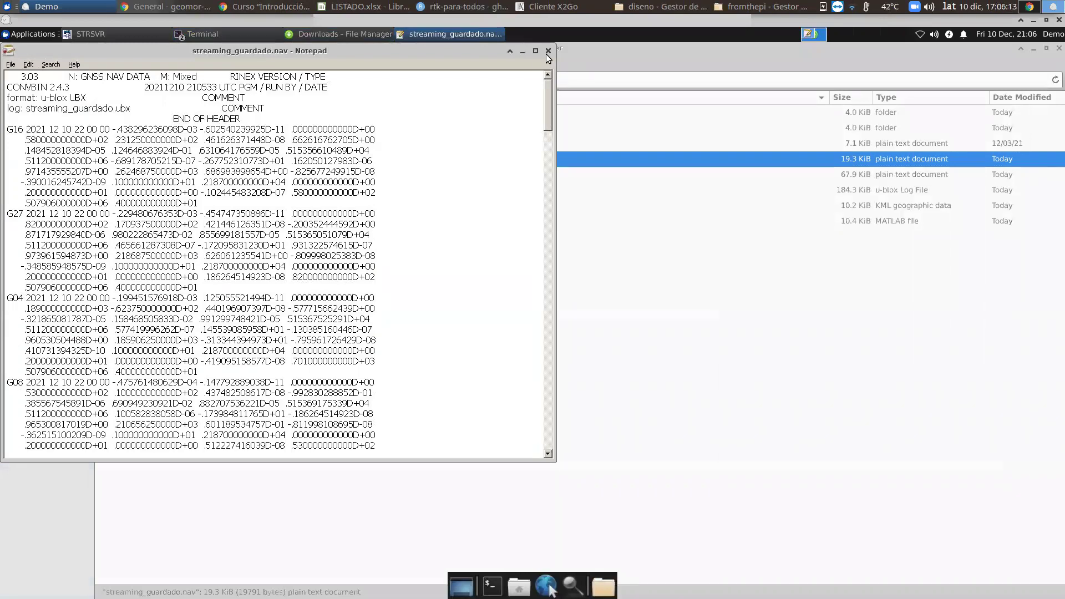
left_click(547, 51)
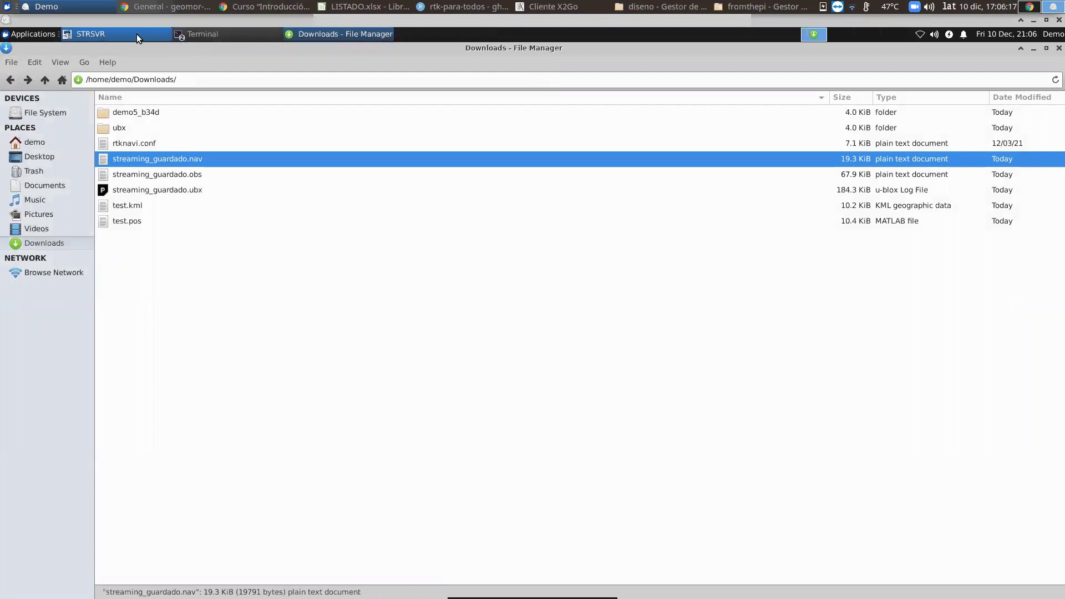
Show the Práctica 2.3 rover-streaming slide in the Chrome course slides, past REFERENCIAS and back
left_click(266, 6)
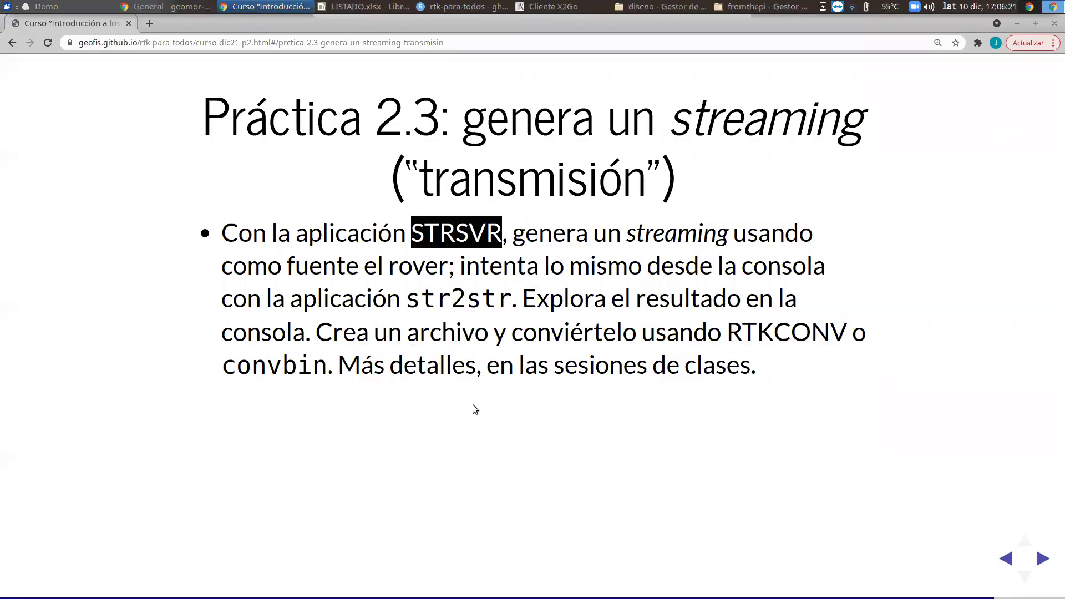
key("Right")
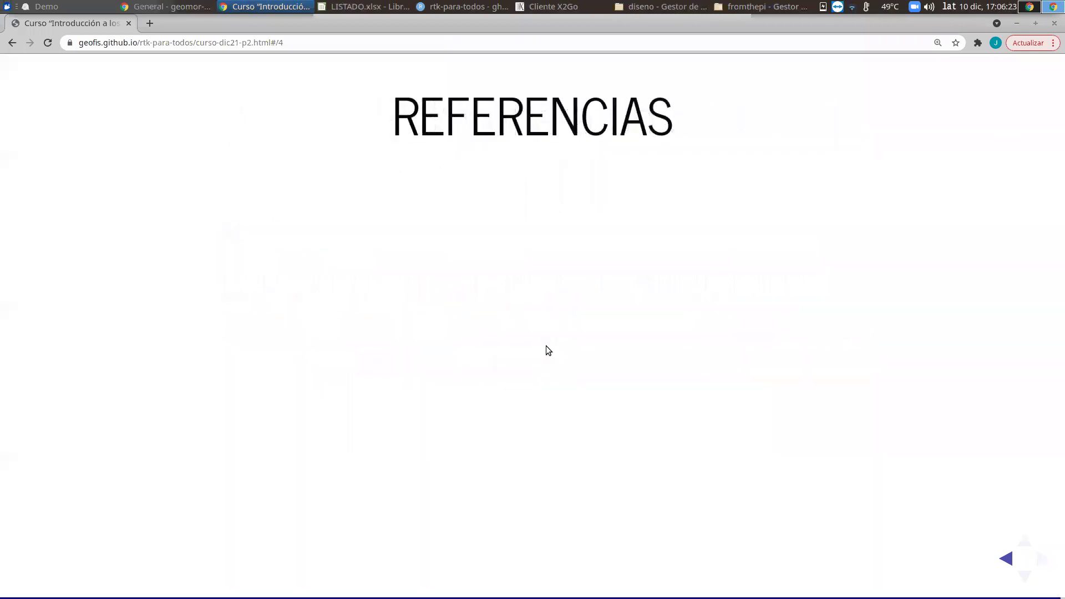
key("Left")
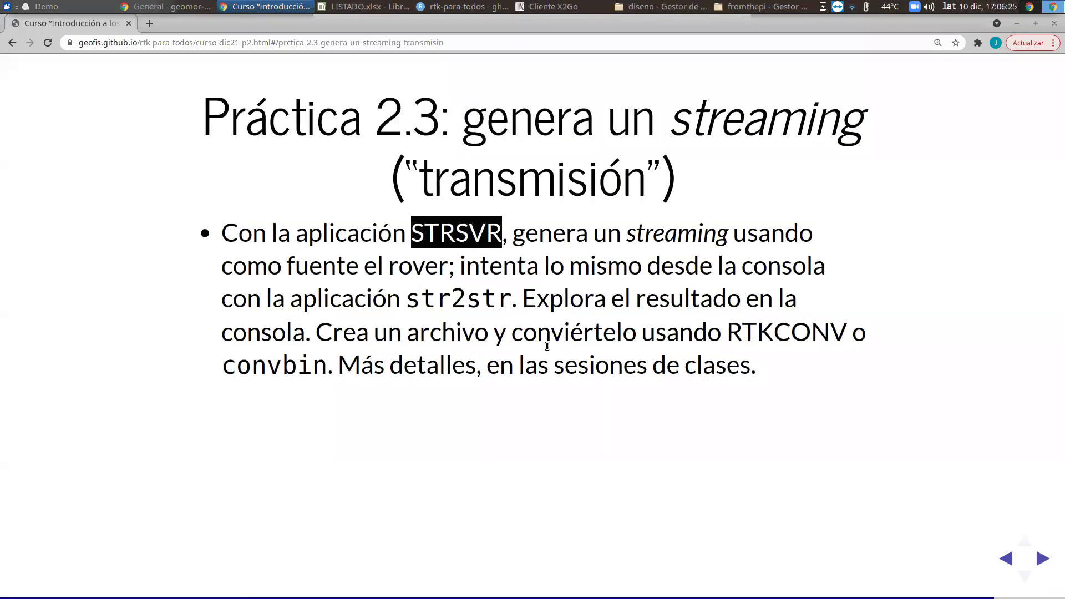